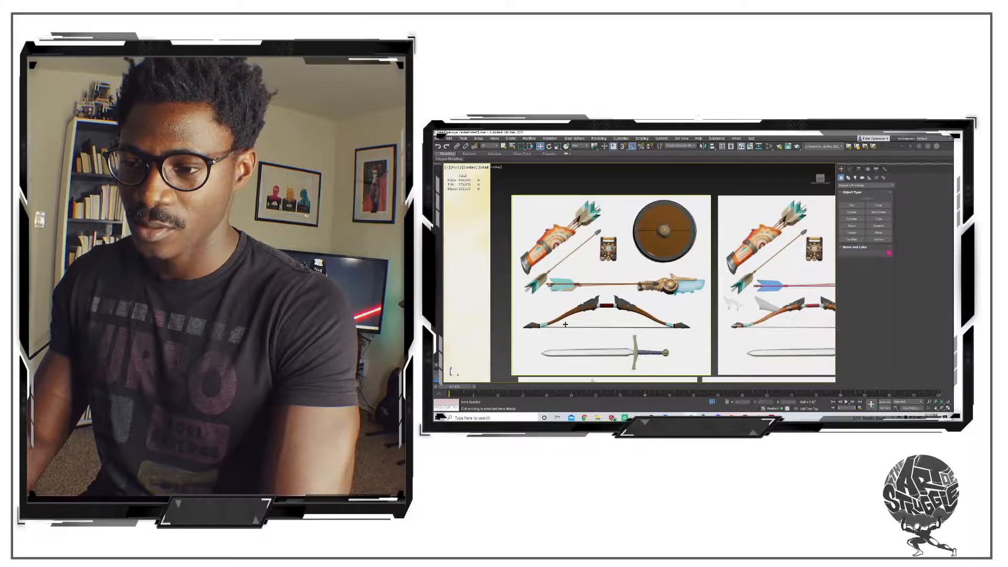
Look over the weapon reference sheets and the models built on them in the front view.
scroll(577, 322, down, 5)
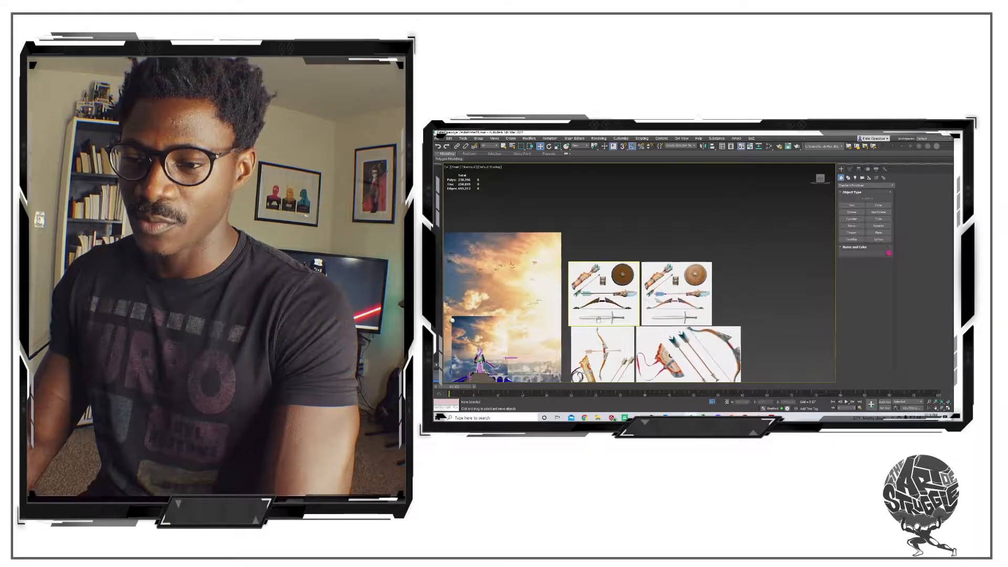
middle_drag(597, 323, 608, 272)
middle_drag(591, 310, 567, 343)
scroll(654, 272, up, 5)
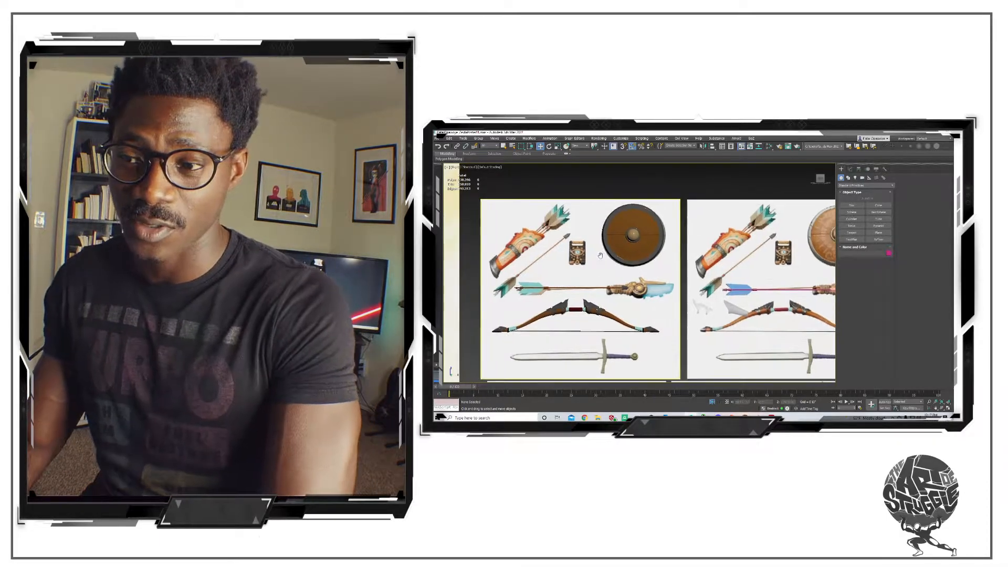
middle_drag(600, 245, 594, 254)
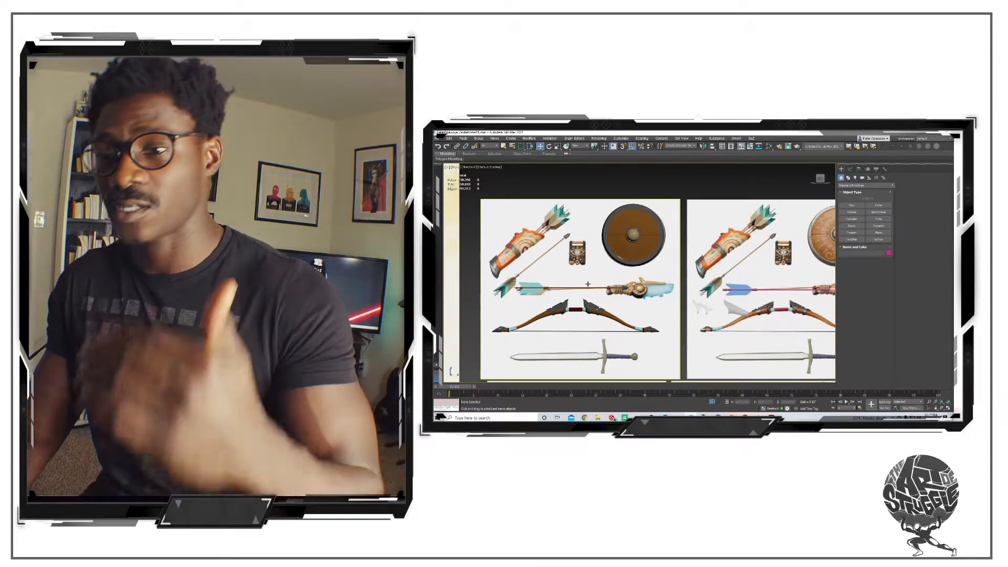
click(583, 289)
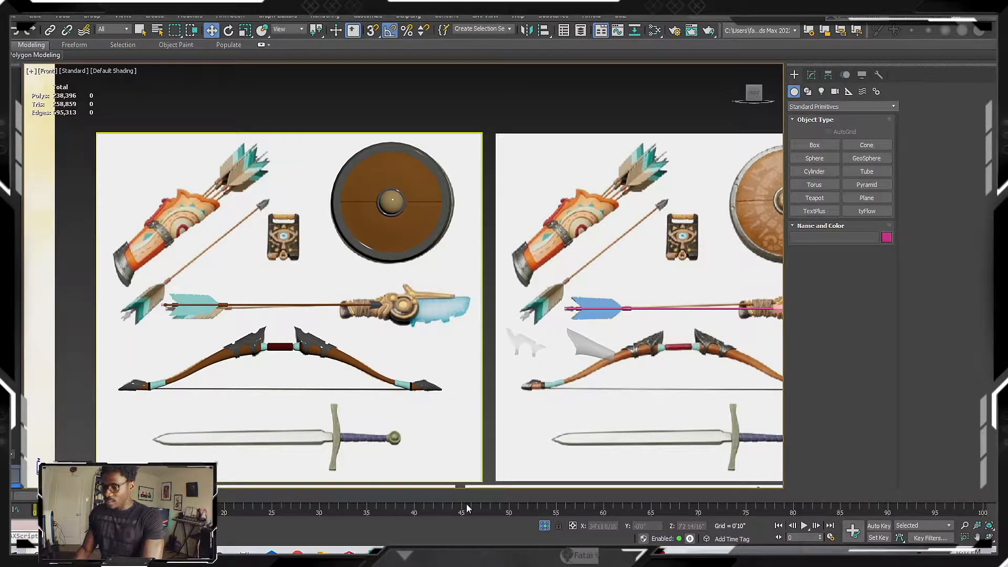
Hide the second weapon reference sheet and the objects modelled on it.
click(560, 151)
click(562, 115)
middle_drag(508, 177, 411, 168)
scroll(419, 166, down, 2)
drag(453, 108, 623, 382)
scroll(367, 281, down, 5)
right_click(454, 273)
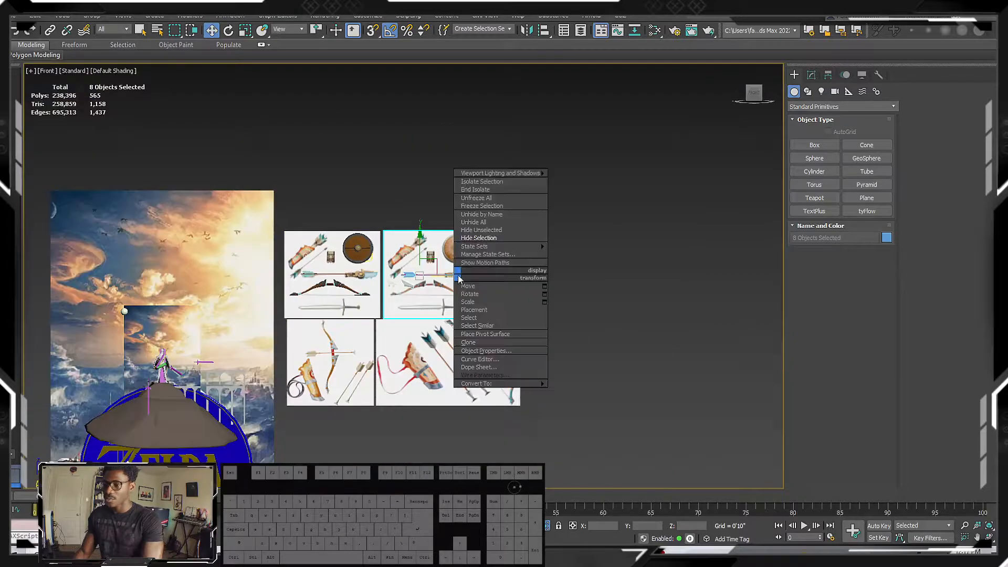
click(489, 241)
scroll(408, 273, up, 5)
click(425, 290)
right_click(469, 306)
click(479, 270)
Examine the weapon reference sheet up close, focusing on the dagger with the wrapped handle, round hub and glowing blue blade.
scroll(366, 294, up, 8)
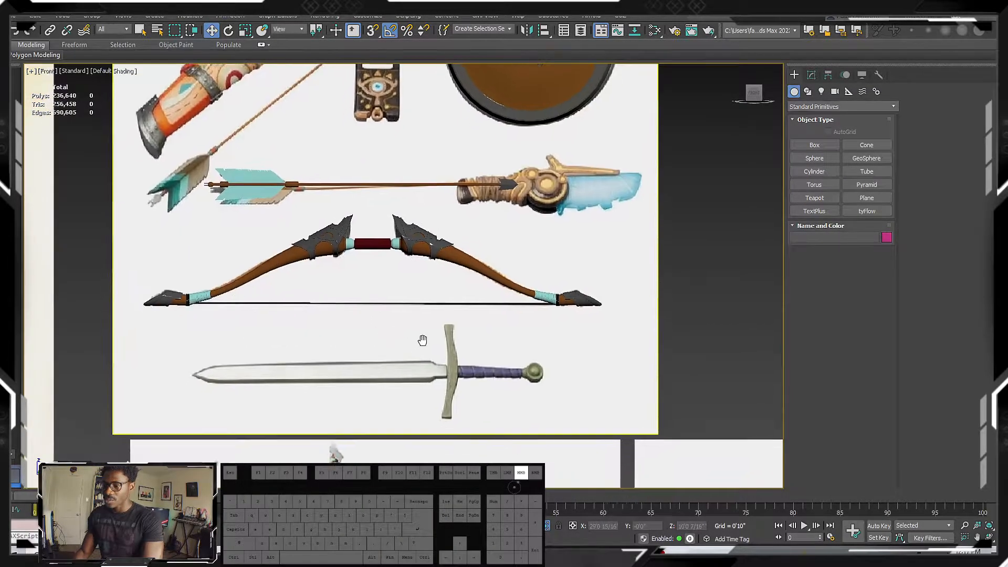
middle_drag(178, 303, 268, 344)
scroll(371, 378, down, 2)
middle_drag(371, 377, 559, 315)
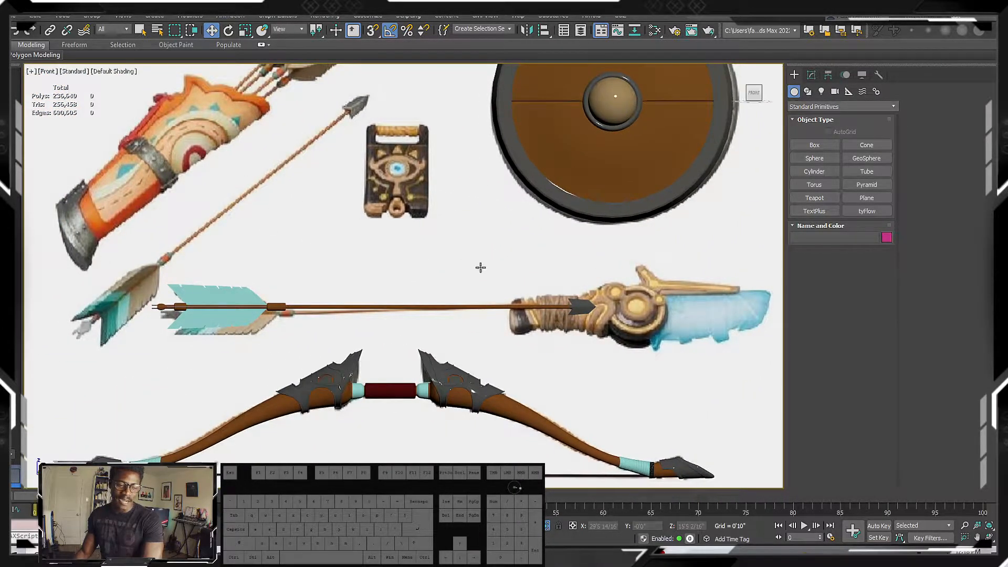
middle_drag(659, 309, 478, 293)
scroll(371, 288, down, 5)
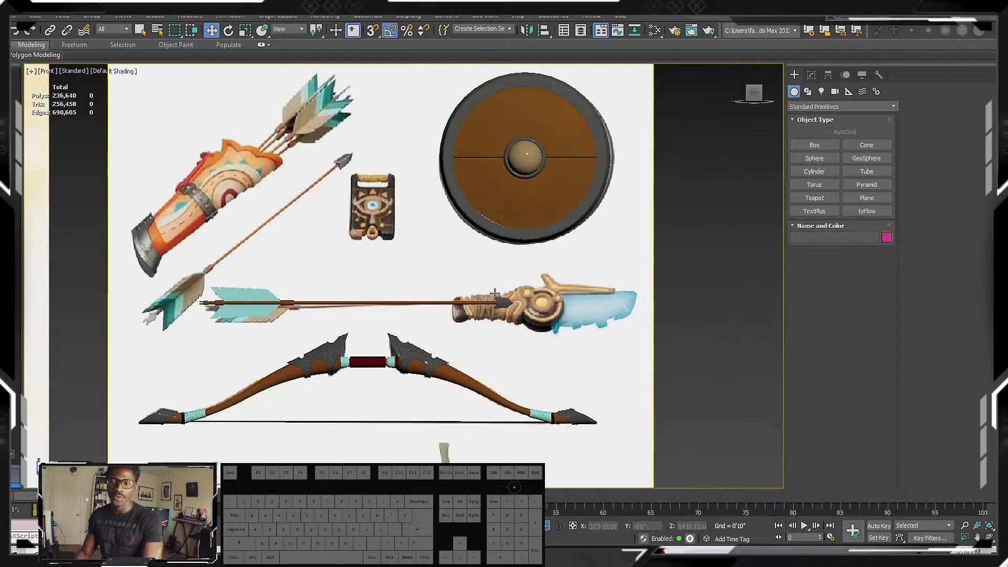
middle_drag(535, 355, 428, 288)
scroll(450, 282, up, 6)
scroll(576, 263, down, 2)
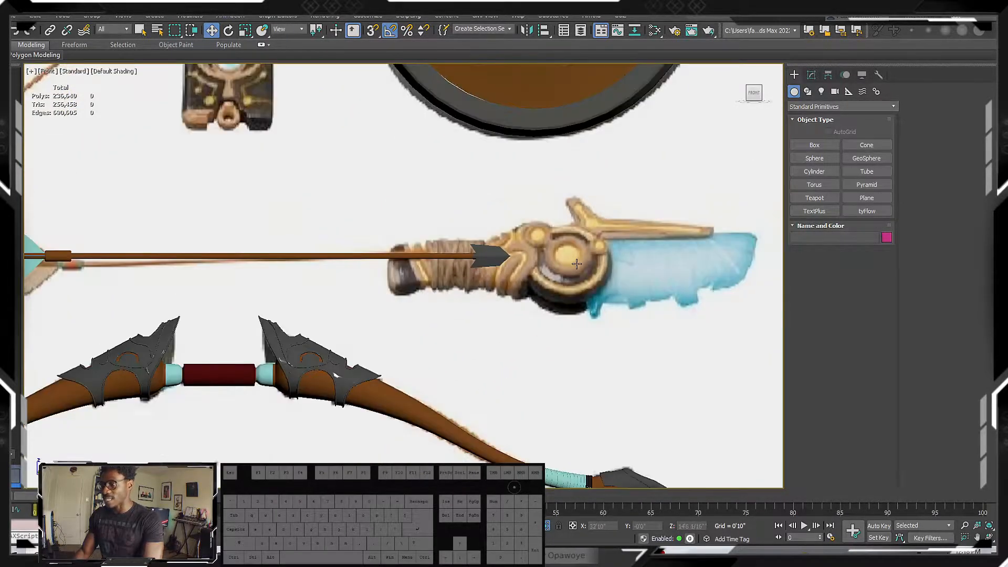
scroll(576, 263, down, 2)
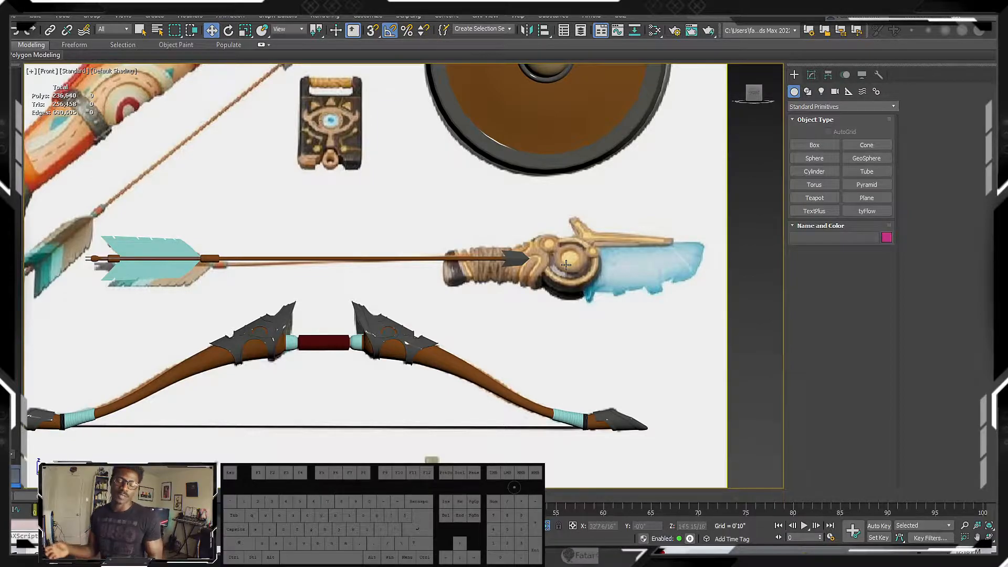
middle_drag(566, 264, 535, 253)
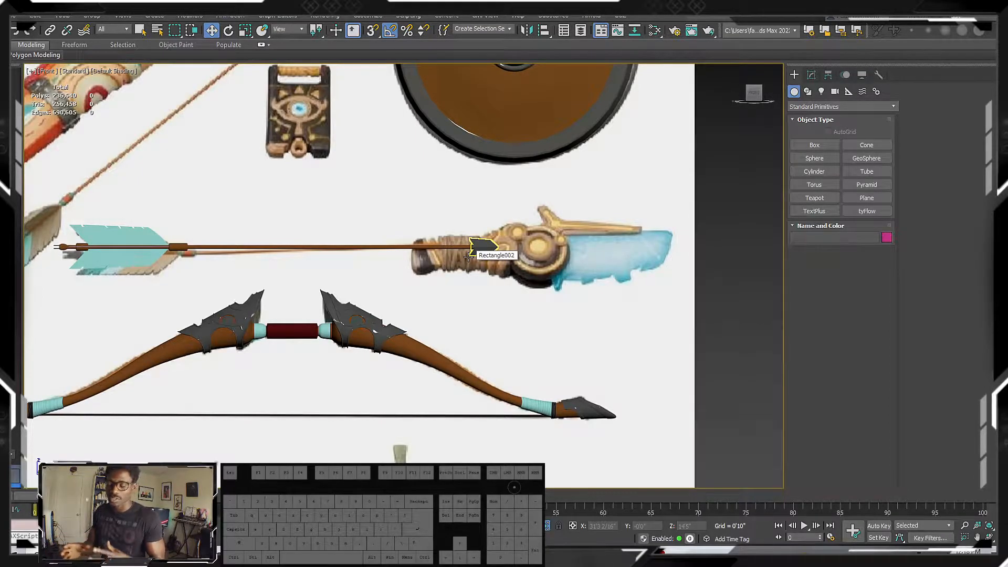
middle_drag(489, 248, 437, 247)
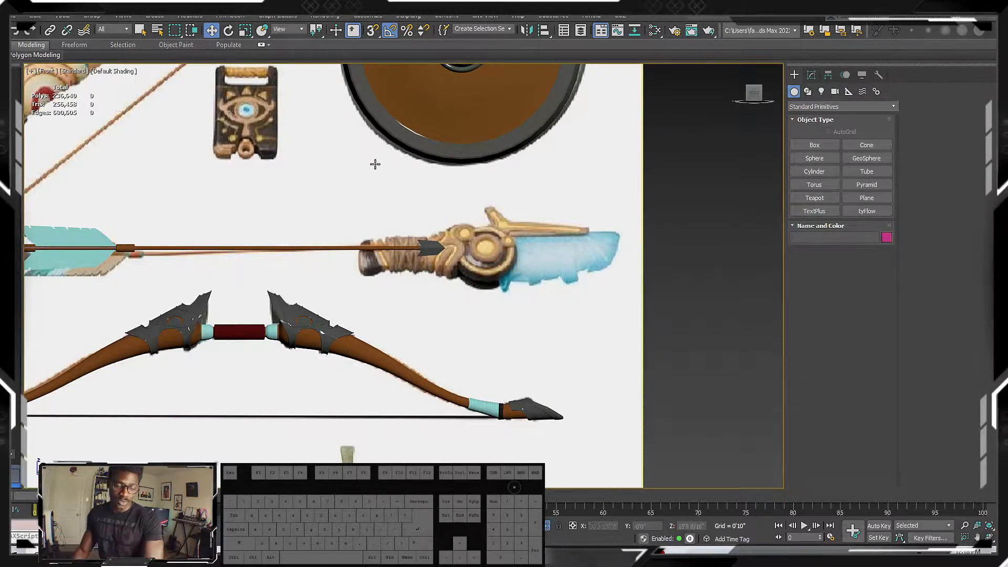
scroll(399, 272, down, 4)
scroll(406, 261, up, 5)
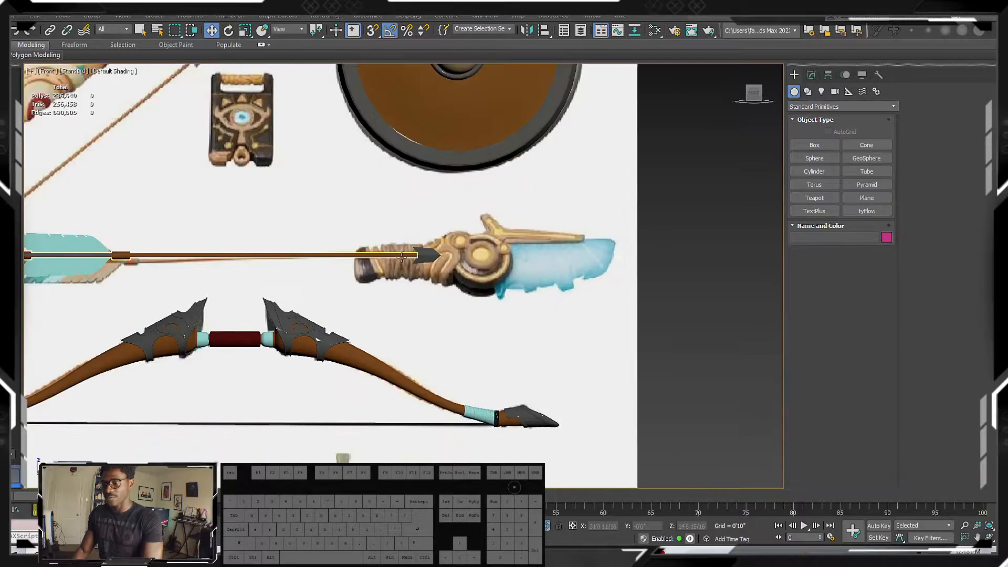
middle_drag(541, 283, 540, 287)
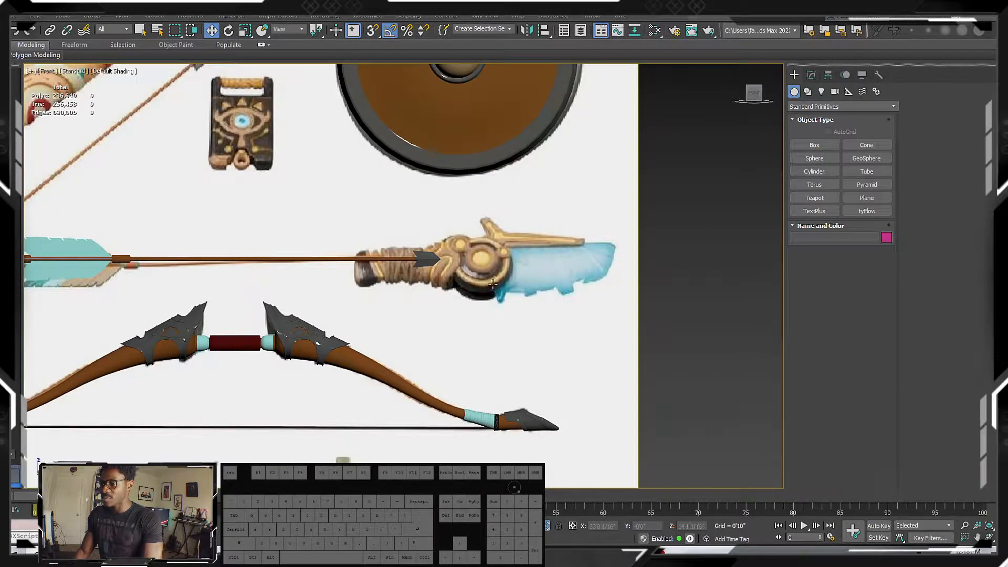
scroll(533, 250, up, 4)
middle_drag(533, 249, 511, 259)
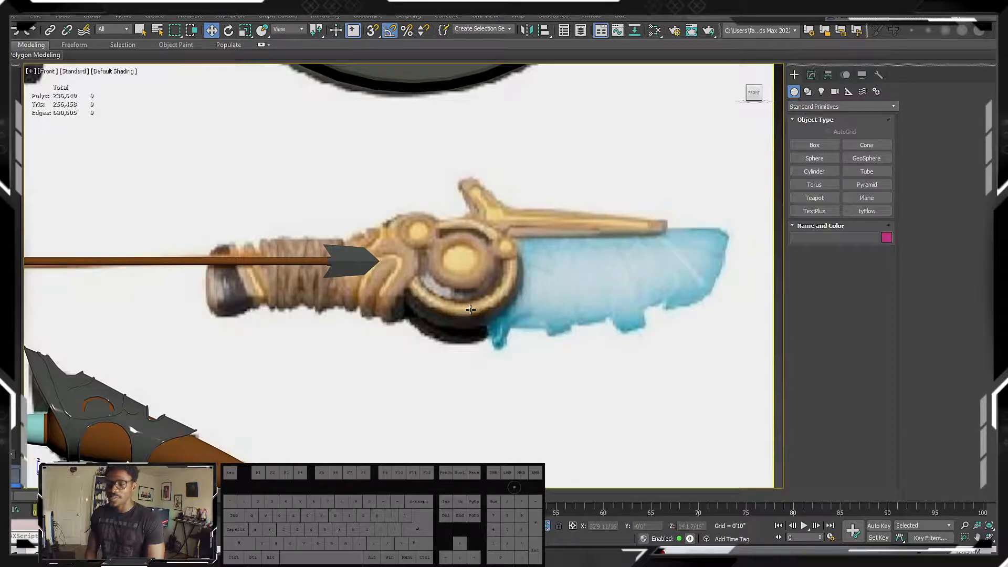
middle_drag(477, 289, 467, 311)
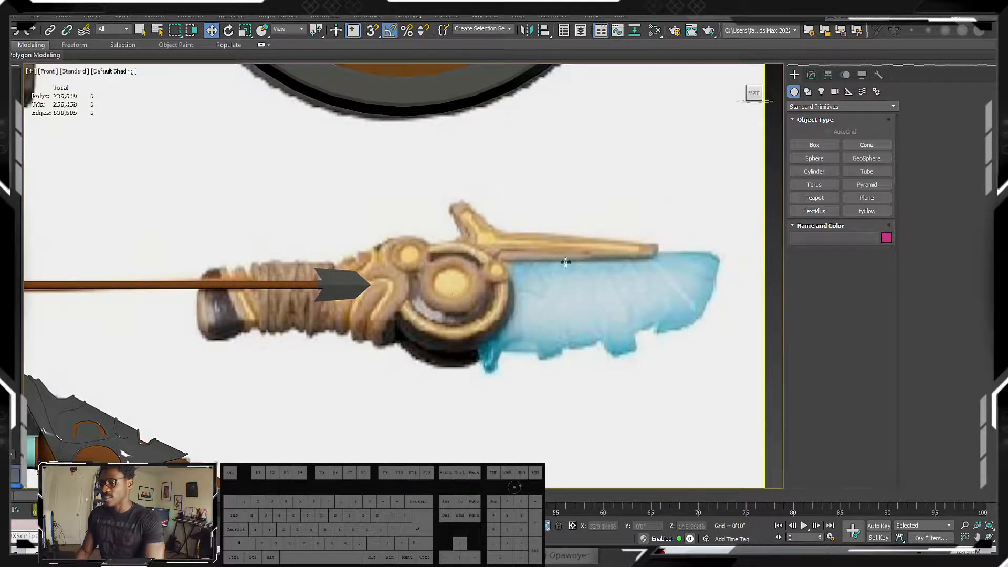
Draw a rectangle spline about 2'2" wide and 8" high over the dagger's wrapped handle.
click(807, 91)
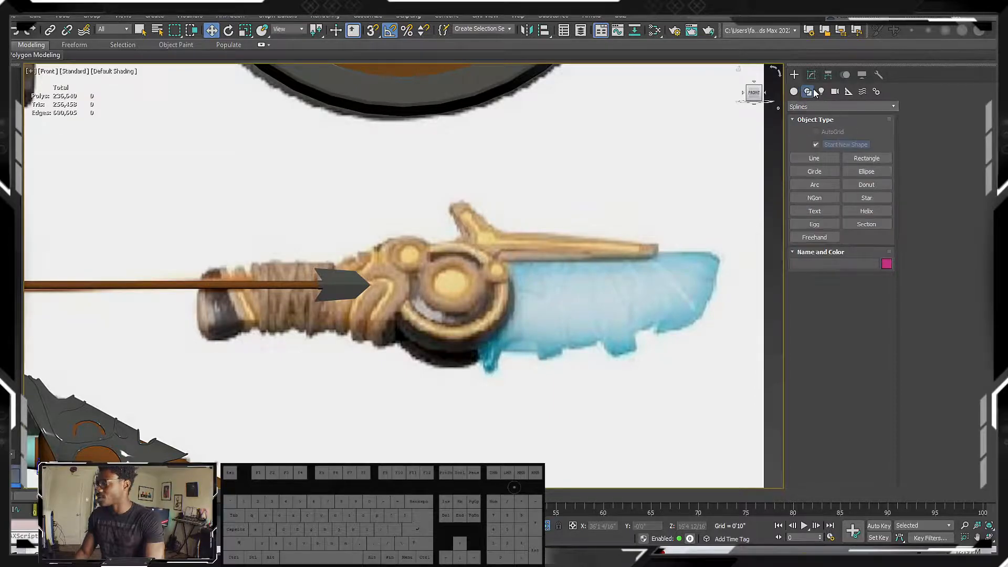
click(813, 157)
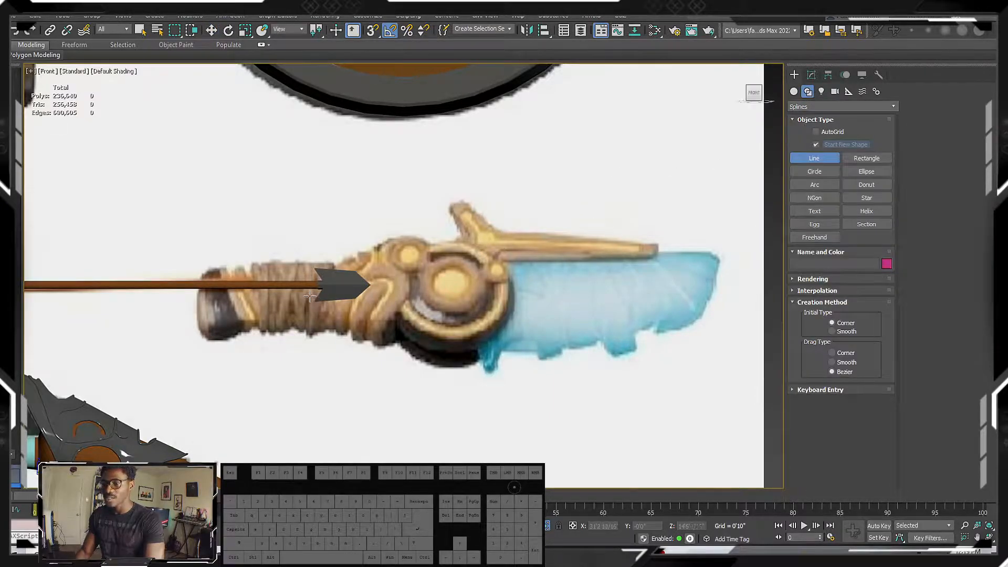
middle_drag(307, 297, 298, 256)
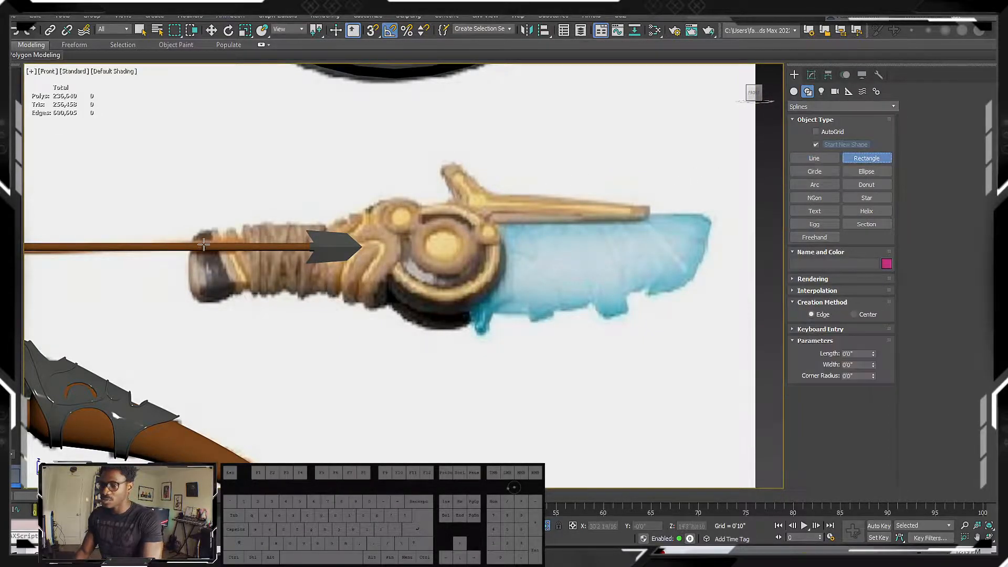
drag(195, 229, 409, 300)
middle_drag(389, 287, 389, 271)
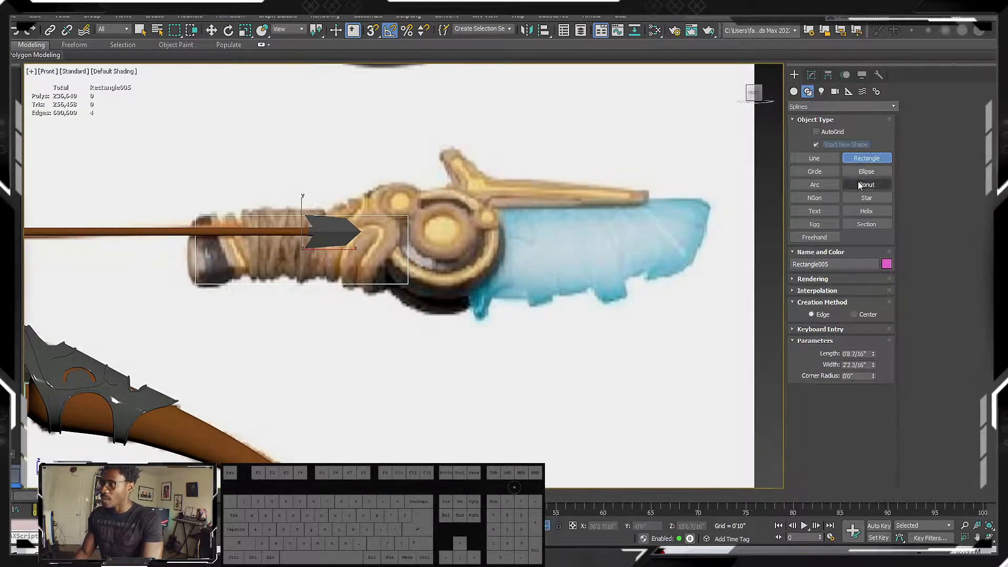
middle_drag(449, 319, 448, 326)
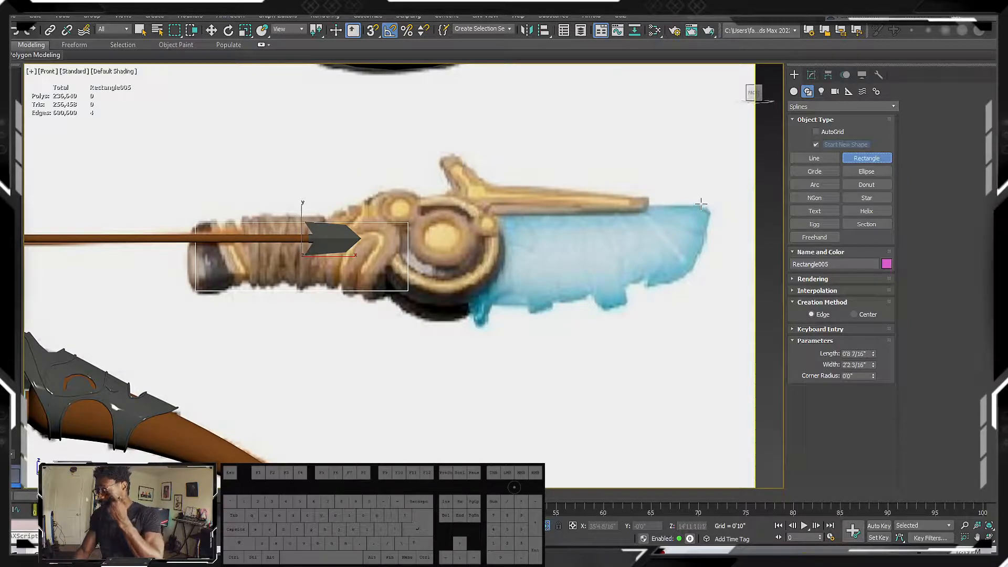
middle_drag(402, 264, 400, 258)
Draw a circle spline over the dagger's round hub and move it to match the hub's outline.
click(821, 172)
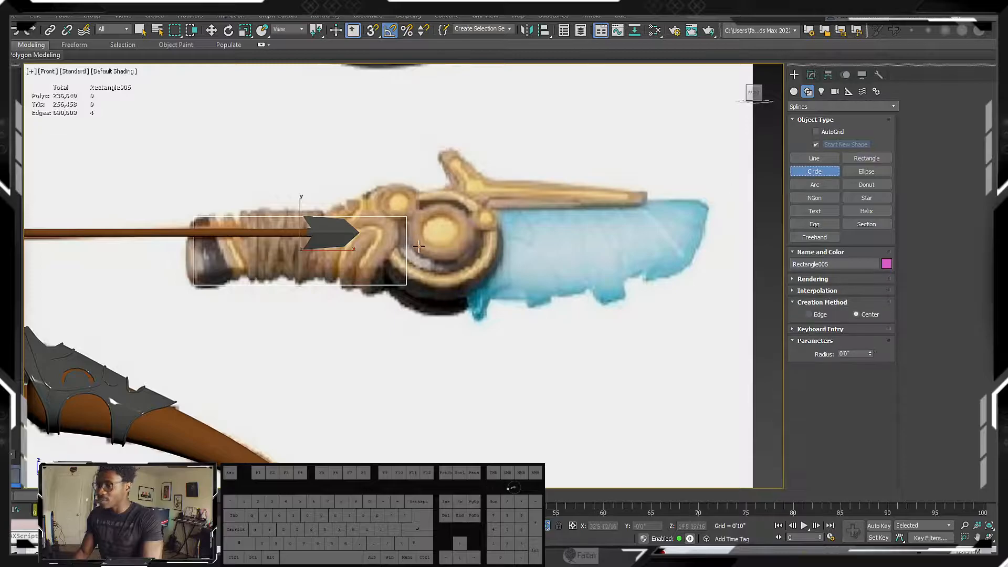
drag(424, 220, 465, 257)
key(w)
drag(455, 211, 471, 236)
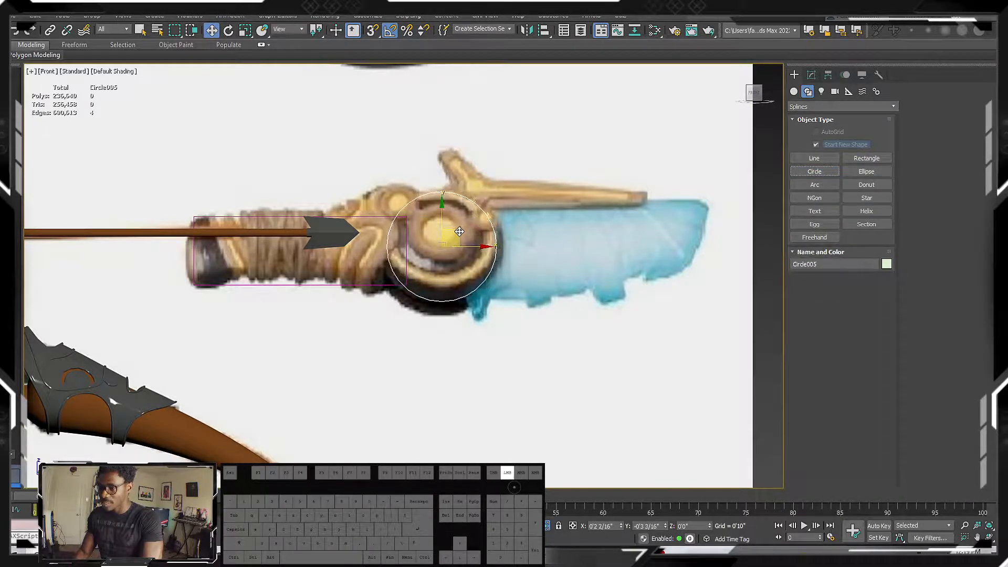
scroll(471, 236, up, 3)
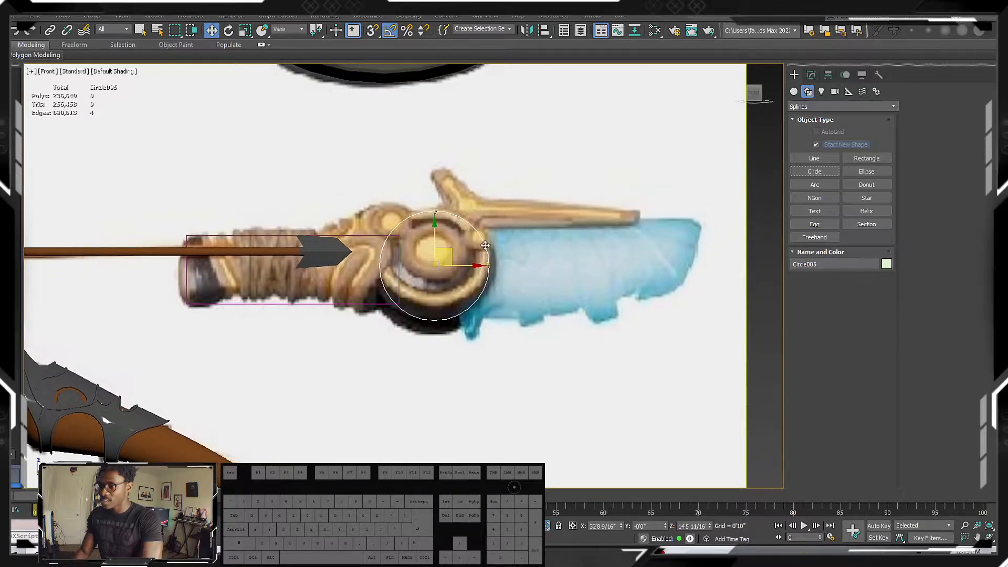
middle_drag(429, 247, 404, 260)
click(866, 158)
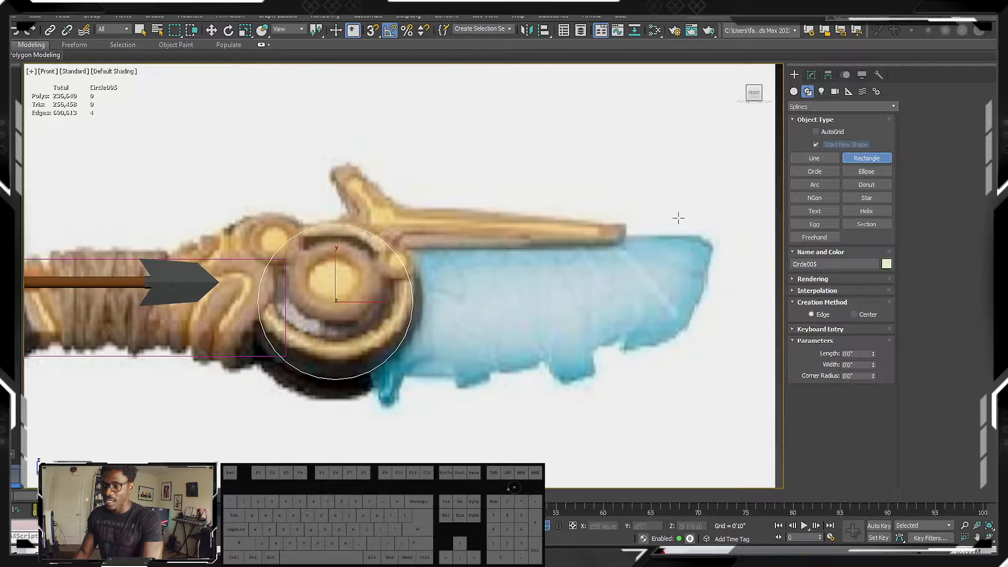
middle_drag(301, 302, 245, 295)
right_click(345, 287)
middle_drag(371, 232, 408, 241)
scroll(408, 240, down, 2)
scroll(363, 263, up, 1)
middle_drag(309, 266, 353, 274)
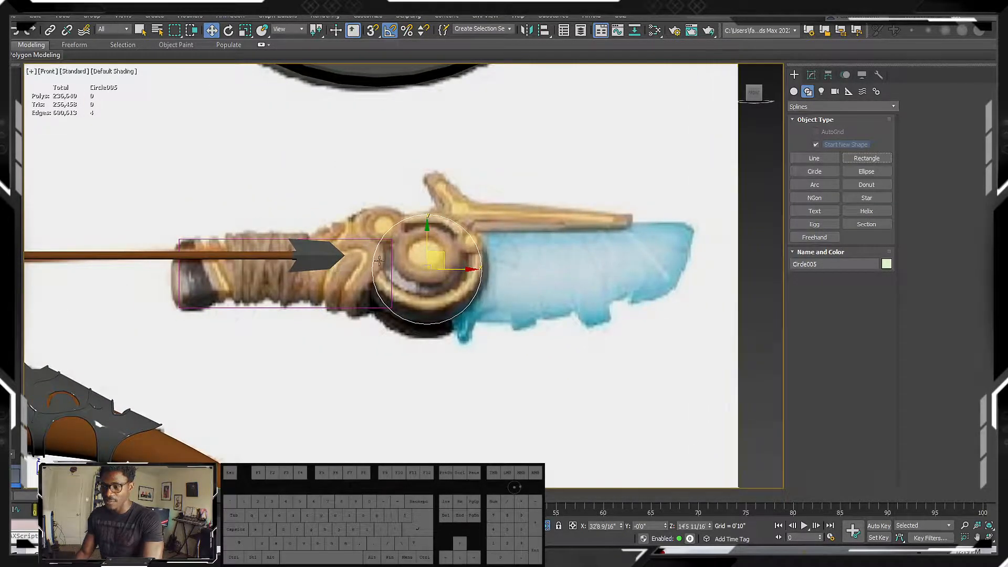
Move the handle rectangle slightly upward along its vertical axis to fit the wrapped grip.
click(287, 240)
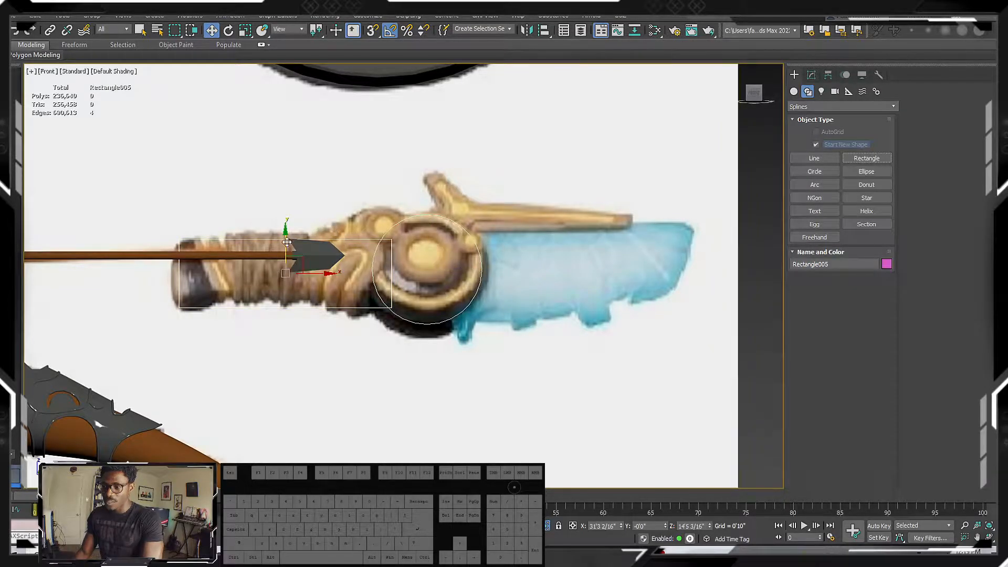
drag(286, 239, 288, 231)
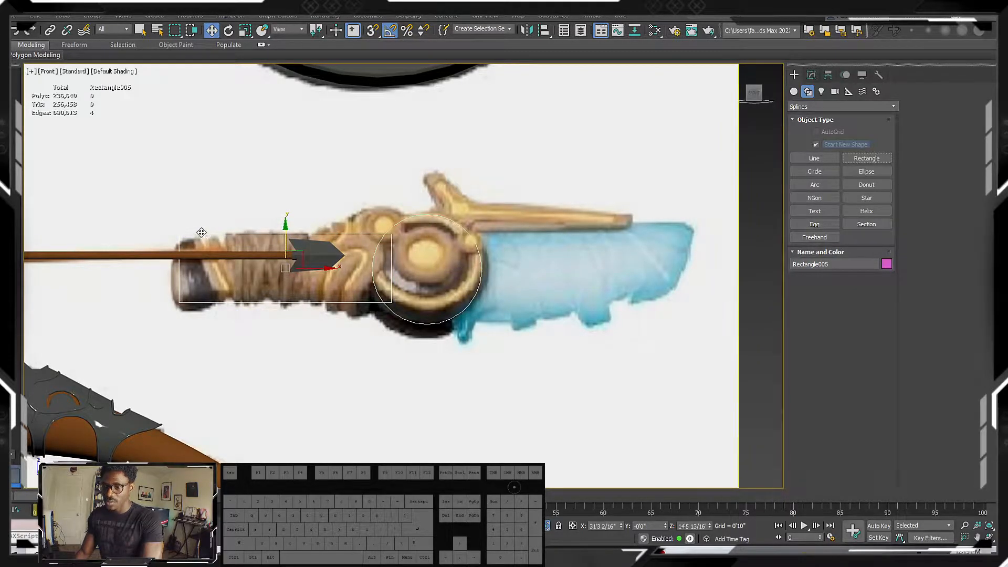
Freeze the reference image plane behind the dagger splines.
click(439, 205)
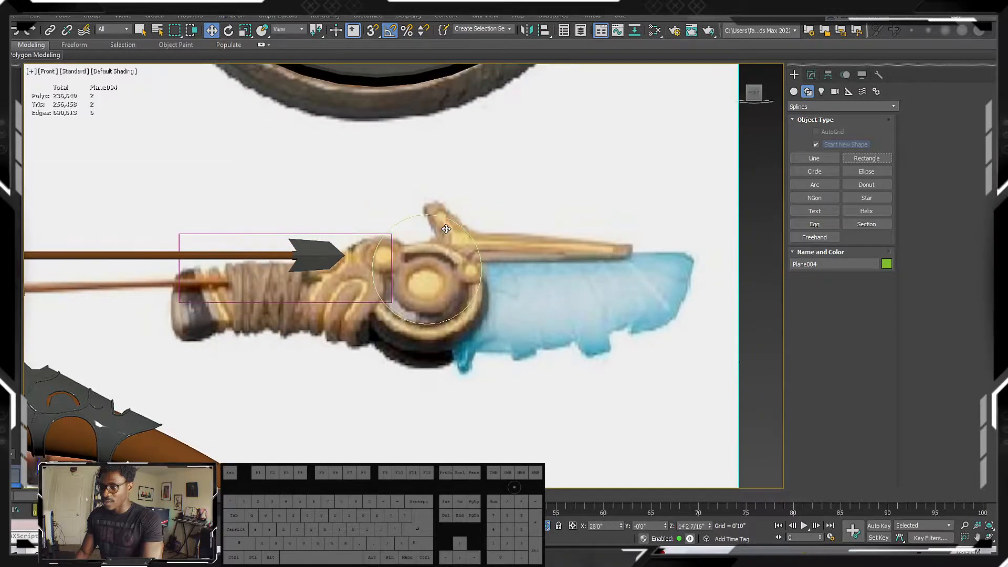
right_click(544, 206)
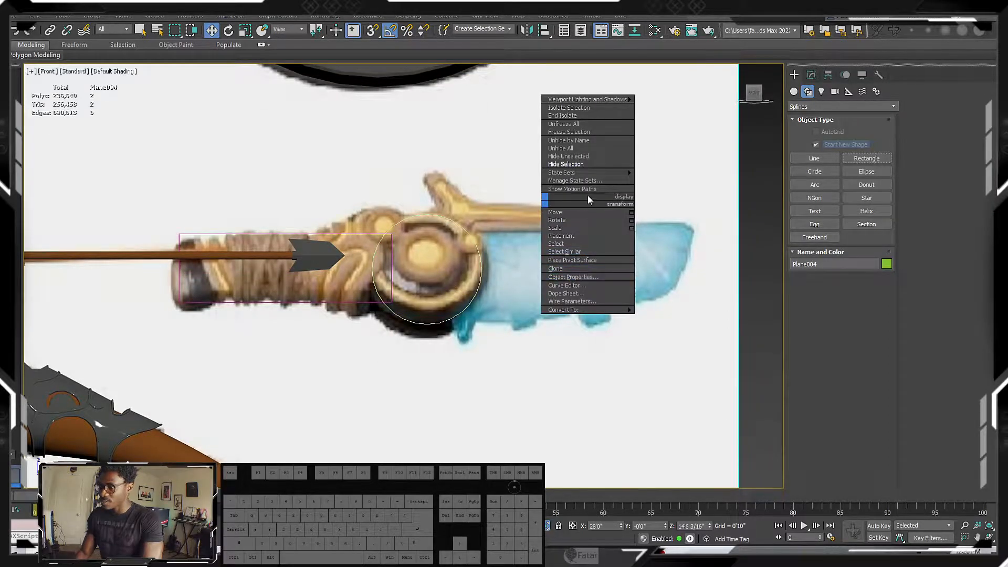
click(580, 132)
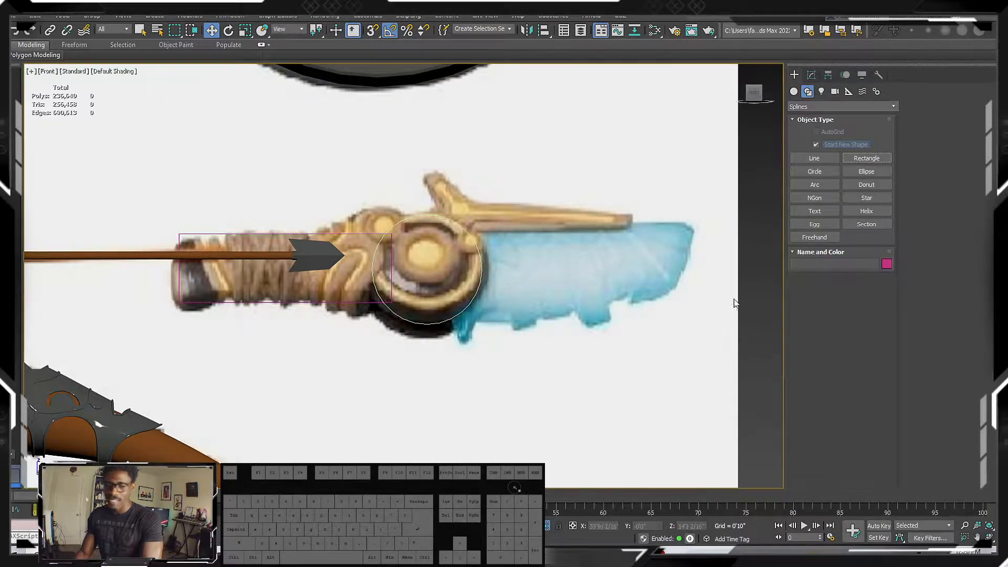
Move the hub circle slightly downward along its vertical axis, then select the handle rectangle.
click(447, 217)
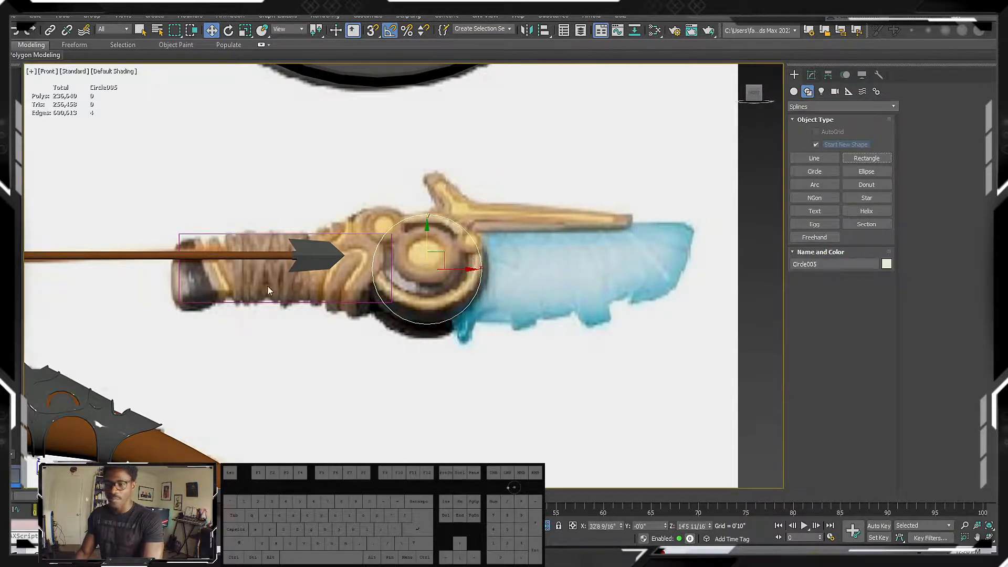
drag(427, 234, 426, 242)
click(373, 234)
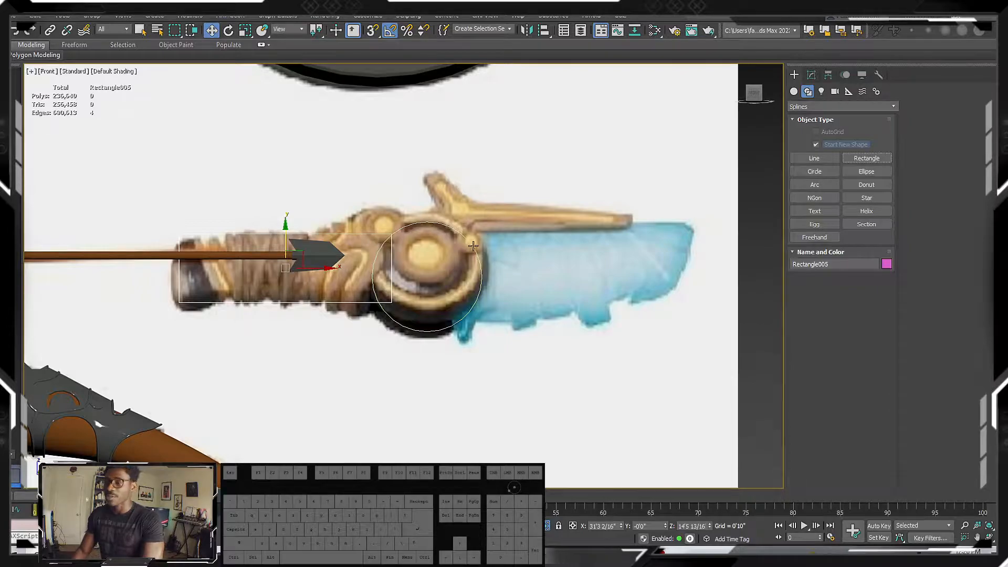
Start a line spline at the hub and trace the blade's straight upper edge, its tip and the curve down to the first notch.
click(814, 158)
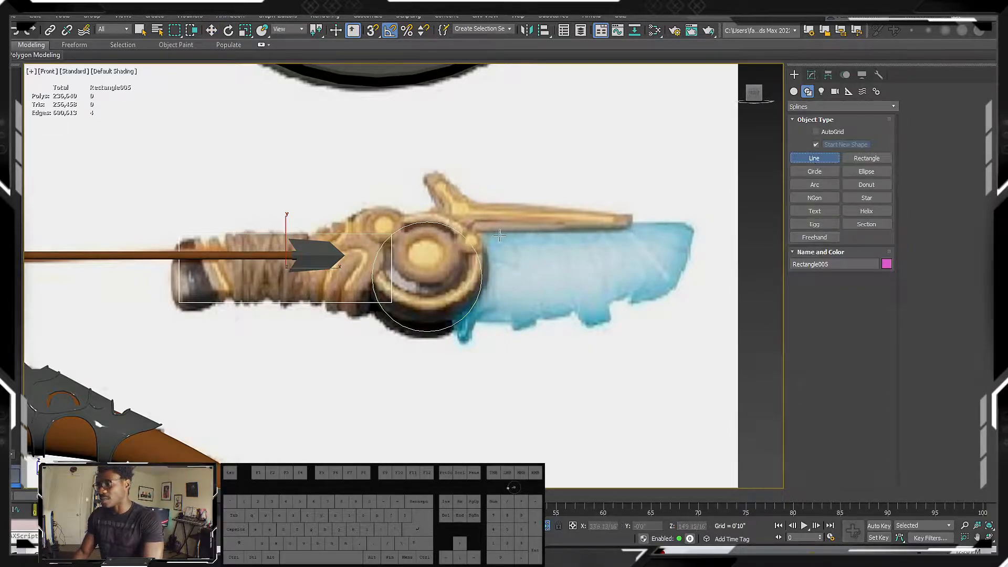
click(443, 227)
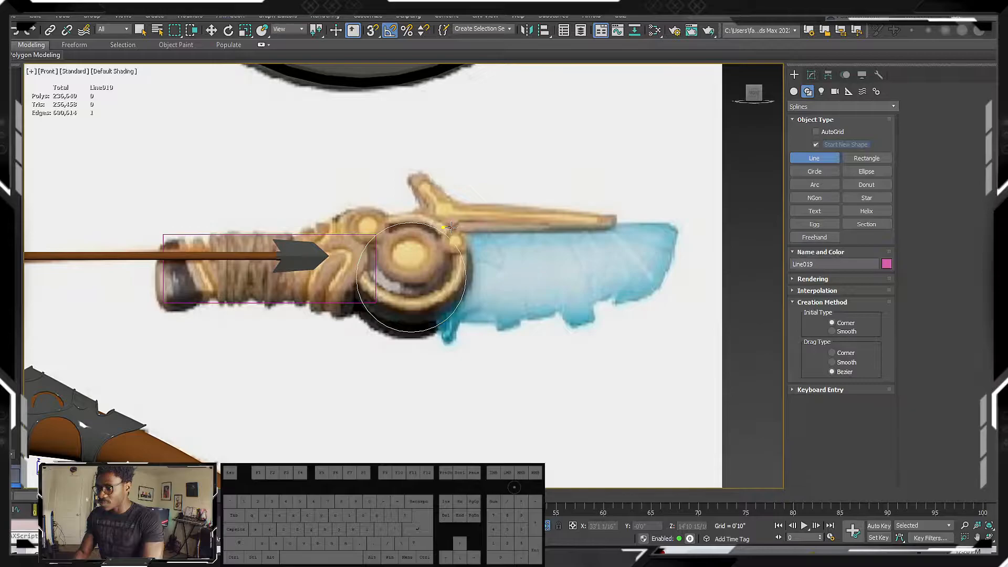
shift+click(666, 226)
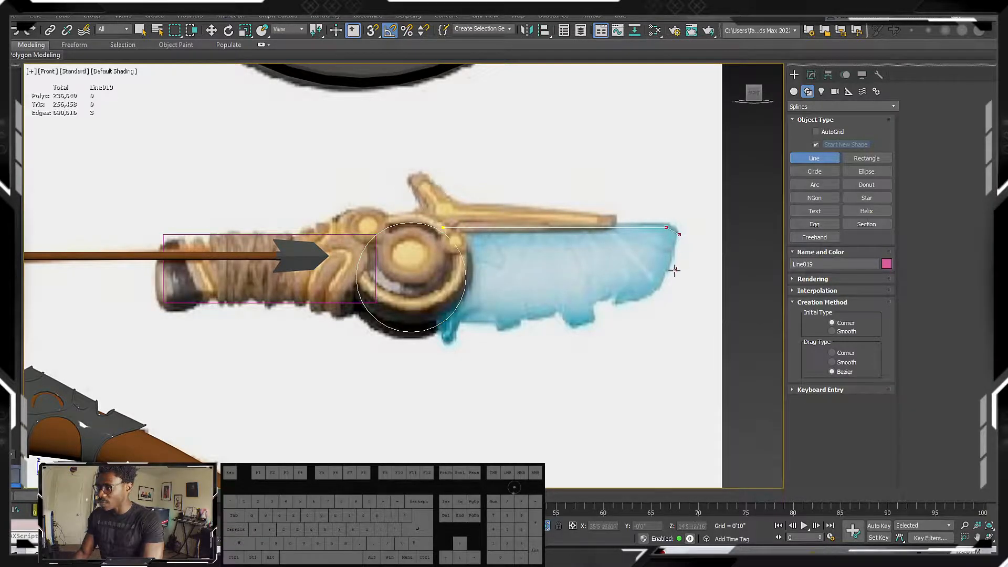
click(673, 253)
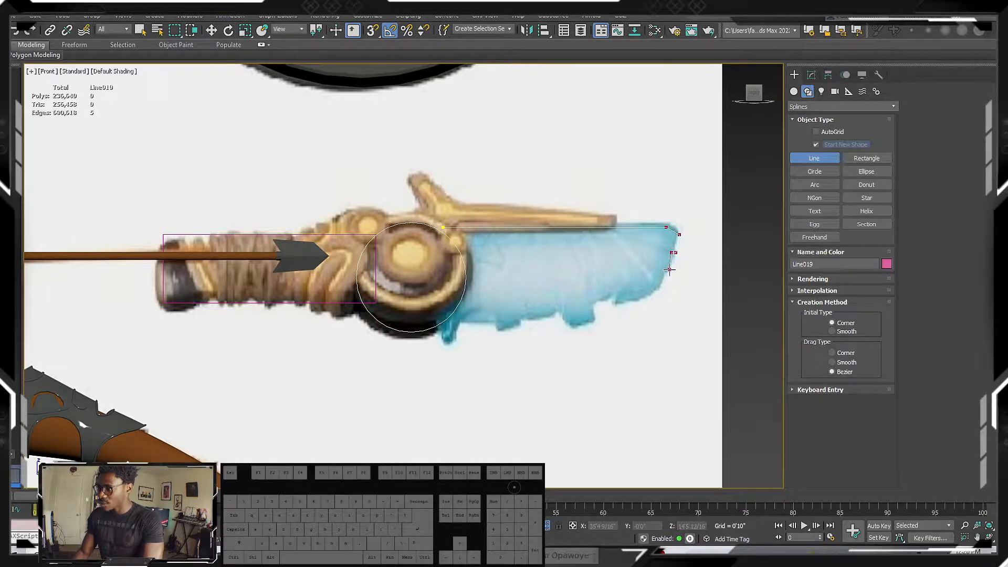
click(667, 269)
click(662, 287)
click(658, 289)
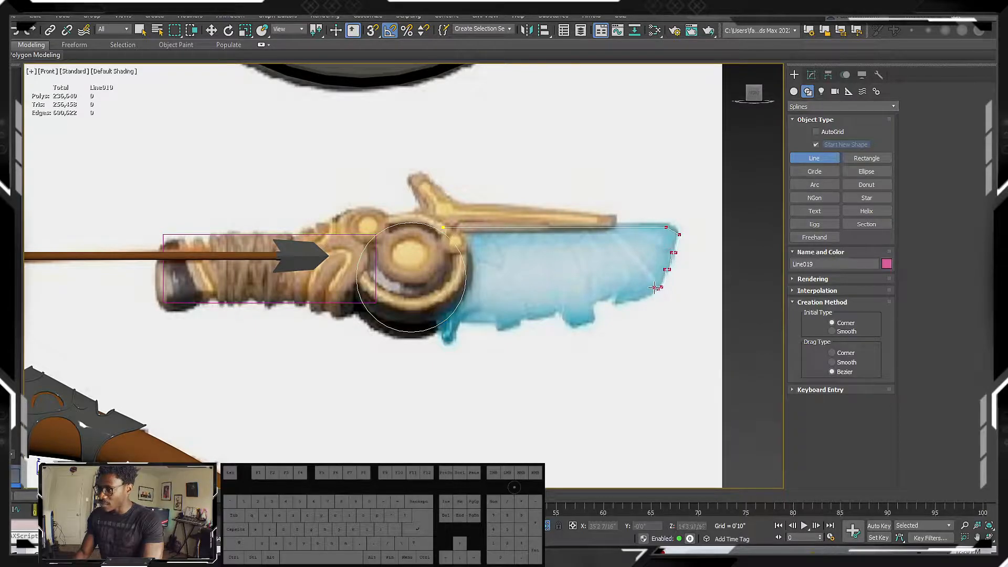
click(634, 301)
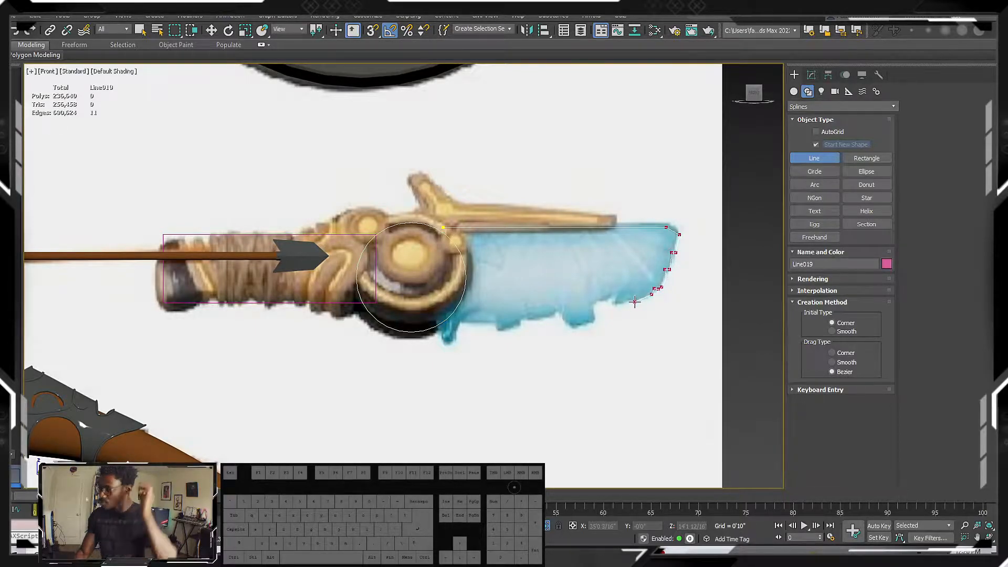
click(615, 303)
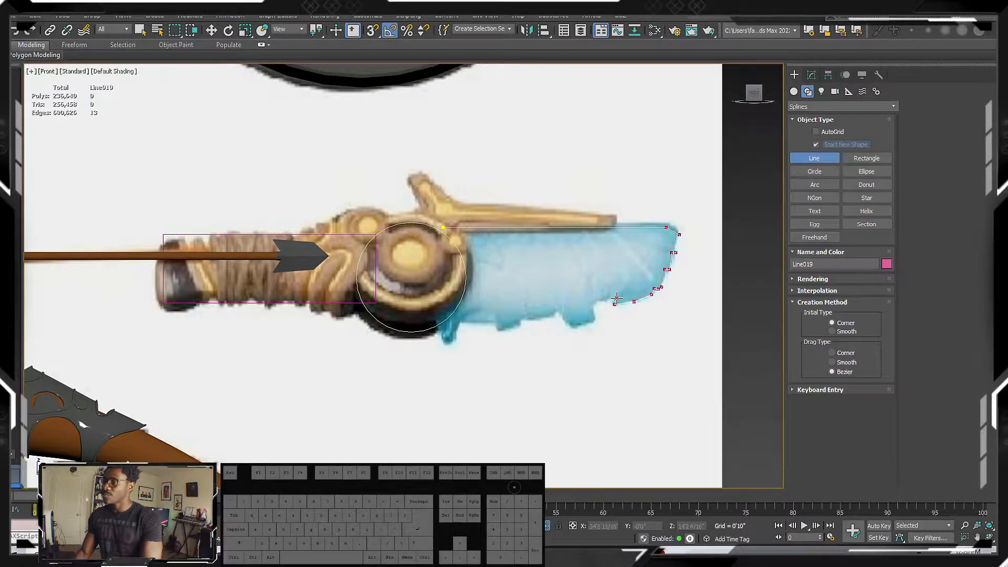
Continue the blade spline along the jagged lower edge, following the notches and the protruding chips back towards the hub.
click(601, 301)
click(591, 304)
click(595, 319)
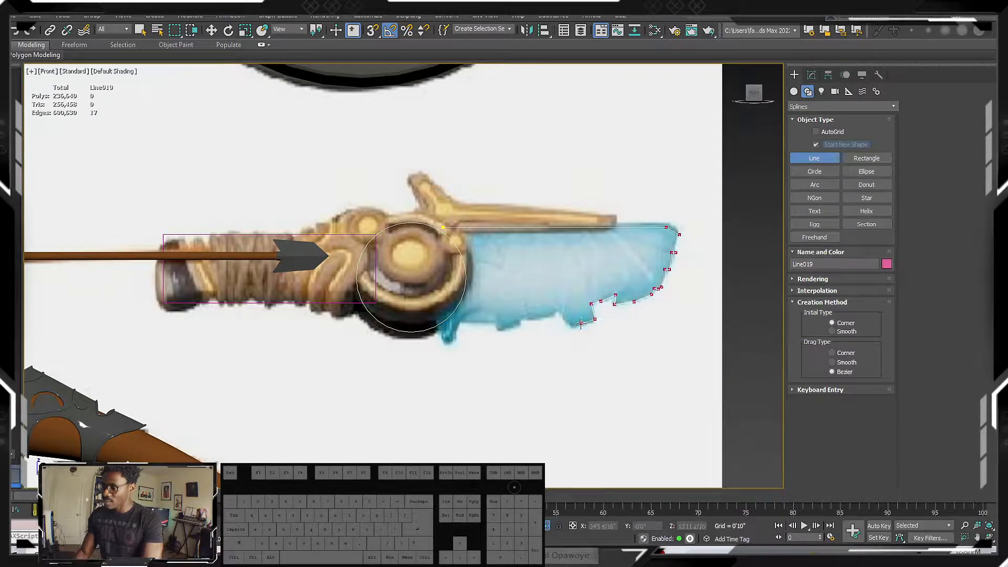
click(570, 327)
click(561, 317)
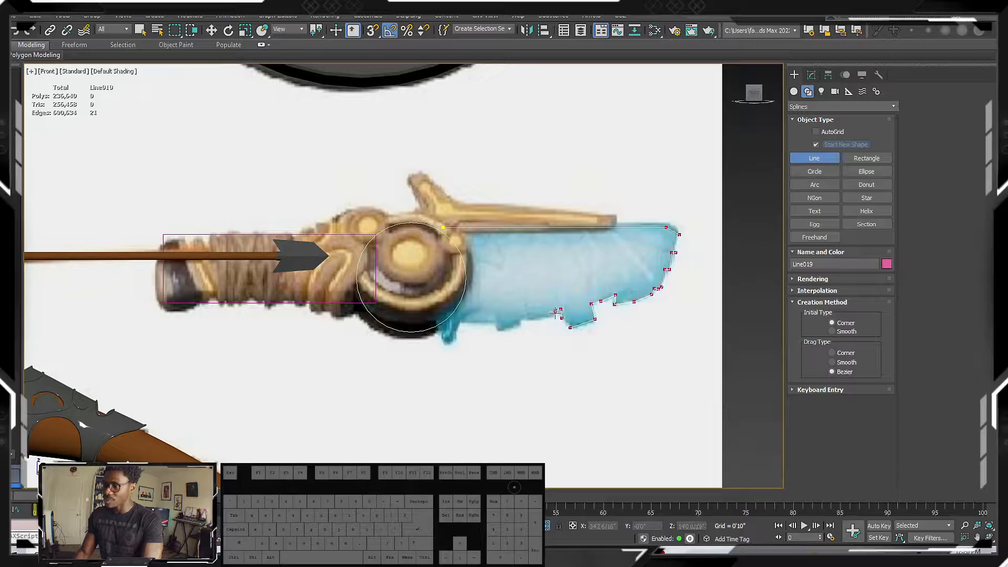
click(528, 320)
click(523, 318)
click(522, 324)
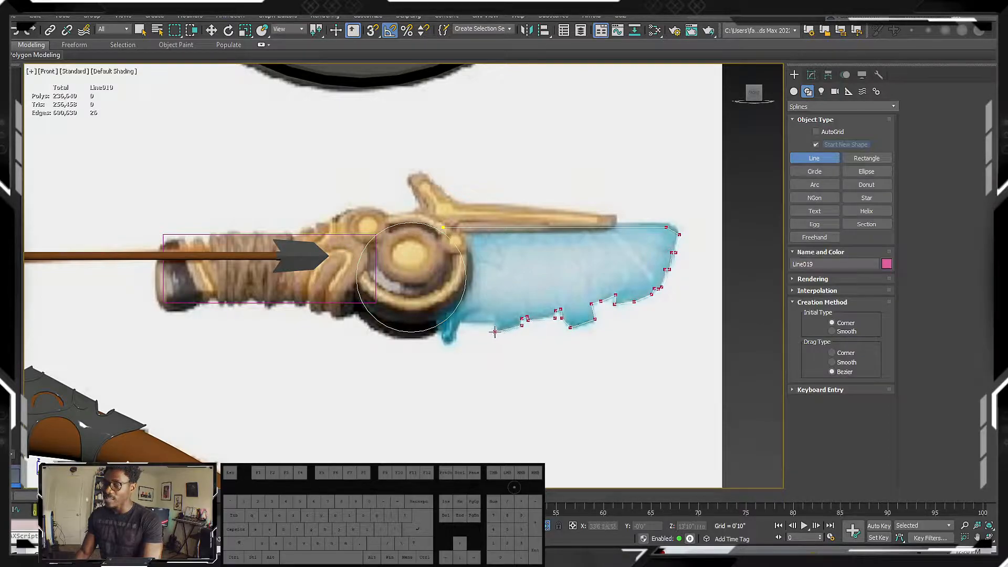
Trace the pointed shard at the blade's base, return to the starting vertex and close the blade spline.
click(460, 320)
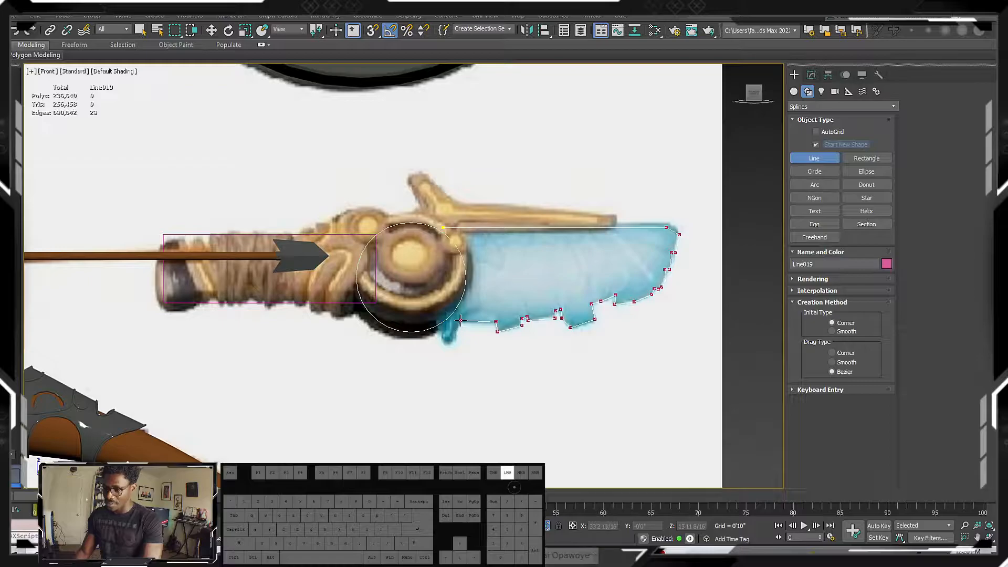
click(457, 343)
click(442, 343)
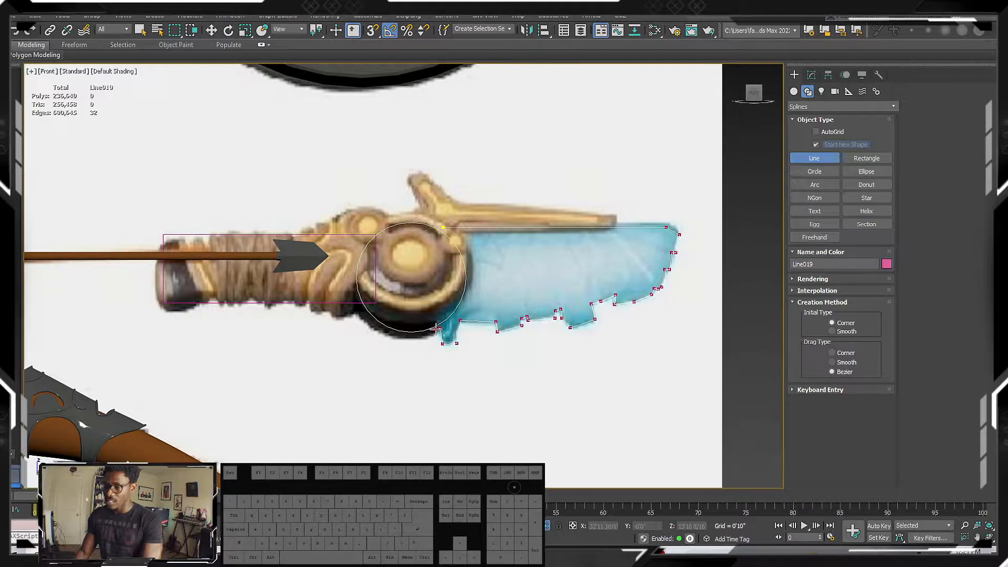
click(442, 226)
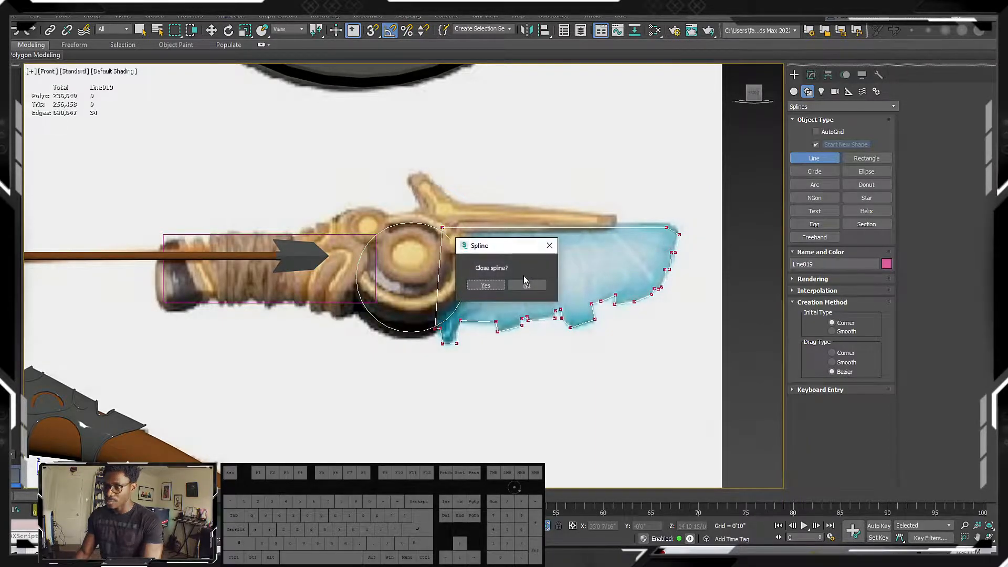
click(488, 284)
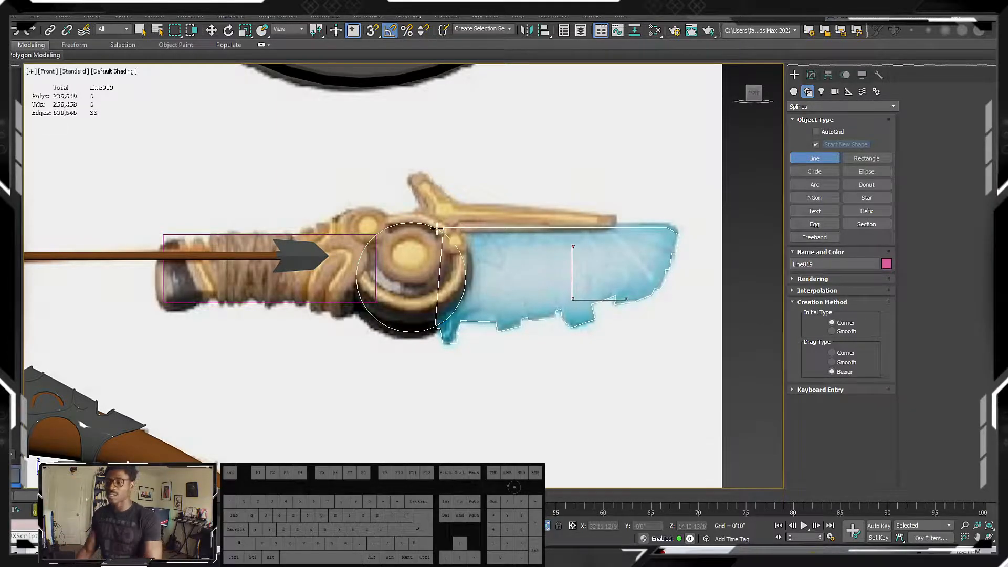
Start a second line spline at the pommel and trace the upper edge of the handle over the small round ornament.
middle_drag(637, 261, 587, 259)
scroll(582, 259, up, 2)
middle_drag(470, 241, 492, 238)
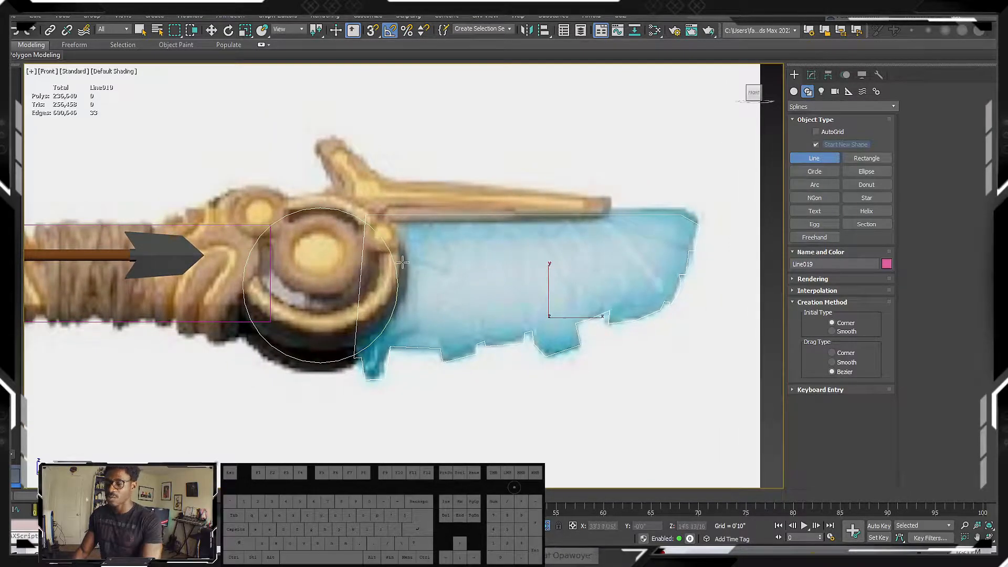
middle_drag(591, 225, 621, 196)
middle_drag(596, 247, 609, 272)
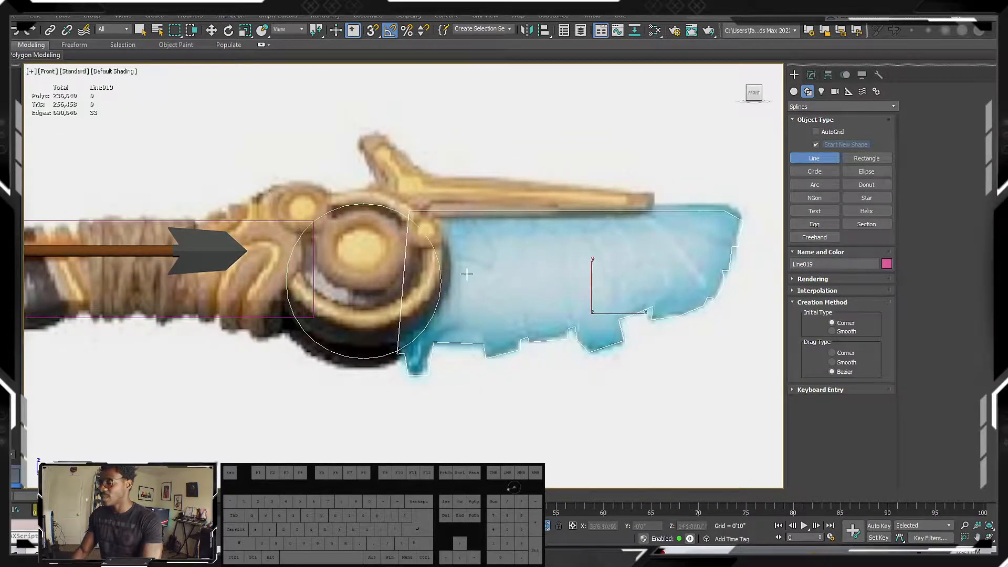
middle_drag(347, 234, 404, 194)
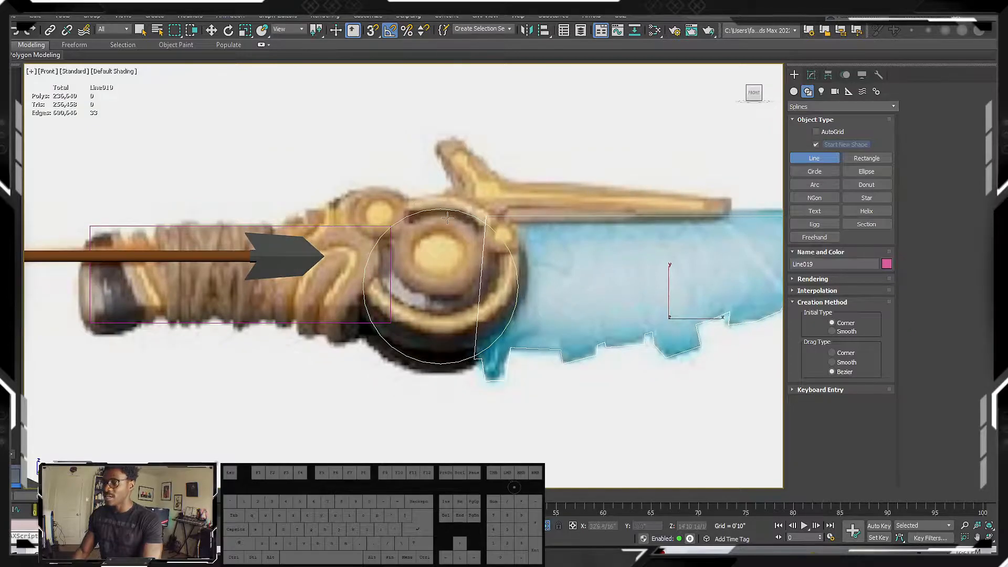
middle_drag(361, 228, 455, 222)
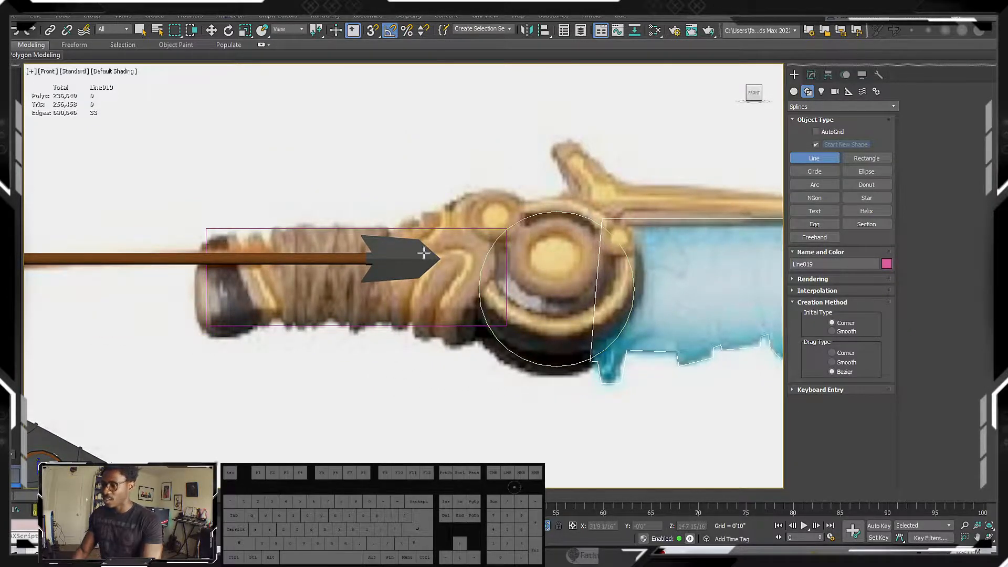
right_click(205, 243)
click(203, 243)
click(395, 226)
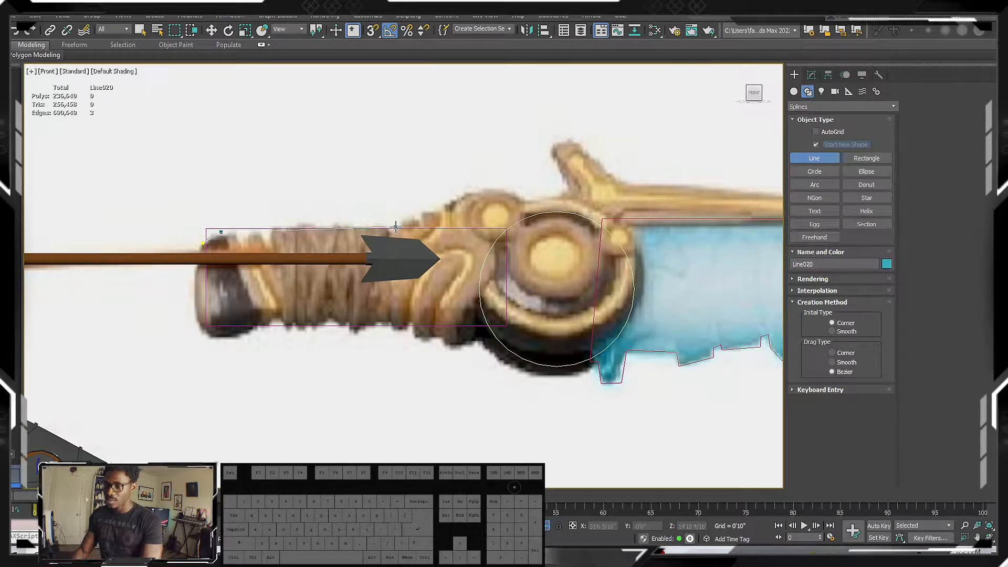
click(516, 194)
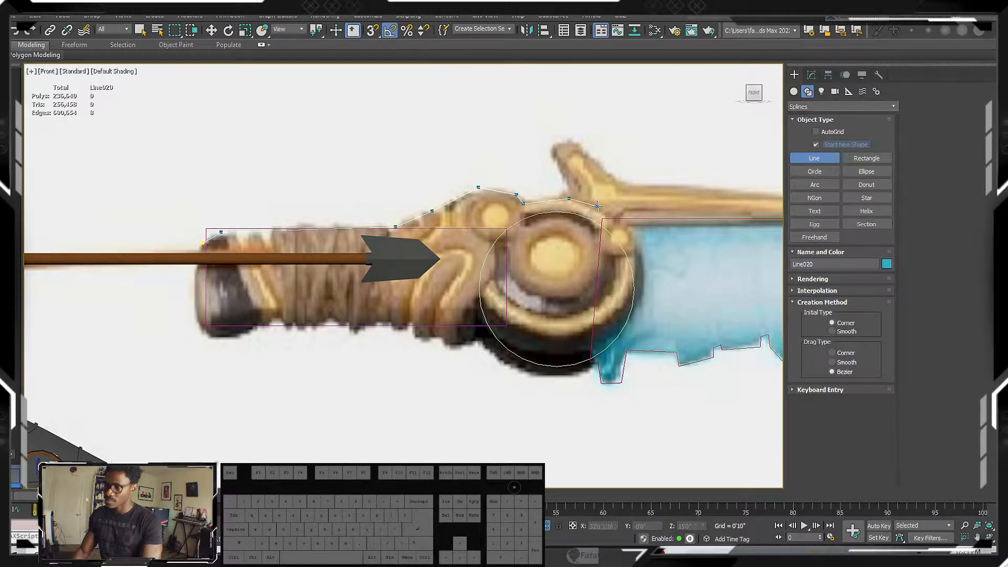
Continue the handle spline around the upright prong and the long gold guard, returning along its underside to the hub.
click(573, 186)
click(553, 147)
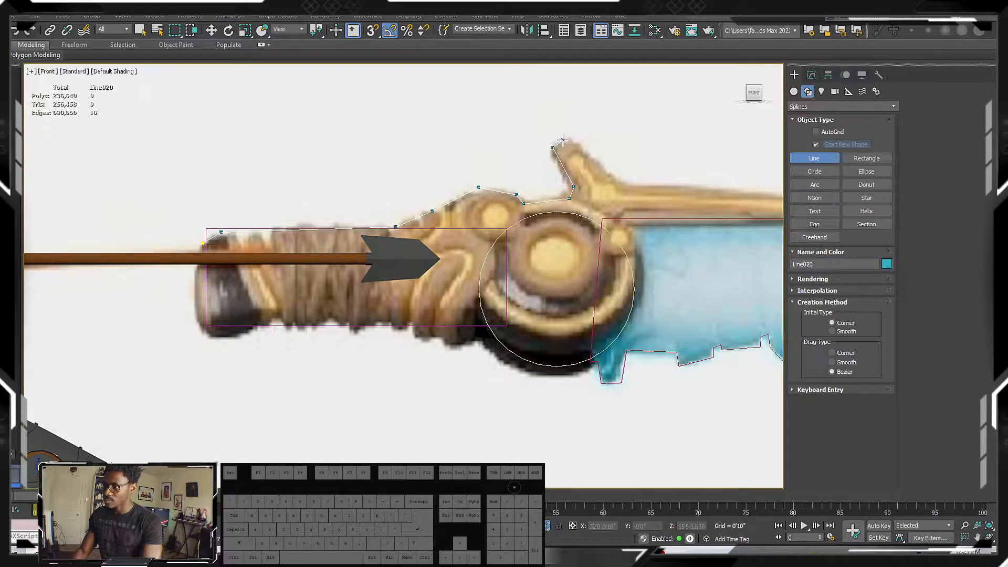
middle_drag(612, 192, 449, 167)
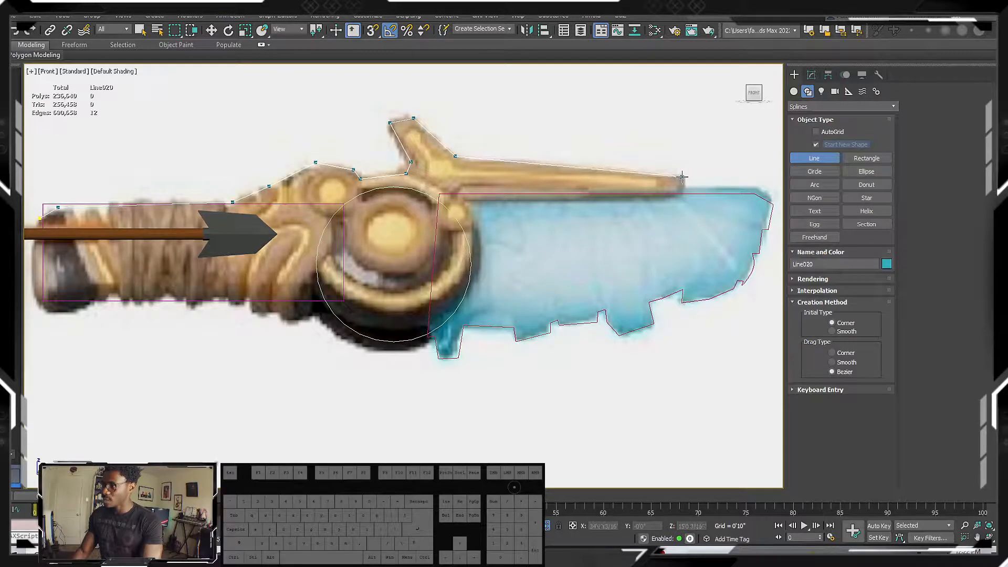
click(656, 175)
click(685, 175)
click(676, 198)
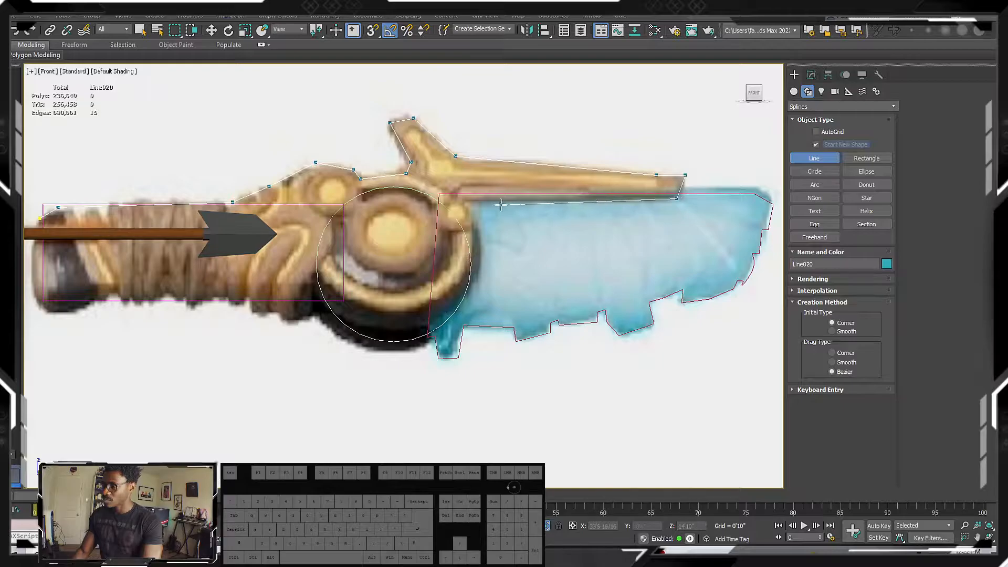
click(463, 199)
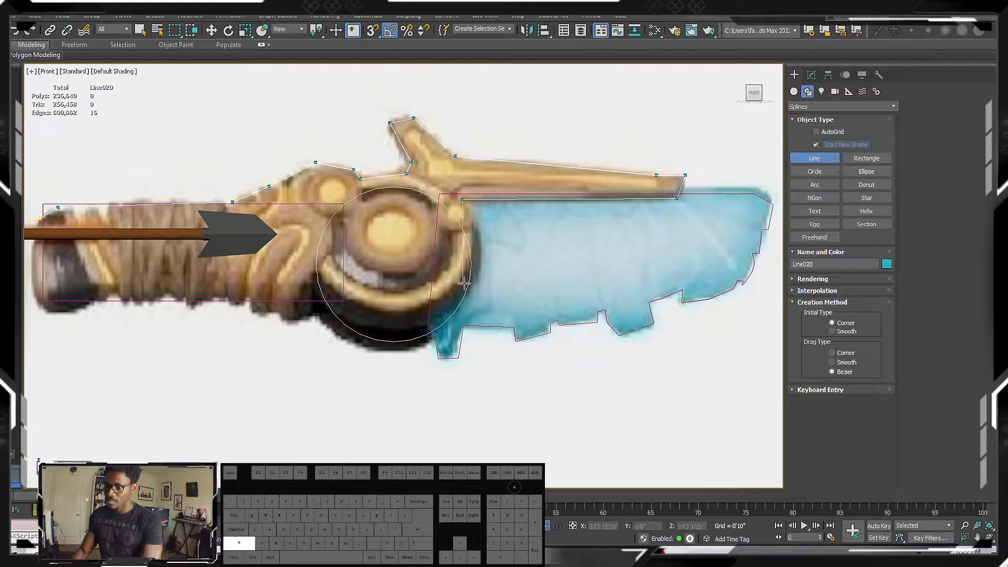
Run the spline straight down beside the hub, horizontally back across it, and around the lower corner of the grip.
click(462, 299)
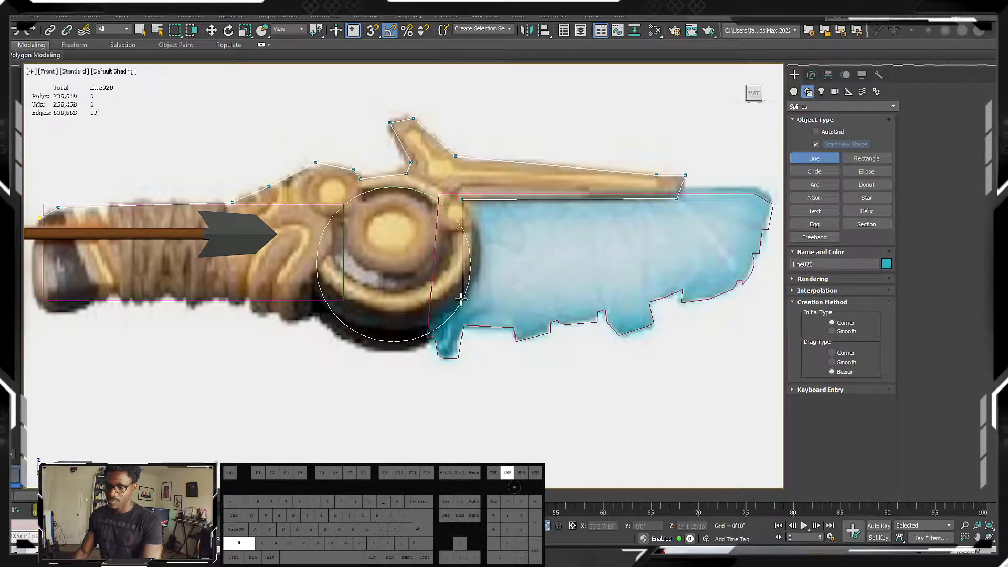
shift+click(322, 297)
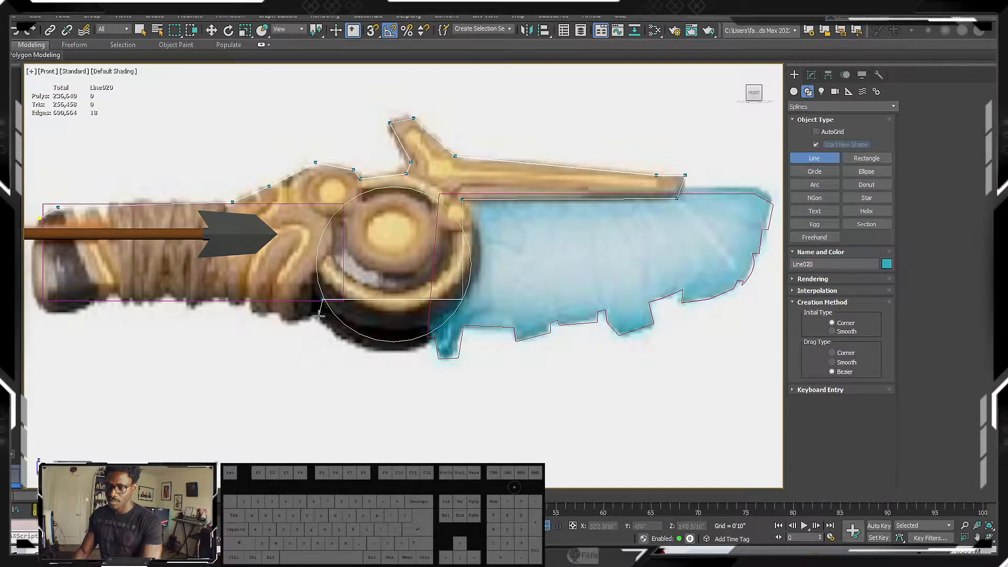
shift+click(322, 315)
shift+click(277, 315)
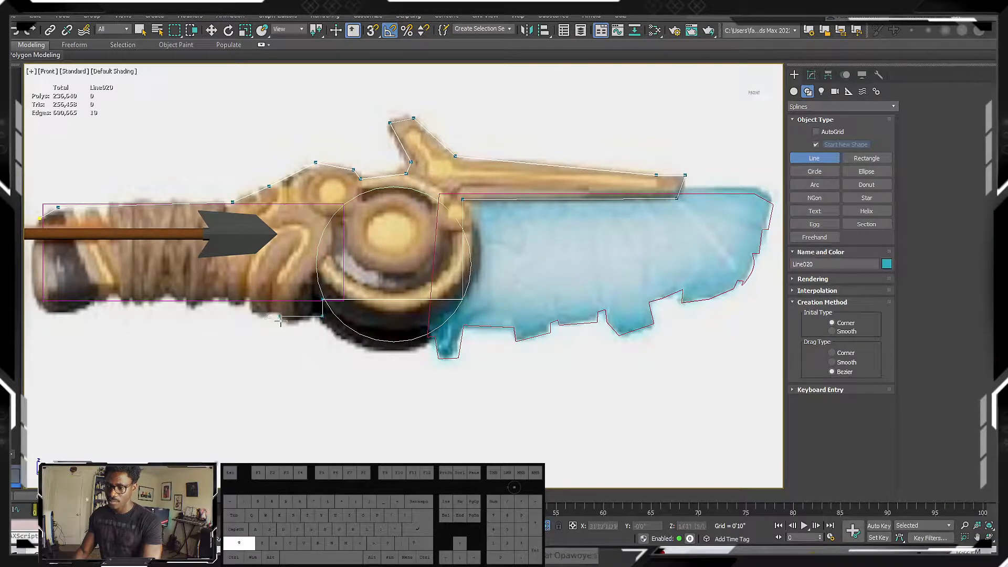
Trace the underside of the wrapped grip and the pommel back to the starting vertex and close the handle spline.
click(277, 310)
click(223, 295)
click(130, 297)
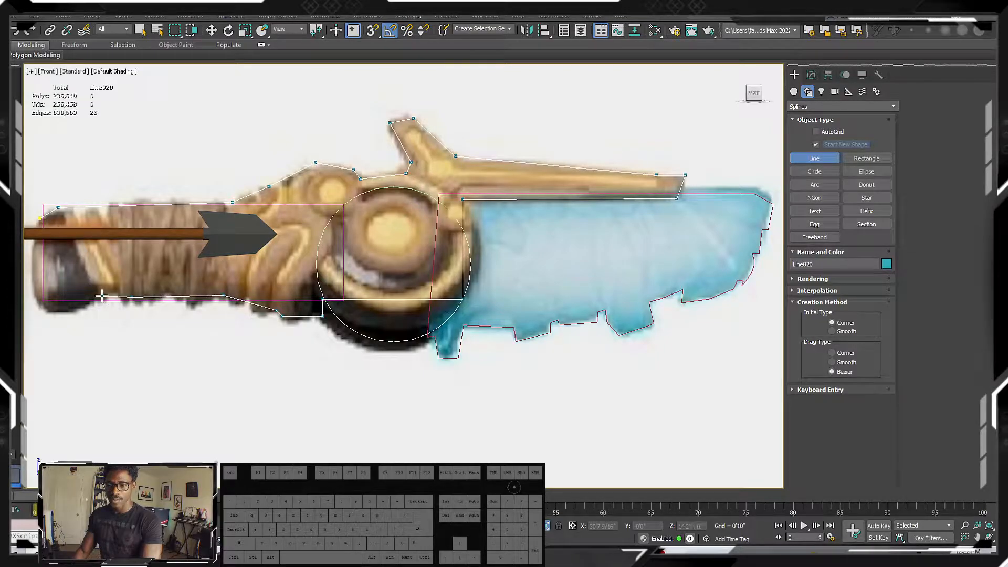
click(59, 313)
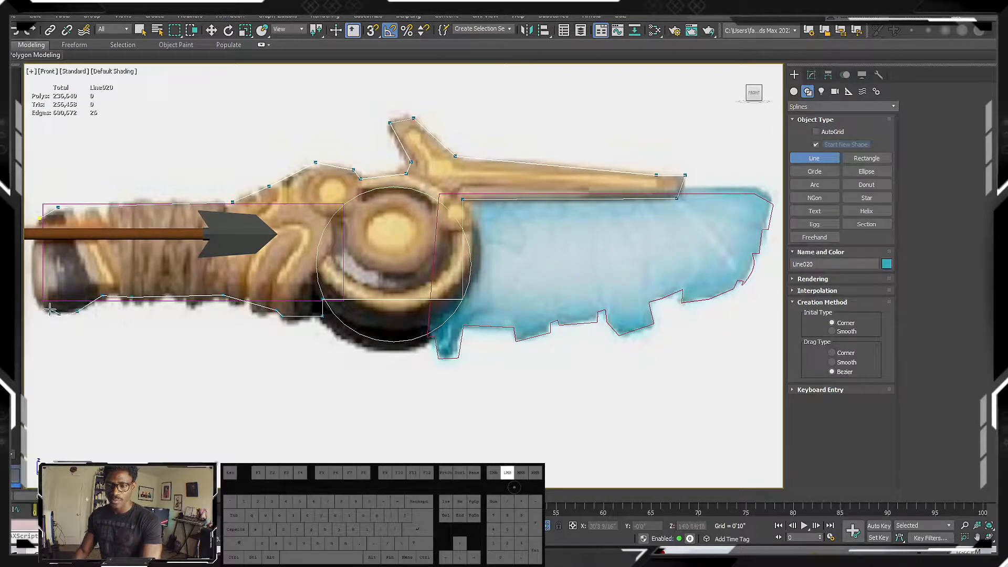
click(35, 301)
click(38, 220)
click(477, 284)
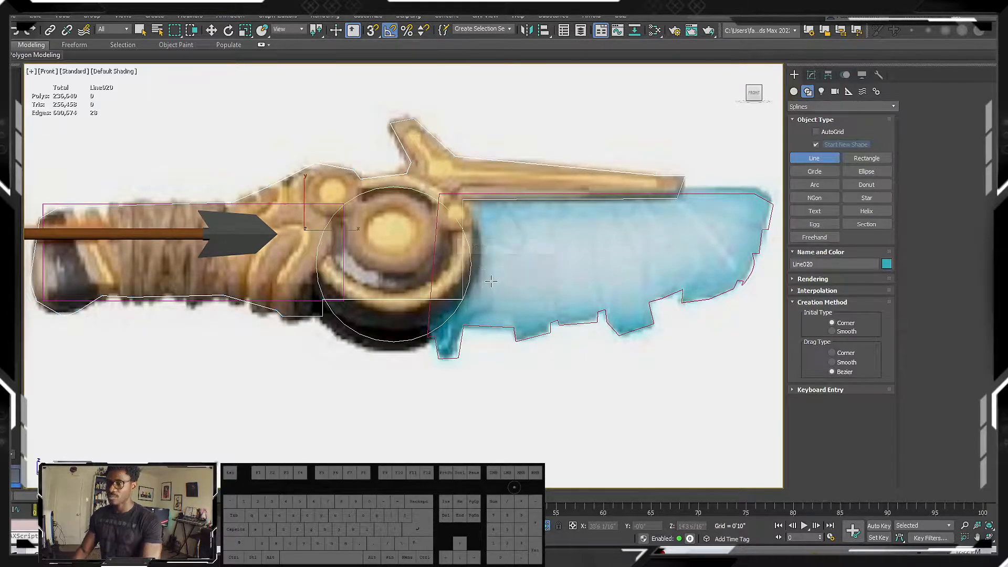
Exit line drawing and delete the rectangle spline over the handle.
middle_drag(454, 266, 523, 278)
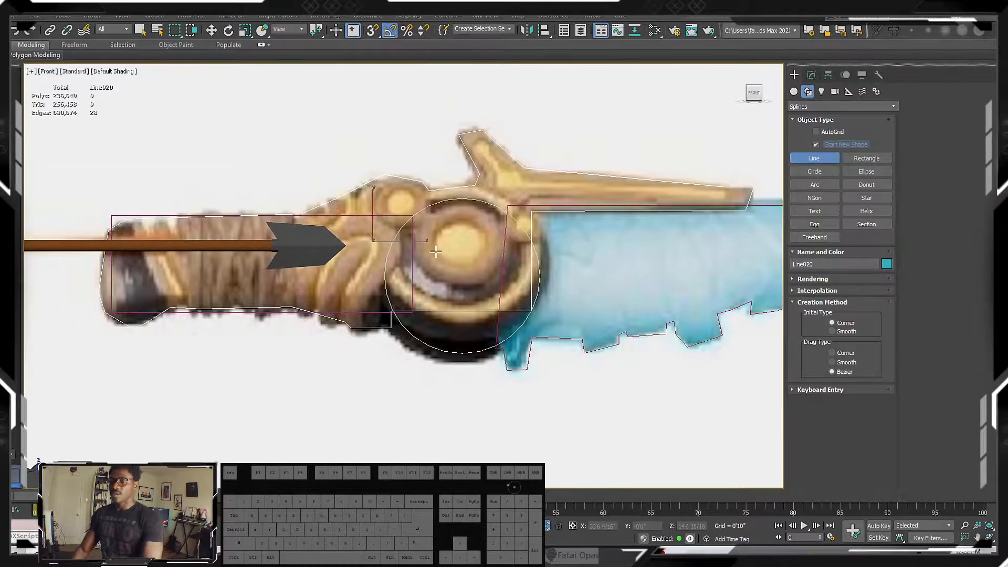
right_click(374, 236)
key(w)
click(399, 216)
key(Delete)
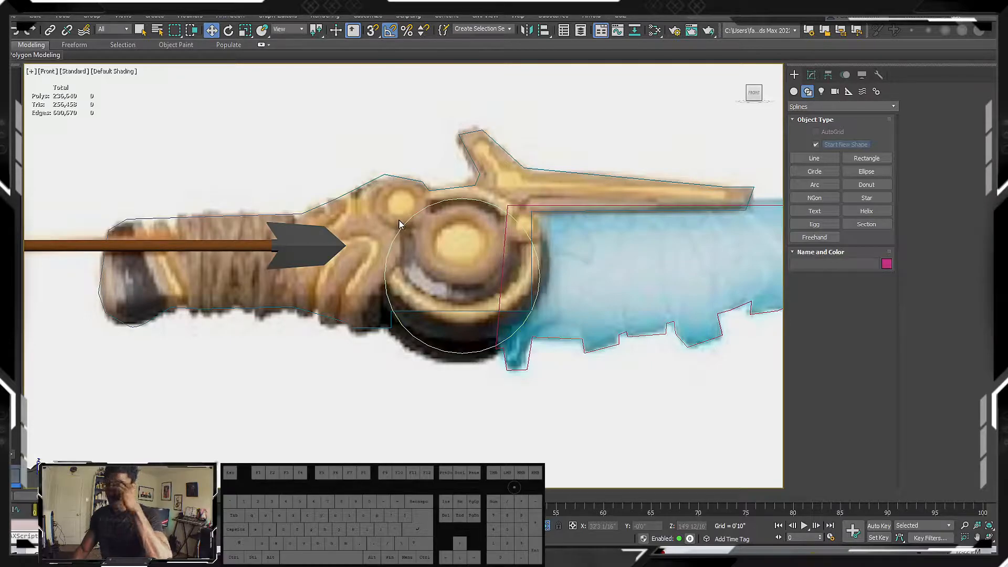
Check the blade outline against the reference, then select the handle and guard outline spline.
click(430, 187)
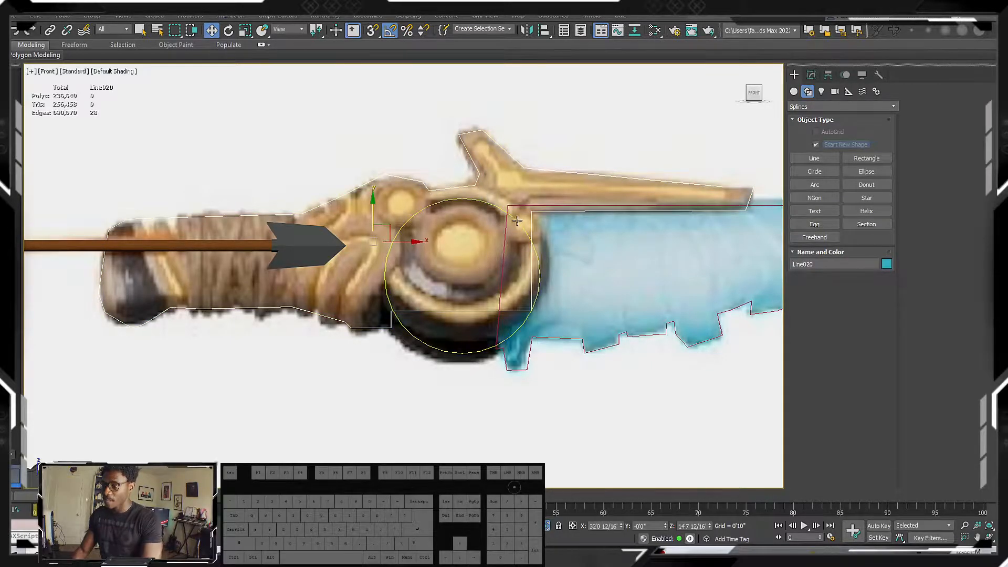
middle_drag(516, 221, 482, 207)
click(504, 191)
middle_drag(551, 218, 423, 222)
scroll(516, 210, up, 3)
scroll(394, 259, down, 10)
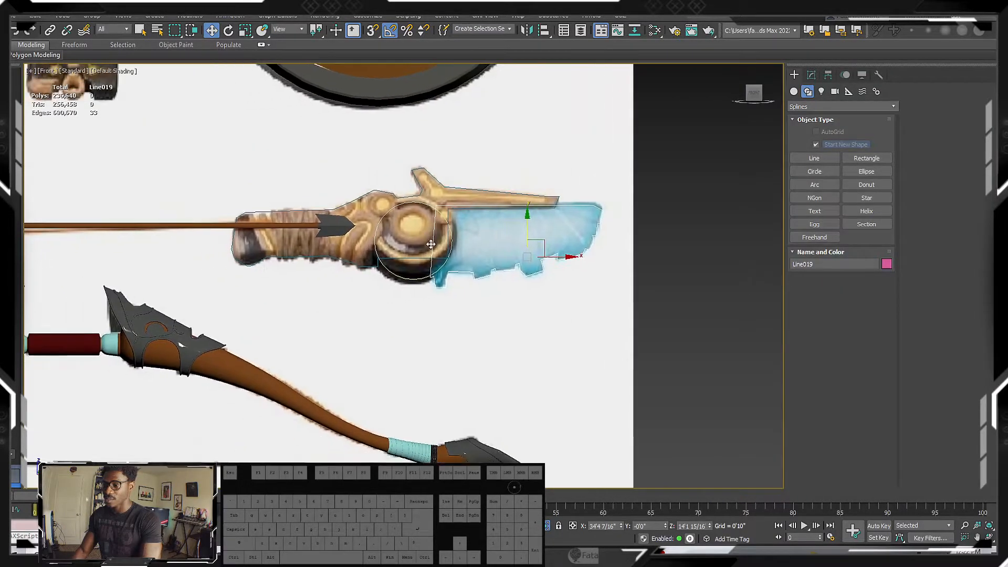
scroll(486, 150, up, 8)
click(497, 135)
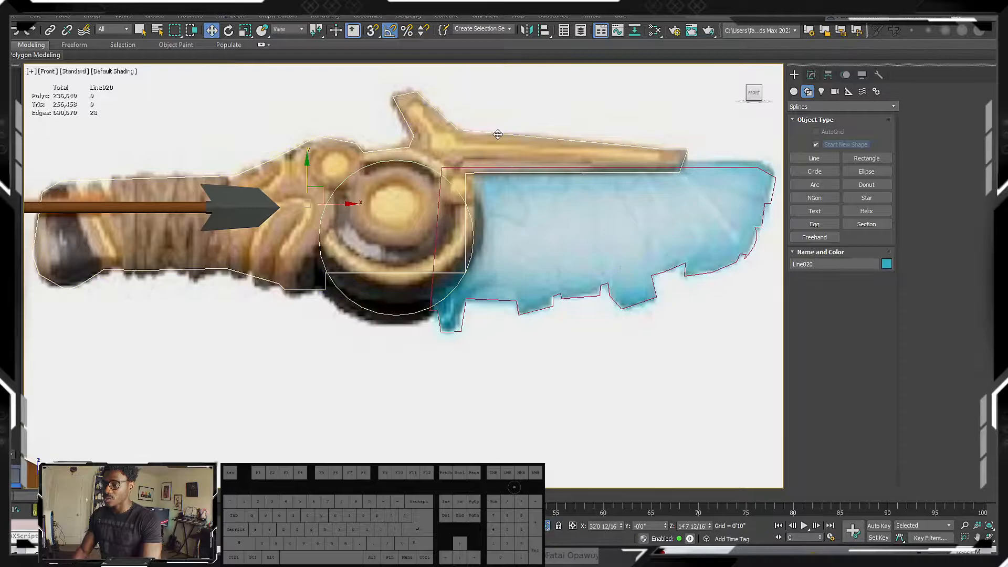
Enter vertex editing on the handle outline and adjust the vertices at the far end of the guard's long bar.
click(686, 148)
click(680, 171)
click(659, 148)
drag(670, 132, 667, 131)
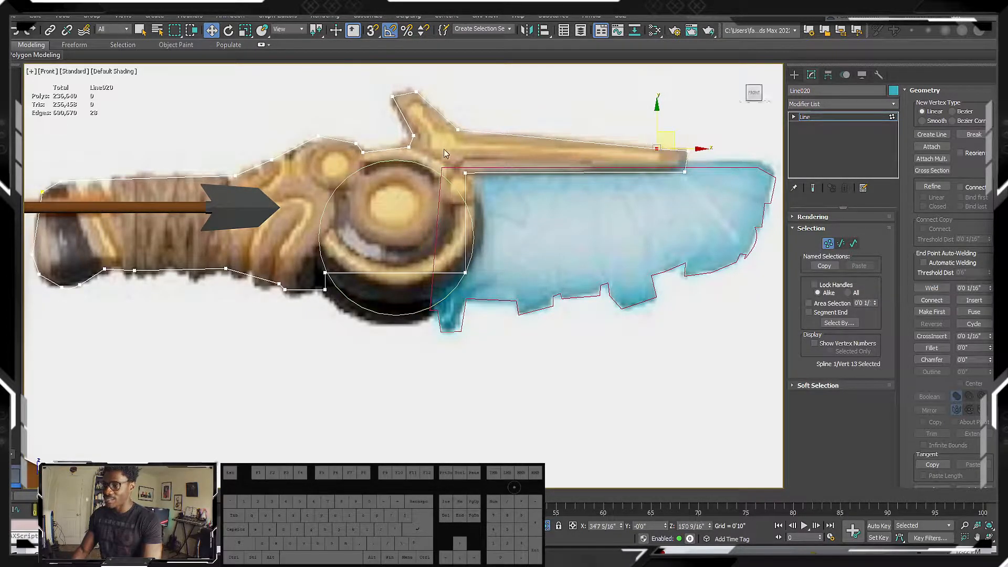
Adjust the outline's vertices around the guard's upward prong and the rounded shoulder beside the hub to match the reference.
drag(451, 119, 377, 101)
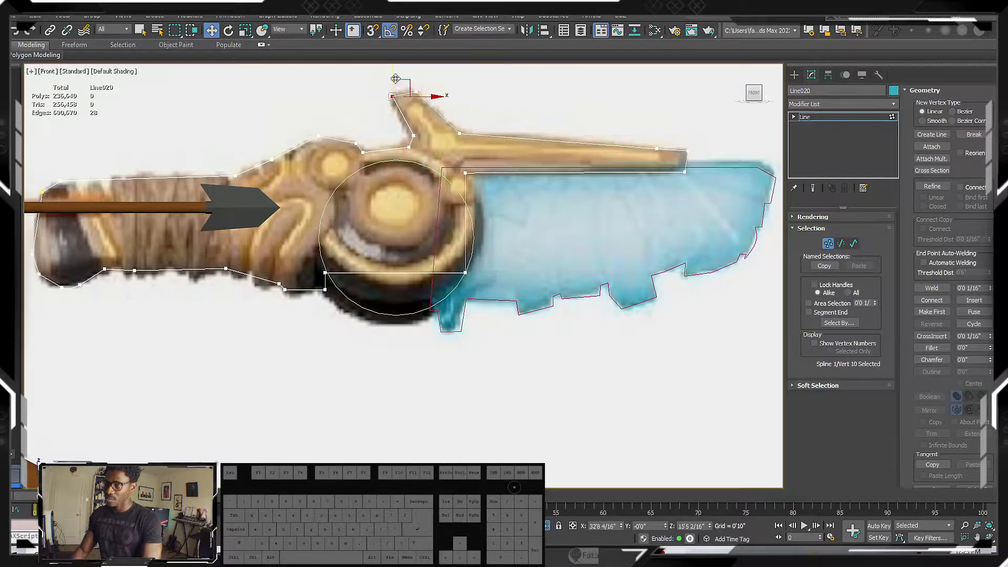
click(415, 92)
drag(401, 126, 363, 124)
click(356, 143)
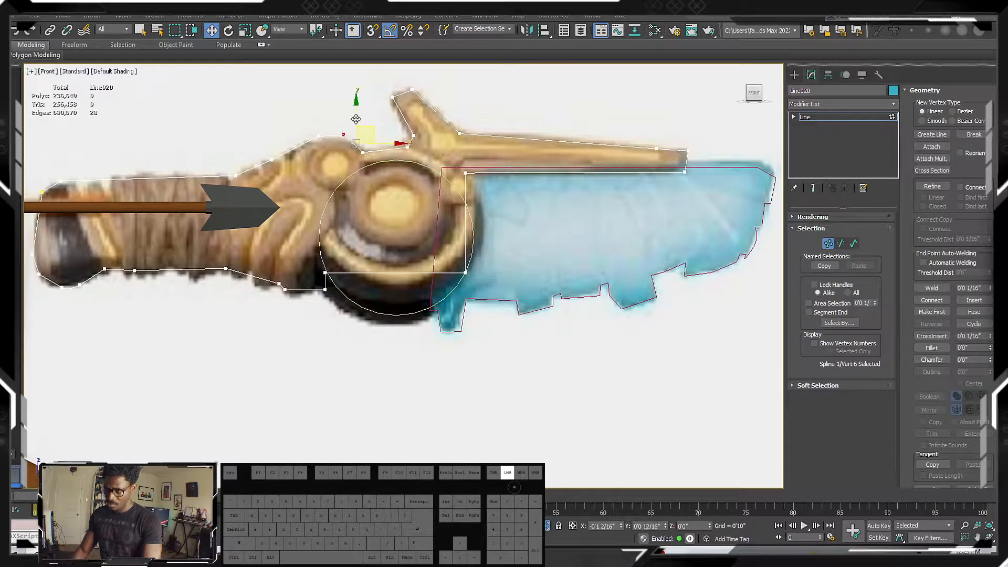
click(316, 134)
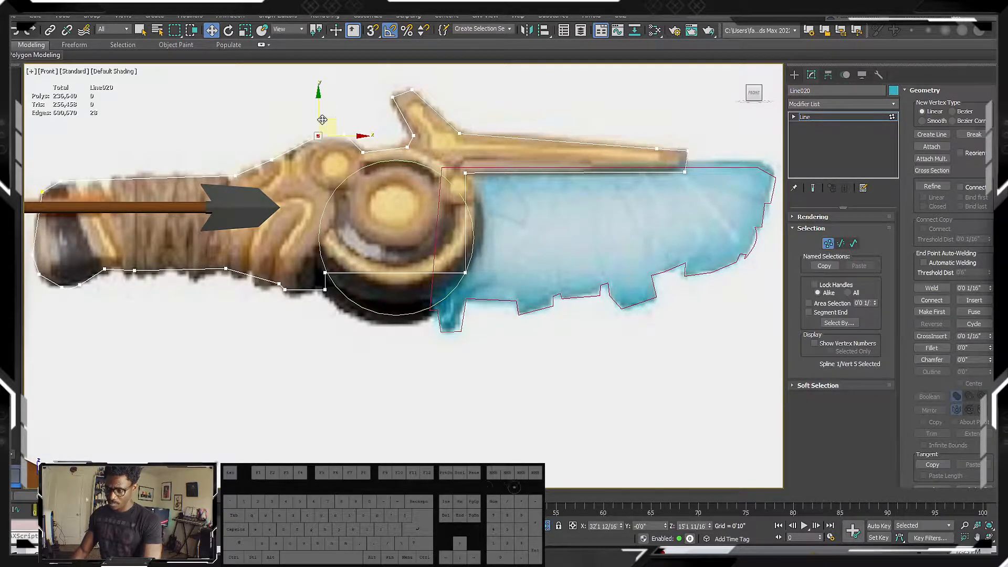
drag(289, 169, 288, 167)
Select all vertices of the handle outline and convert them to Corner type.
middle_drag(251, 178, 395, 188)
mouse_move(214, 165)
mouse_down()
mouse_move(223, 189)
mouse_move(201, 198)
mouse_move(164, 179)
mouse_up()
scroll(229, 217, down, 3)
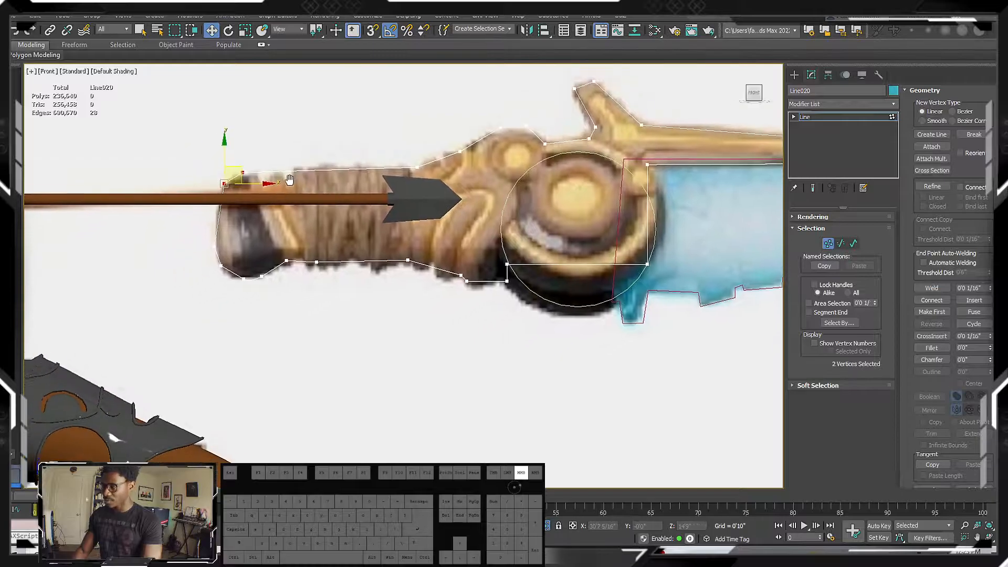
middle_drag(425, 206, 423, 219)
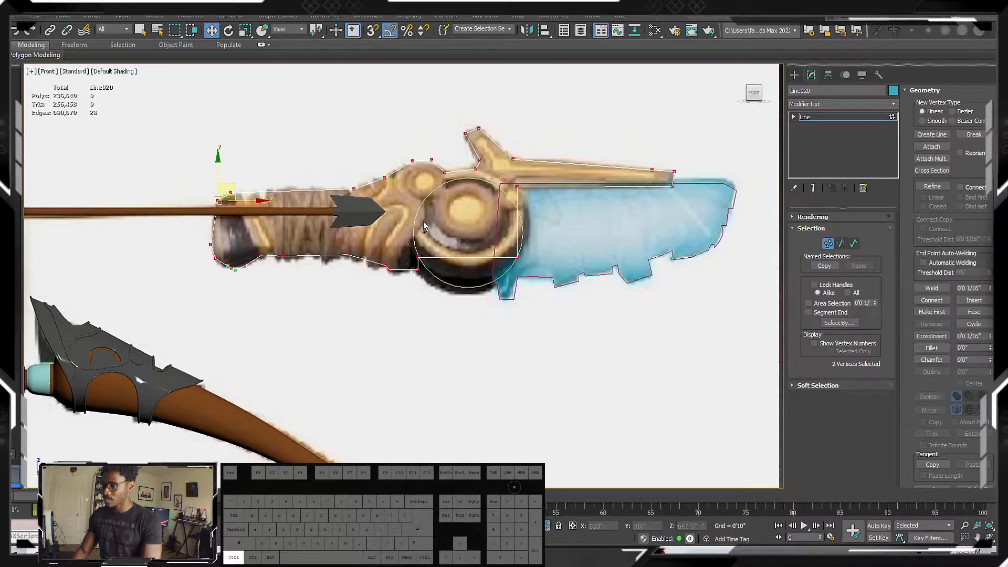
key(ctrl+a)
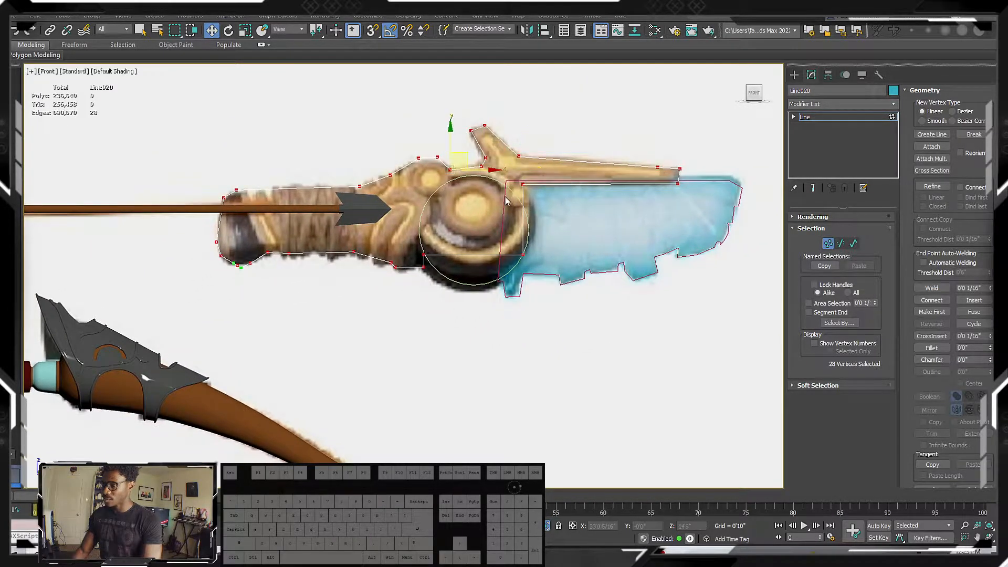
right_click(530, 194)
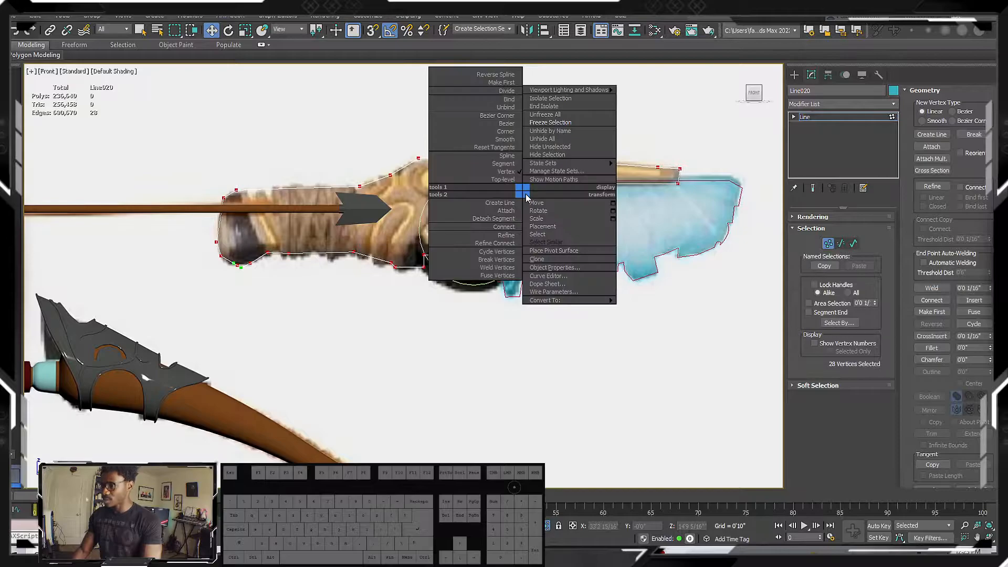
click(504, 130)
Fillet the two vertices at the upper corner of the pommel to round it.
middle_drag(507, 181, 559, 193)
scroll(355, 193, up, 2)
middle_drag(309, 201, 390, 205)
drag(270, 184, 358, 249)
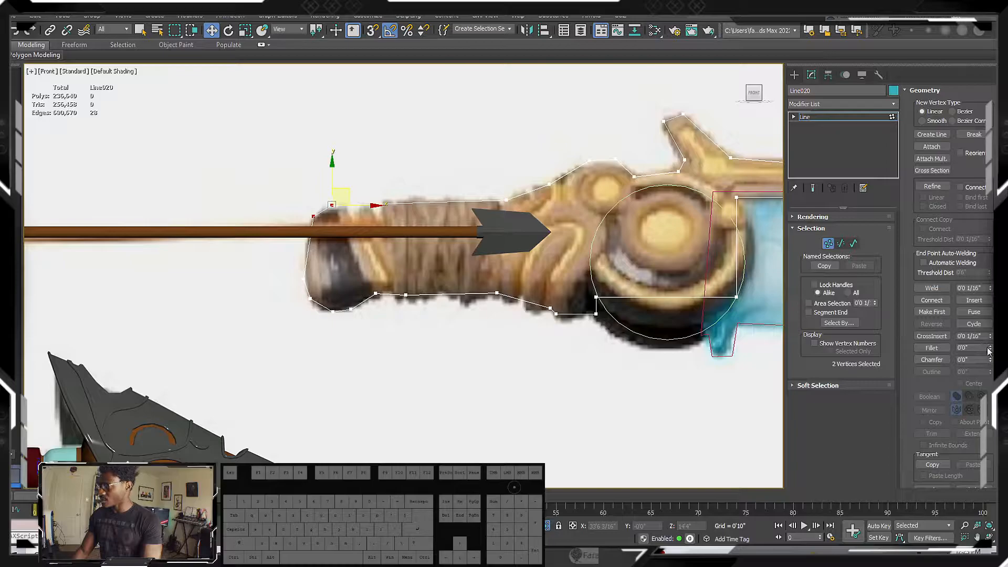
drag(990, 348, 989, 330)
Weld the two filleted vertices at the pommel's upper corner with a 0'10 1/16" threshold and adjust the merged vertex.
scroll(335, 212, up, 3)
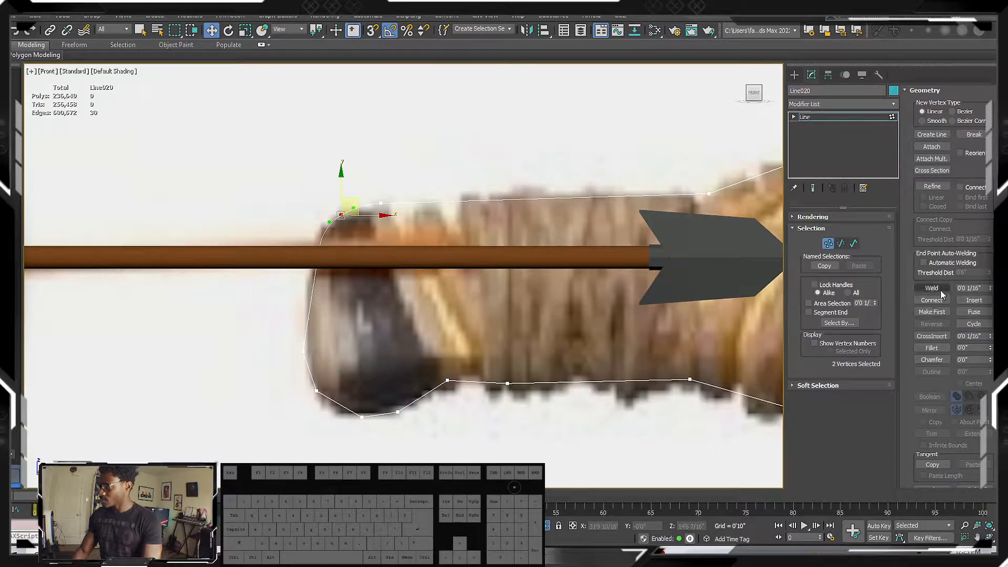
click(931, 287)
drag(989, 287, 990, 278)
click(341, 216)
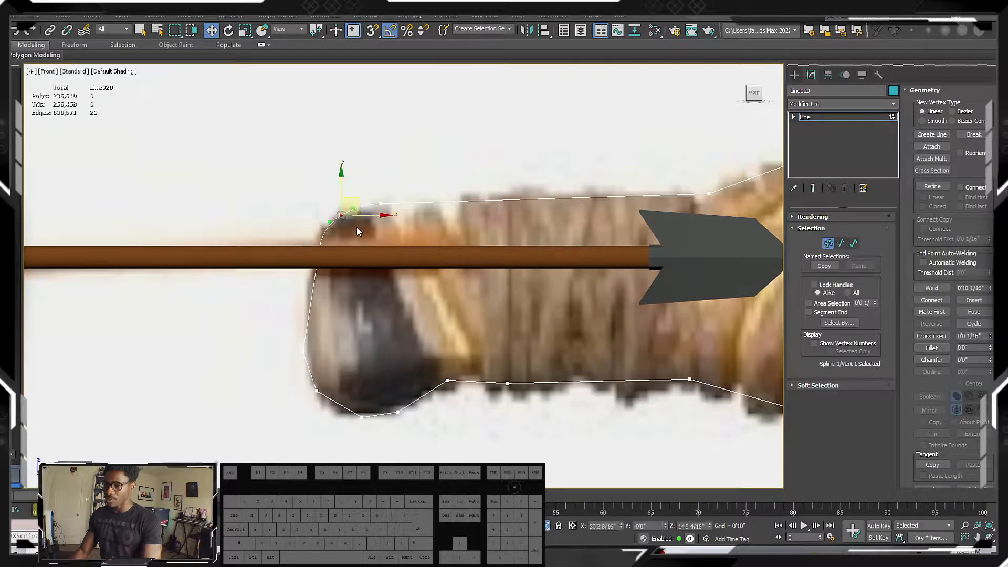
scroll(341, 206, up, 5)
drag(362, 197, 364, 168)
scroll(386, 243, down, 5)
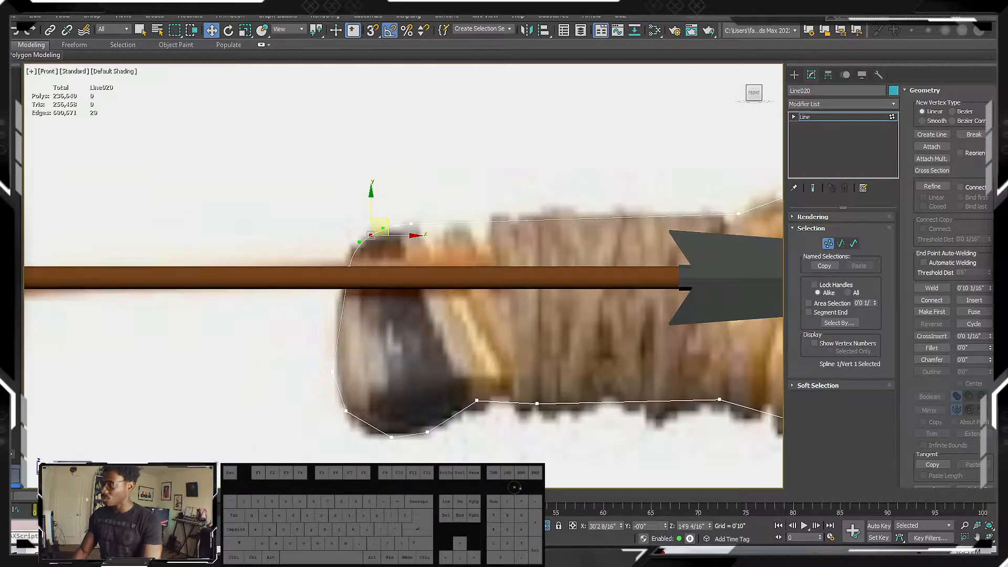
scroll(362, 278, down, 2)
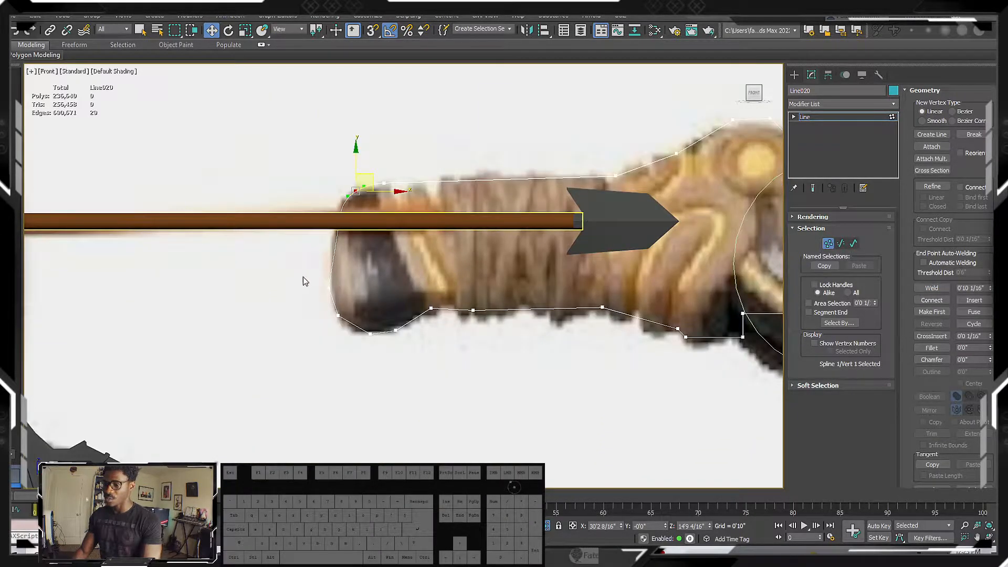
Fillet the lower corner vertex of the pommel and adjust the neighbouring vertices on its rear edge.
drag(308, 301, 345, 338)
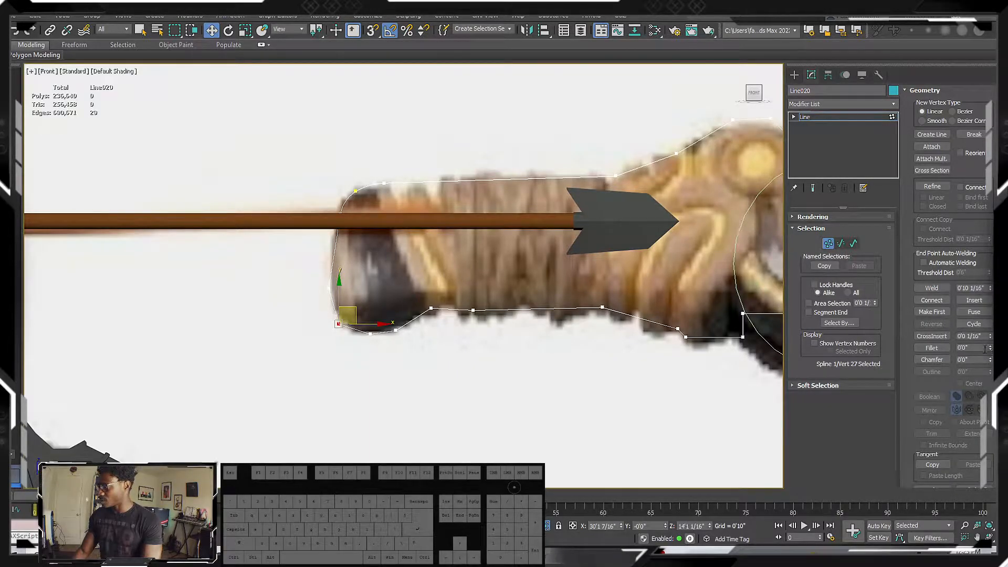
drag(991, 350, 990, 336)
scroll(358, 301, up, 6)
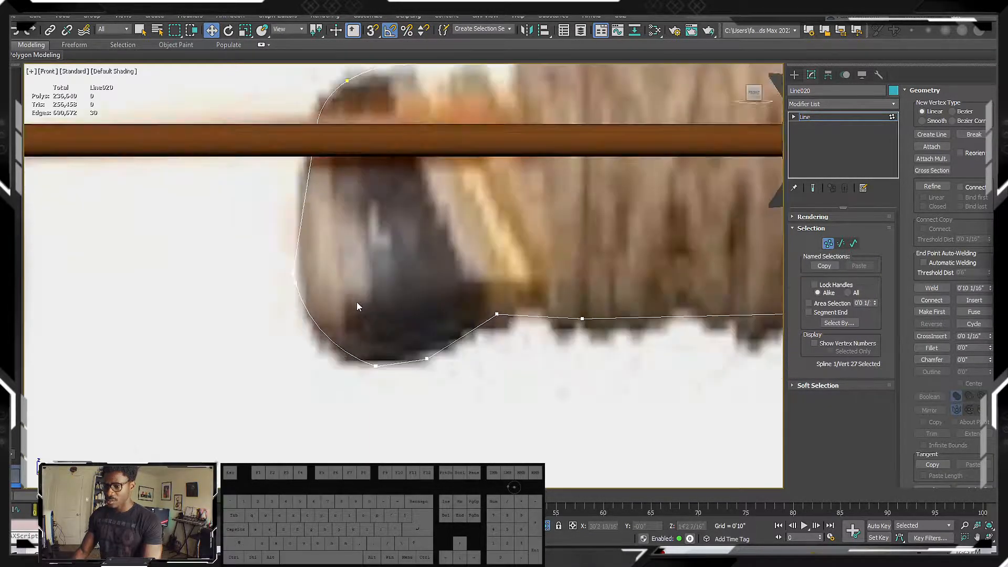
middle_drag(358, 301, 399, 303)
click(336, 268)
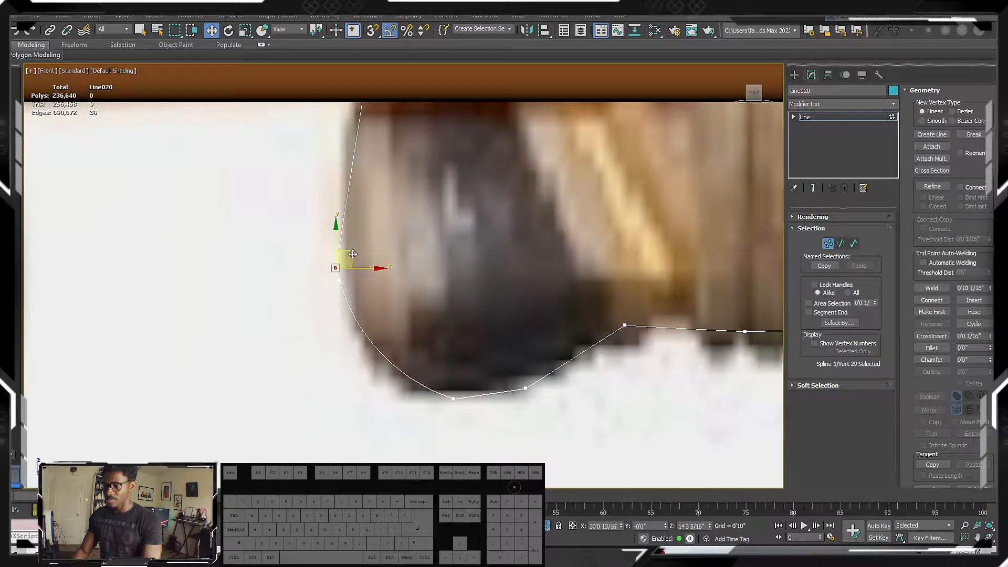
drag(348, 252, 351, 248)
drag(364, 302, 338, 266)
click(313, 283)
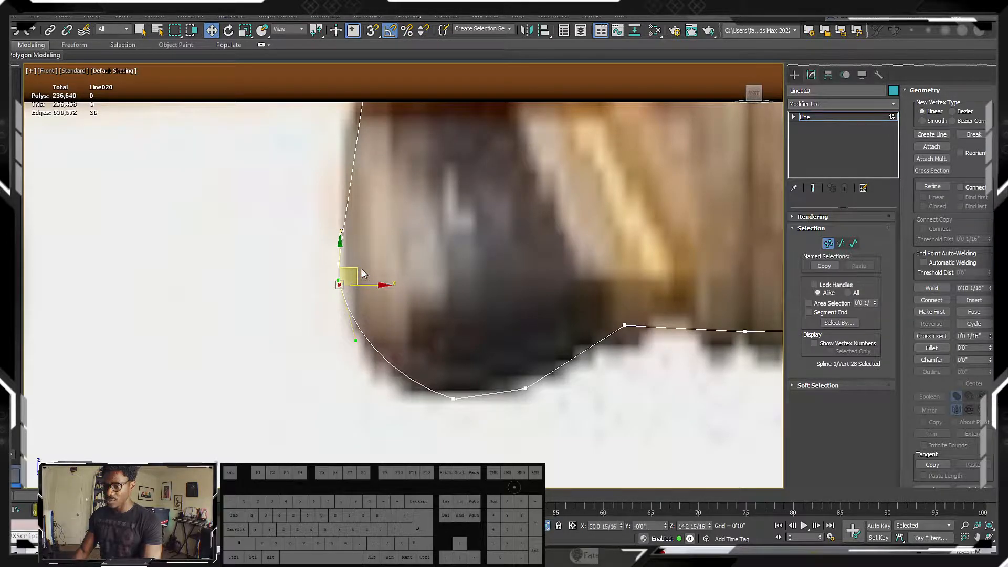
Fit the vertices along the pommel's underside and at the start of the grip to the reference.
middle_drag(495, 369, 462, 366)
drag(438, 411, 438, 373)
middle_drag(533, 411, 491, 394)
drag(482, 391, 490, 340)
scroll(551, 353, up, 1)
drag(613, 340, 515, 260)
Align the vertices along the underside of the wrapped grip and recheck the vertex on the pommel's rear edge.
scroll(429, 272, down, 2)
middle_drag(602, 298, 528, 309)
drag(529, 311, 571, 274)
drag(488, 307, 379, 247)
drag(316, 310, 294, 295)
scroll(294, 294, down, 3)
scroll(218, 320, up, 3)
scroll(216, 321, up, 2)
drag(162, 318, 197, 331)
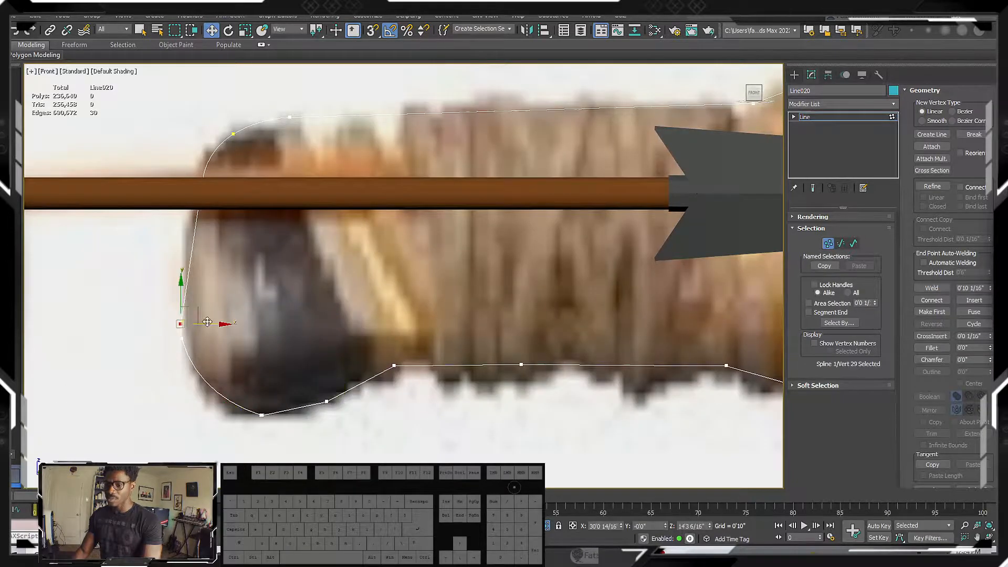
Adjust the vertex where the top of the wrapped grip meets the guard and check the whole handle outline.
scroll(272, 256, up, 2)
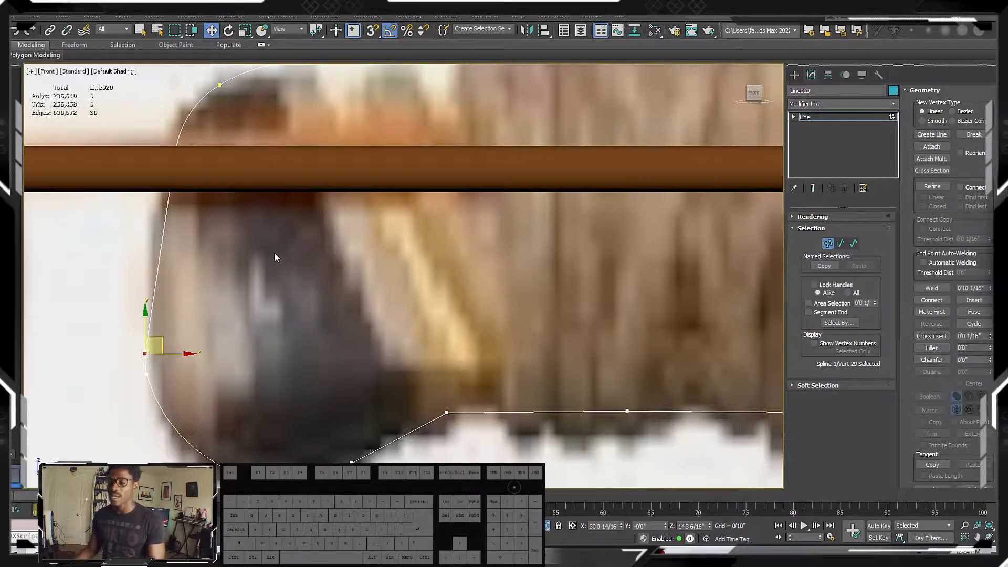
scroll(467, 270, down, 4)
middle_drag(677, 209, 644, 240)
drag(604, 232, 598, 210)
middle_drag(647, 220, 481, 207)
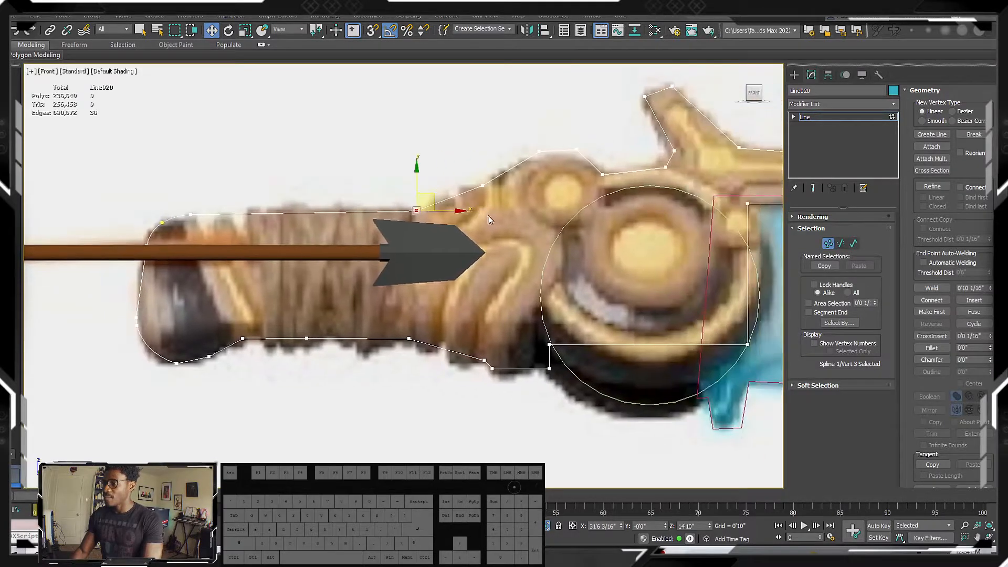
mouse_move(533, 239)
middle_down()
mouse_move(576, 232)
mouse_move(530, 256)
middle_up()
scroll(546, 203, down, 2)
scroll(545, 204, up, 3)
scroll(546, 203, down, 3)
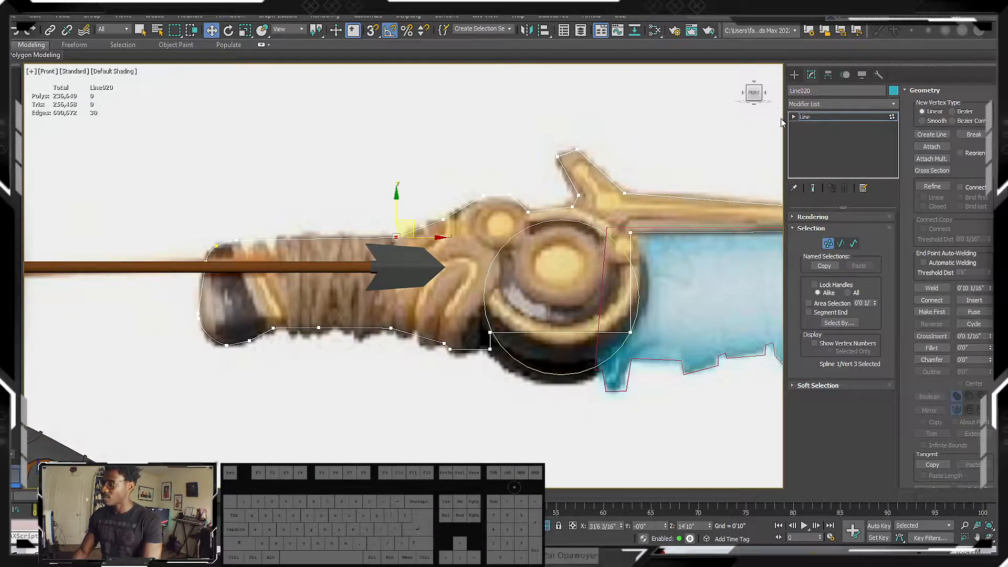
Select the hub circle and enlarge its radius to 0'7 15/16".
click(793, 76)
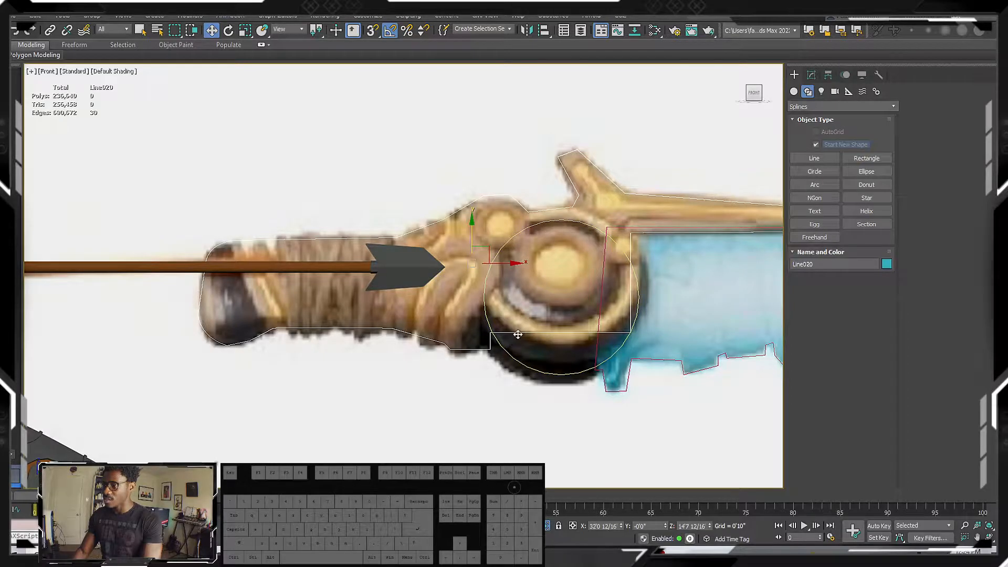
click(622, 250)
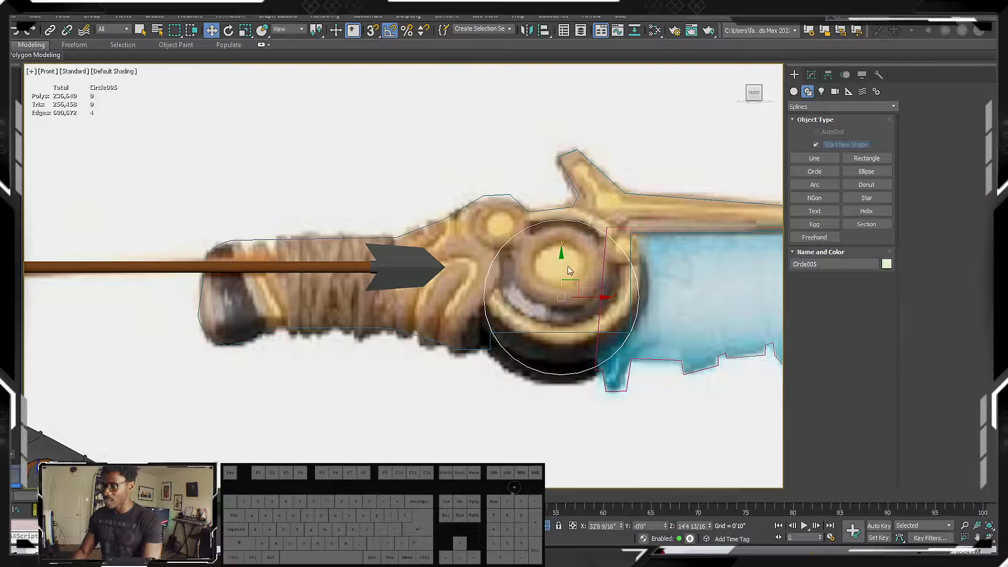
click(811, 74)
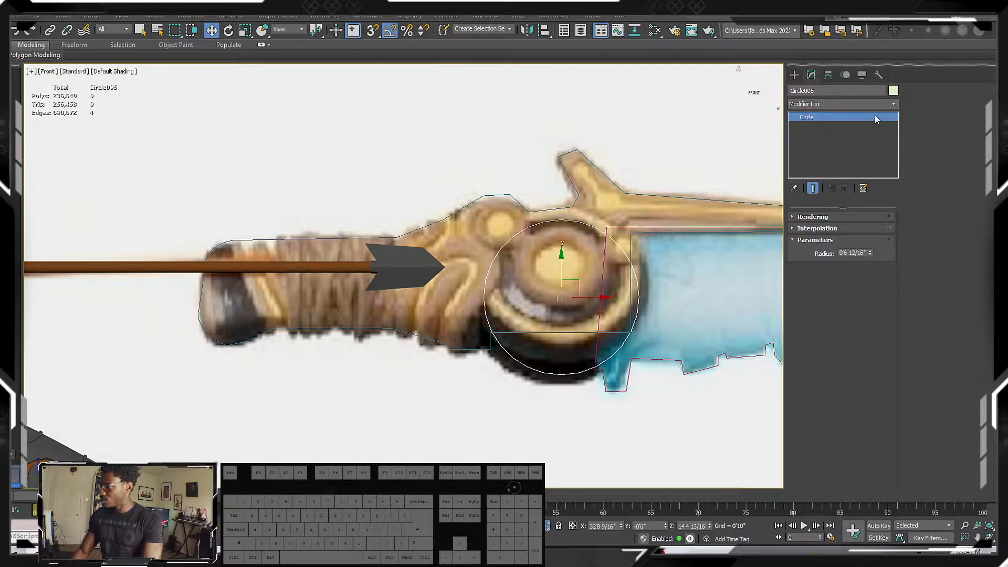
drag(870, 251, 872, 241)
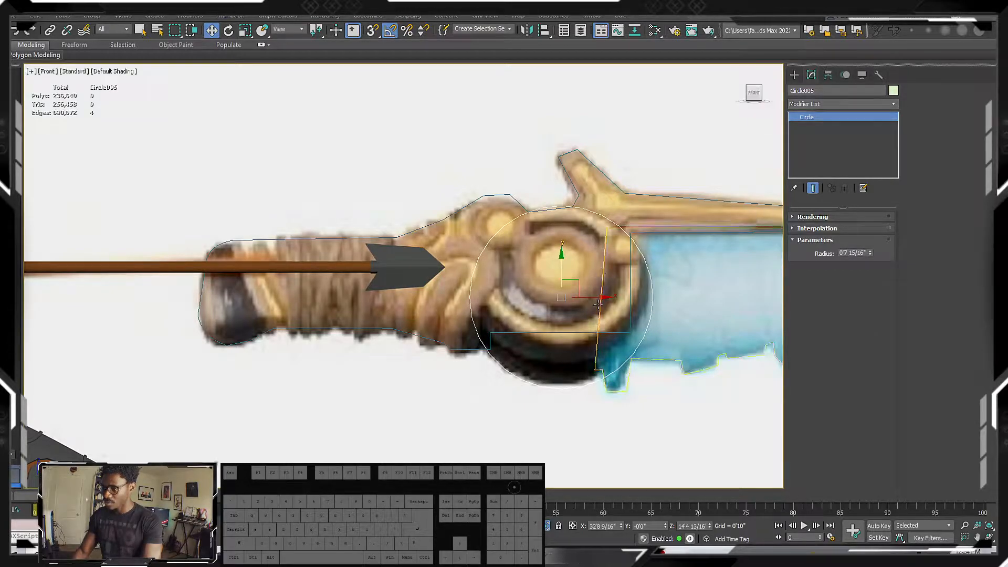
click(530, 203)
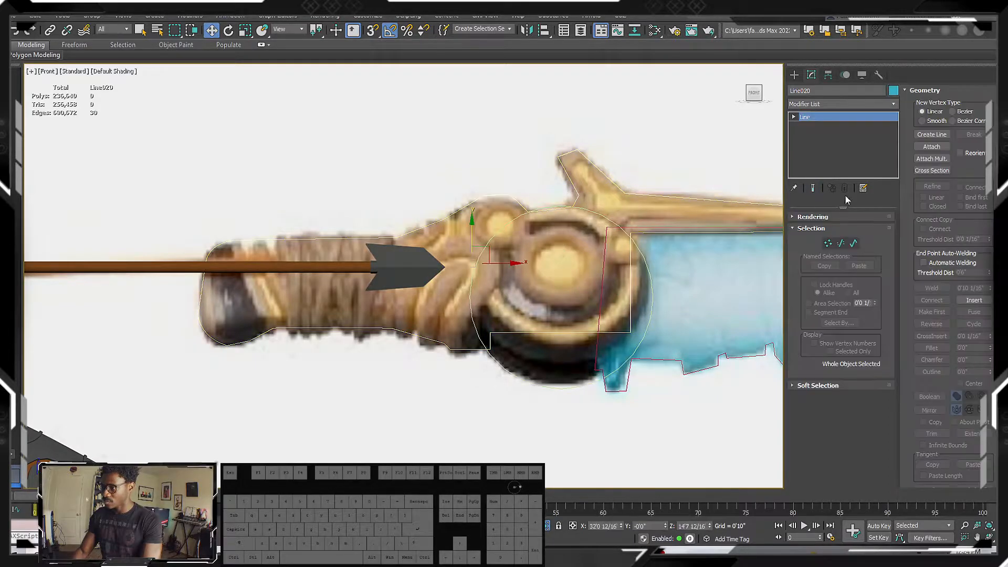
click(932, 146)
click(794, 74)
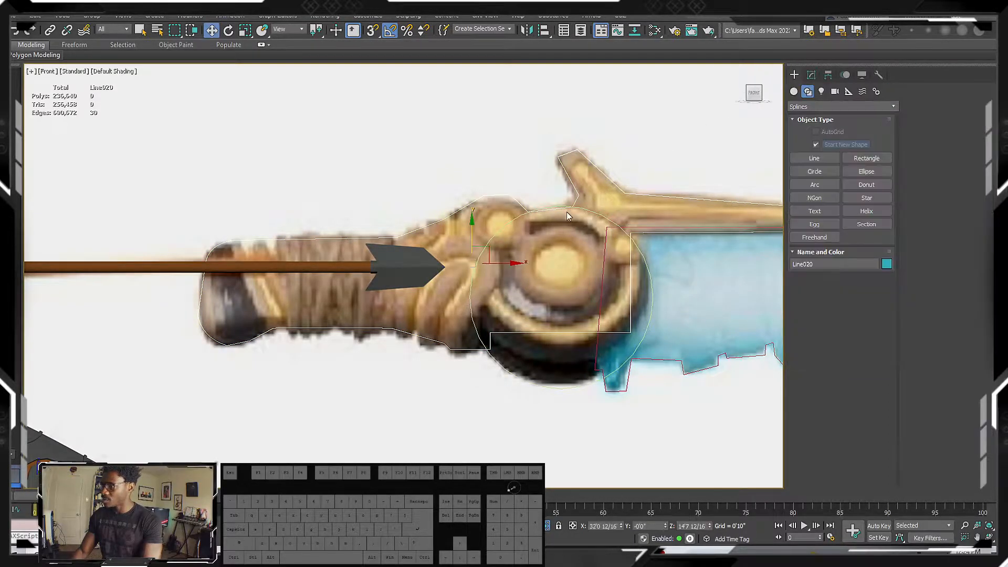
Clone the enlarged hub circle in place.
click(597, 214)
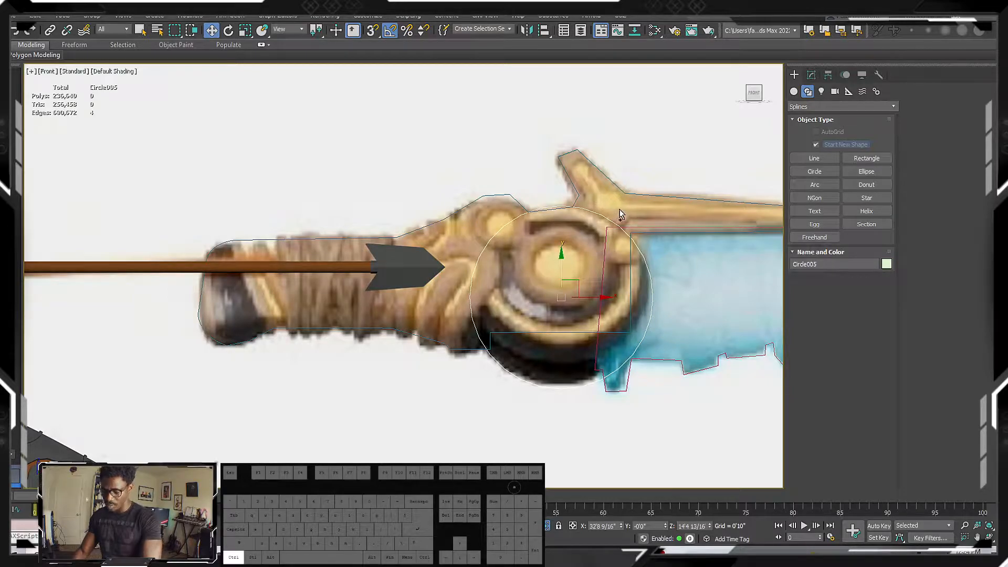
key(ctrl+v)
click(475, 251)
click(477, 316)
Attach one of the hub circles to the handle and guard outline spline.
click(620, 188)
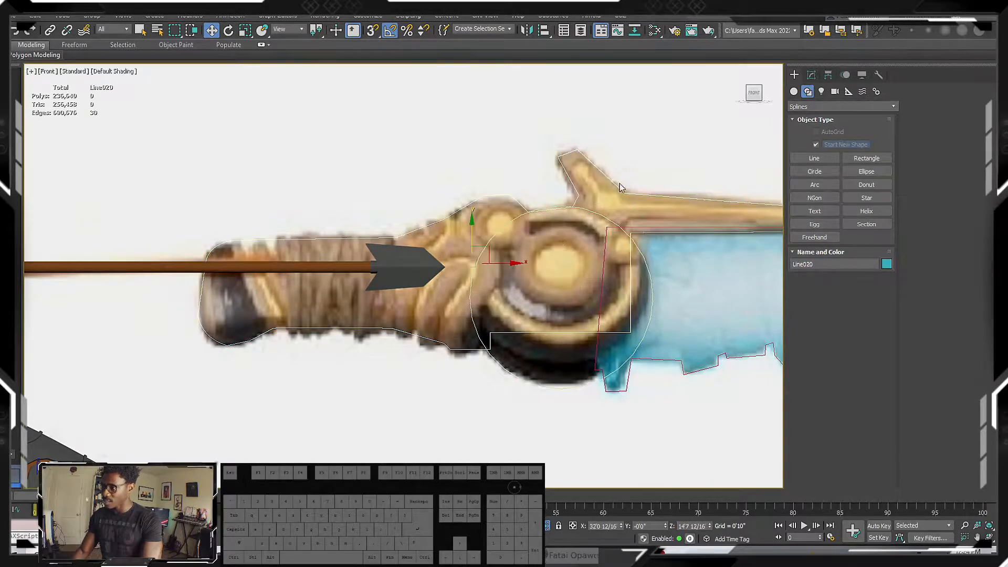
click(811, 74)
click(931, 146)
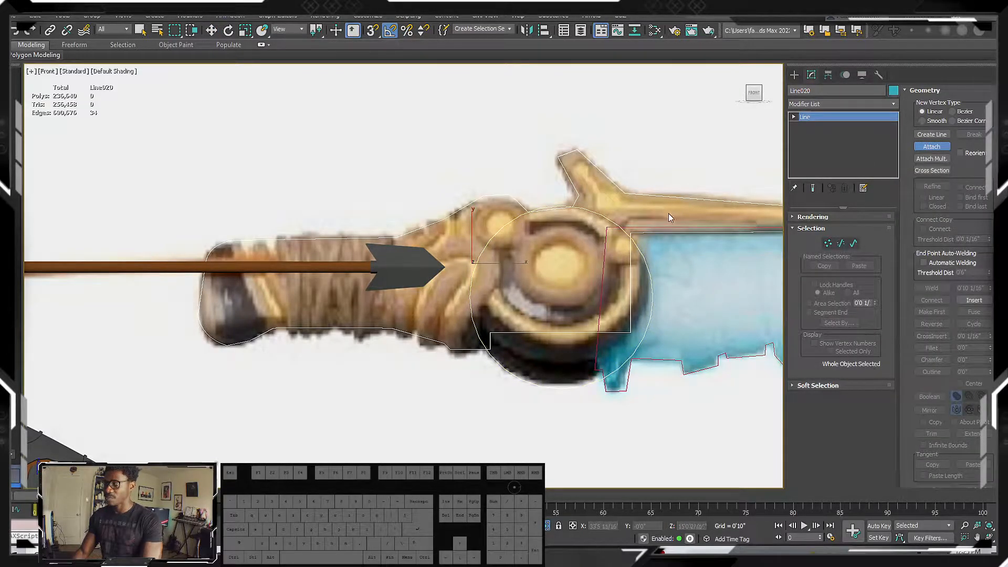
Trim away the outline's straight lines that cross the lower part of the hub circle, working at spline level.
click(854, 244)
scroll(988, 386, down, 5)
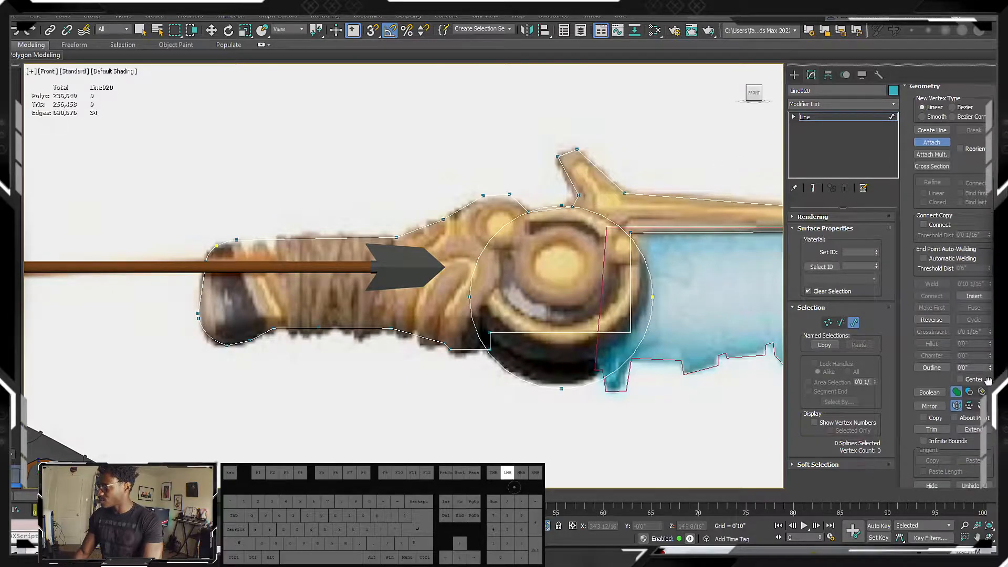
click(931, 308)
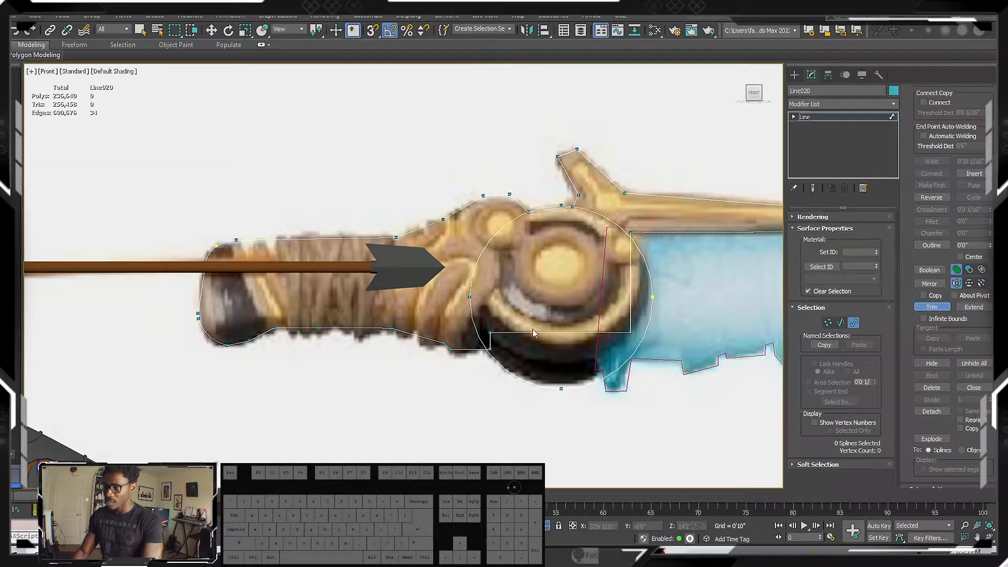
click(587, 332)
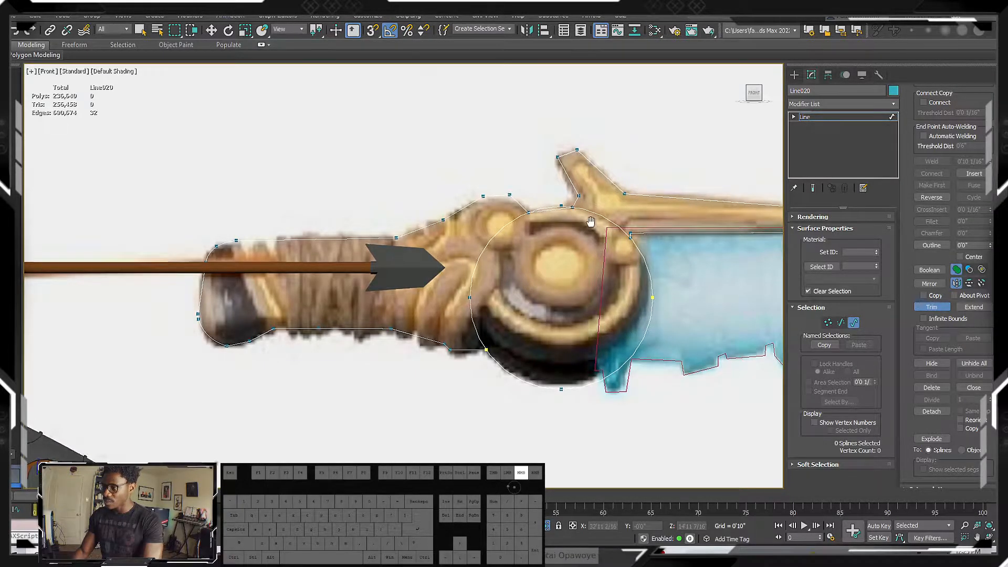
Trim the outline section overlapping the top of the hub circle between the shoulder and the prong, and inspect the intersections.
scroll(598, 245, up, 4)
click(565, 249)
scroll(534, 260, up, 3)
middle_drag(535, 260, 445, 222)
scroll(508, 245, down, 3)
scroll(508, 244, up, 4)
scroll(512, 223, down, 4)
scroll(484, 216, down, 2)
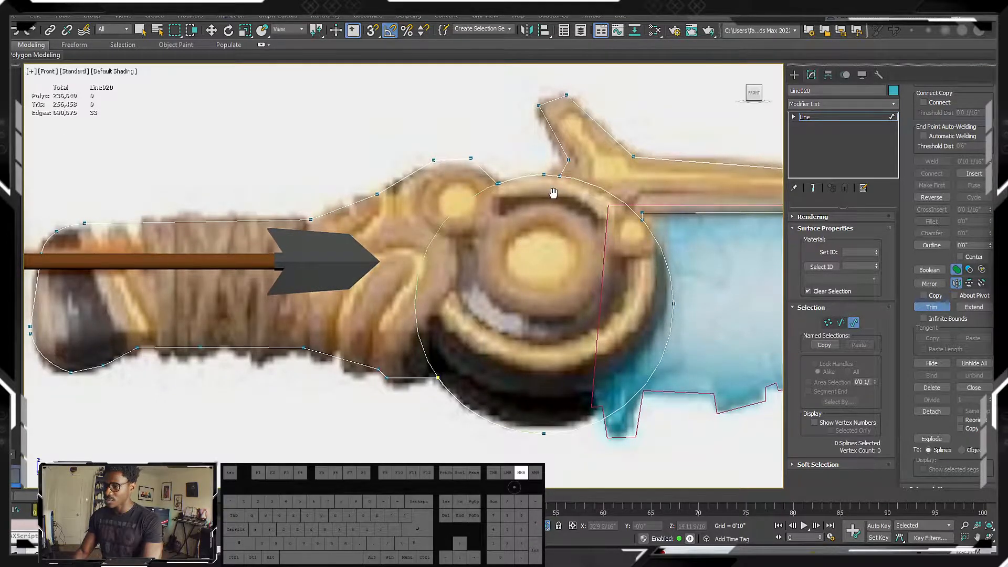
middle_drag(555, 196, 534, 202)
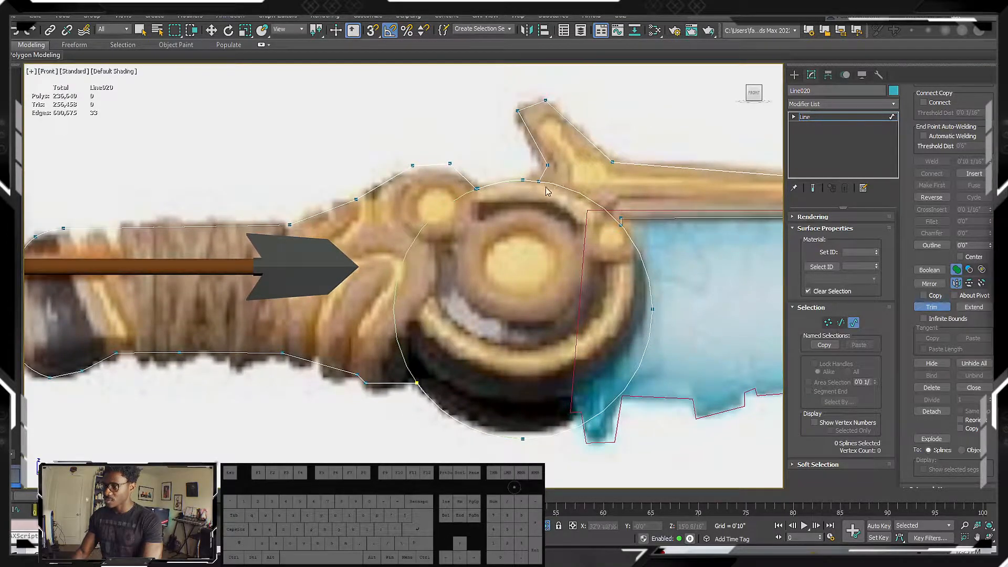
Exit spline editing and try moving the trimmed handle and guard outline aside, undoing the move.
scroll(546, 190, up, 3)
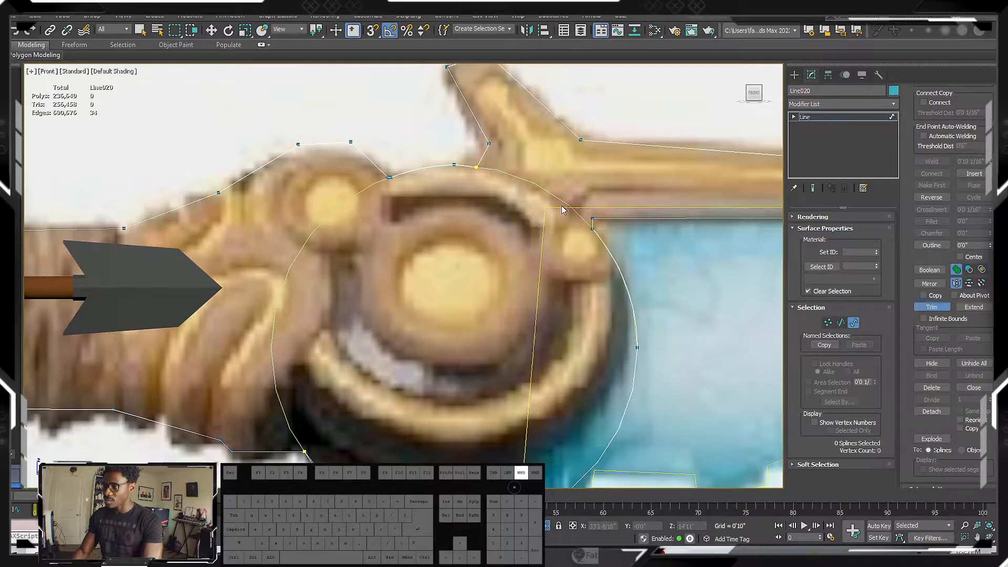
scroll(546, 187, down, 3)
click(794, 75)
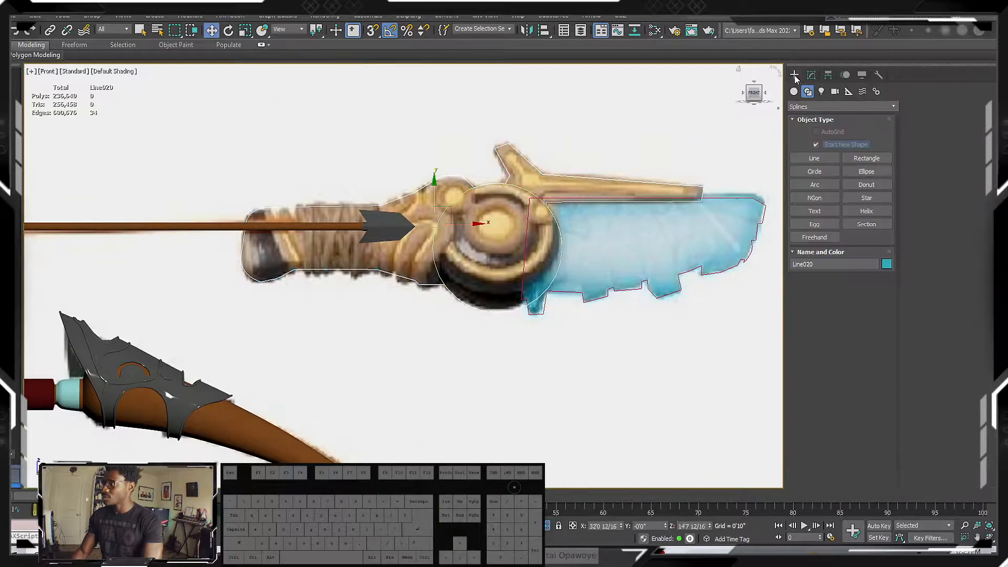
scroll(524, 246, down, 3)
middle_drag(496, 236, 476, 237)
drag(476, 237, 718, 227)
key(ctrl+z)
middle_drag(482, 229, 481, 231)
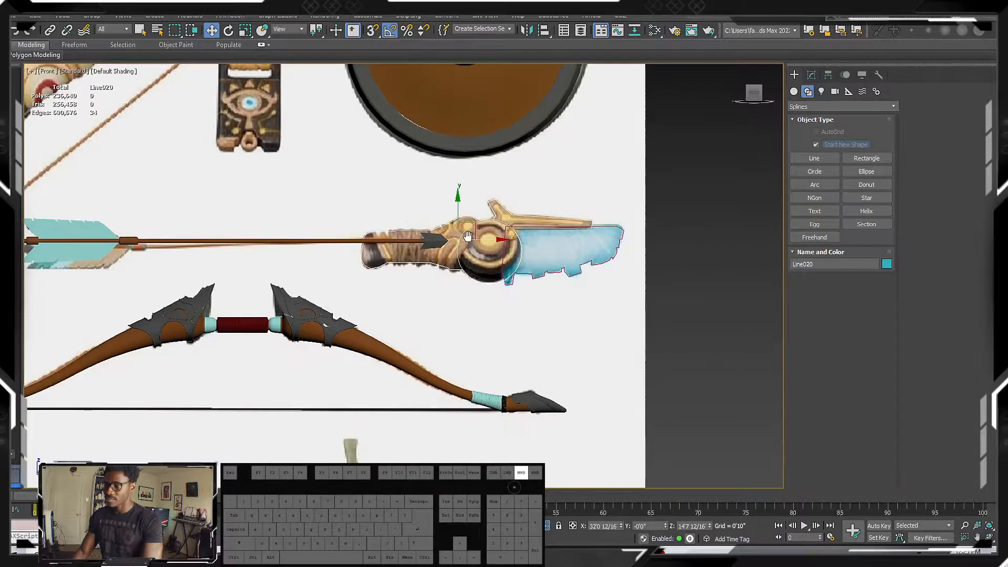
Isolate the trimmed handle and guard outline to check its silhouette, and unhide all objects again.
key(alt+q)
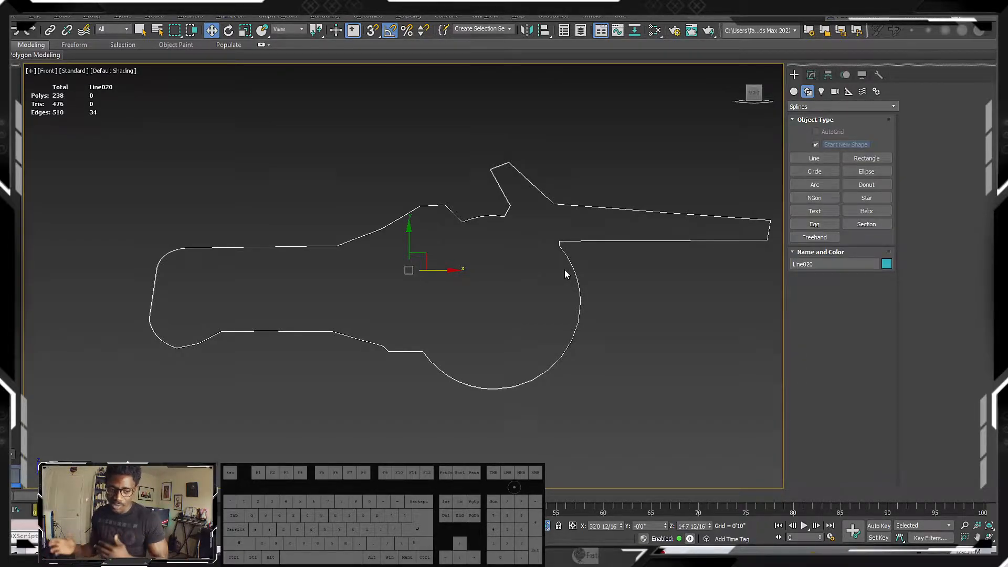
right_click(580, 255)
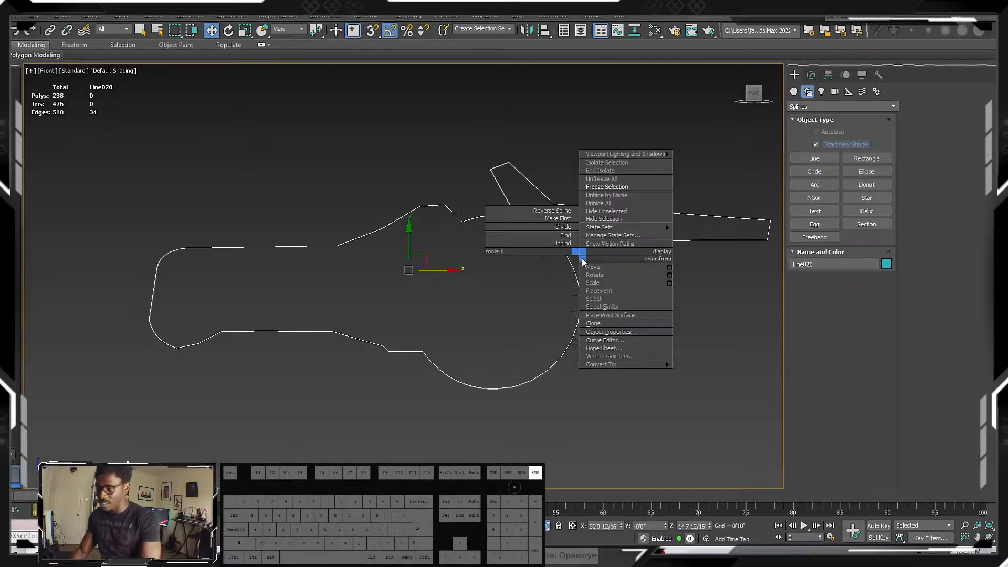
click(598, 202)
Clone the remaining separate hub circle in place as a copy and set the copy's radius to 0'6 12/16".
mouse_move(497, 276)
middle_down()
mouse_move(452, 269)
mouse_move(471, 273)
middle_up()
click(486, 282)
scroll(452, 215, up, 4)
click(444, 209)
middle_drag(444, 211, 423, 181)
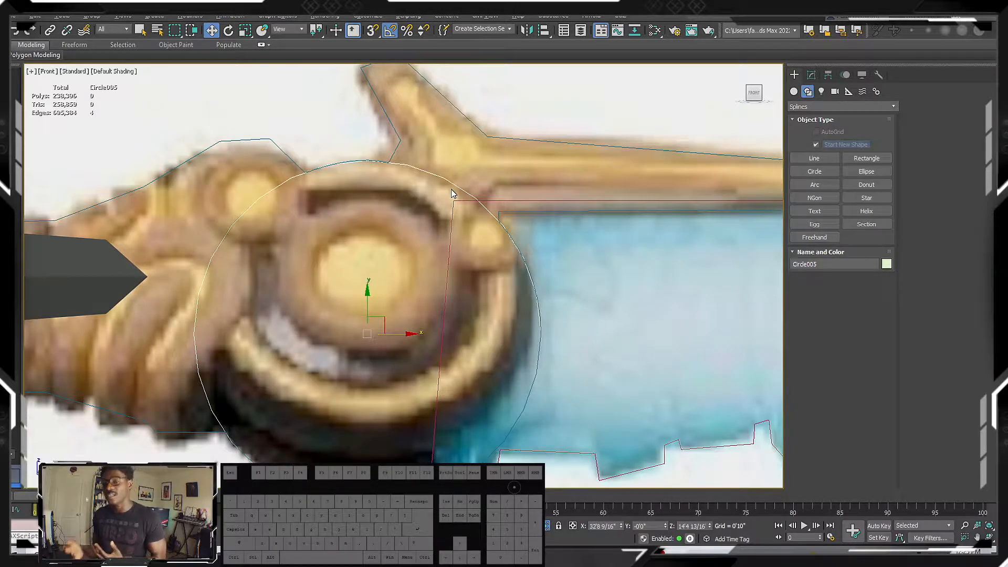
scroll(450, 184, down, 3)
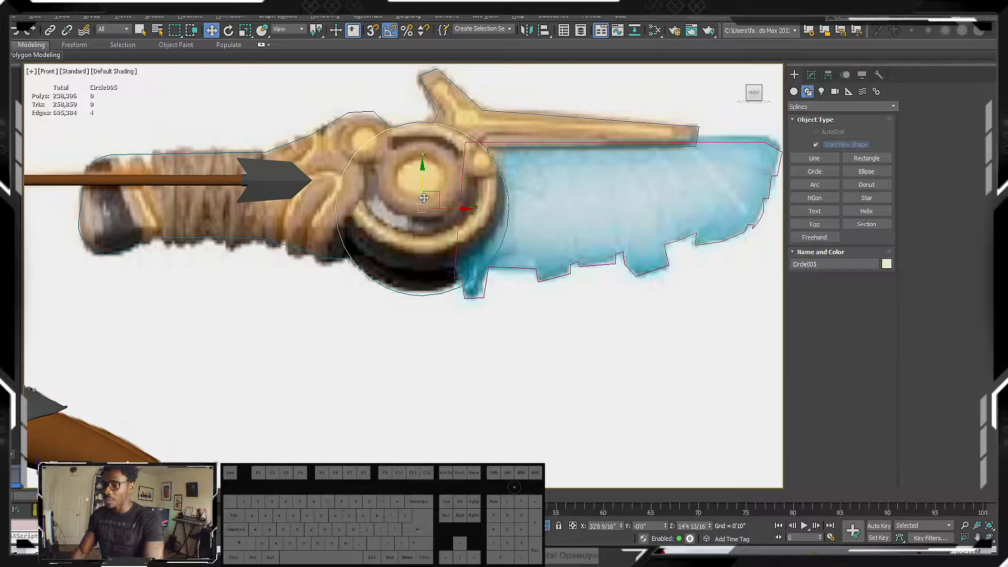
middle_drag(438, 225, 448, 246)
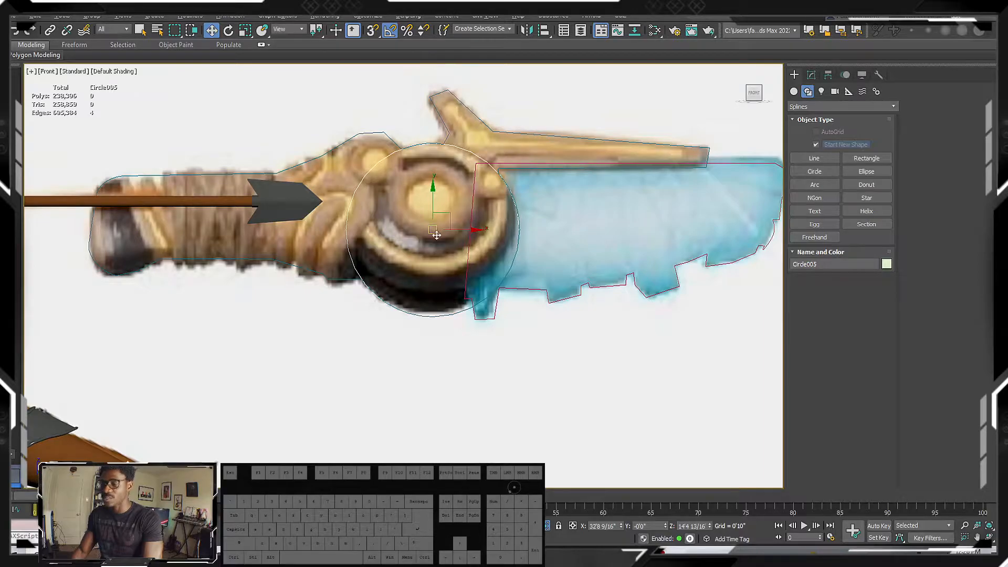
middle_drag(401, 235, 401, 234)
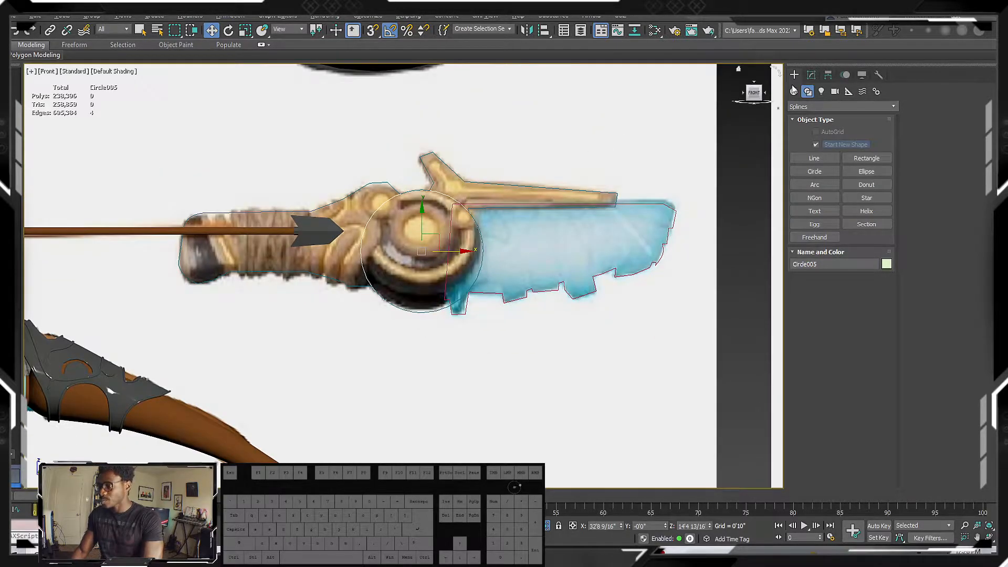
click(811, 74)
key(ctrl+v)
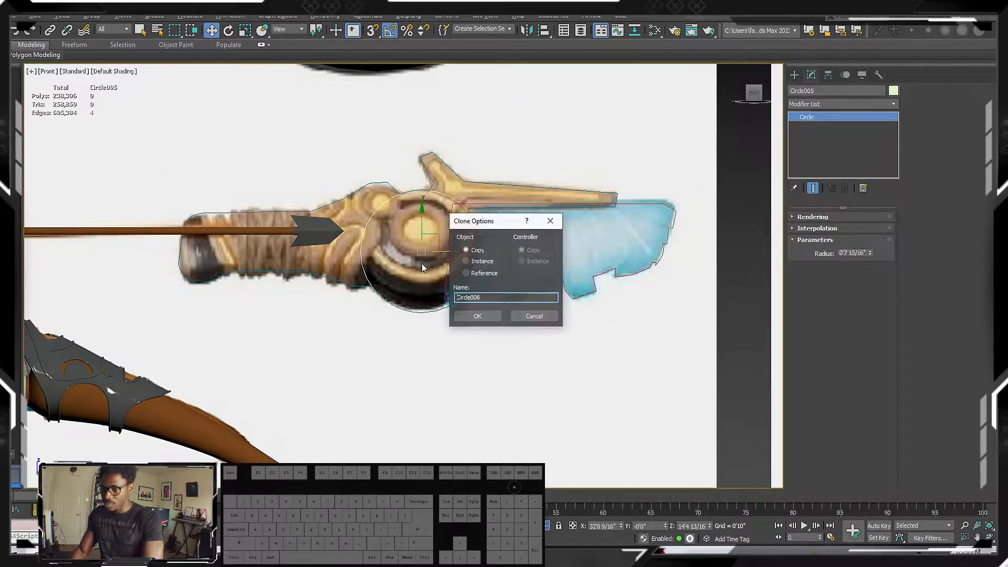
click(493, 318)
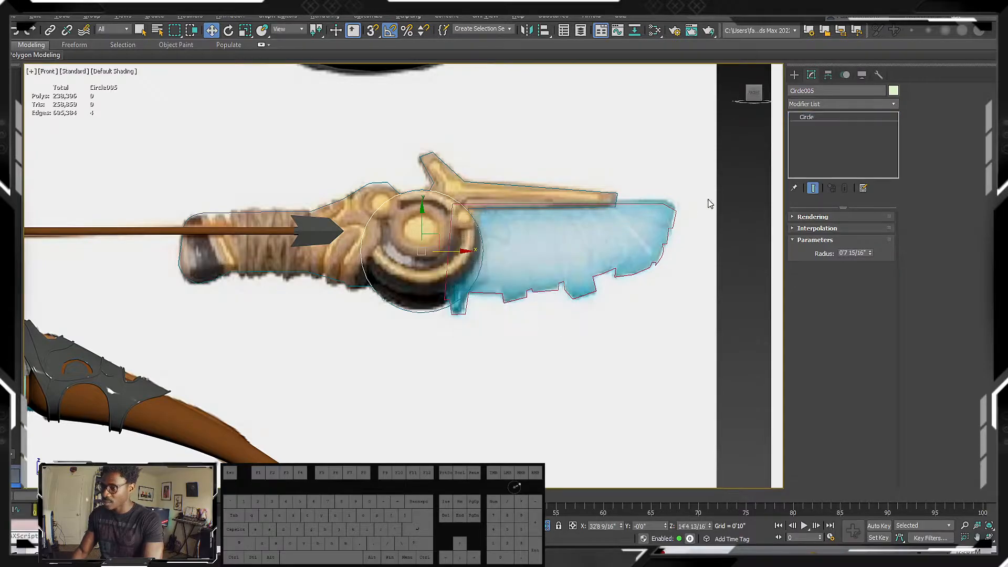
drag(869, 256, 870, 263)
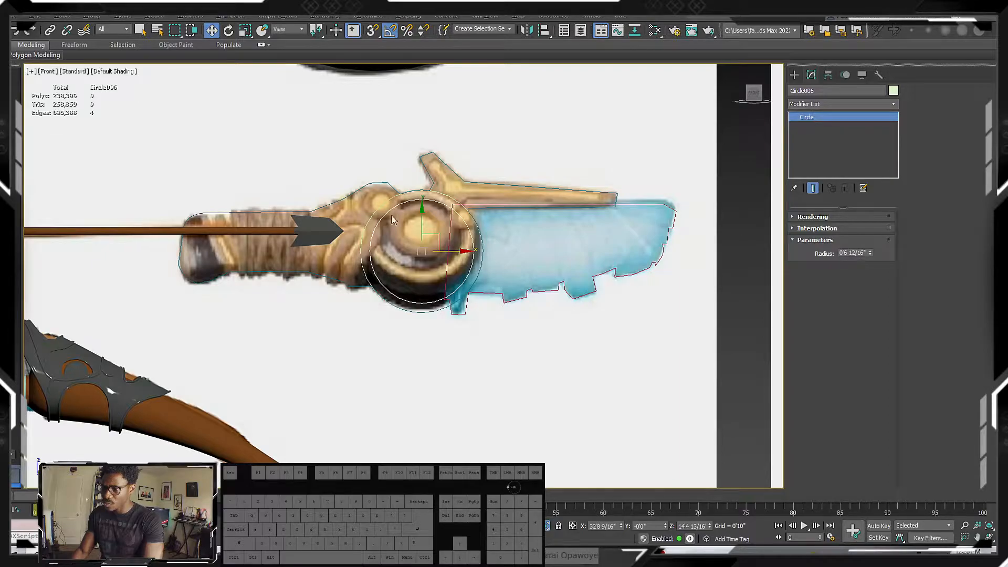
Clone the reduced hub circle in place as a copy and set the new inner circle's radius to 0'3 10/16".
scroll(388, 214, up, 4)
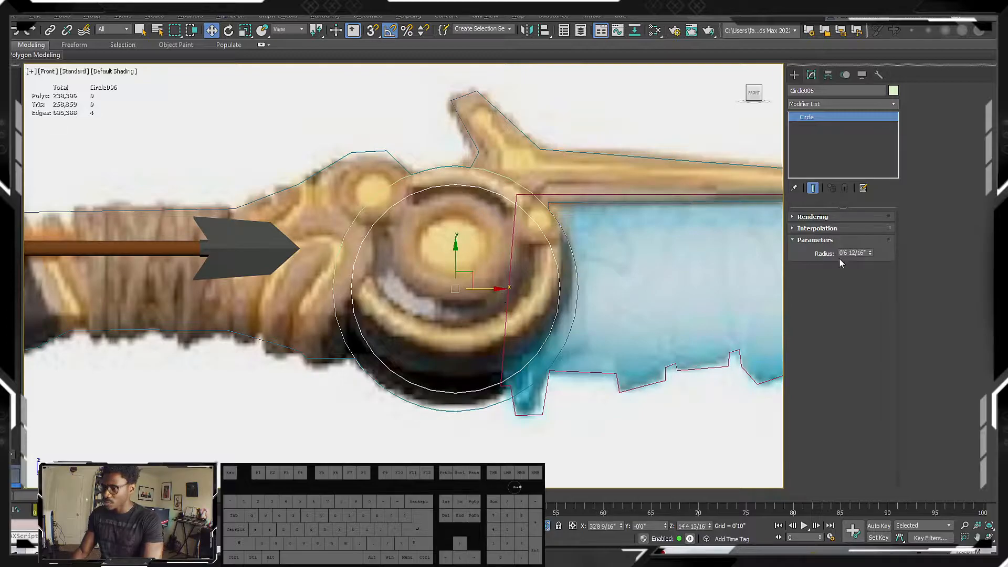
key(ctrl+v)
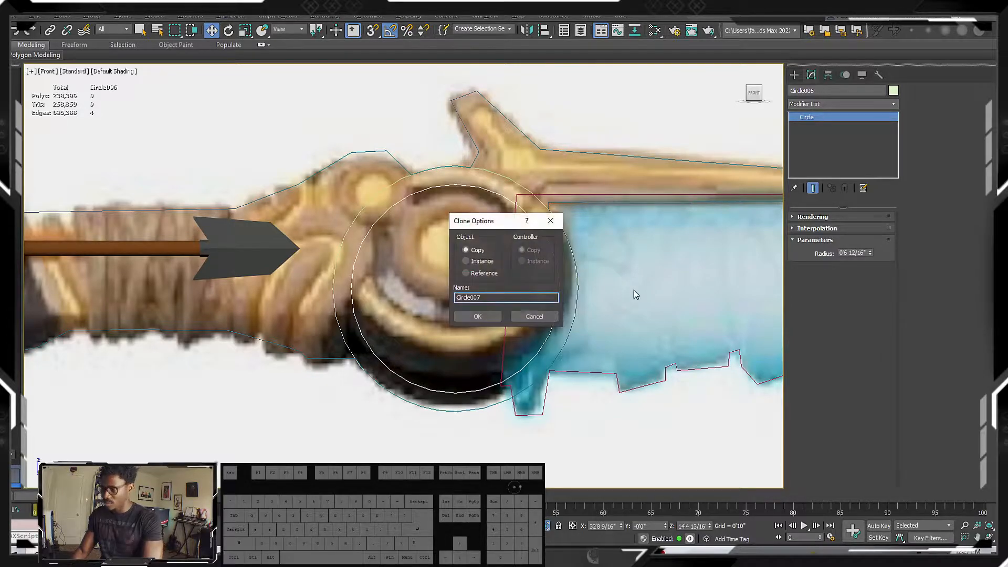
click(492, 314)
drag(869, 254, 869, 288)
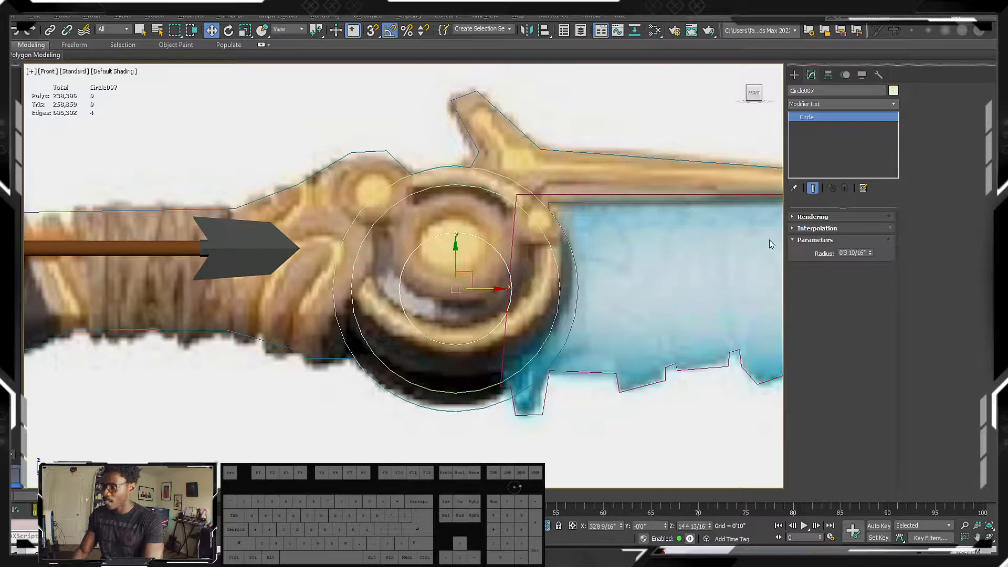
Copy the inner hub circle onto the round knob between handle and hub, and set the copy's radius to 0'1 12/16".
drag(471, 277, 475, 223)
key(ctrl+z)
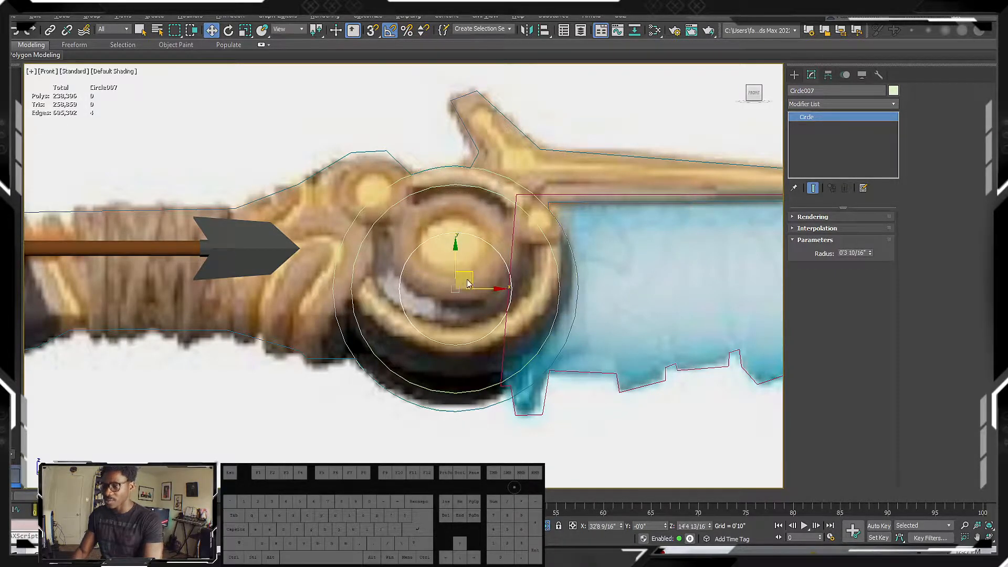
shift+drag(470, 287, 382, 200)
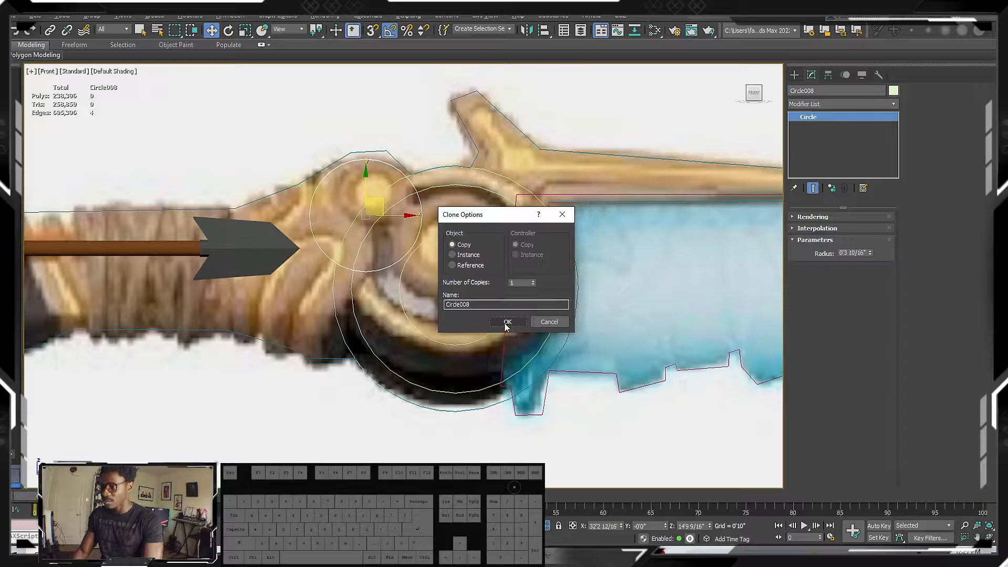
click(506, 322)
drag(870, 253, 873, 280)
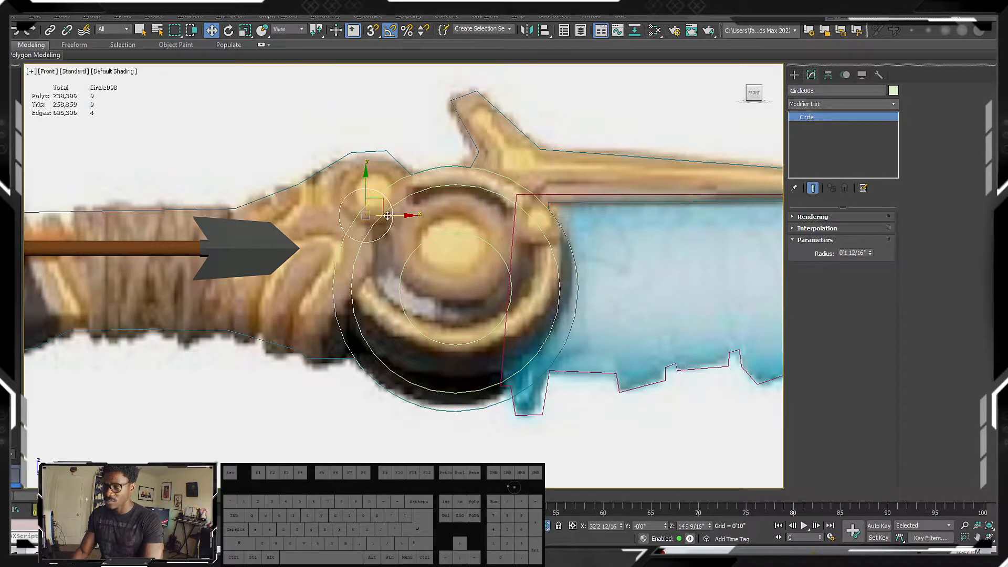
Centre the small circle on the reference knob beside the hub and set its radius to 0'2 3/16".
drag(383, 204, 389, 182)
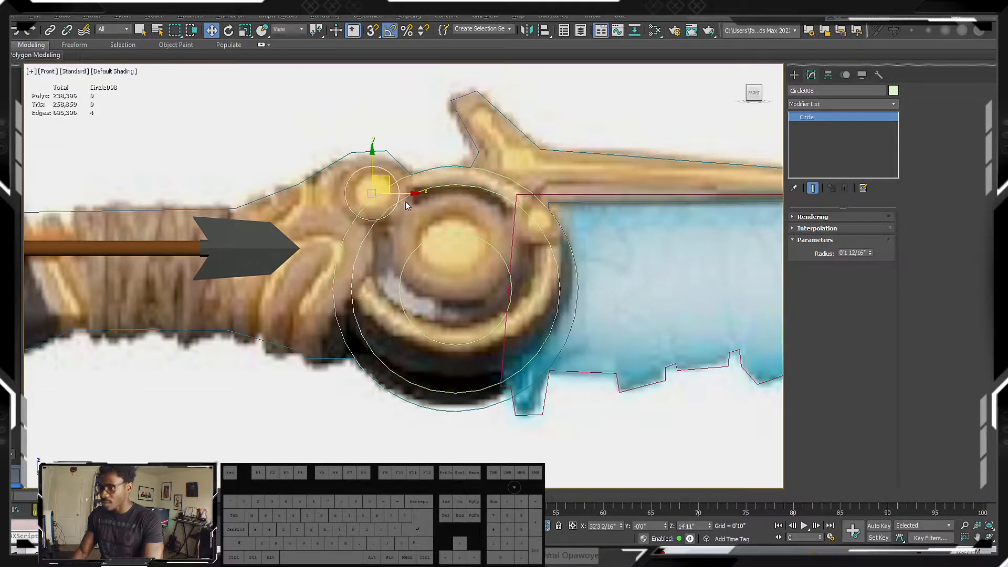
click(381, 181)
click(388, 172)
drag(382, 179, 382, 182)
drag(869, 254, 858, 227)
drag(383, 182, 381, 185)
drag(870, 254, 870, 266)
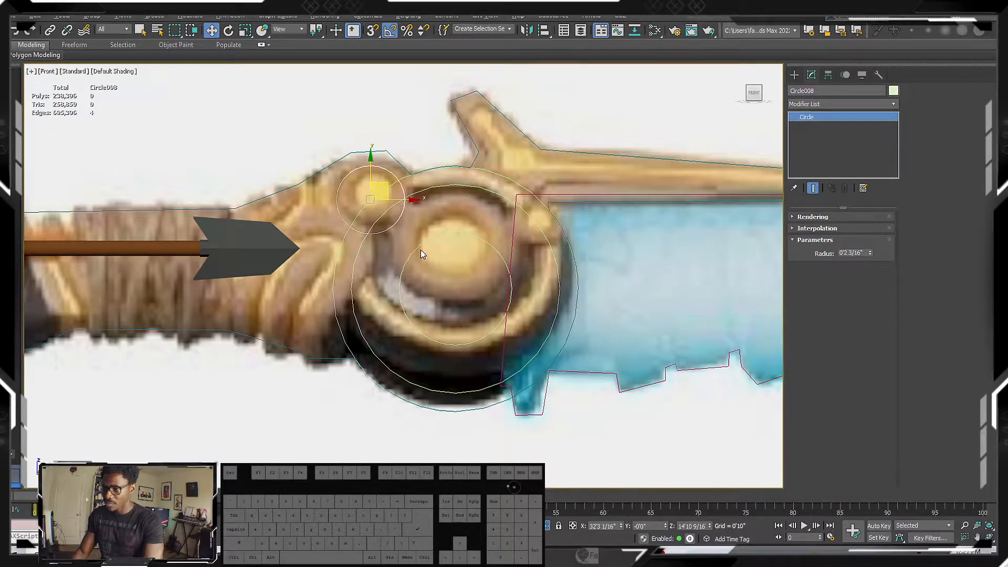
Set the innermost hub circle's radius to 0'4 1/16".
click(485, 239)
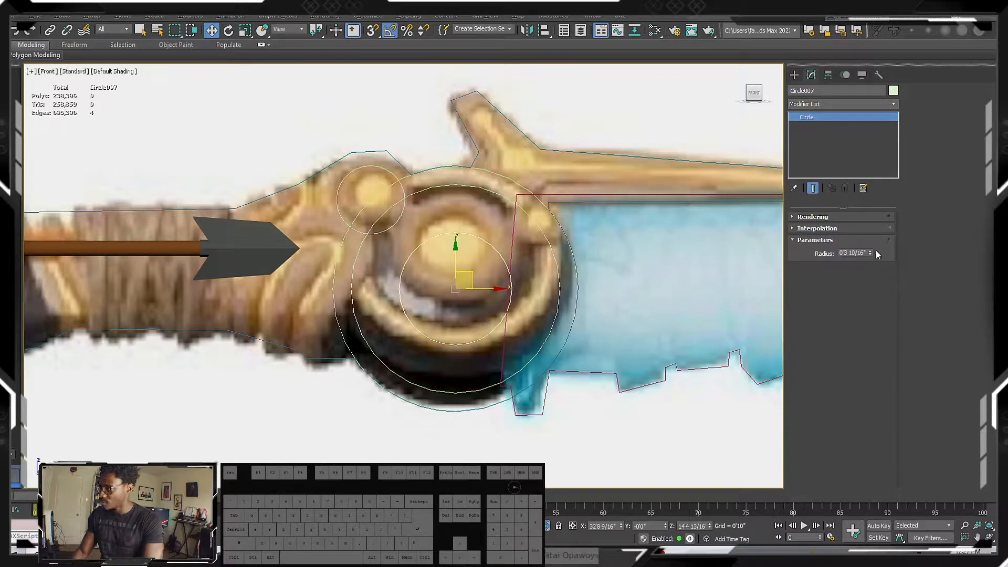
drag(871, 254, 871, 249)
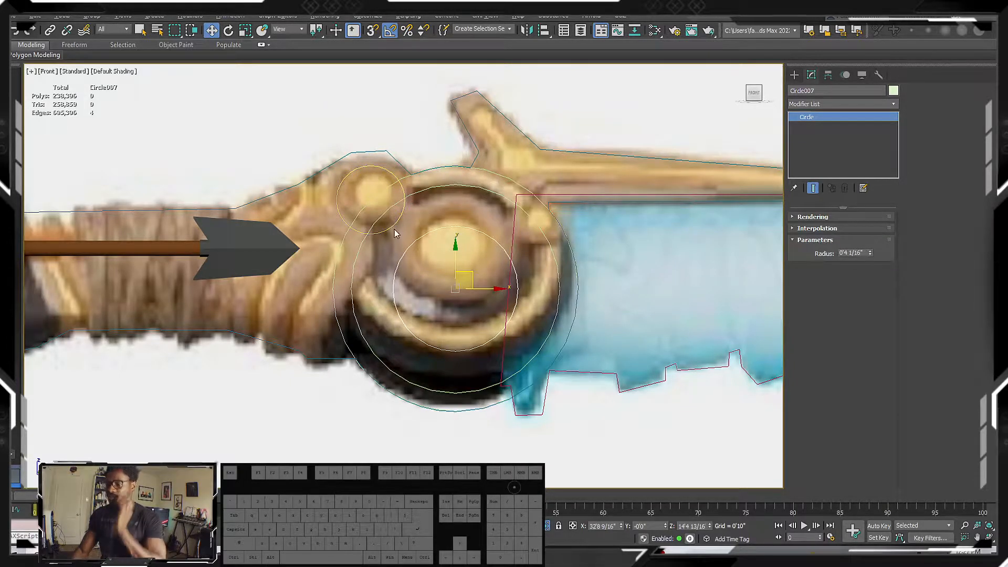
middle_drag(386, 267, 432, 252)
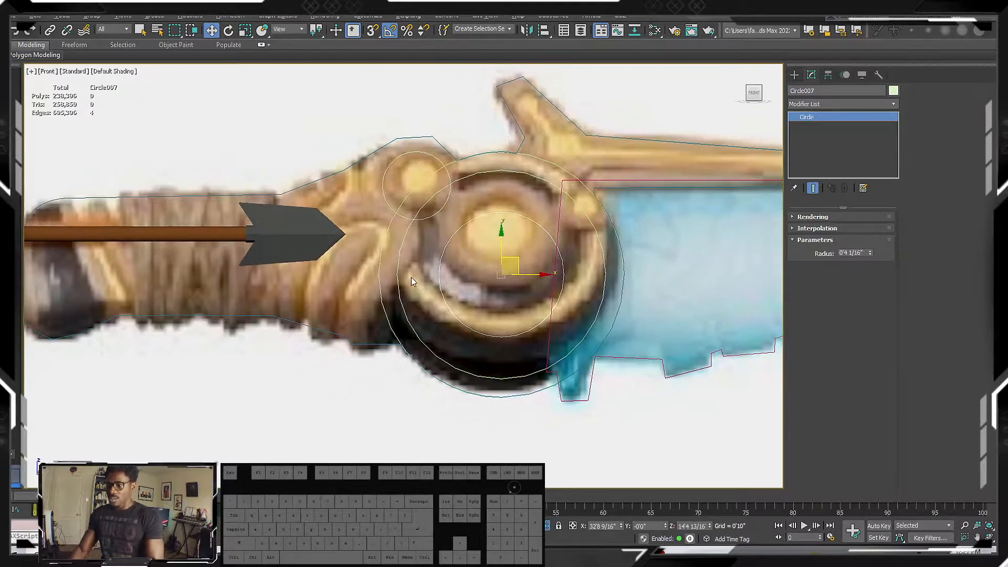
Try to weld all vertices of the handle and guard outline at vertex level with a weld threshold of 0'1 1/16".
click(380, 345)
middle_drag(505, 222, 471, 222)
key(1)
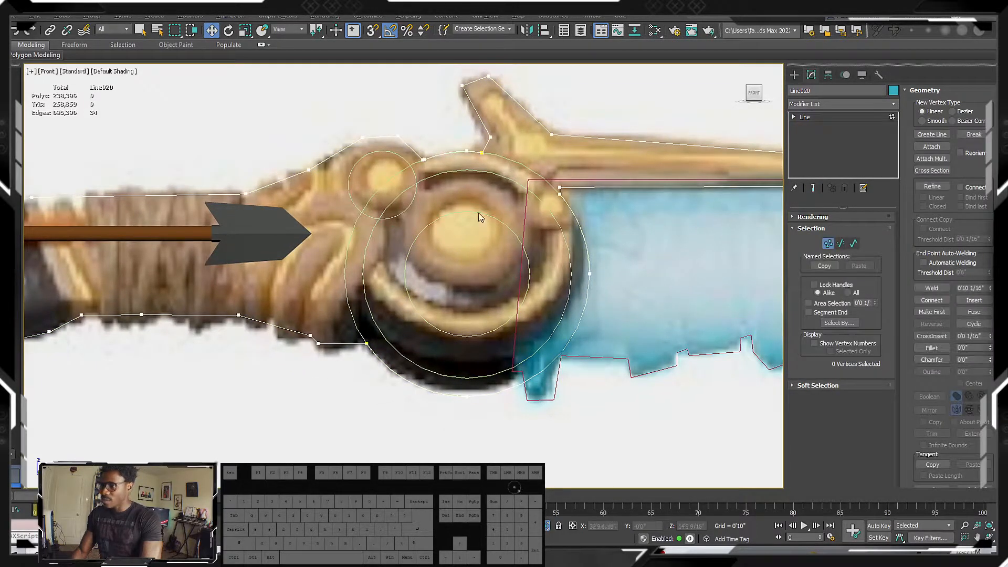
scroll(401, 131, up, 6)
scroll(393, 157, down, 8)
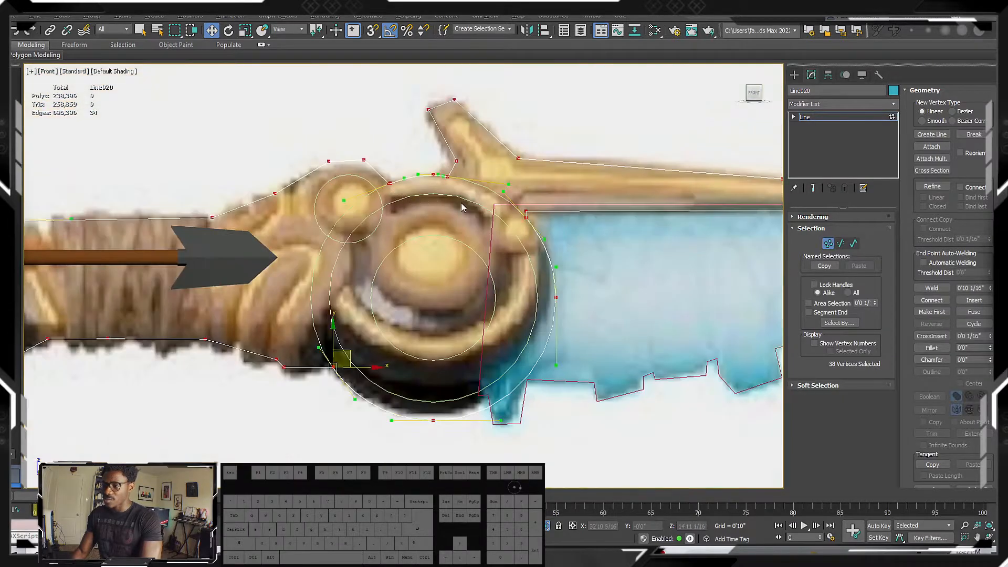
key(ctrl+a)
click(932, 287)
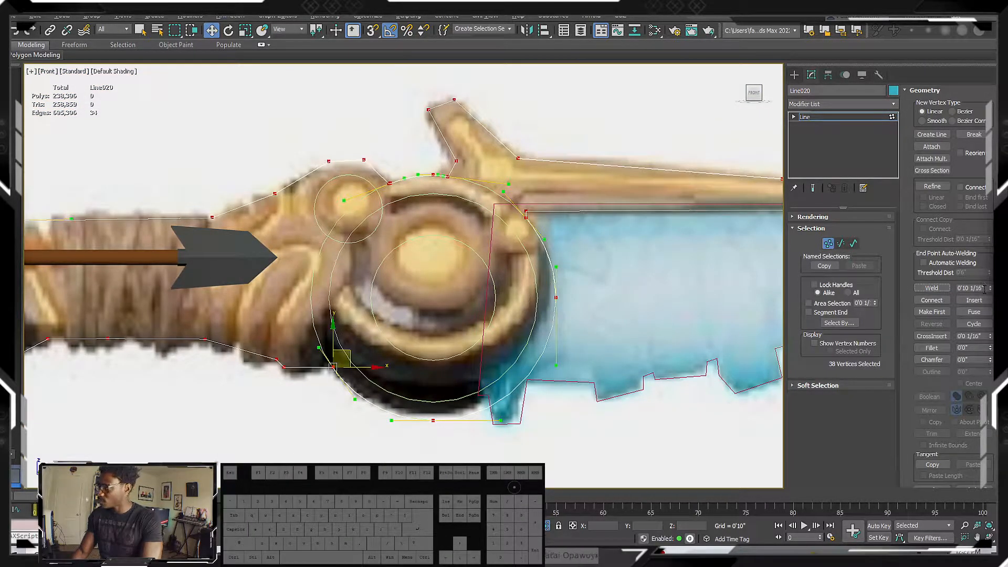
drag(989, 289, 990, 288)
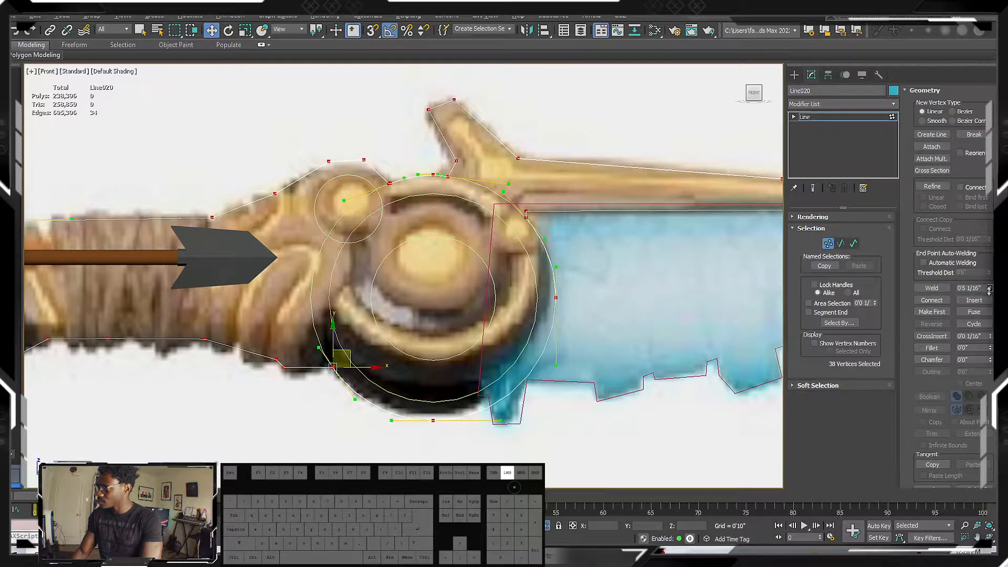
click(947, 287)
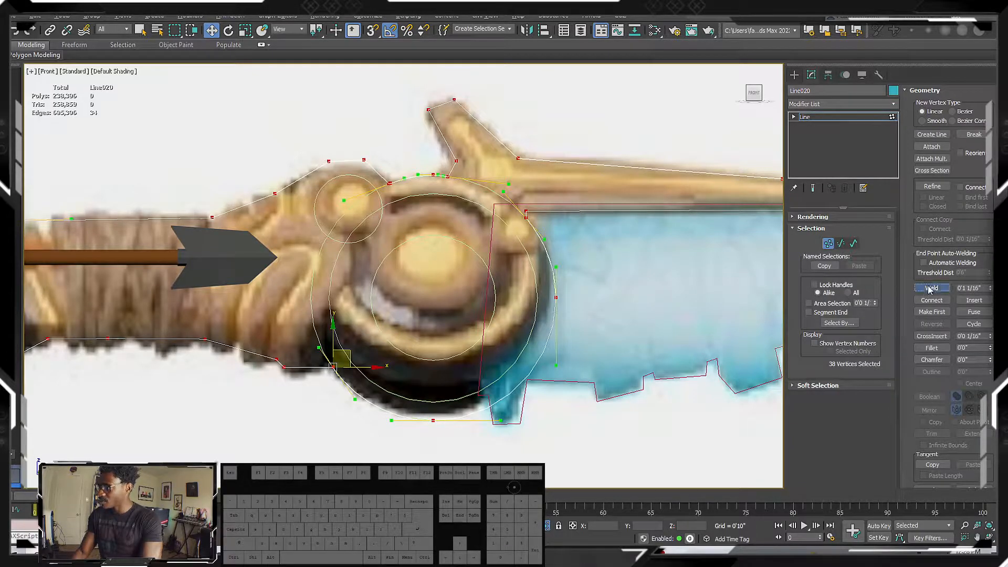
Set the weld threshold to 0'1", try welding all the outline's vertices again, and undo the last action.
middle_drag(530, 224, 507, 202)
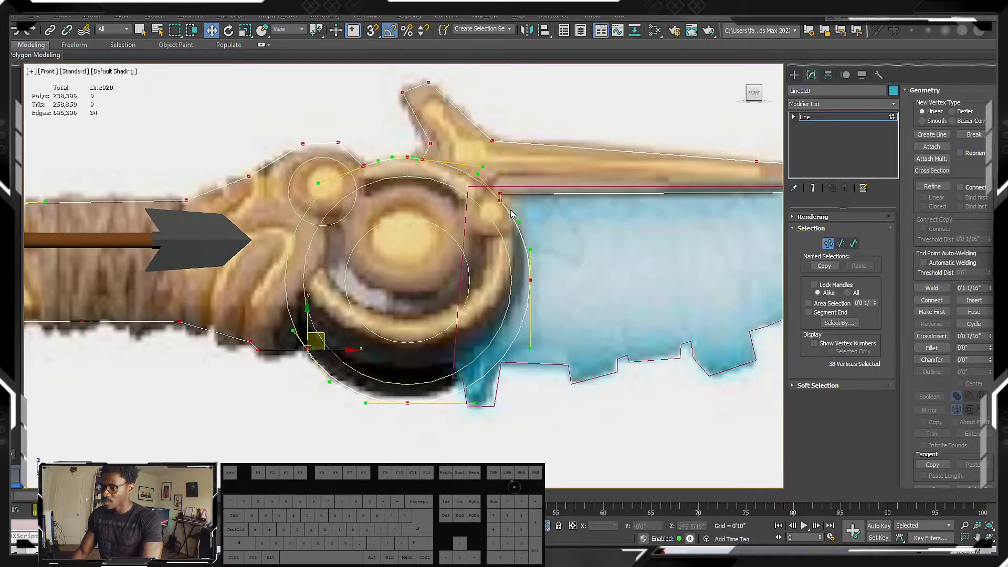
scroll(507, 202, up, 5)
scroll(509, 195, down, 5)
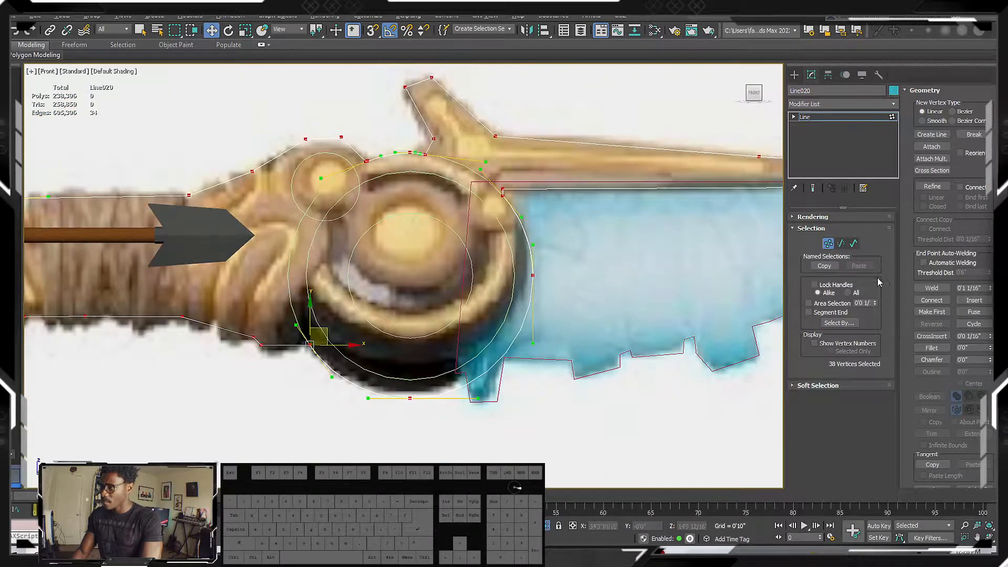
click(990, 287)
click(990, 288)
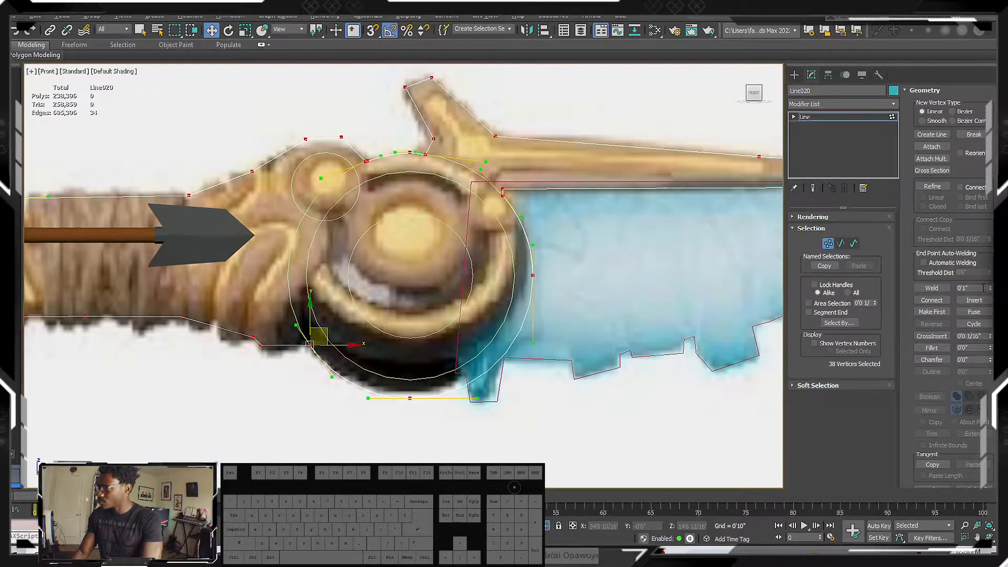
click(931, 288)
key(ctrl+z)
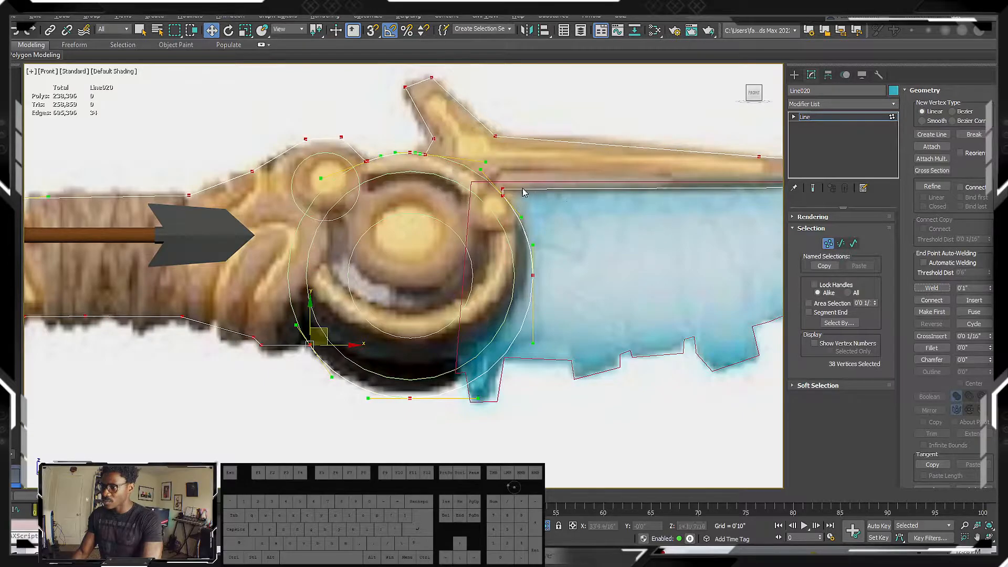
Weld the overlapping vertices where the handle's upper edge and the guard's spike meet the outer hub arc.
scroll(456, 203, up, 3)
scroll(456, 202, down, 3)
scroll(455, 202, up, 4)
scroll(456, 202, up, 5)
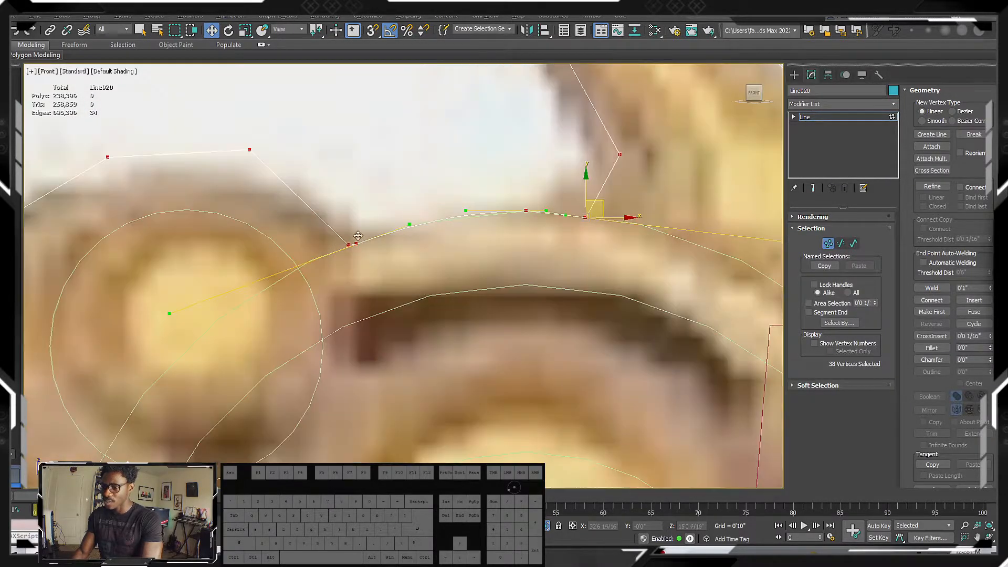
click(376, 257)
scroll(376, 257, down, 3)
scroll(385, 252, down, 3)
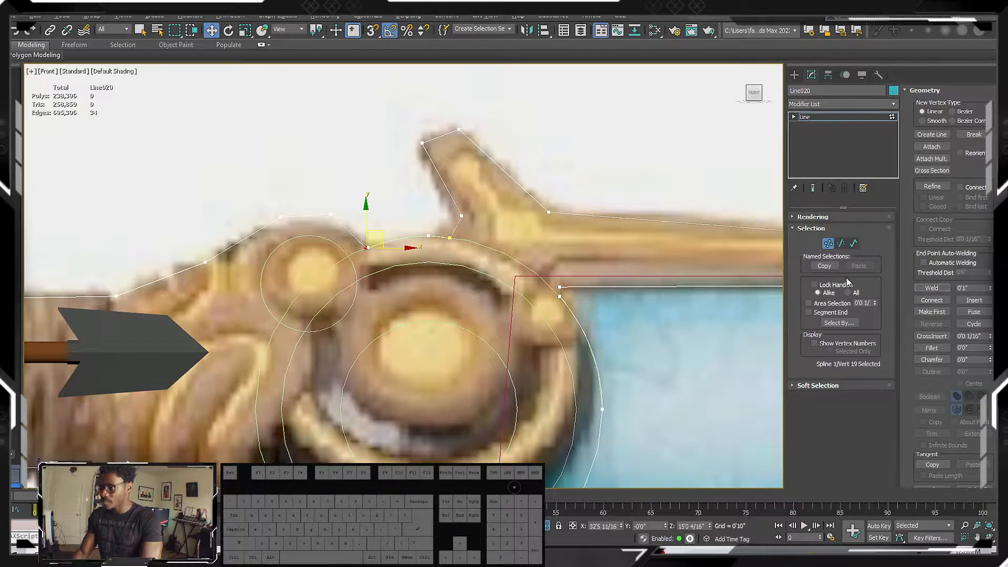
scroll(465, 235, up, 6)
click(244, 190)
scroll(313, 253, down, 5)
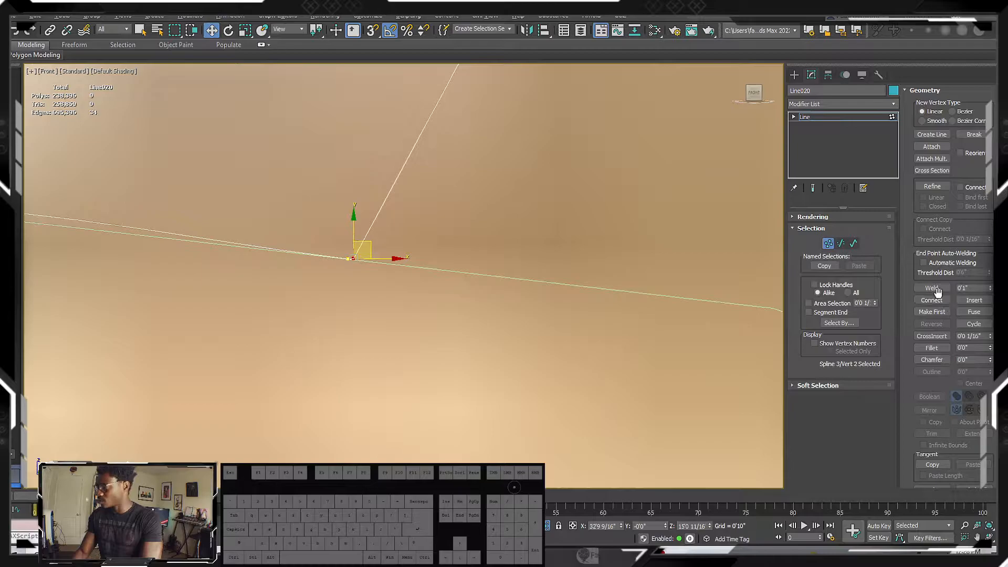
click(931, 289)
scroll(582, 302, down, 6)
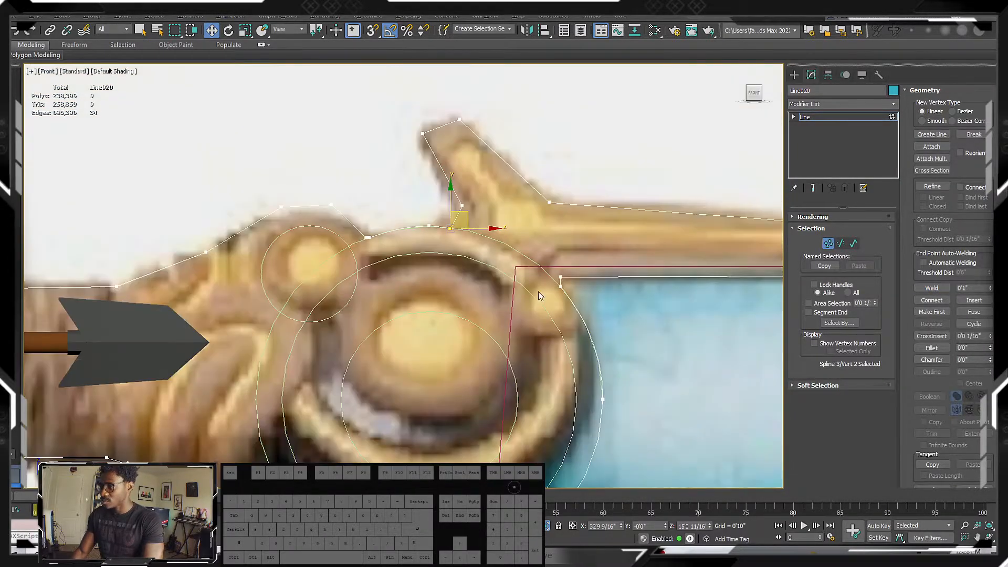
Weld the vertices at the corner where the guard's lower edge meets the outer hub arc.
scroll(530, 286, up, 6)
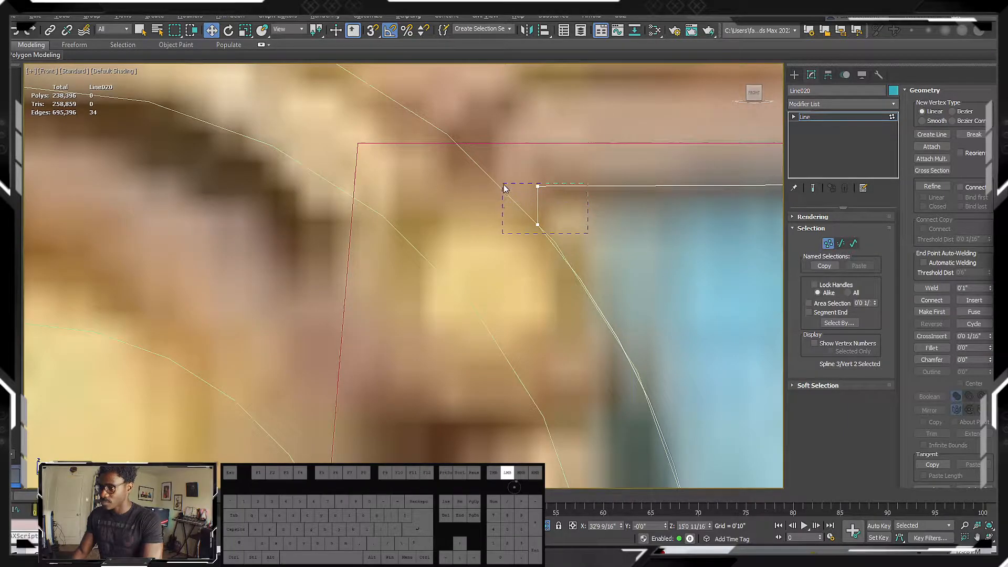
drag(503, 190, 502, 188)
click(537, 187)
click(933, 288)
drag(499, 207, 727, 271)
click(929, 288)
Weld the two overlapping vertices where the handle's underside meets the outer hub arc.
scroll(672, 315, down, 5)
scroll(474, 263, up, 10)
drag(505, 348, 577, 360)
scroll(578, 360, down, 6)
click(931, 288)
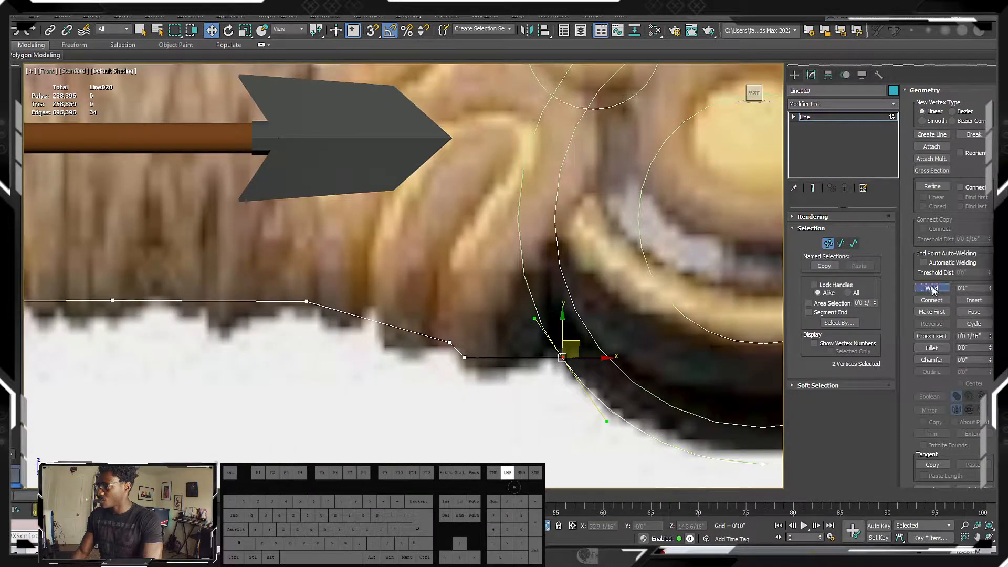
Add an Edit Poly modifier to the handle and guard outline and switch the viewport to wireframe.
scroll(504, 326, down, 6)
click(841, 103)
key(e)
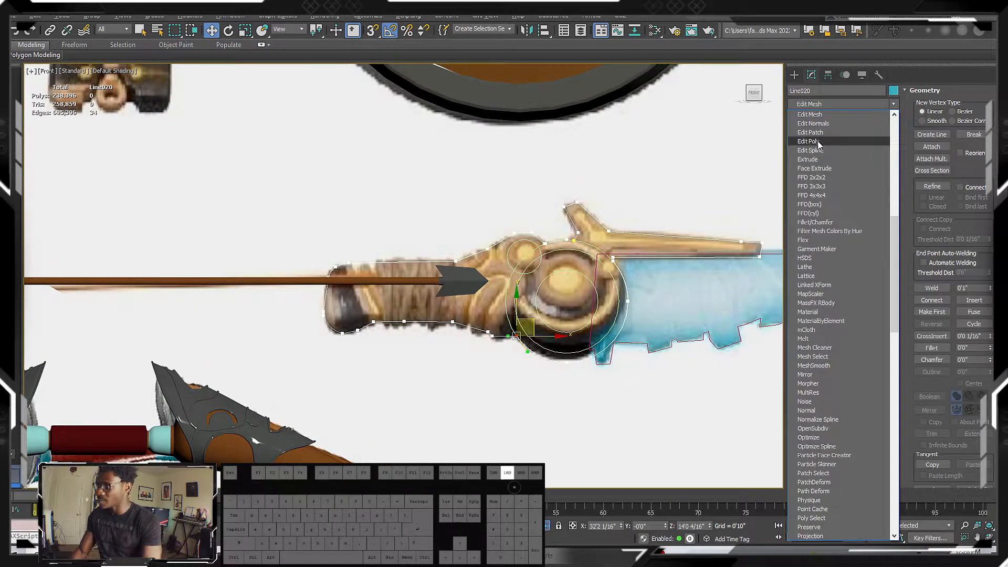
click(808, 141)
middle_drag(661, 224, 577, 219)
key(F3)
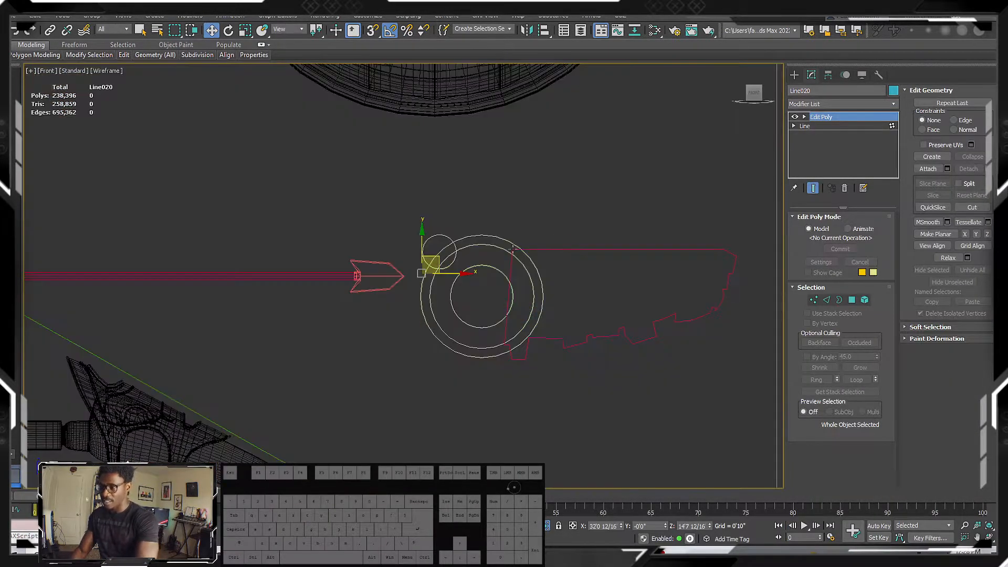
At the Line level, weld the overlapping vertices where the handle's upper edge meets the hub, and recheck the Edit Poly result.
click(816, 126)
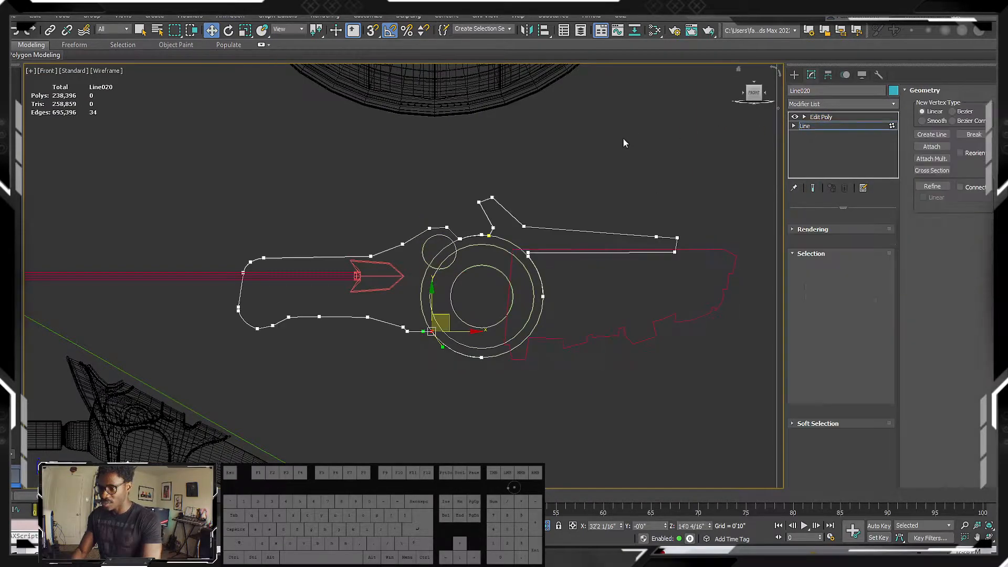
scroll(410, 289, up, 4)
middle_drag(475, 276, 426, 272)
scroll(425, 270, down, 2)
middle_drag(531, 260, 479, 263)
middle_drag(639, 205, 636, 204)
scroll(440, 209, up, 8)
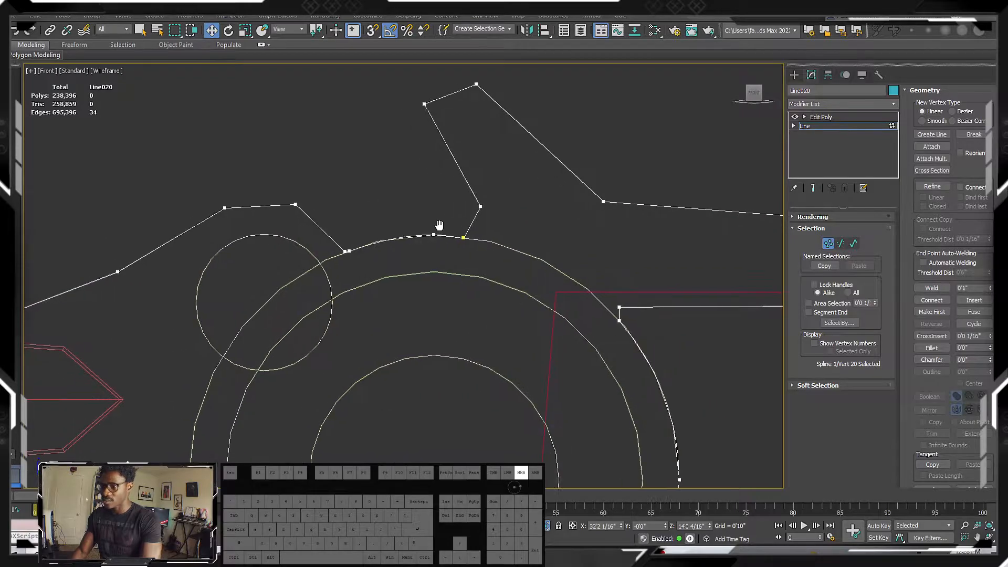
click(333, 300)
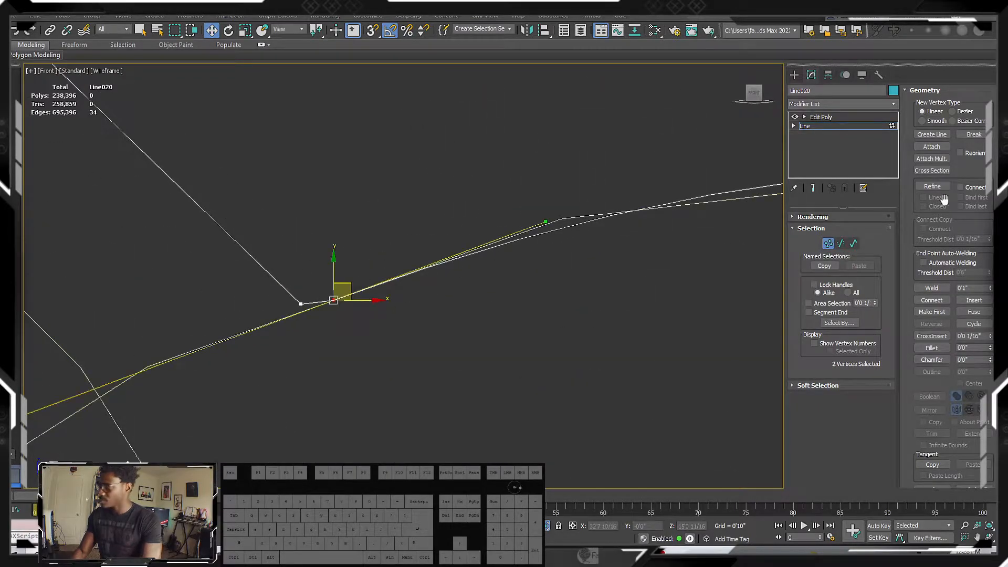
scroll(310, 292, down, 3)
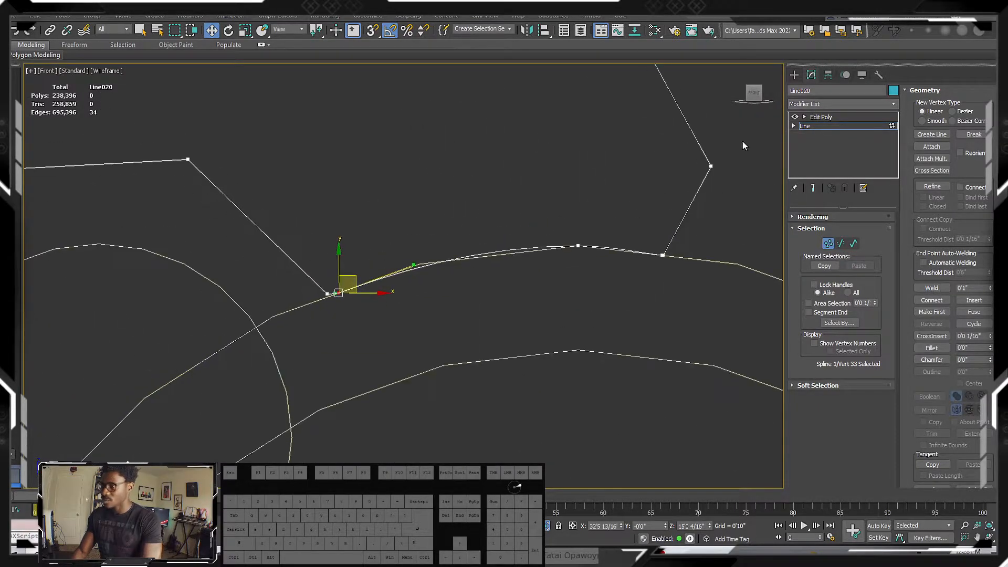
click(821, 117)
scroll(516, 200, down, 5)
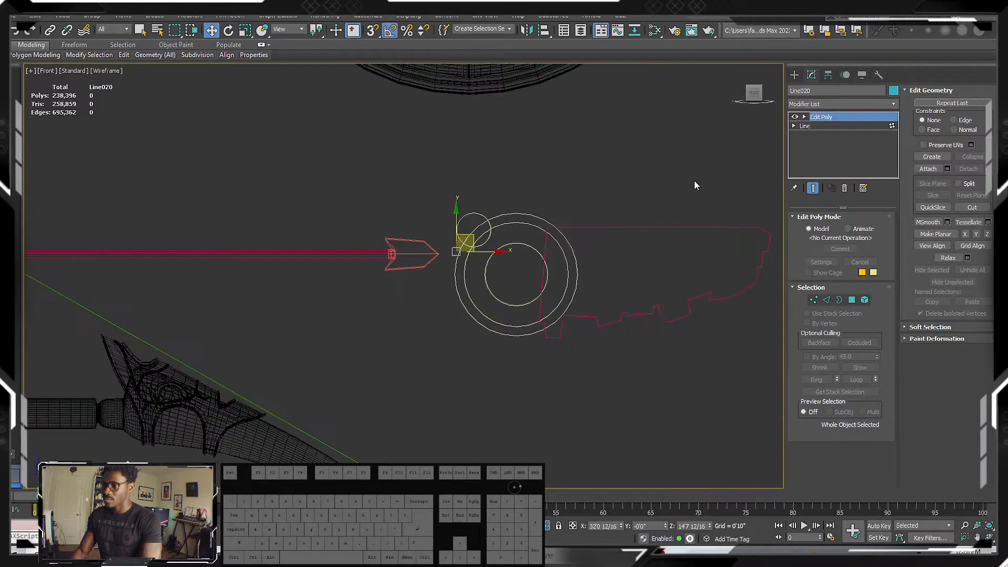
Return to the Line level and weld the three vertices at the base of the guard's spike on the hub arc.
click(832, 127)
scroll(505, 200, up, 5)
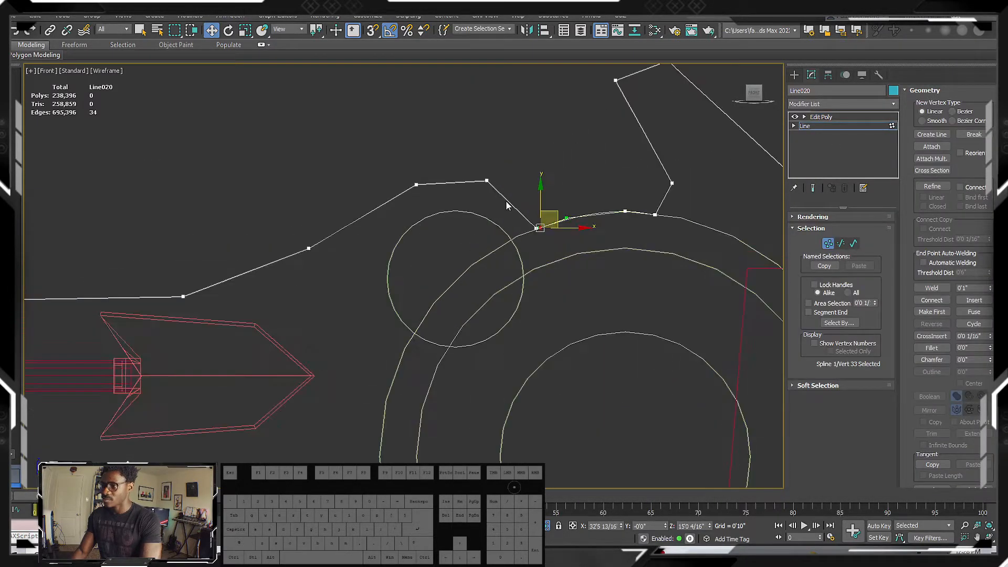
scroll(492, 202, down, 3)
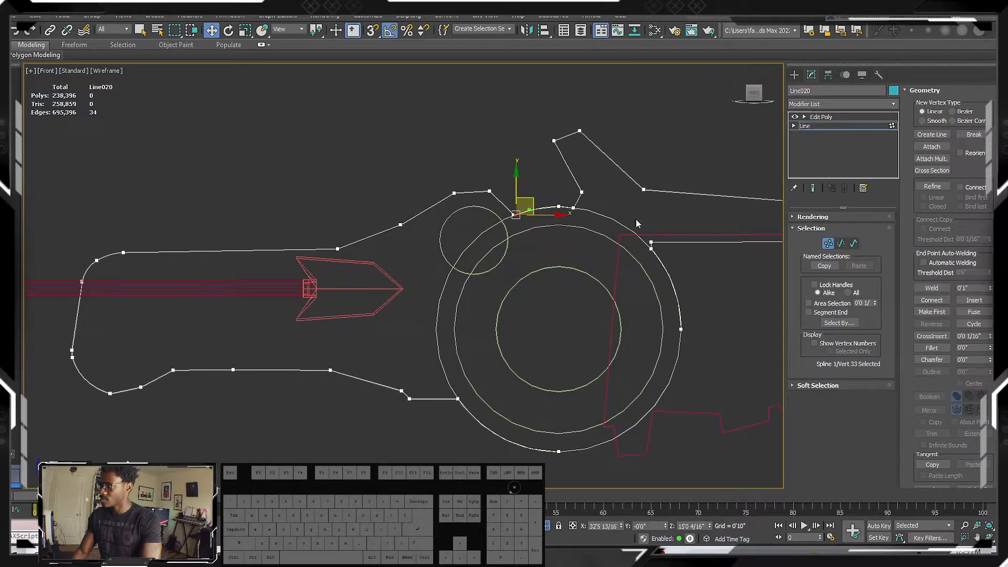
scroll(561, 190, up, 5)
drag(515, 184, 514, 184)
middle_drag(539, 199, 471, 186)
scroll(471, 186, down, 2)
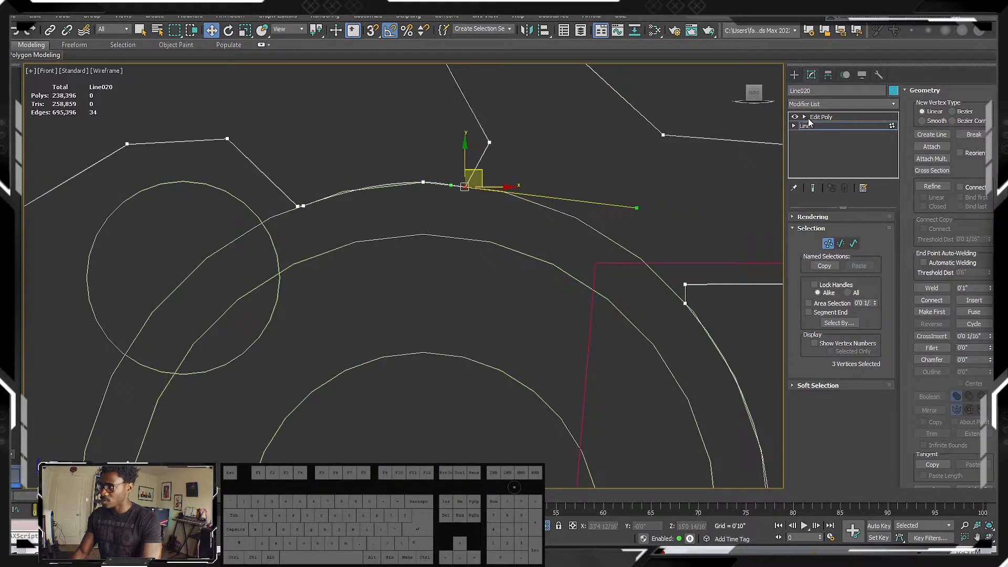
click(931, 287)
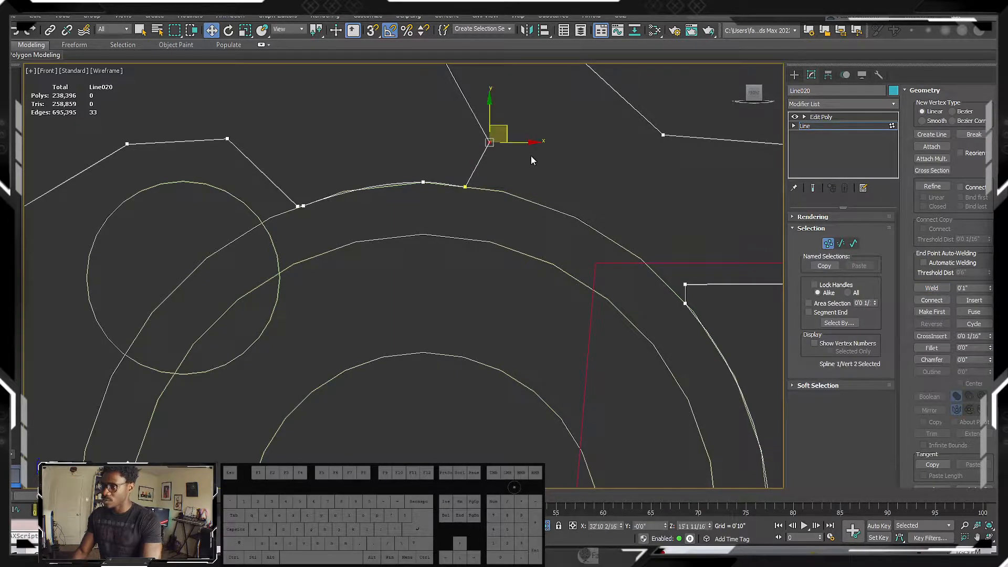
click(931, 287)
Test the weld where the handle's upper edge meets the hub by moving its vertex, and cancel the move.
scroll(543, 173, down, 2)
middle_drag(543, 173, 601, 154)
scroll(601, 154, down, 1)
scroll(524, 167, up, 1)
scroll(518, 168, up, 3)
click(514, 175)
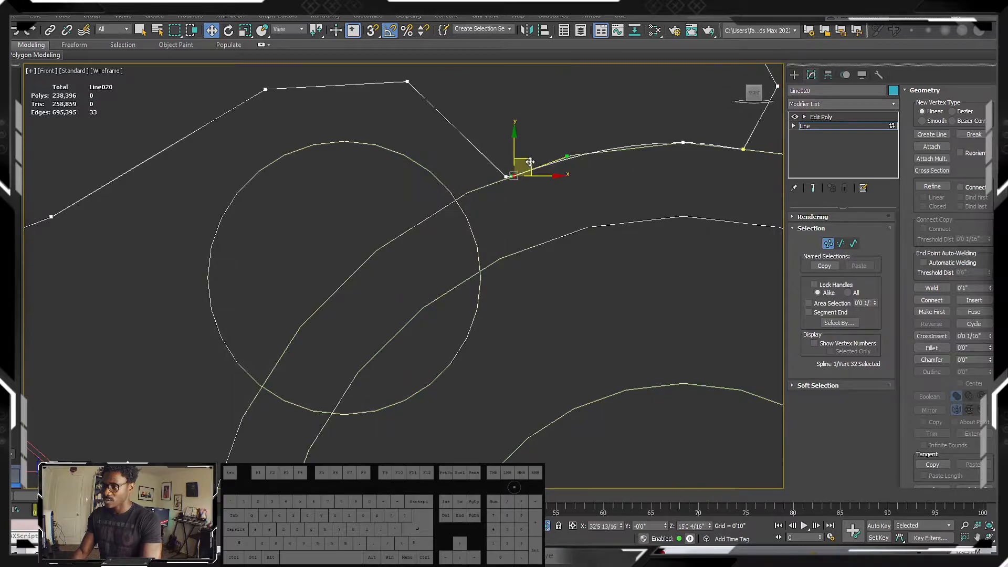
click(505, 176)
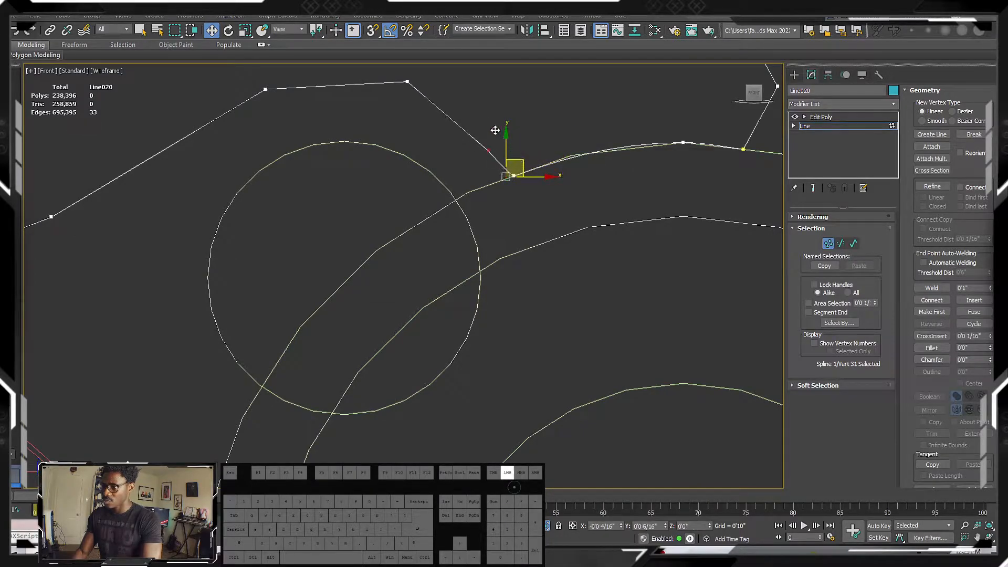
scroll(569, 124, down, 3)
scroll(562, 124, up, 6)
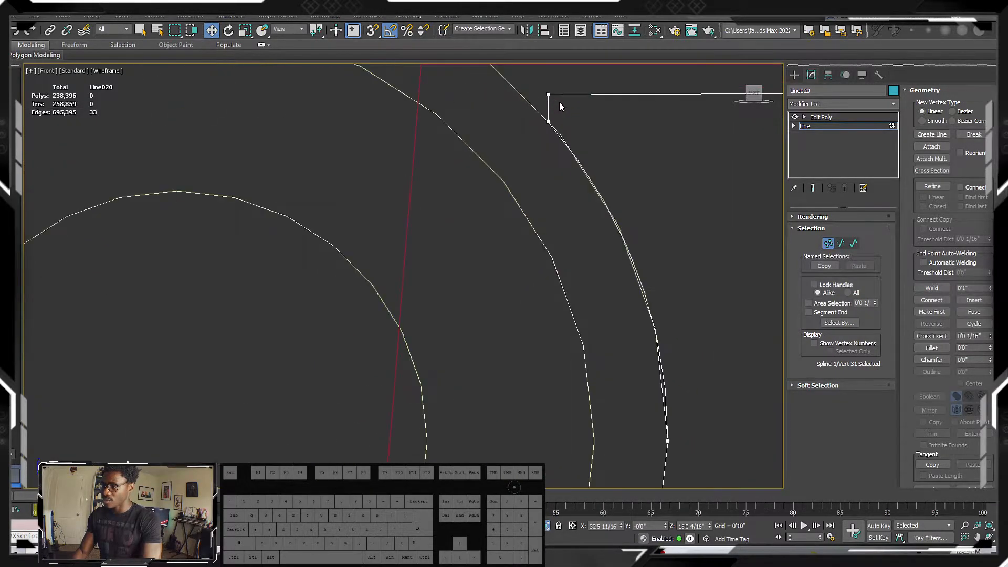
Test-move the vertices at the corner of the guard's lower edge and the hub, and undo each move.
click(548, 122)
key(ctrl+z)
drag(622, 110, 611, 124)
key(ctrl+z)
click(548, 94)
scroll(437, 128, down, 6)
Test-move the vertices where the handle's underside joins the hub, and undo each move.
scroll(437, 128, up, 6)
click(443, 130)
click(346, 130)
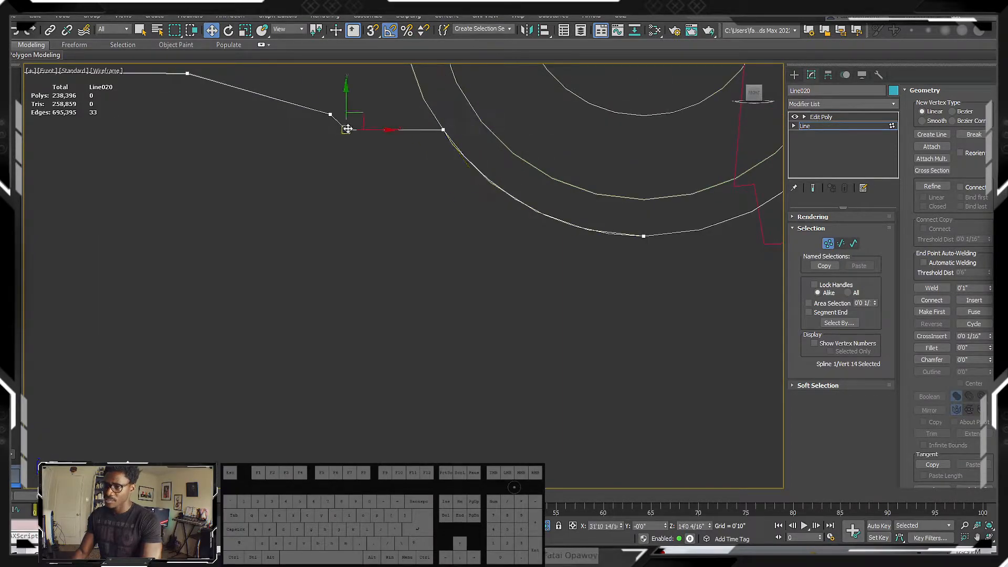
key(ctrl+z)
drag(360, 111, 384, 79)
key(ctrl+z)
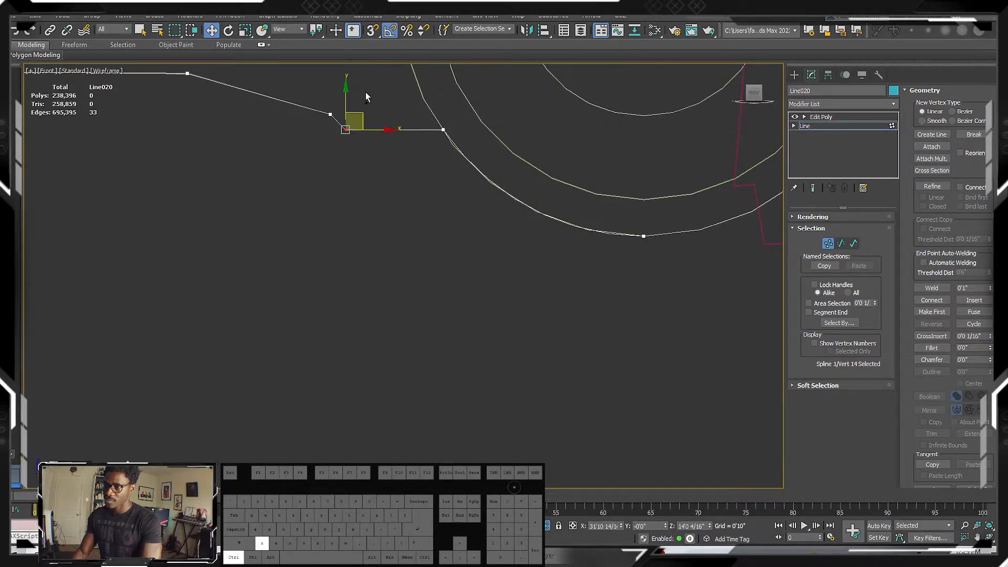
Return to the Edit Poly level in shaded view and add a Shell modifier to the handle and guard shape.
scroll(509, 137, down, 5)
middle_drag(476, 69, 428, 184)
click(833, 116)
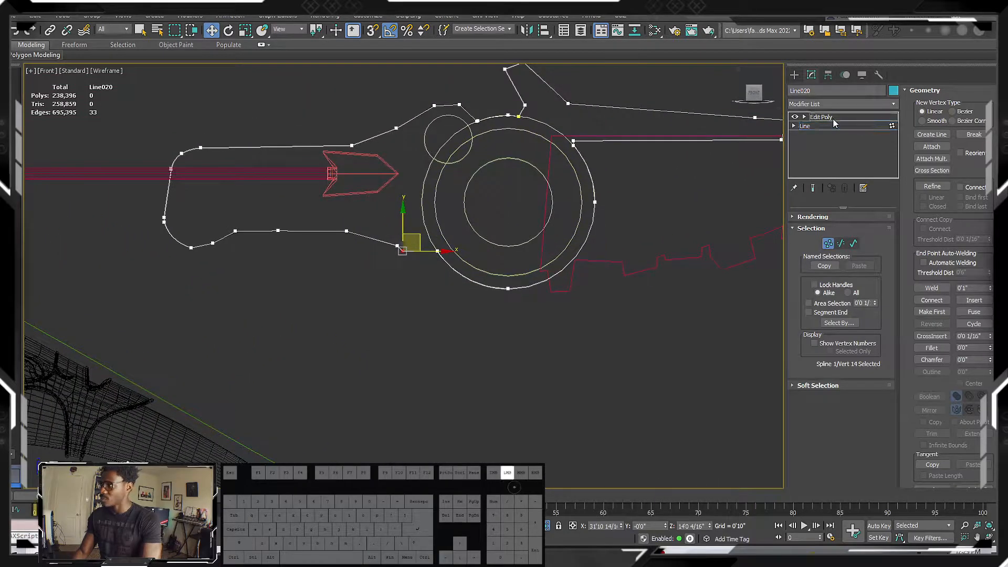
mouse_move(604, 155)
middle_down()
mouse_move(585, 185)
mouse_move(525, 202)
mouse_move(430, 202)
mouse_move(533, 195)
middle_up()
key(F3)
click(877, 105)
key(s)
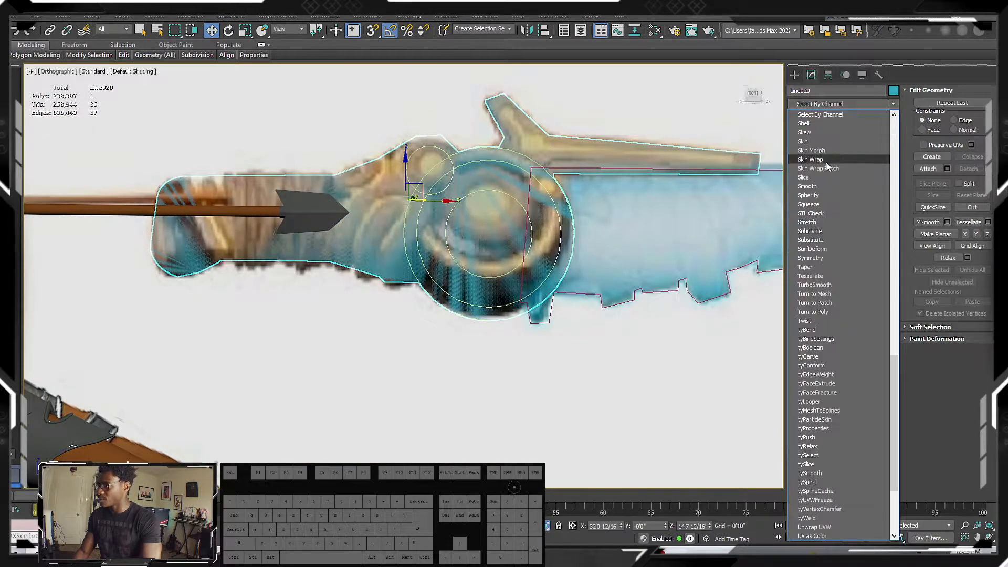
click(828, 124)
alt+middle_drag(584, 189, 623, 189)
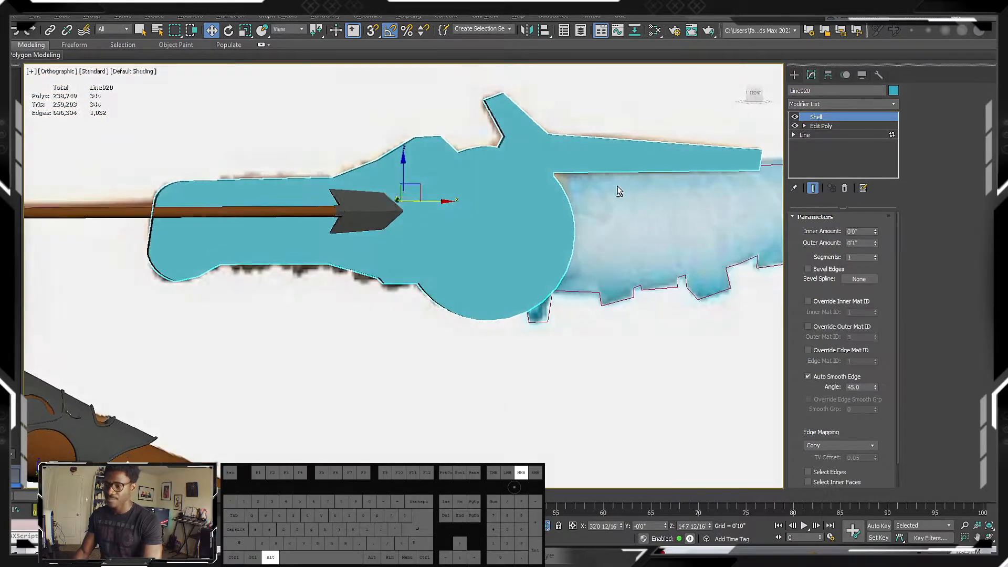
Go back to the Line level, turn off the Shell modifier, and examine the outline against the dagger reference in the front view.
click(822, 135)
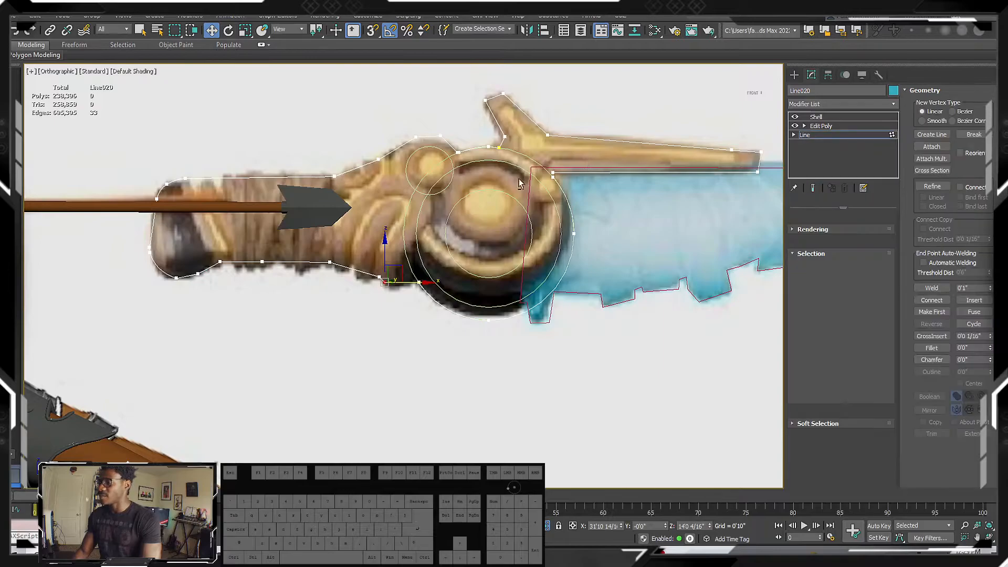
scroll(532, 183, up, 3)
key(f)
scroll(455, 299, up, 8)
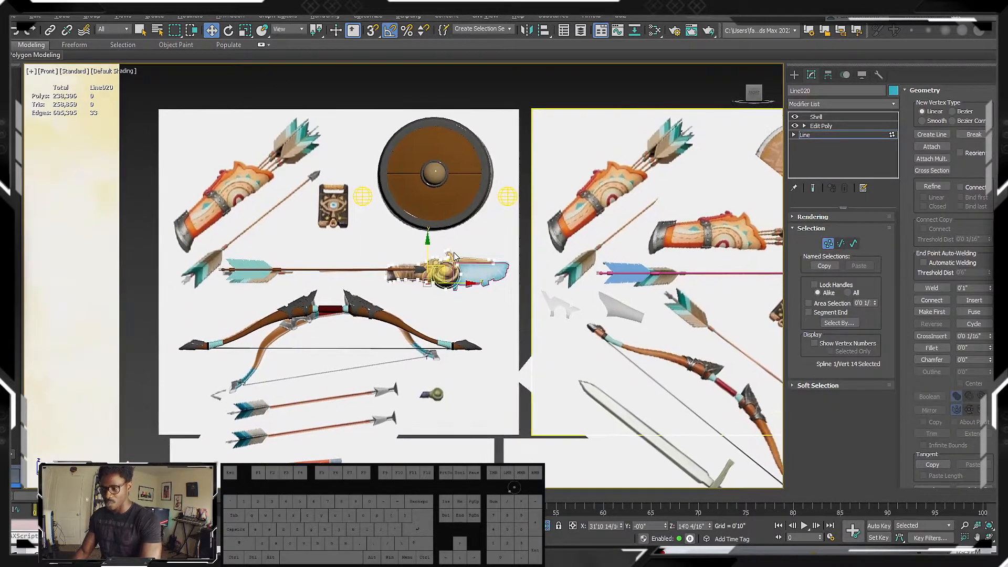
scroll(455, 299, down, 6)
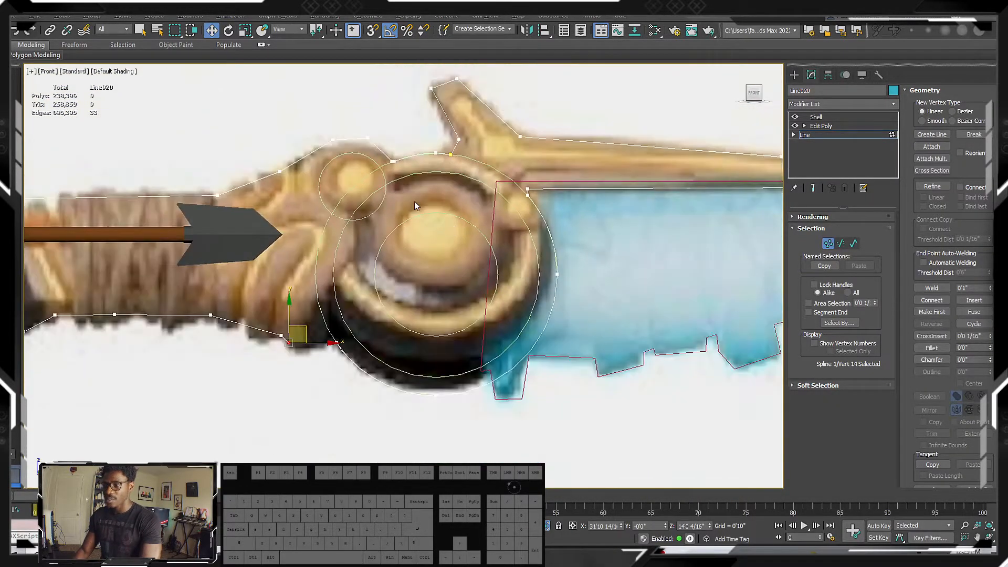
key(F3)
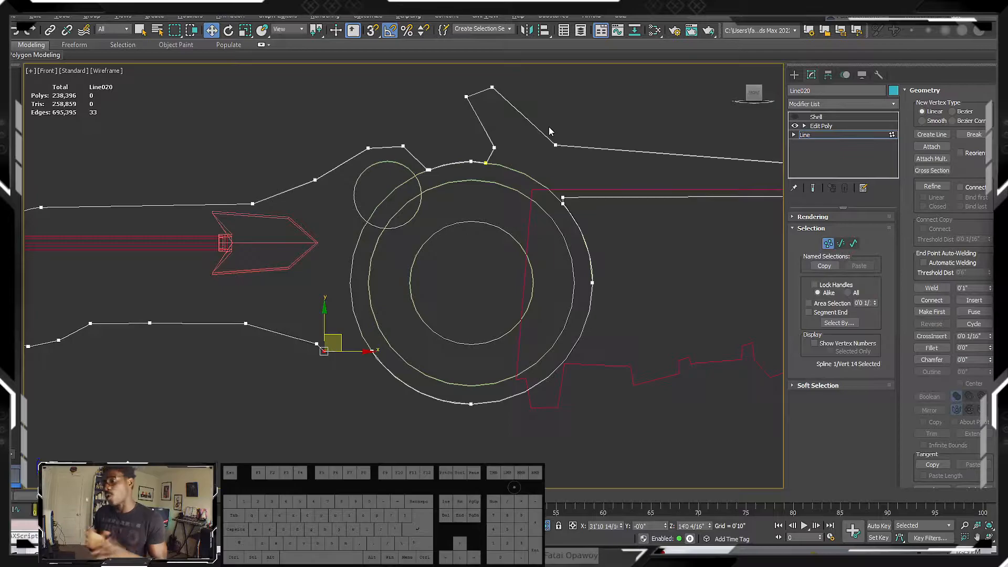
scroll(515, 190, down, 3)
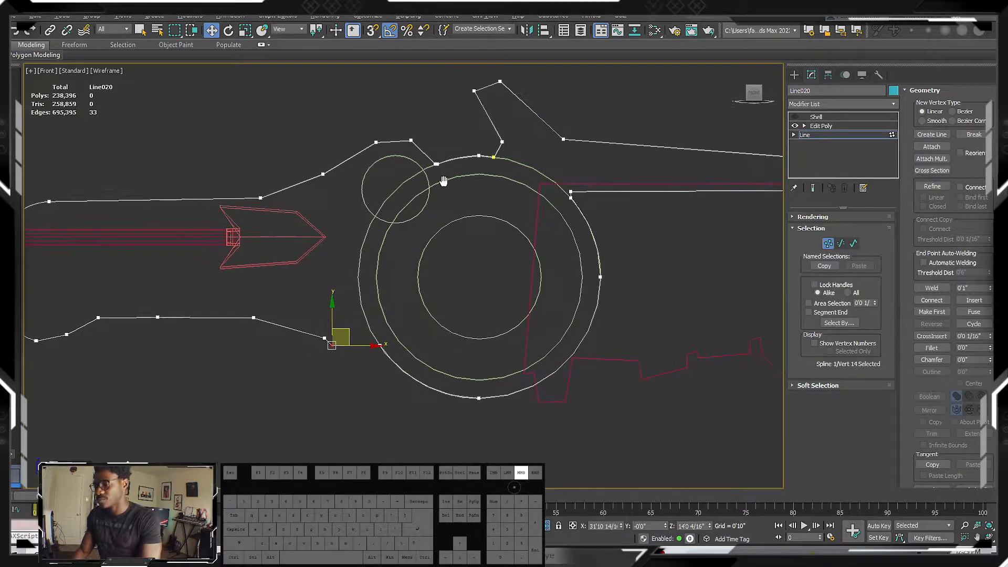
scroll(493, 176, up, 2)
middle_drag(412, 216, 491, 196)
scroll(390, 202, down, 2)
key(F3)
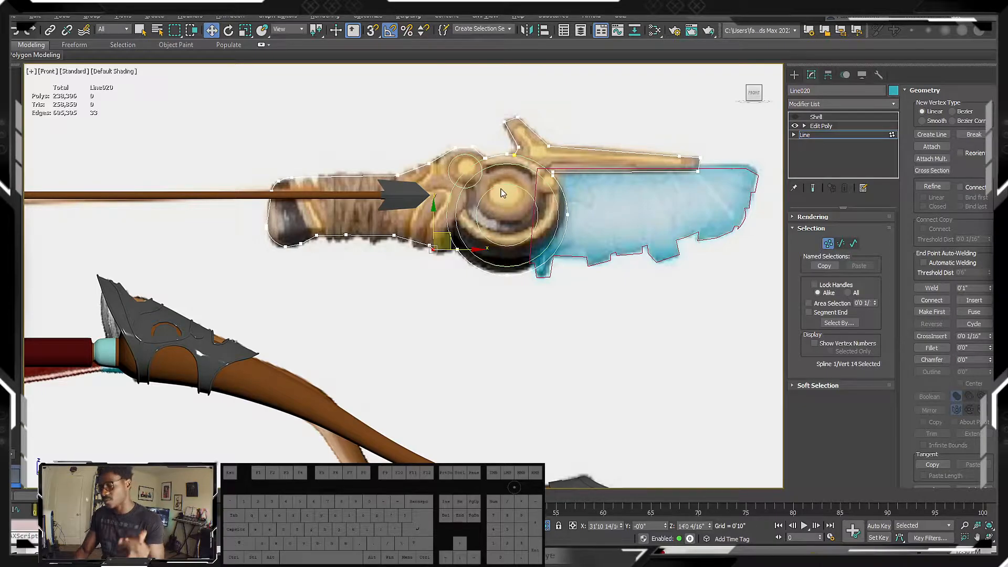
middle_drag(452, 208, 361, 190)
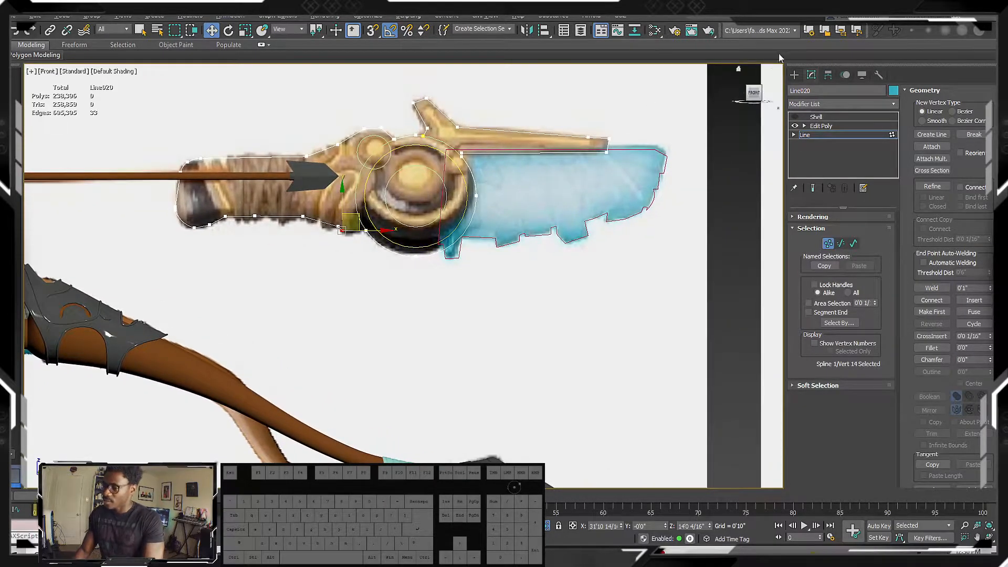
Inspect the hub circles and the handle outline against the dagger reference in the front view.
click(795, 75)
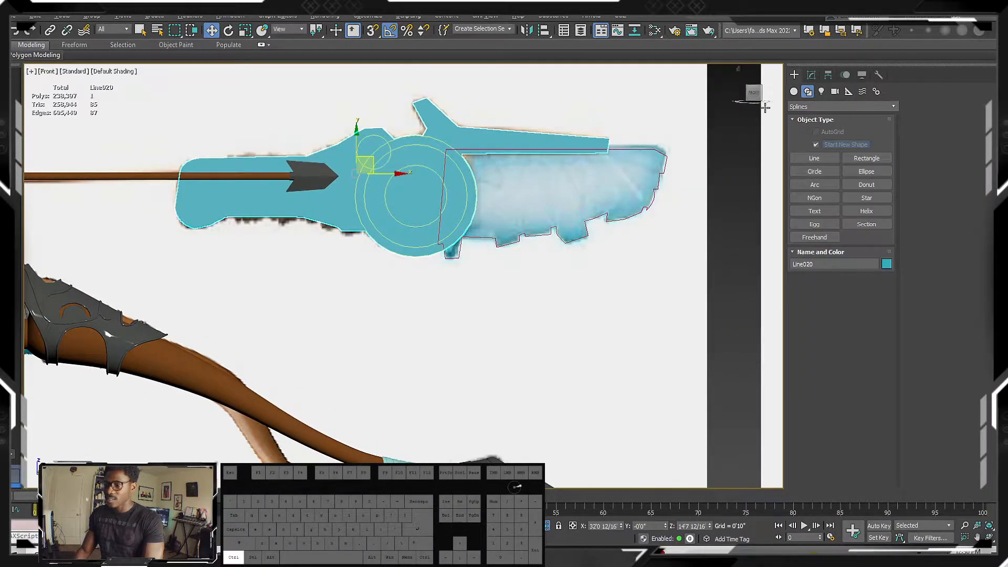
click(811, 76)
scroll(378, 178, up, 4)
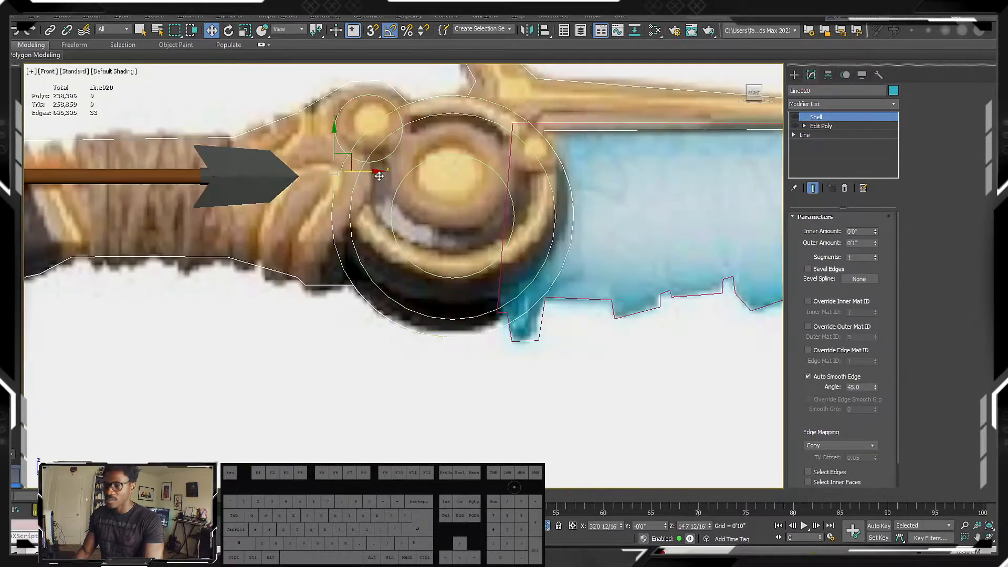
click(332, 220)
scroll(367, 210, down, 4)
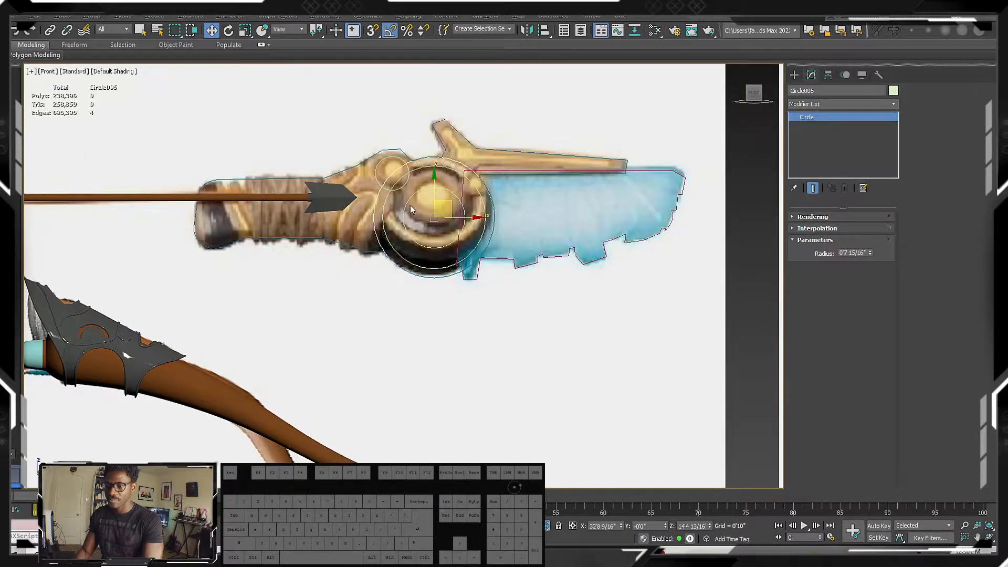
scroll(429, 197, up, 3)
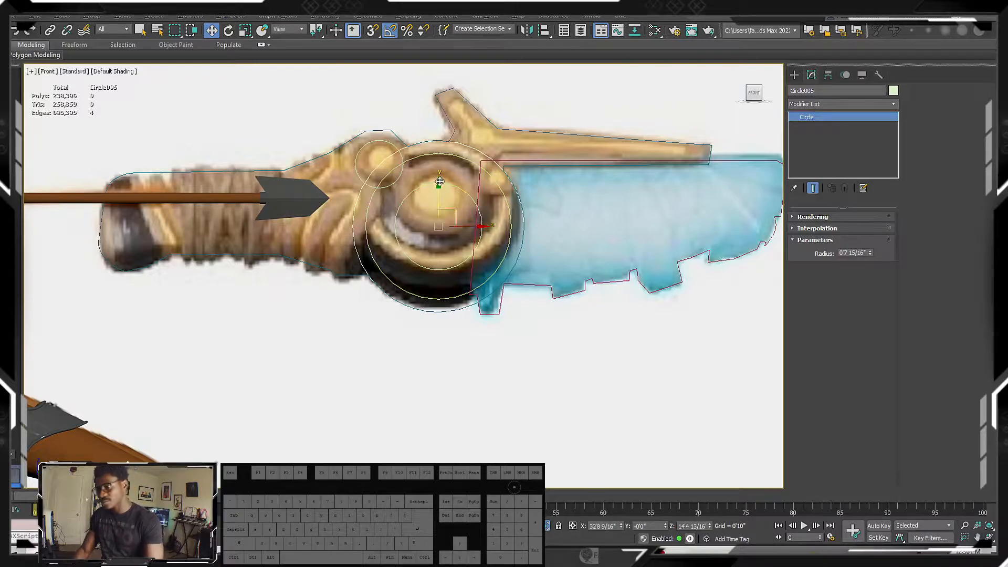
middle_drag(262, 219, 378, 226)
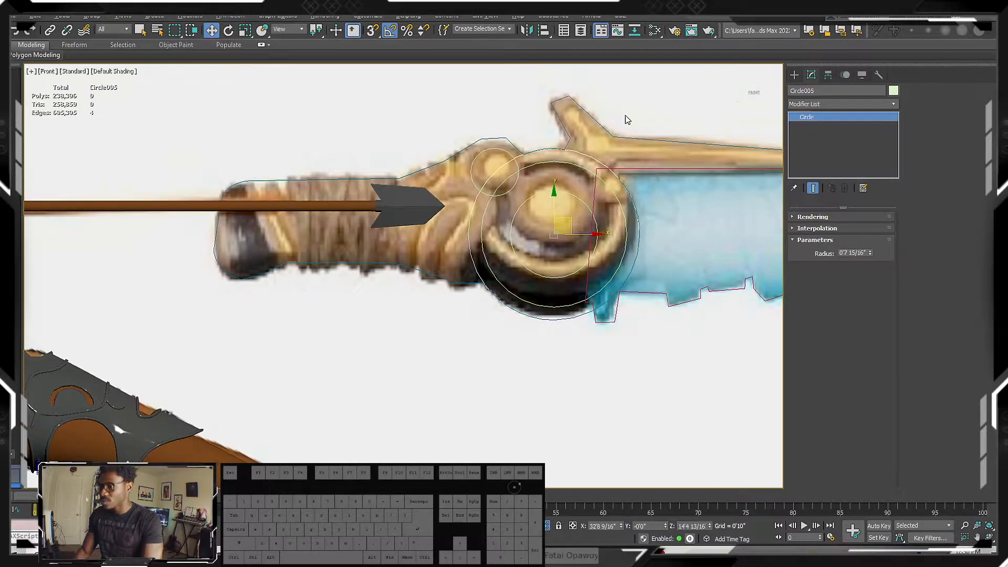
Fillet the two outline vertices above the small round boss and weld the vertices that meet between them.
click(501, 139)
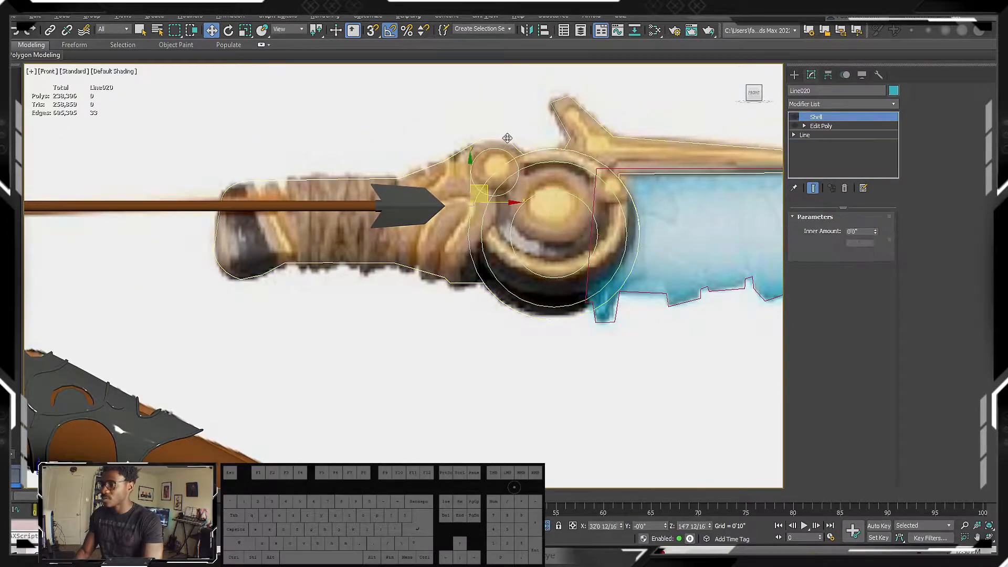
scroll(476, 146, up, 5)
middle_drag(476, 145, 522, 146)
scroll(521, 146, down, 2)
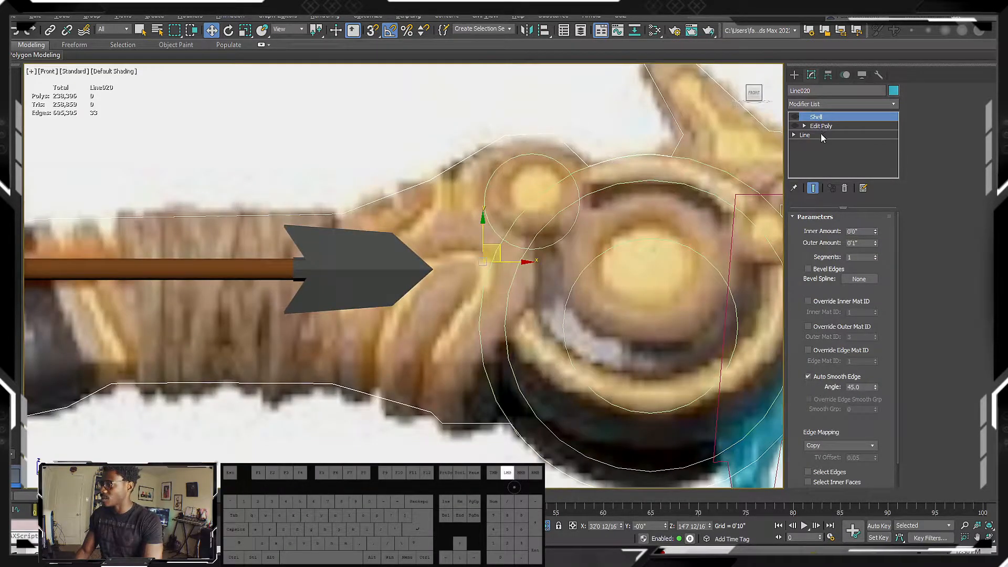
click(821, 135)
key(1)
drag(468, 109, 582, 146)
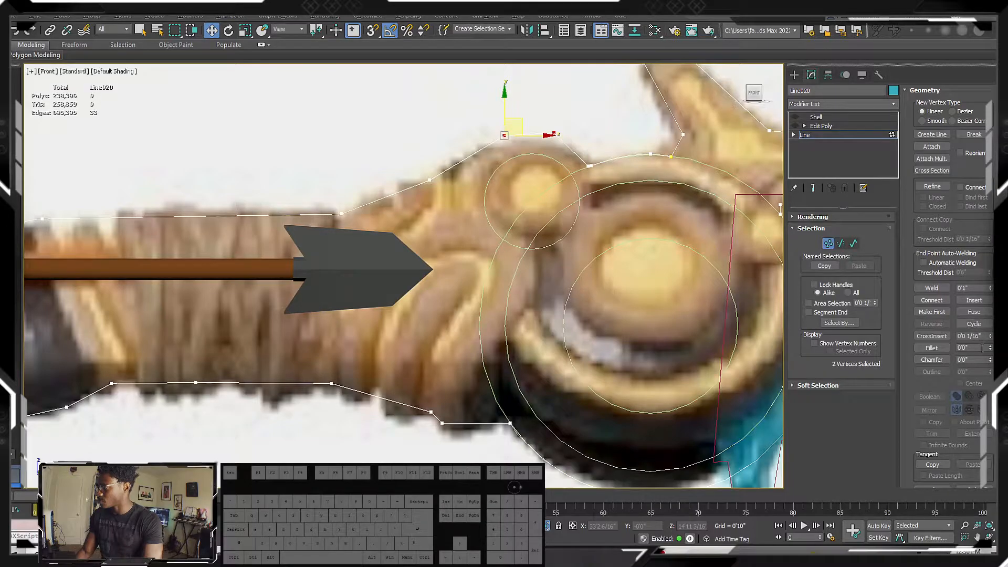
drag(990, 350, 991, 343)
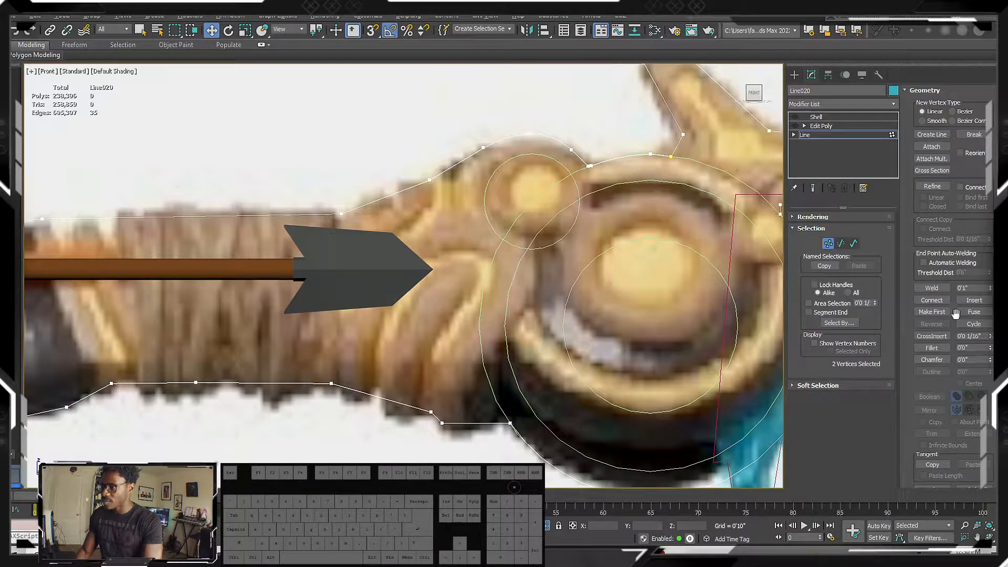
click(932, 288)
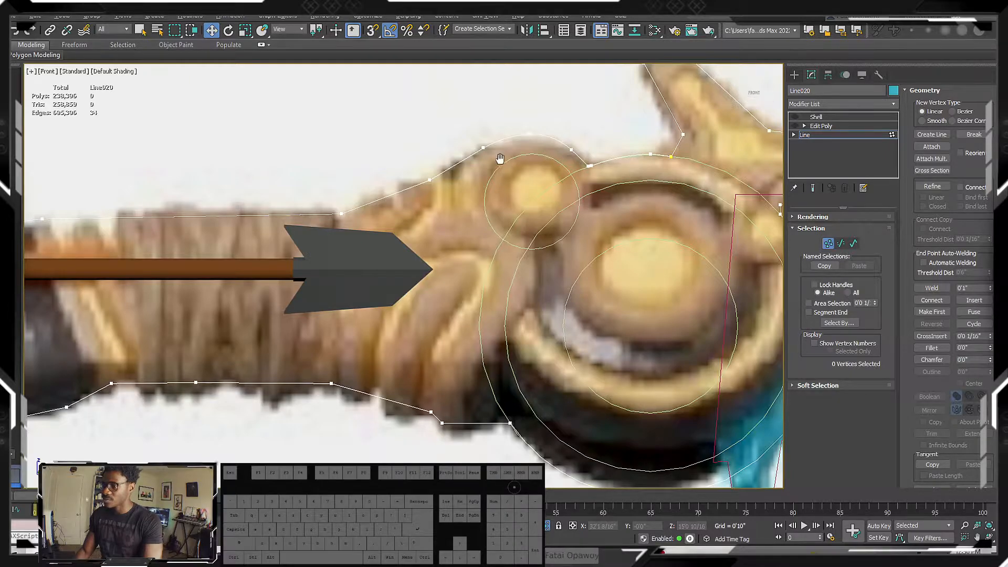
Convert the outline vertex on the slope between the grip and the small boss to Smooth.
middle_drag(434, 176, 517, 168)
click(512, 172)
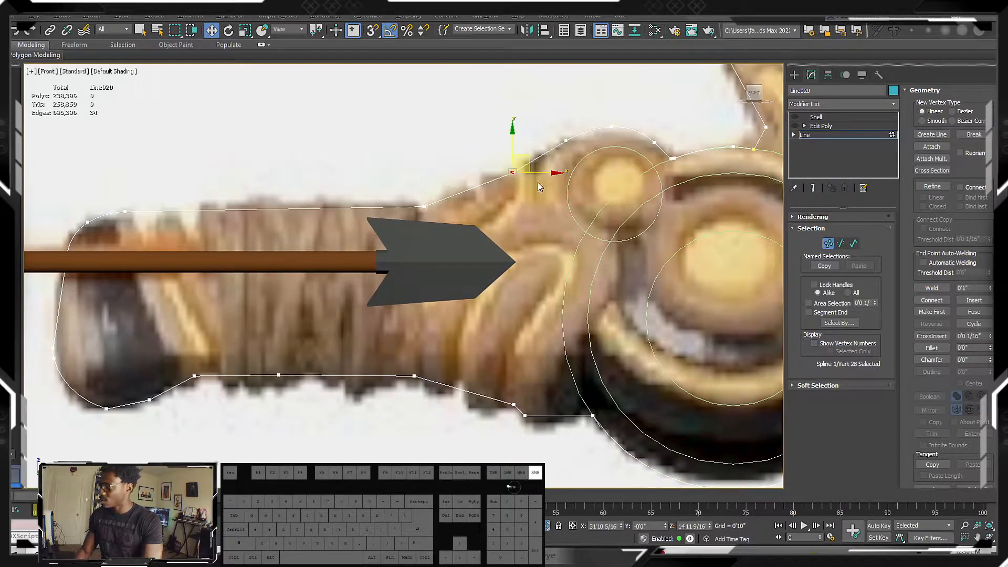
right_click(538, 183)
click(524, 127)
Fillet the outline corners on the top and underside of the grip where it meets the guard.
click(425, 206)
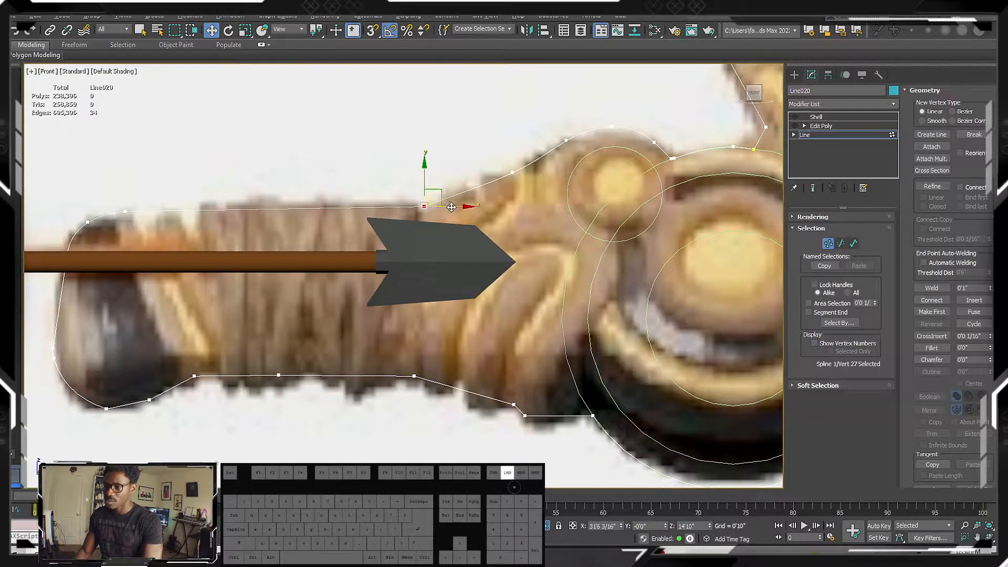
drag(446, 206, 449, 206)
drag(991, 348, 991, 346)
scroll(452, 244, down, 3)
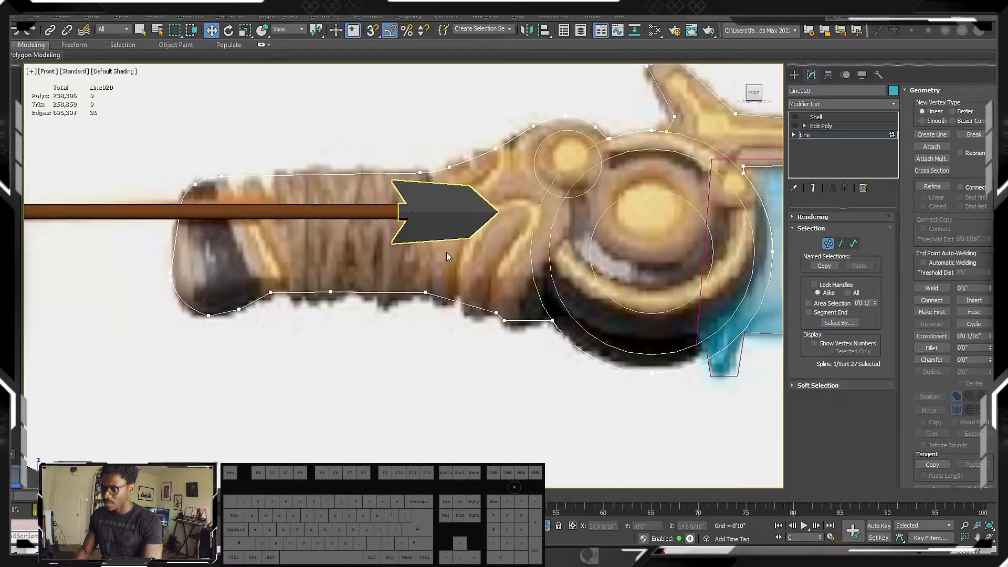
click(426, 292)
drag(991, 349, 991, 347)
Convert the outline vertex on the pommel's underside, next to the grip, to Smooth.
click(226, 308)
click(239, 310)
scroll(237, 314, up, 3)
right_click(269, 299)
click(252, 252)
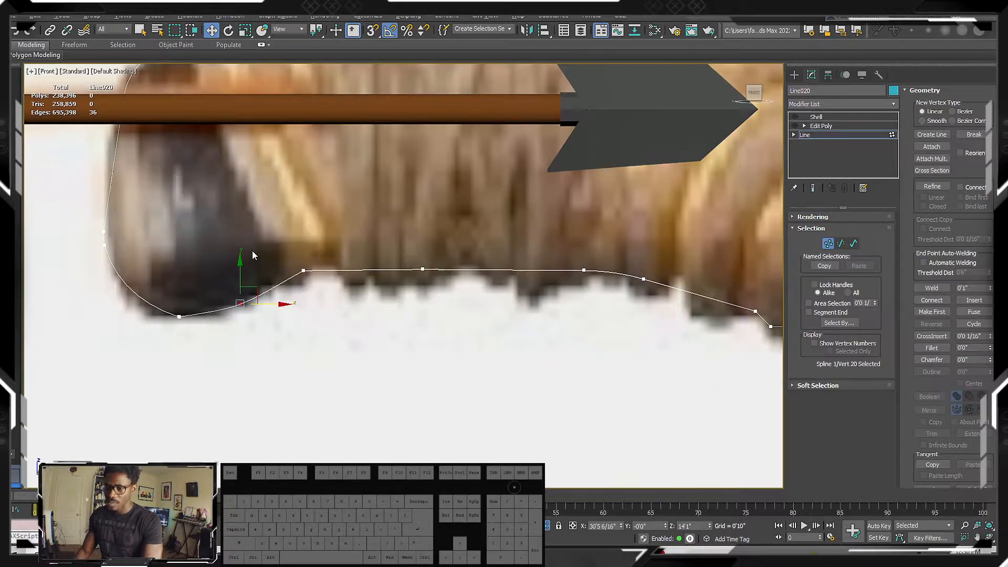
Weld the overlapping vertices at the pommel's lowest point and convert the welded vertex to Smooth.
click(179, 316)
scroll(181, 315, up, 2)
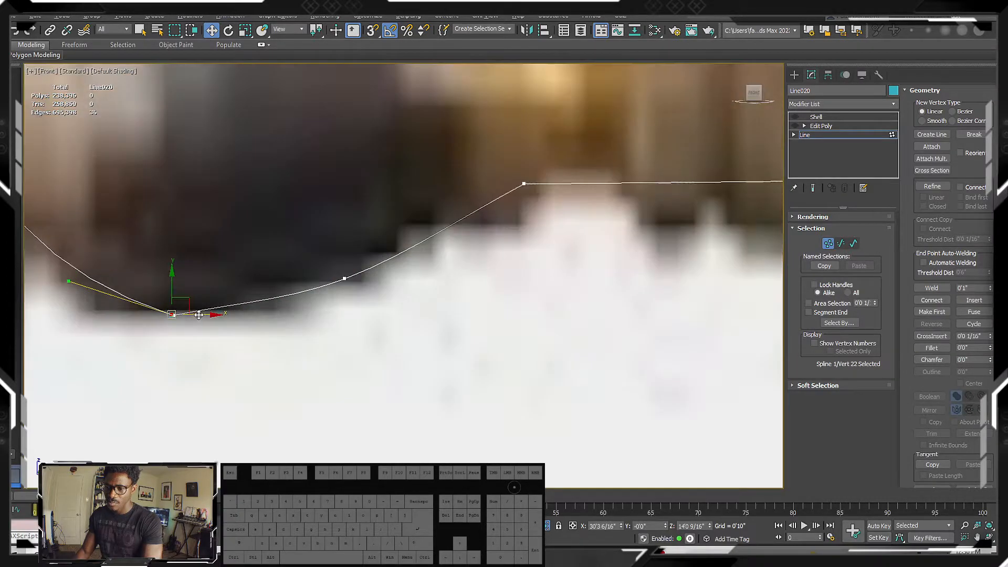
key(ctrl+z)
drag(184, 314, 155, 297)
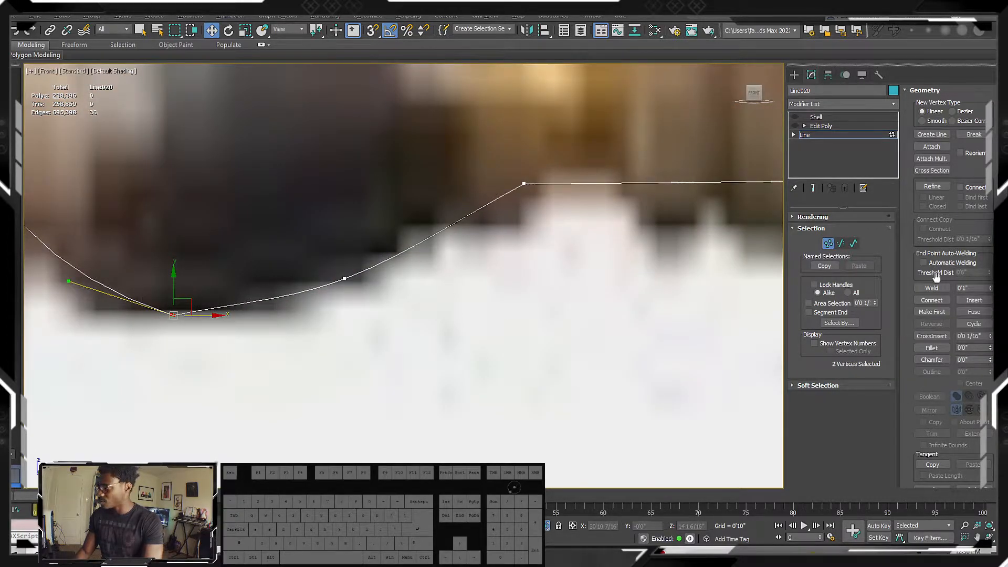
click(927, 287)
right_click(210, 311)
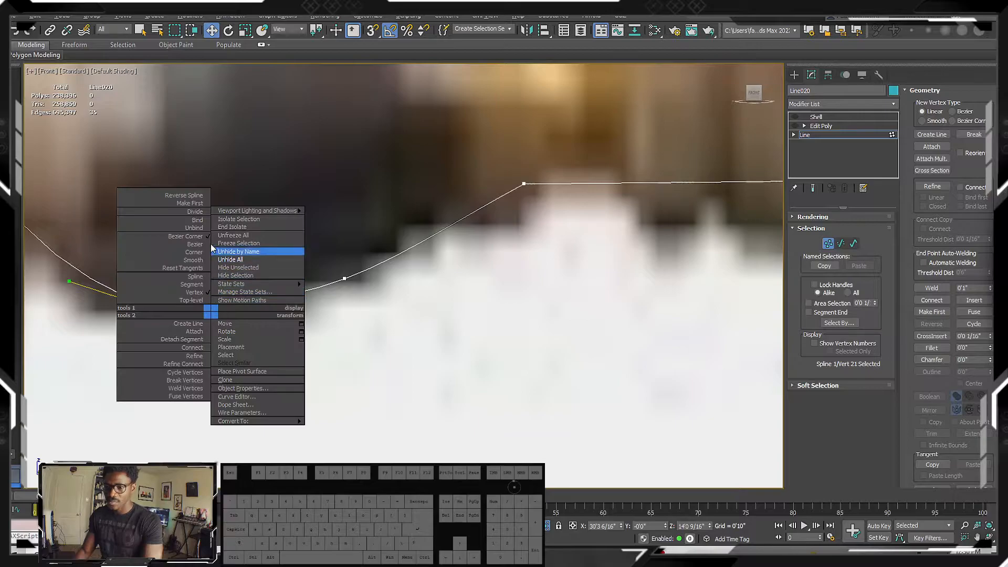
click(197, 261)
Reposition the outline vertices along the underside of the pommel and grip to follow the reference.
middle_drag(186, 283, 241, 275)
scroll(257, 287, down, 6)
drag(263, 287, 236, 272)
click(337, 264)
click(423, 263)
drag(458, 265, 527, 272)
click(537, 264)
drag(539, 235, 542, 234)
click(326, 234)
click(338, 264)
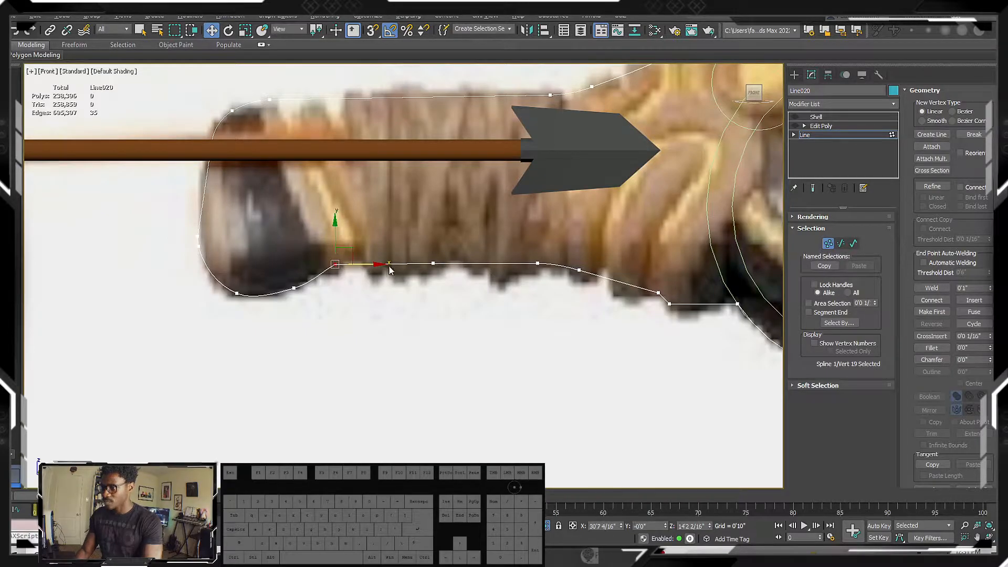
Move the underside vertices just before the hub back toward the grip to follow the ornament's lower edge.
middle_drag(632, 312, 597, 309)
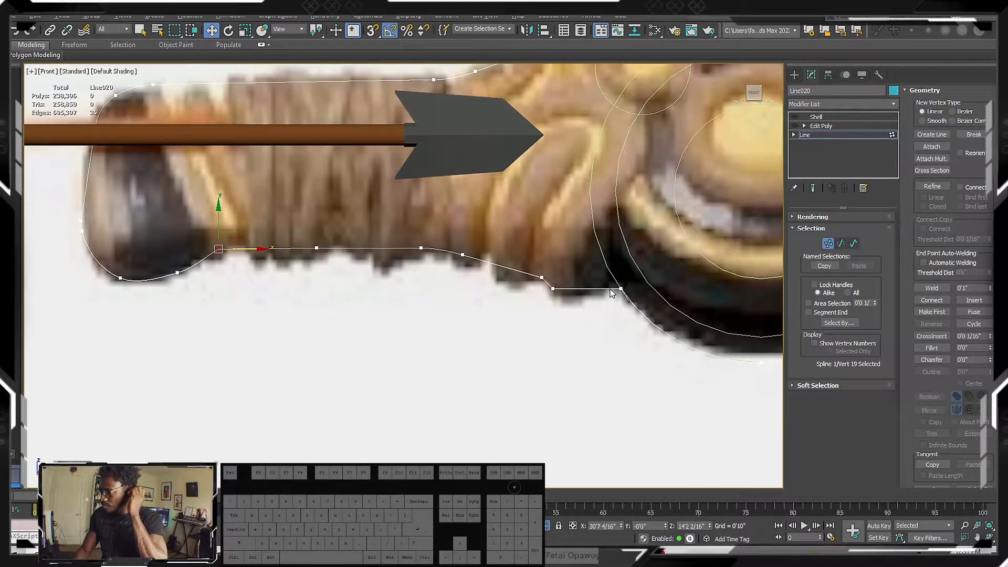
scroll(489, 283, up, 5)
scroll(489, 282, down, 3)
click(439, 294)
drag(451, 271, 383, 228)
Undo a trial fillet on the underside vertex before the hub, convert it to Smooth, and nudge it into place.
click(424, 267)
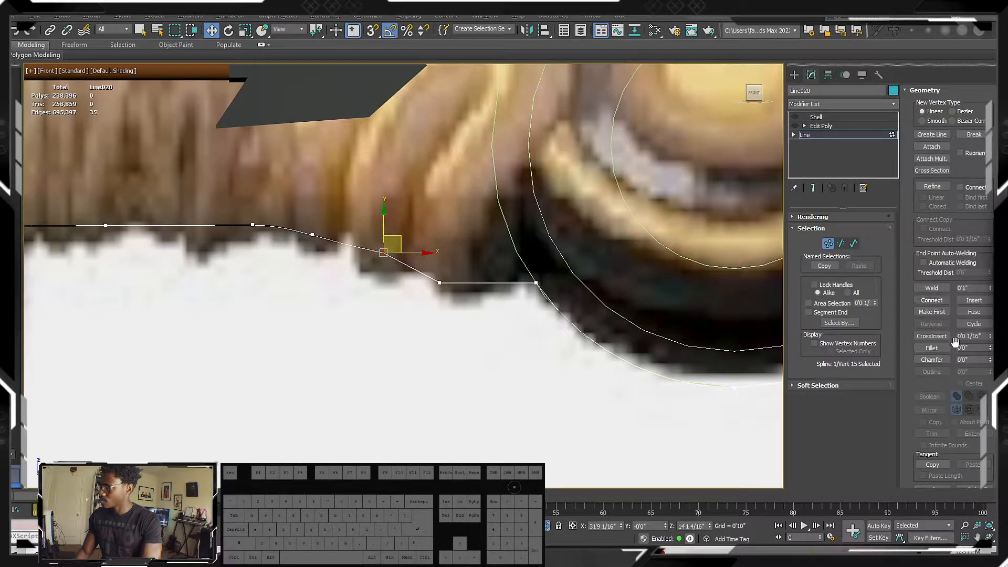
drag(991, 349, 989, 340)
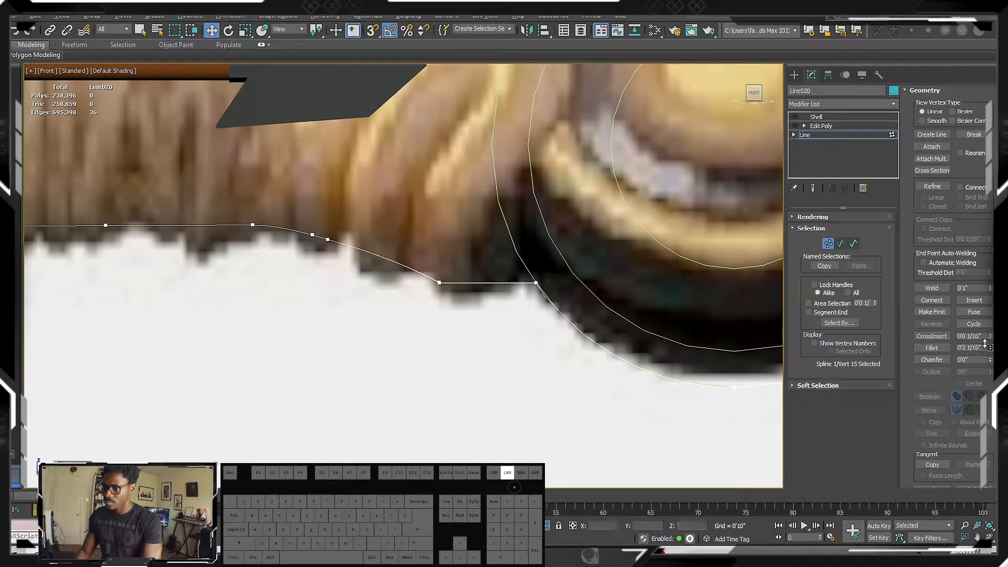
key(ctrl+z)
right_click(457, 263)
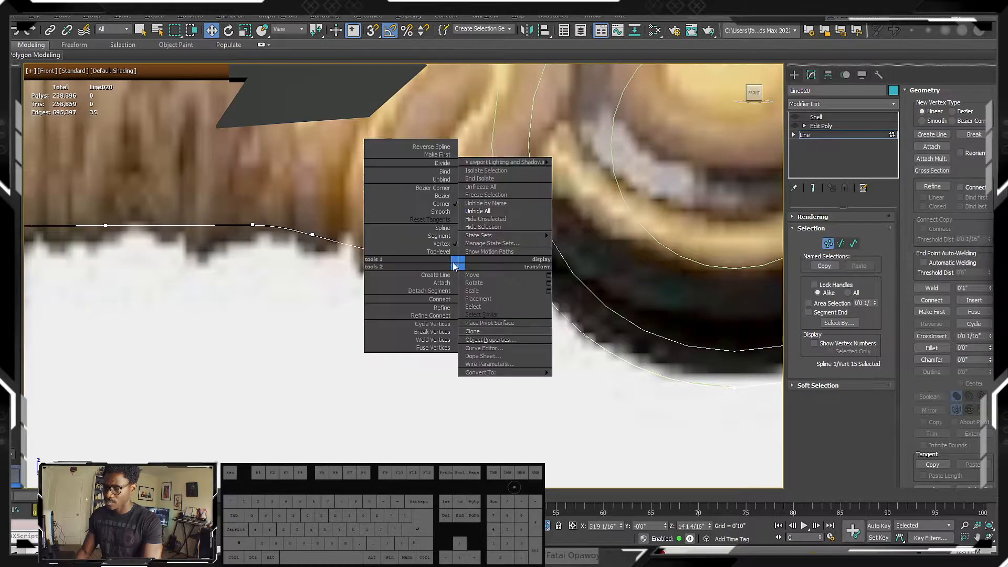
click(442, 213)
drag(397, 235, 396, 238)
Try moving the vertex on the grip's underside and undo the move.
click(252, 224)
drag(270, 224, 219, 209)
key(ctrl+z)
Check the vertices where the handle's underside joins the hub and compare the whole outline with the reference.
click(312, 234)
click(439, 283)
middle_drag(579, 313, 514, 303)
scroll(514, 303, down, 5)
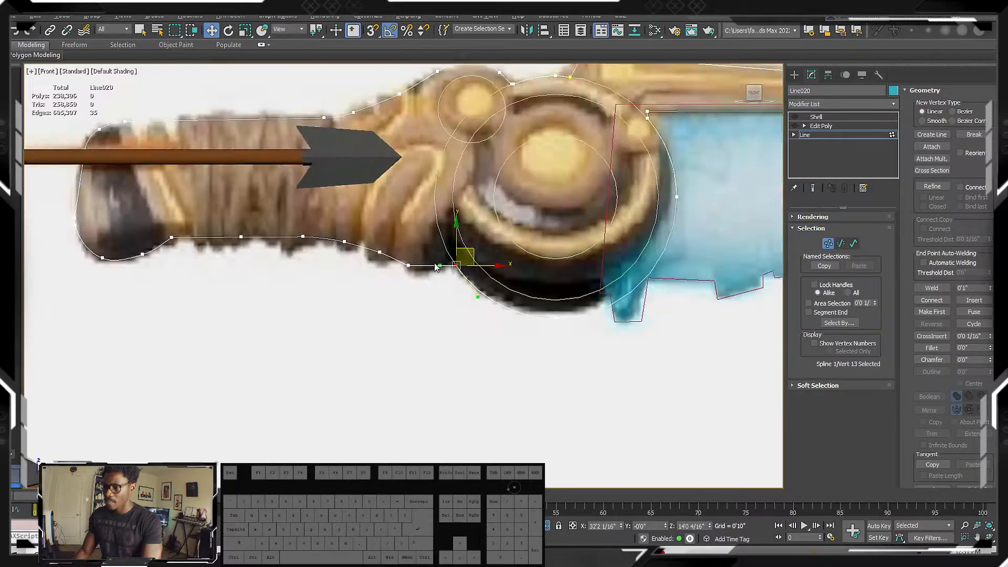
scroll(478, 238, up, 4)
middle_drag(482, 221, 501, 241)
scroll(501, 242, down, 2)
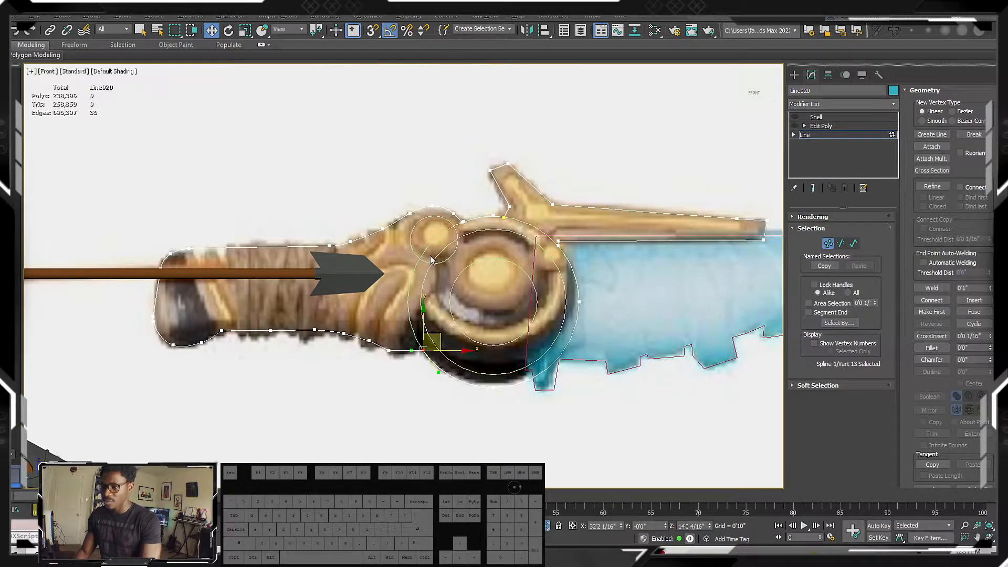
scroll(430, 259, up, 3)
click(794, 75)
click(814, 157)
middle_drag(414, 289, 549, 242)
scroll(549, 242, down, 2)
scroll(458, 230, down, 2)
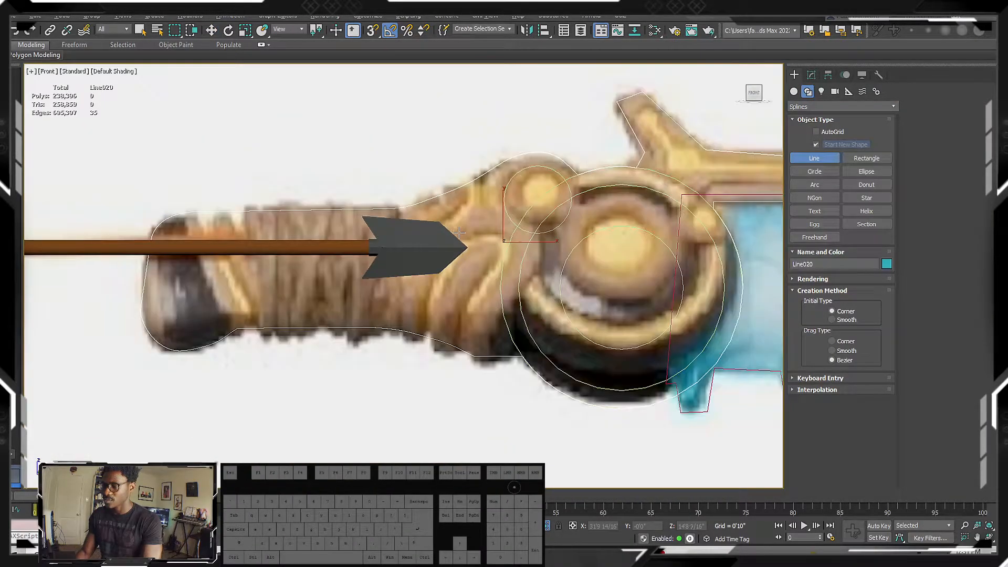
click(450, 236)
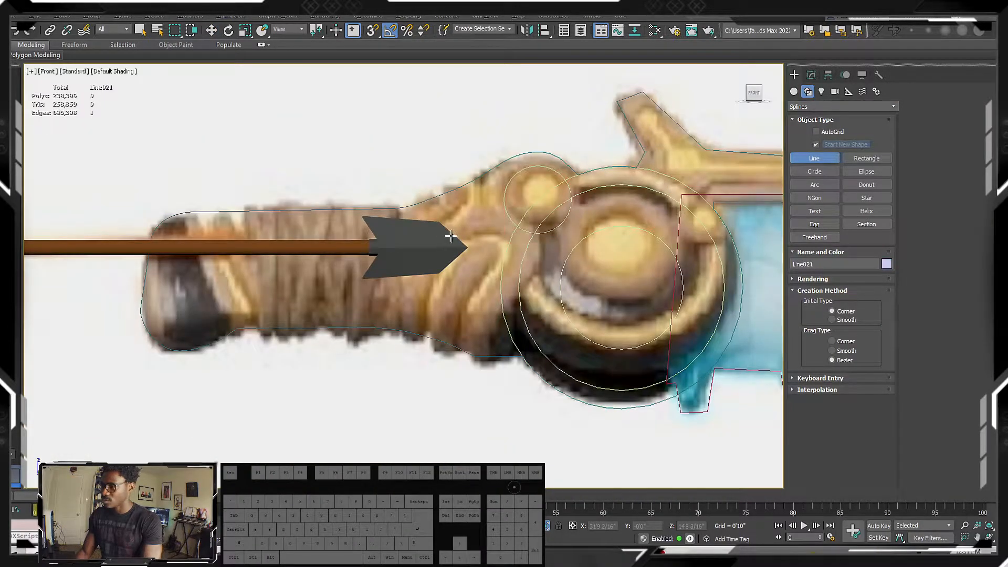
right_click(481, 220)
right_click(413, 242)
Hide the arrow's head and shaft that cover the dagger handle.
click(404, 247)
ctrl+click(342, 248)
right_click(341, 248)
click(367, 209)
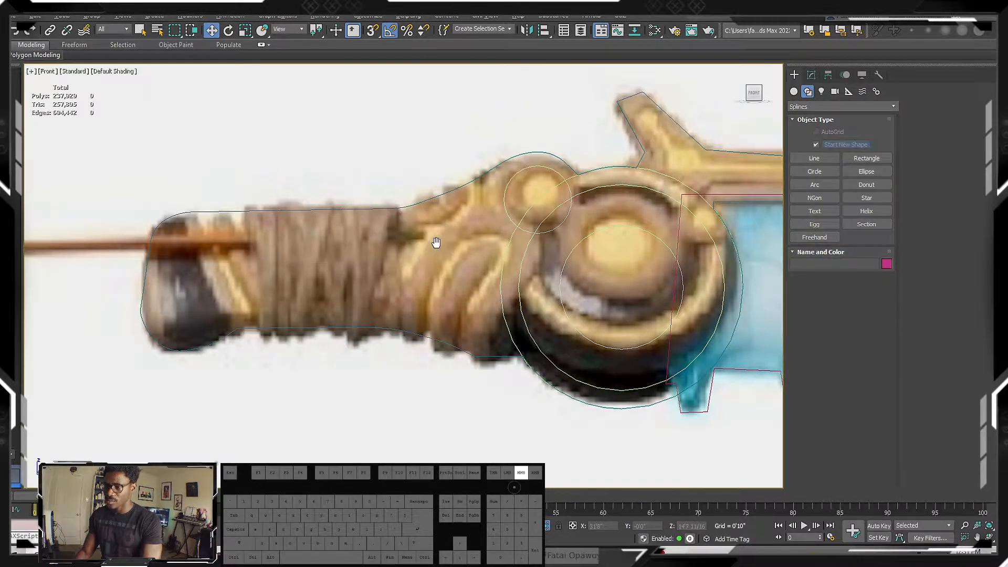
Try tracing the curved ornament between the grip and the hub with a curved Line spline.
middle_drag(431, 244, 499, 249)
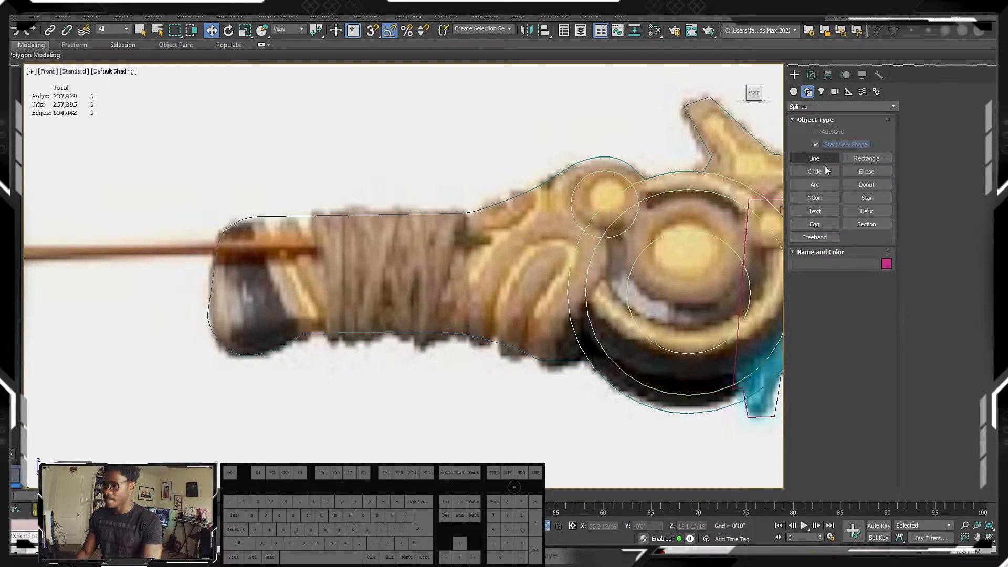
middle_drag(503, 248, 494, 253)
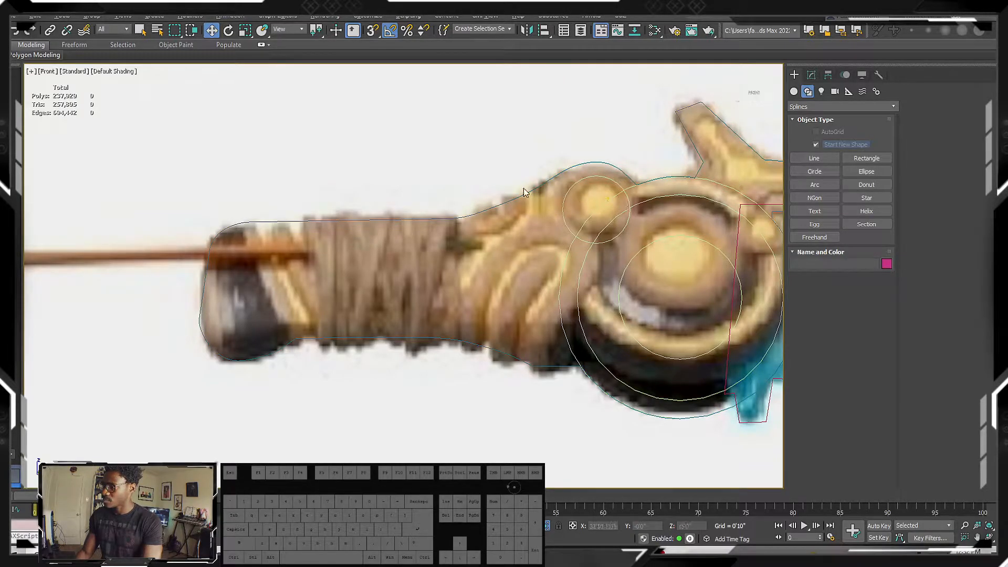
click(829, 158)
click(469, 349)
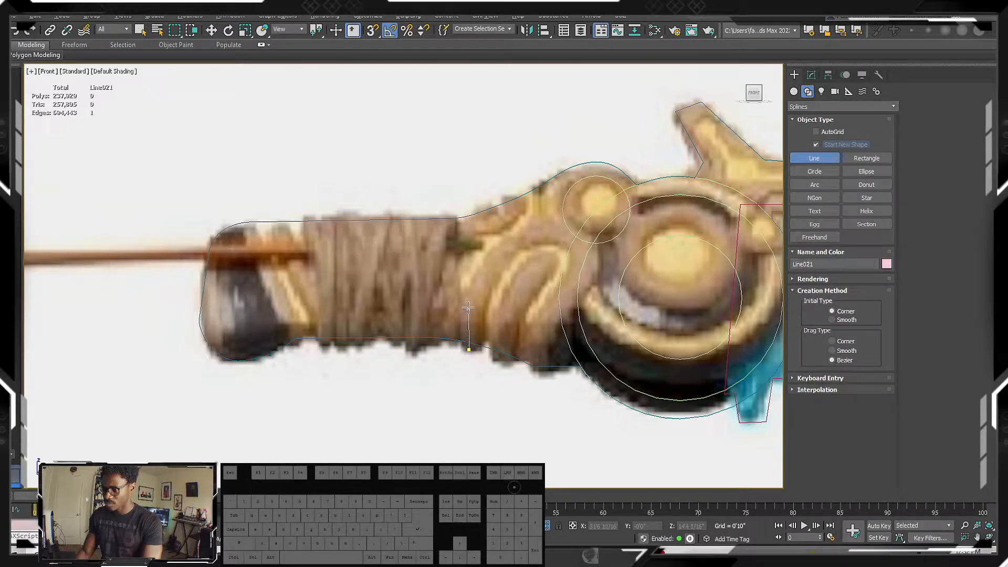
drag(492, 246, 481, 257)
click(533, 225)
drag(576, 236, 584, 252)
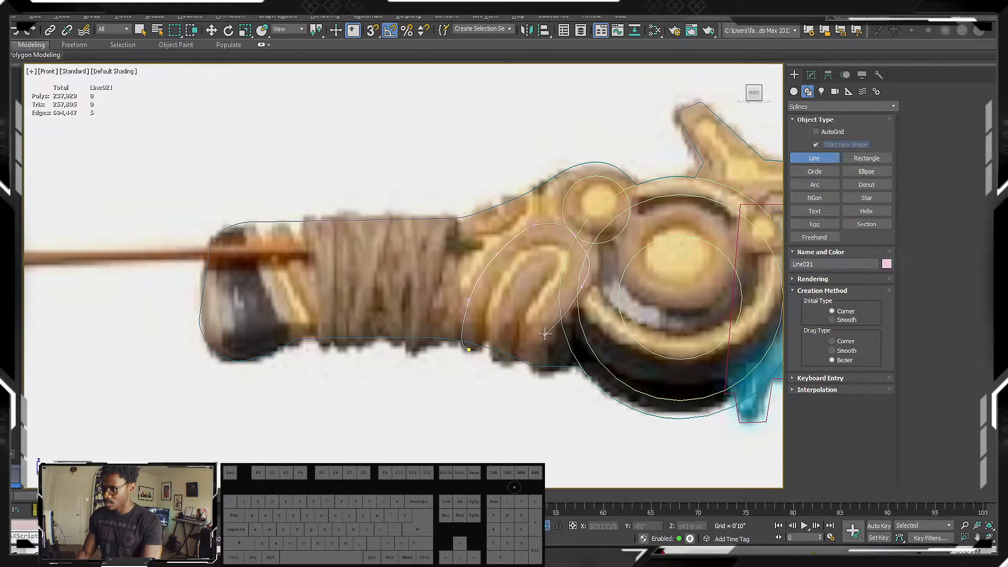
drag(545, 378, 546, 383)
right_click(546, 382)
Check the ornament spline's vertices against the reference and discard the spline.
scroll(557, 331, up, 2)
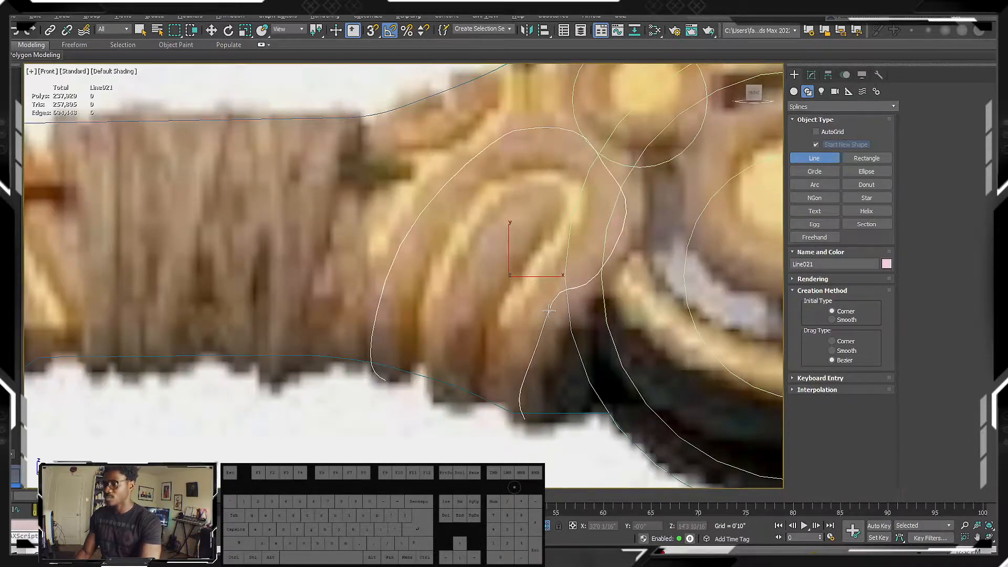
scroll(554, 307, down, 4)
key(1)
scroll(554, 302, up, 2)
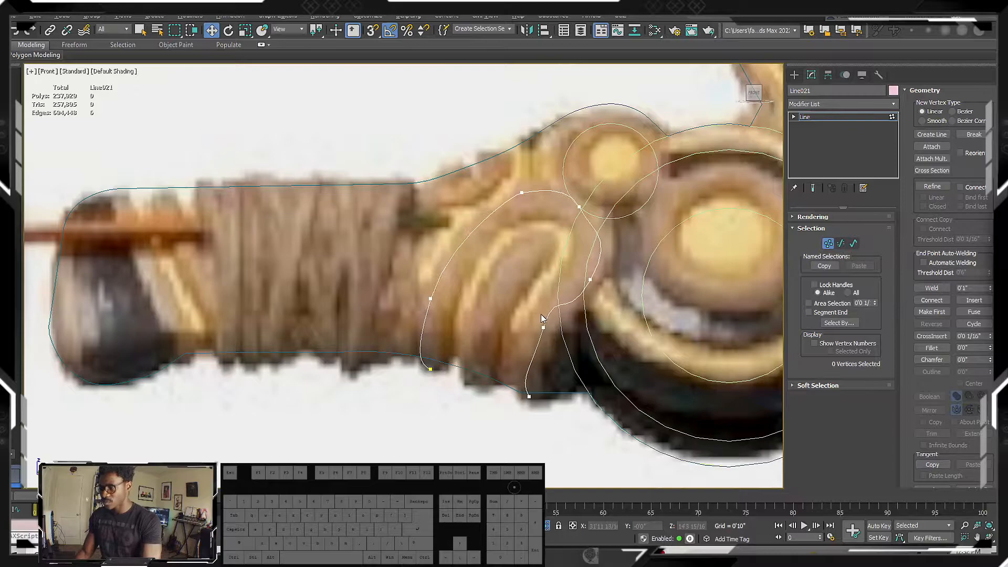
scroll(546, 310, down, 2)
key(1)
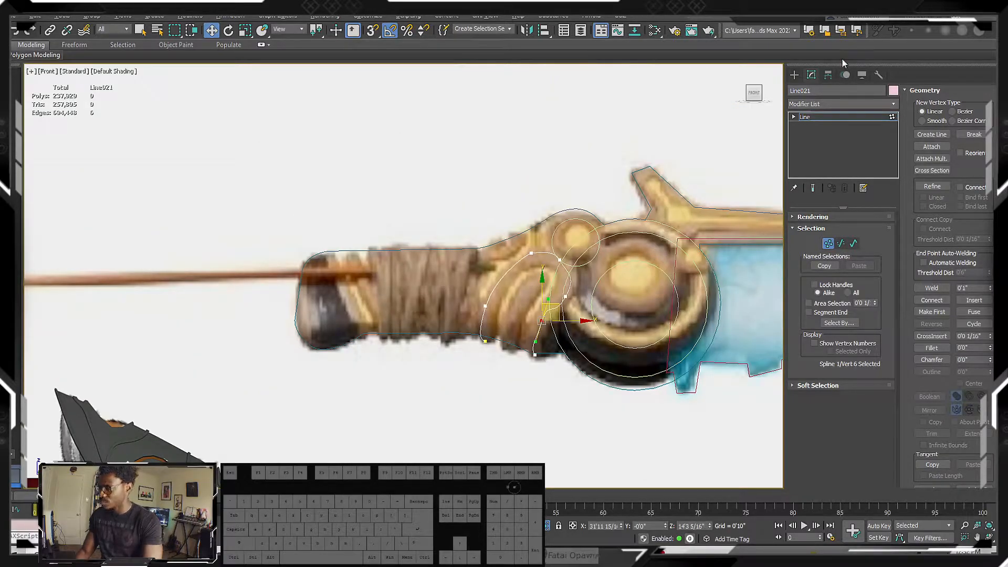
click(795, 75)
scroll(511, 320, up, 2)
click(512, 319)
scroll(553, 282, down, 2)
scroll(604, 244, up, 2)
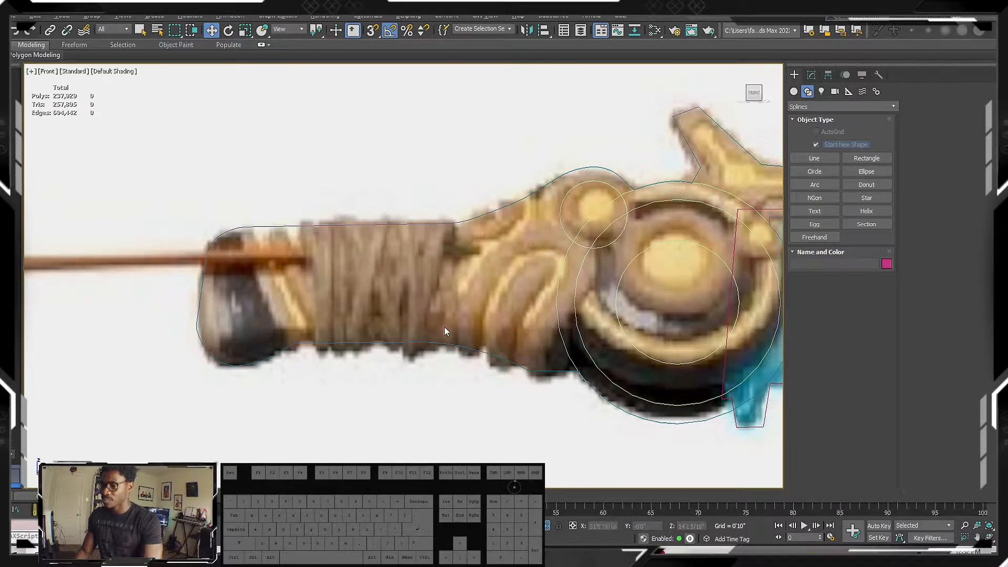
Select the dagger's handle outline spline and turn its Edit Poly modifier back on while leaving Shell off.
scroll(305, 337, down, 4)
alt+middle_drag(375, 320, 393, 310)
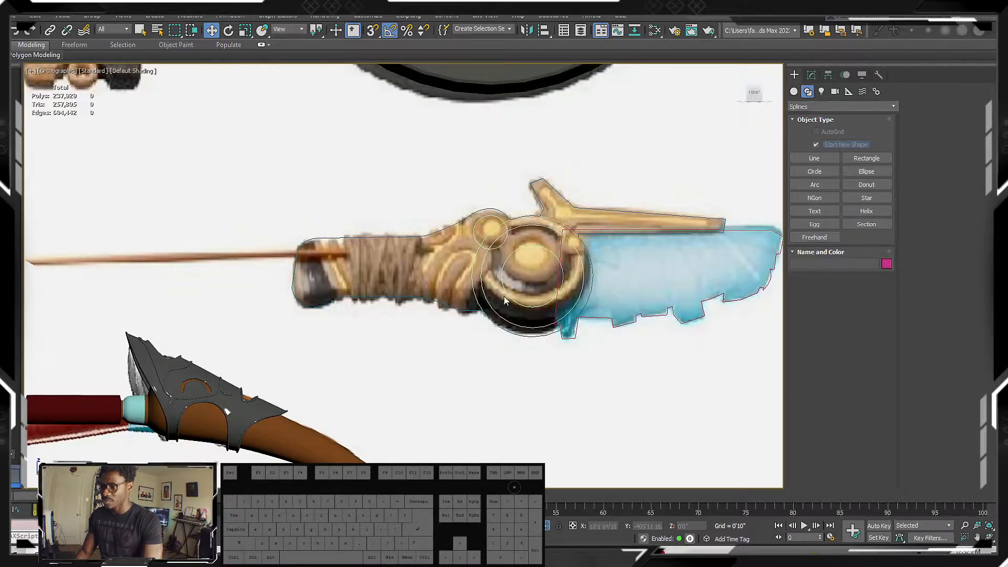
scroll(508, 295, up, 2)
scroll(461, 300, up, 2)
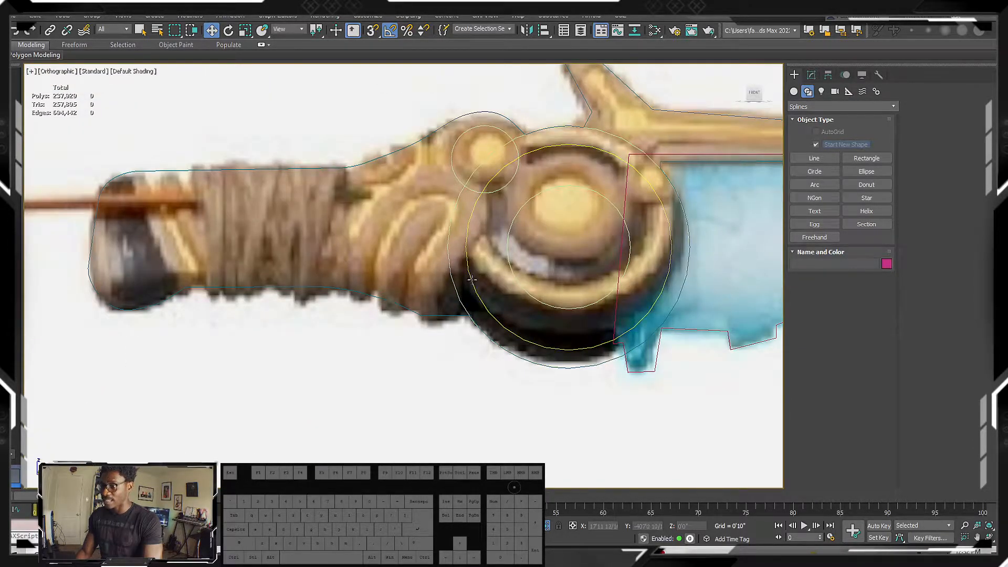
click(449, 262)
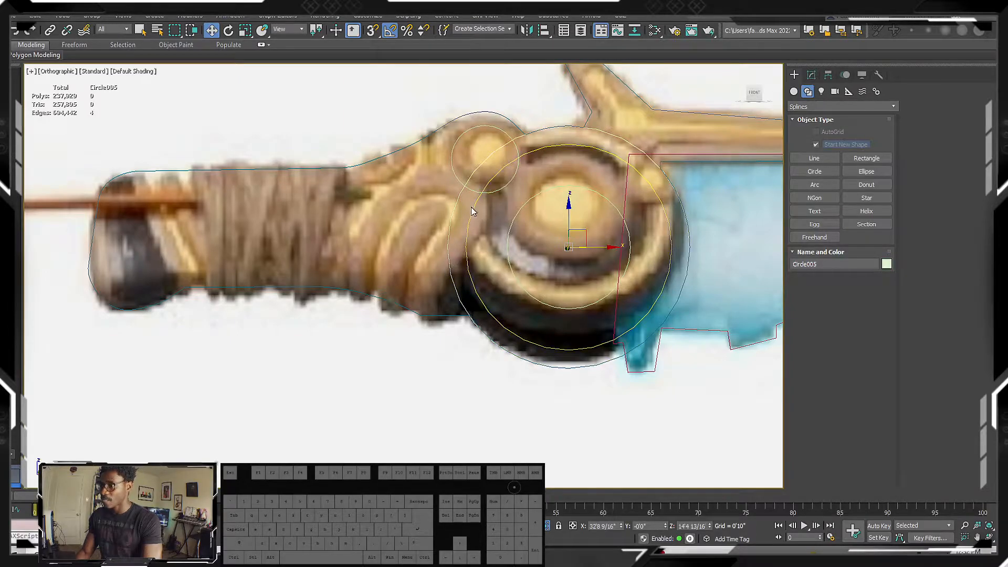
click(500, 112)
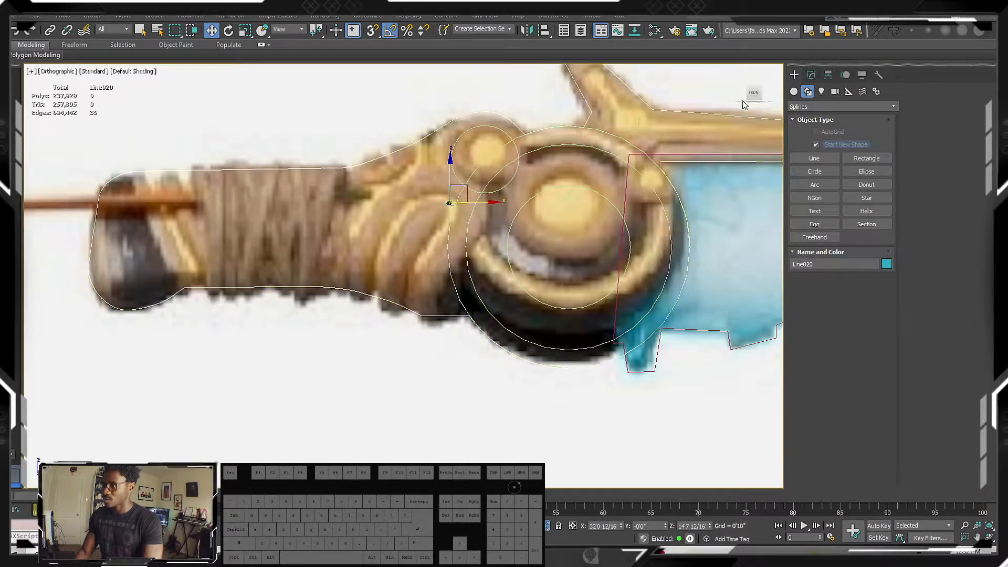
click(810, 75)
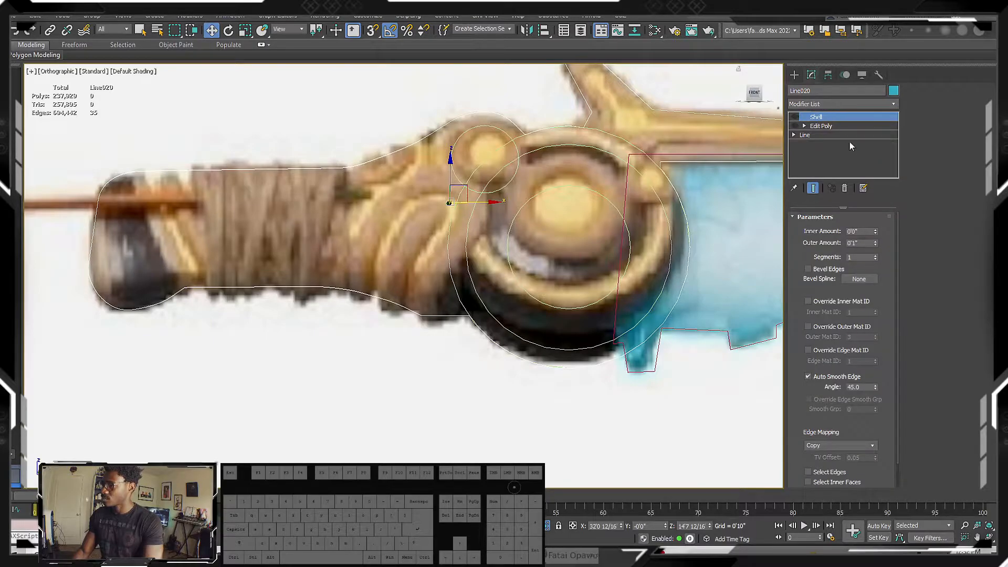
click(794, 126)
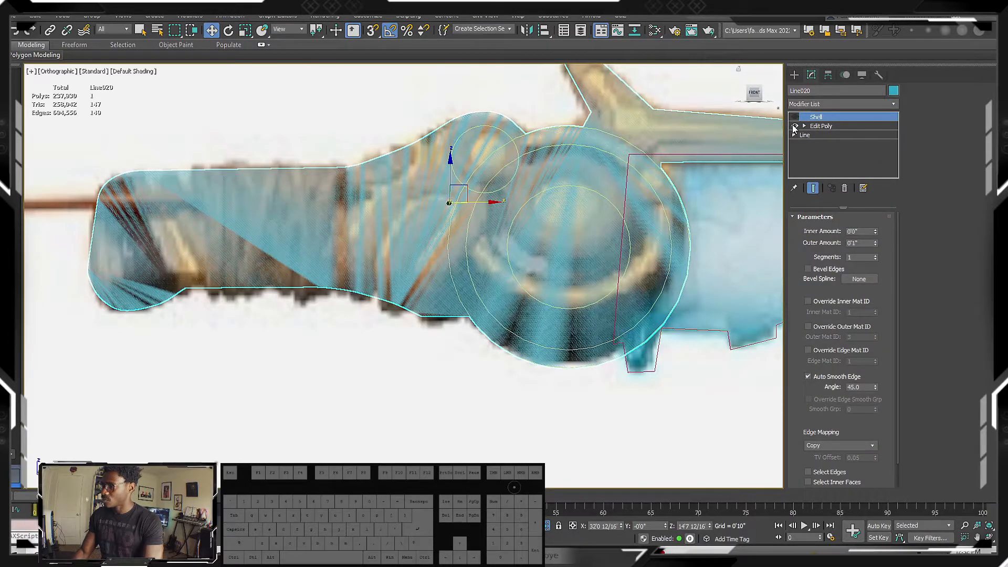
click(794, 116)
alt+middle_drag(587, 227, 621, 235)
click(819, 126)
click(797, 118)
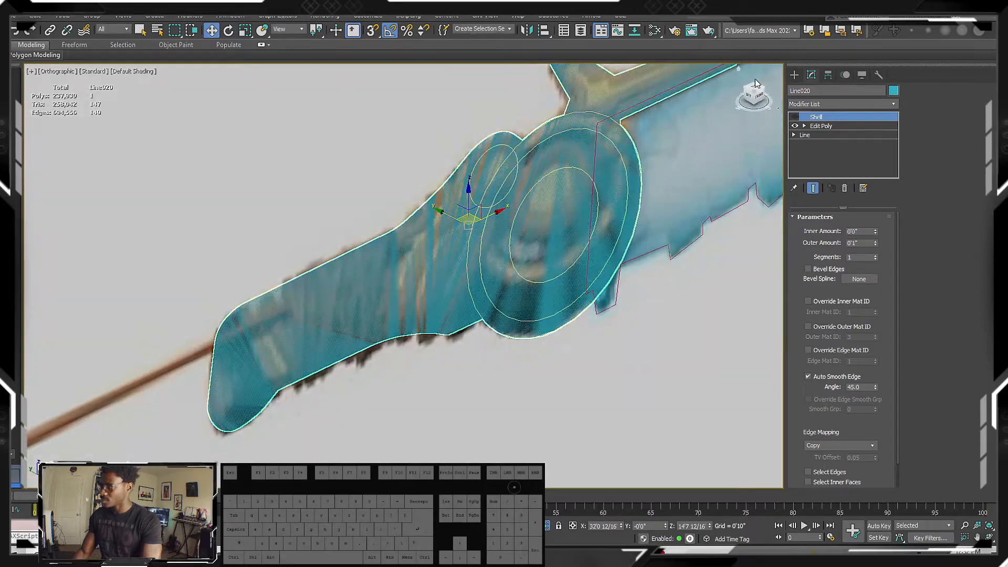
Move the handle mesh slightly forward to about -0'0 12/16" on Y and display it see-through over the reference in the front view.
click(792, 76)
drag(447, 220, 451, 223)
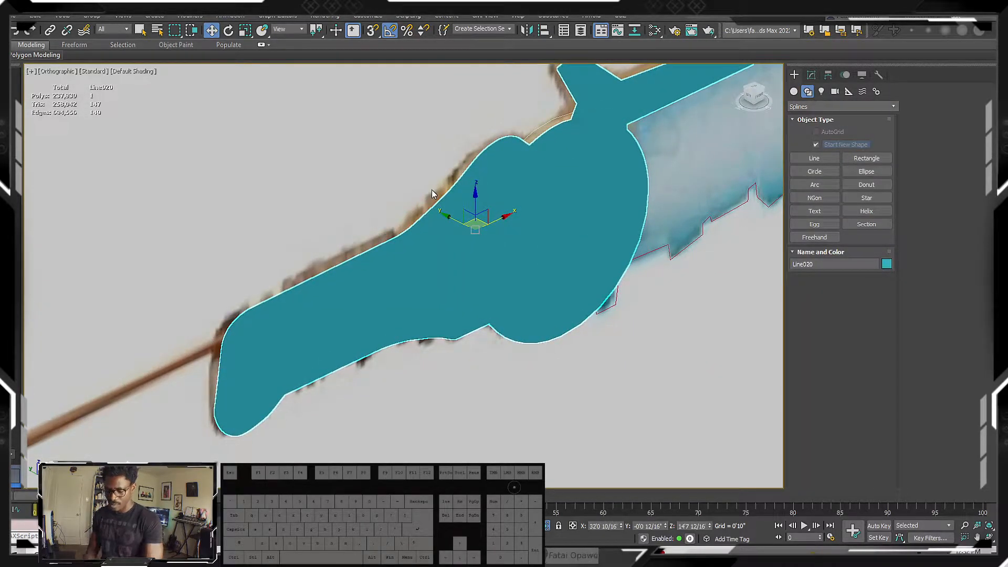
key(alt+x)
middle_drag(431, 190, 444, 236)
key(f)
scroll(435, 241, up, 5)
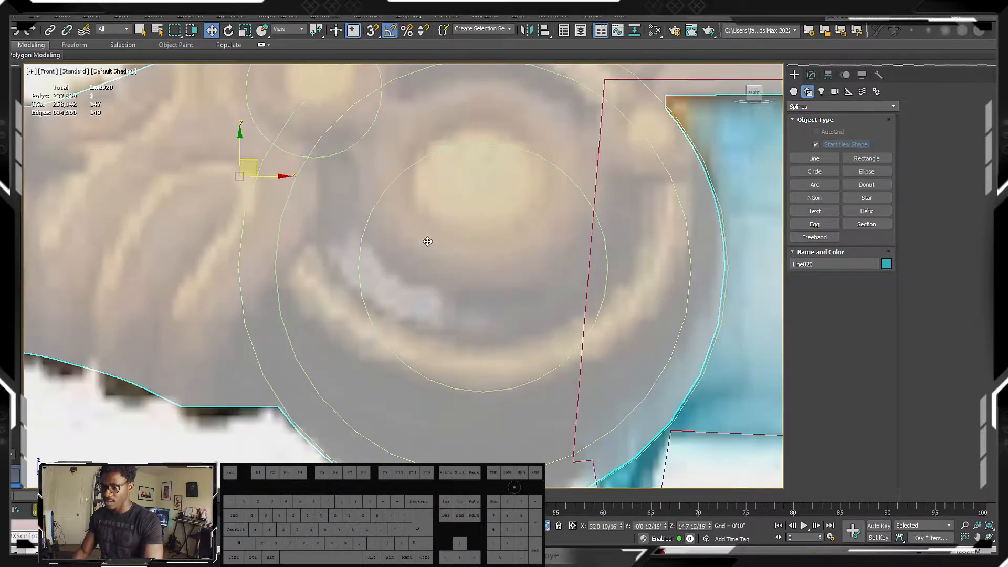
scroll(443, 234, down, 4)
middle_drag(459, 195, 469, 201)
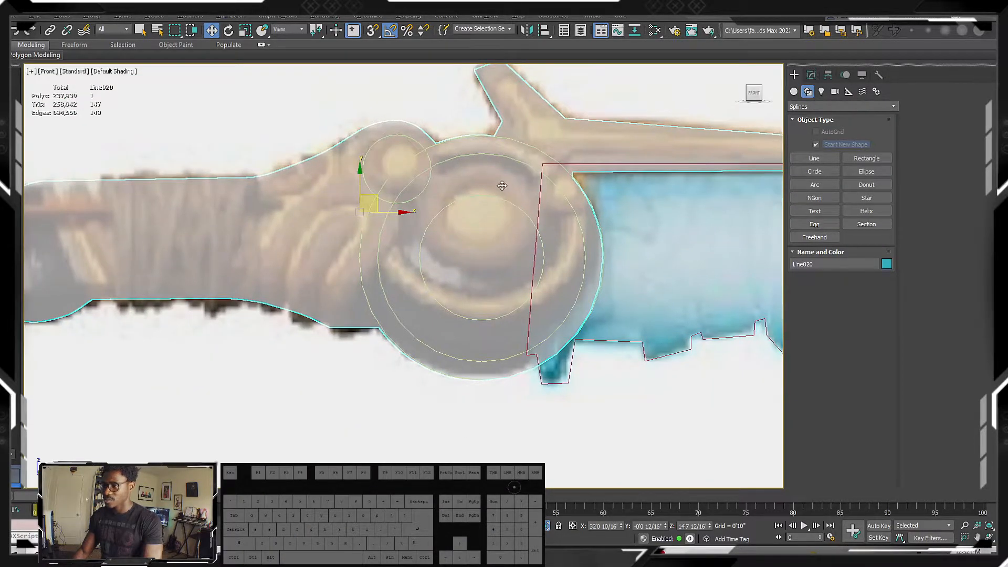
Add a second Edit Poly modifier beneath Shell on the handle and select its face at polygon level.
click(812, 74)
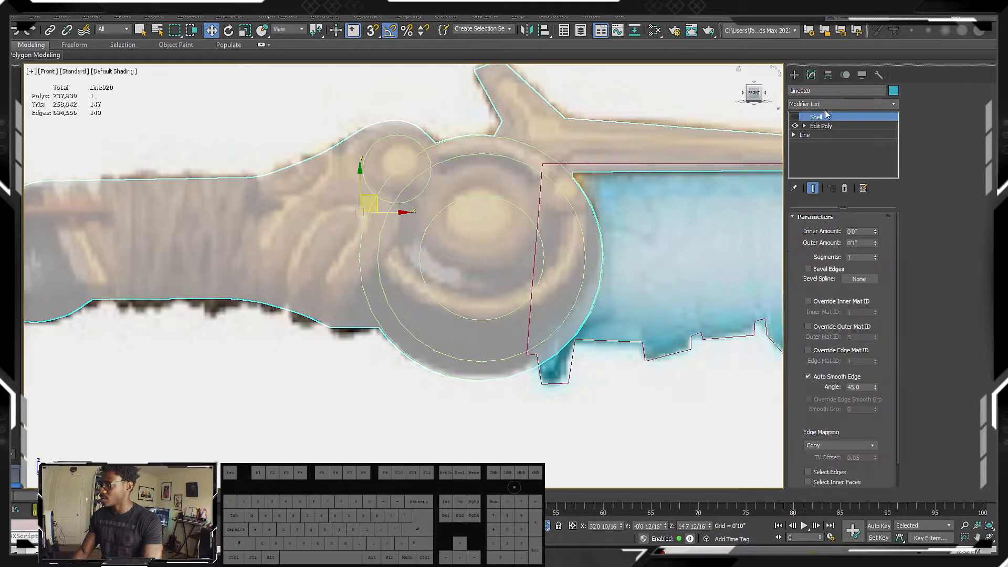
click(839, 126)
click(867, 103)
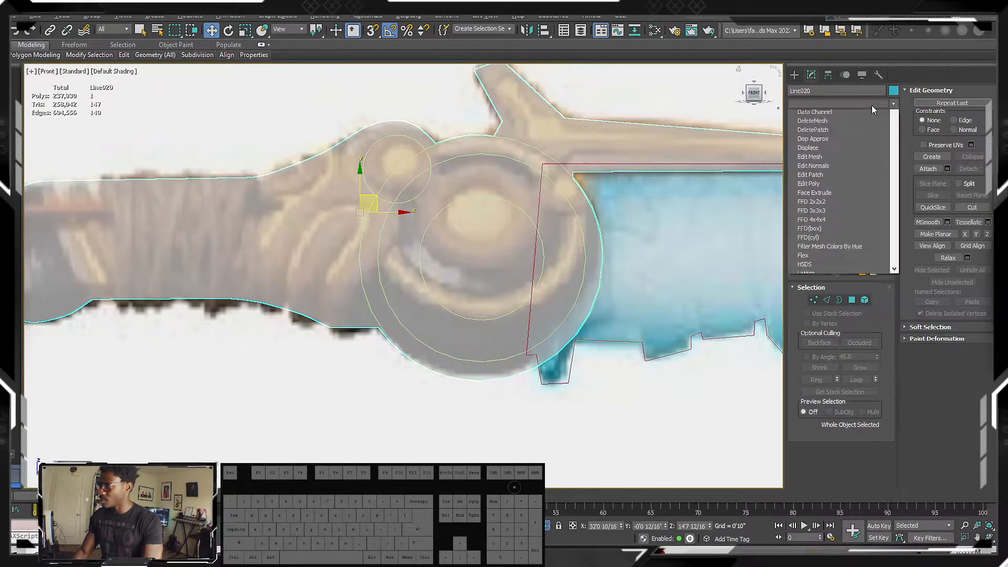
key(e)
click(842, 139)
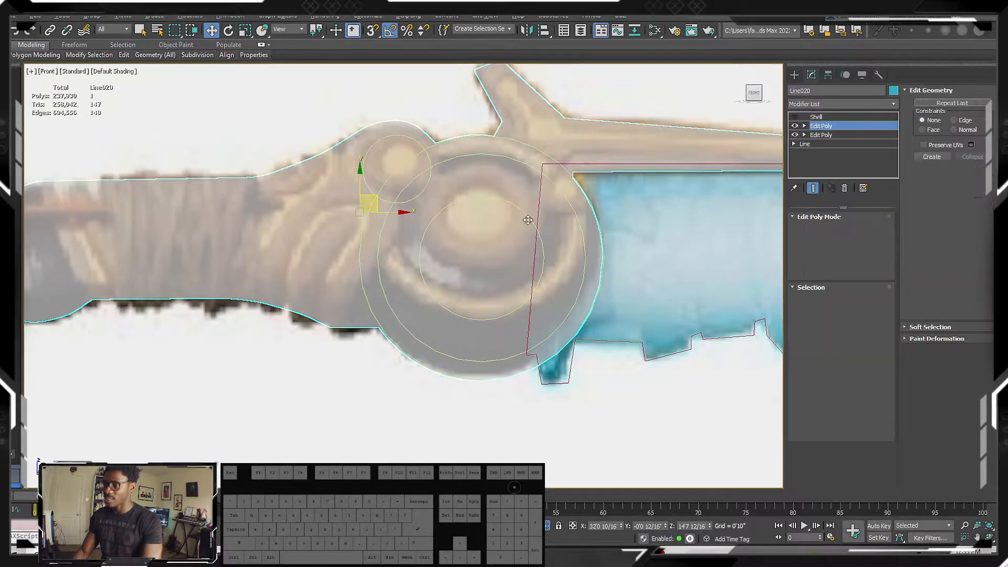
click(851, 300)
click(525, 257)
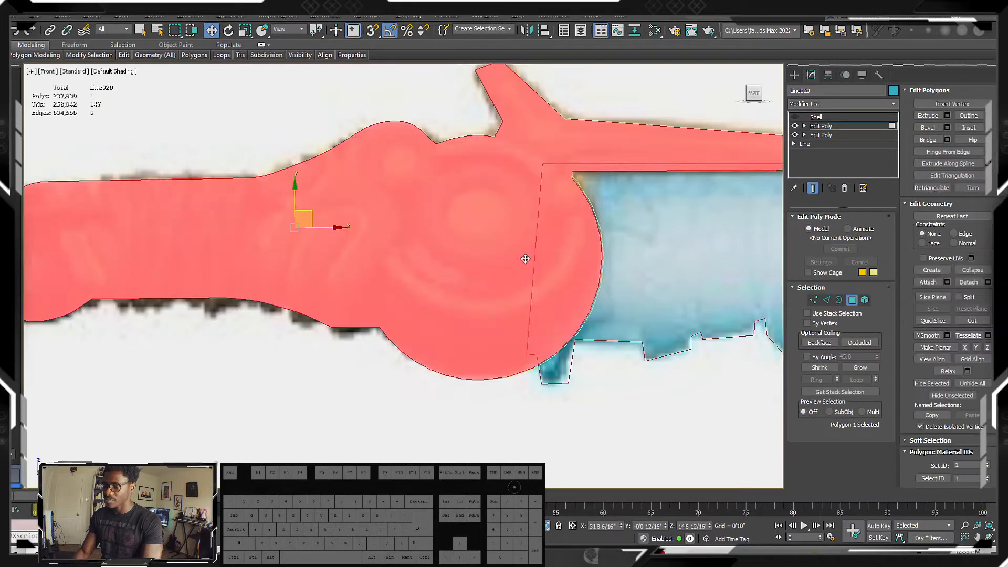
Turn on edged-faces display and examine the selected handle polygon.
middle_drag(520, 250, 537, 251)
scroll(564, 229, down, 3)
mouse_move(475, 202)
middle_down()
mouse_move(566, 230)
mouse_move(555, 239)
middle_up()
scroll(557, 232, up, 3)
key(F4)
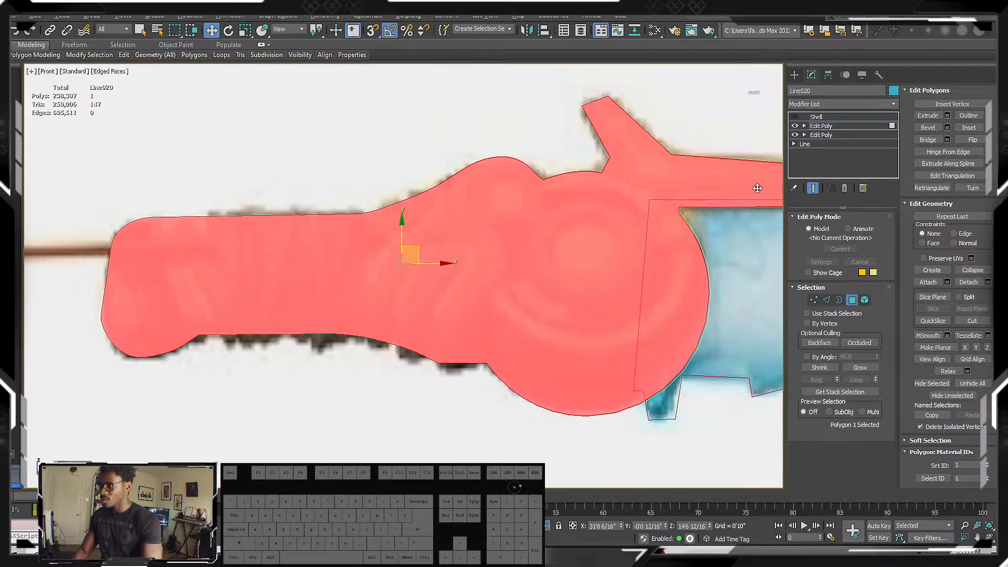
middle_drag(618, 252, 625, 252)
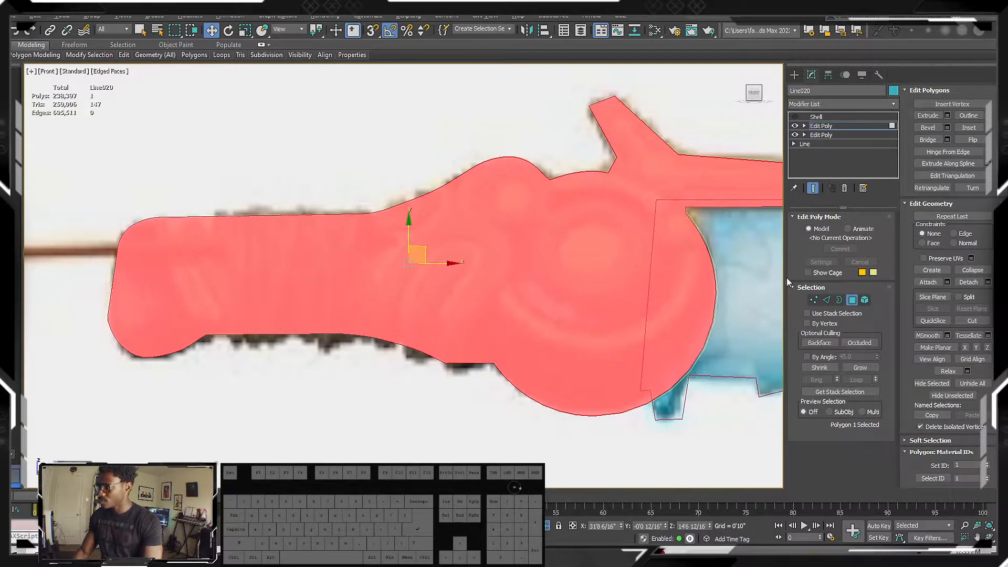
mouse_move(587, 285)
middle_down()
mouse_move(588, 258)
mouse_move(646, 274)
mouse_move(603, 293)
mouse_move(583, 271)
middle_up()
scroll(589, 267, down, 2)
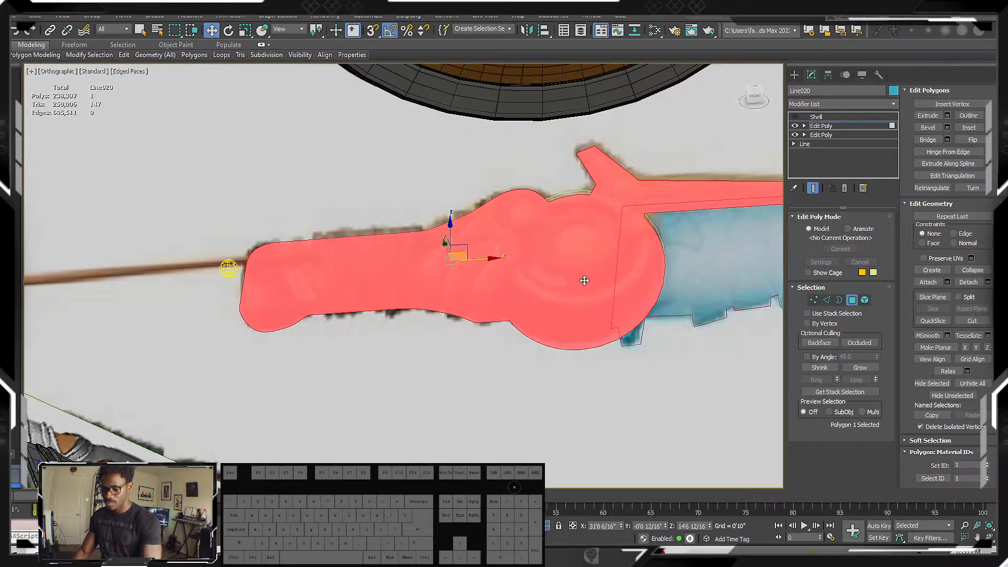
Examine the vertex spacing along the handle and hub outline at vertex level.
key(1)
scroll(342, 284, up, 3)
alt+middle_drag(373, 268, 409, 258)
scroll(410, 259, down, 2)
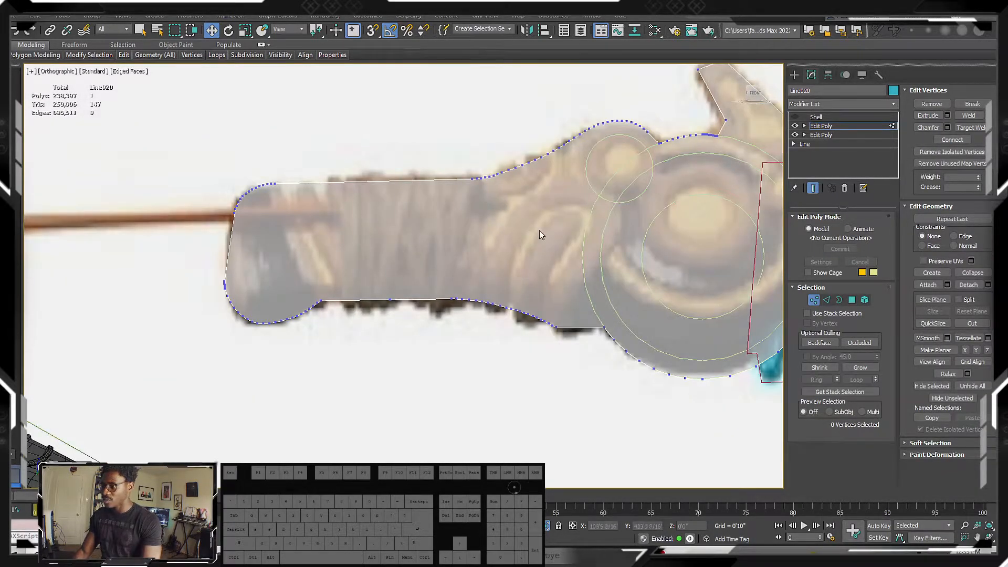
middle_drag(646, 168, 458, 146)
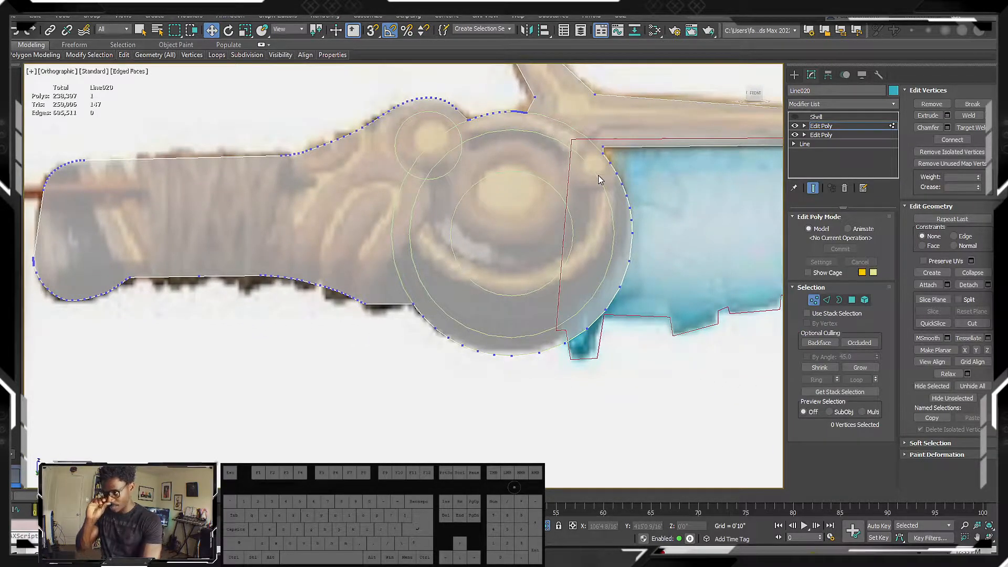
middle_drag(586, 173, 719, 187)
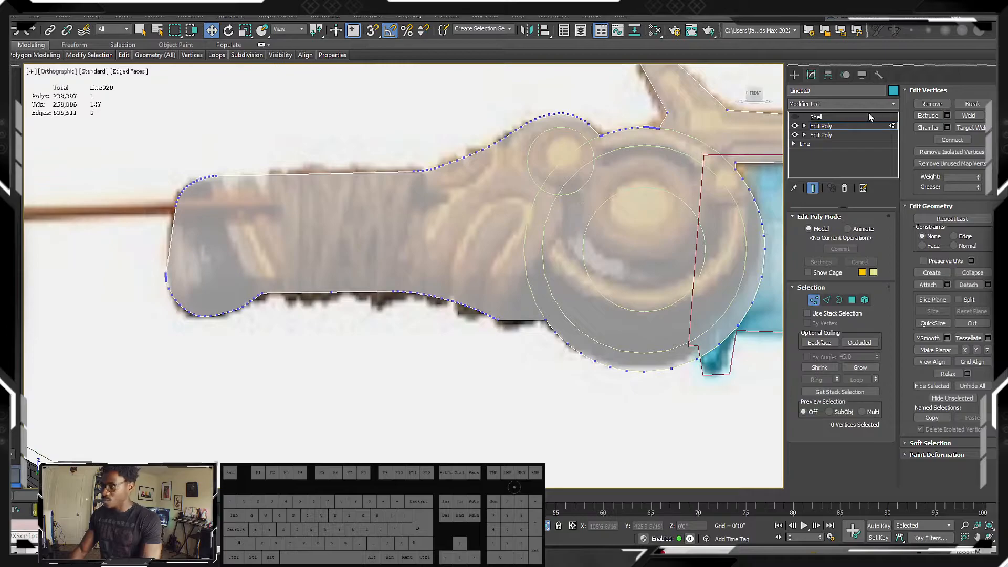
Delete both Edit Poly modifiers from the handle outline's stack, keeping Line and Shell.
click(830, 136)
click(830, 136)
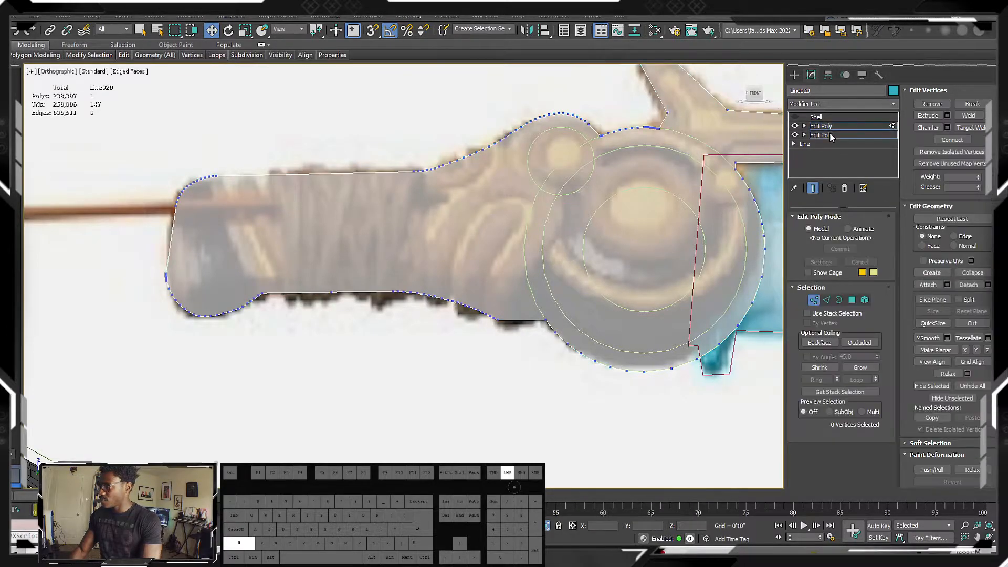
right_click(829, 134)
click(820, 128)
shift+click(824, 135)
right_click(824, 135)
click(843, 164)
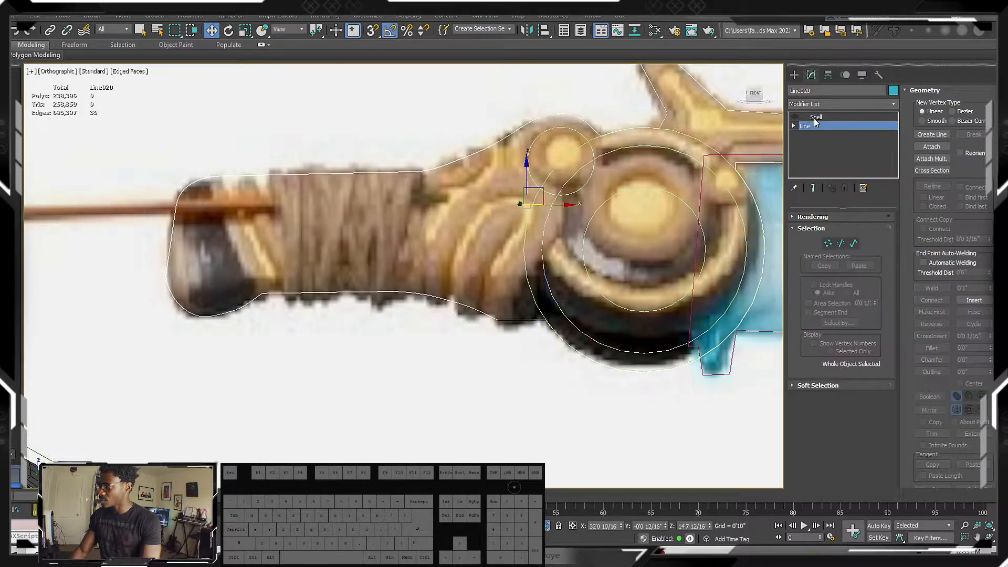
Add a Normalize Spline modifier between Line and Shell with knots shown, normalizing by a knot count of 116.
click(874, 105)
key(n)
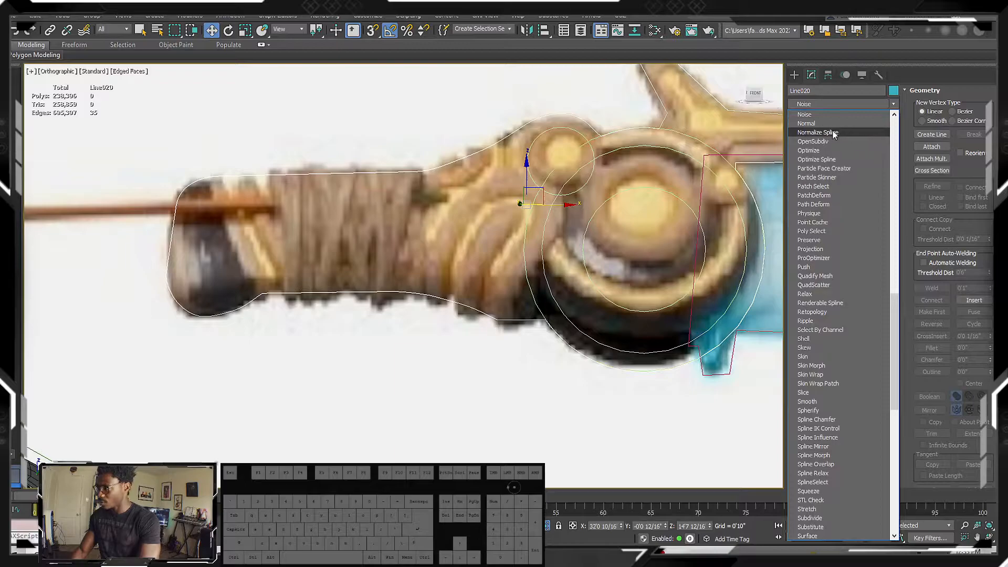
click(830, 134)
middle_drag(766, 182, 674, 188)
click(796, 230)
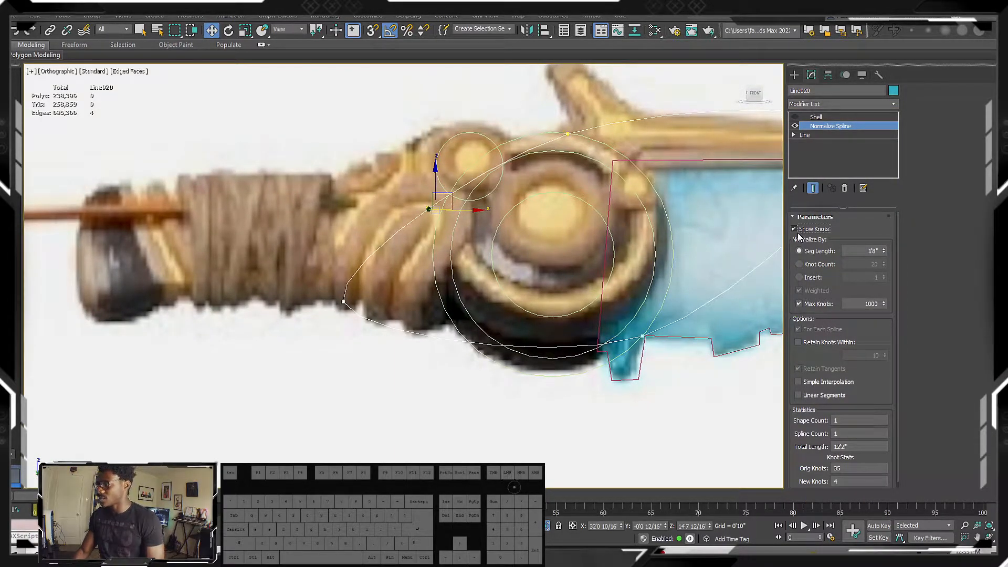
click(797, 263)
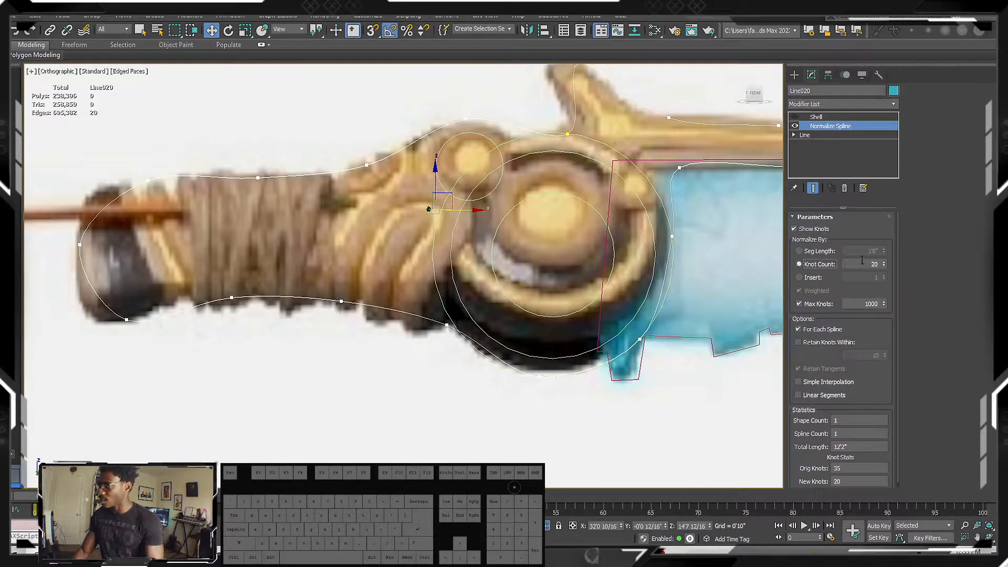
drag(883, 263, 884, 218)
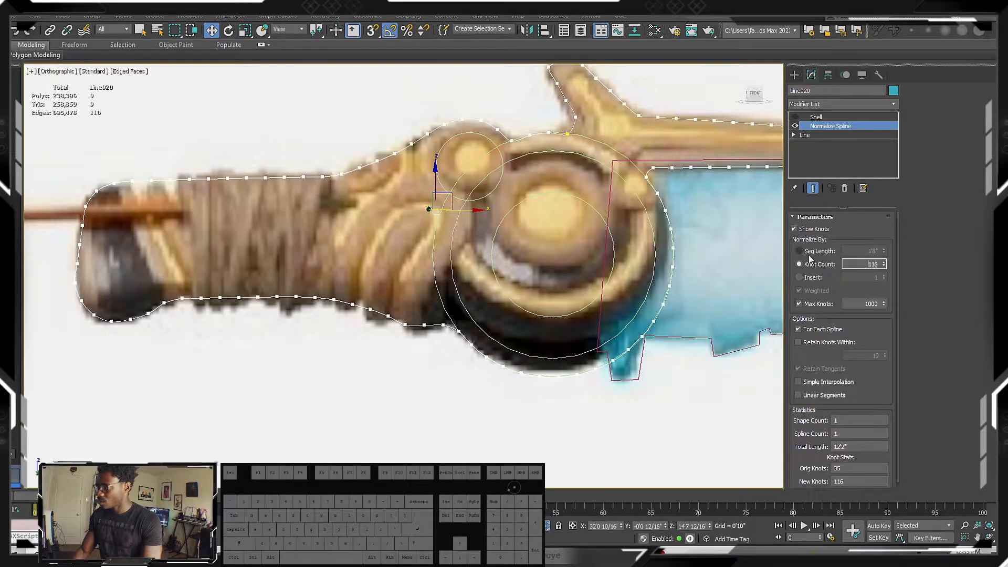
Try Retain Knots Within and Simple Interpolation on the normalized outline, and enable Linear Segments.
click(799, 342)
click(798, 342)
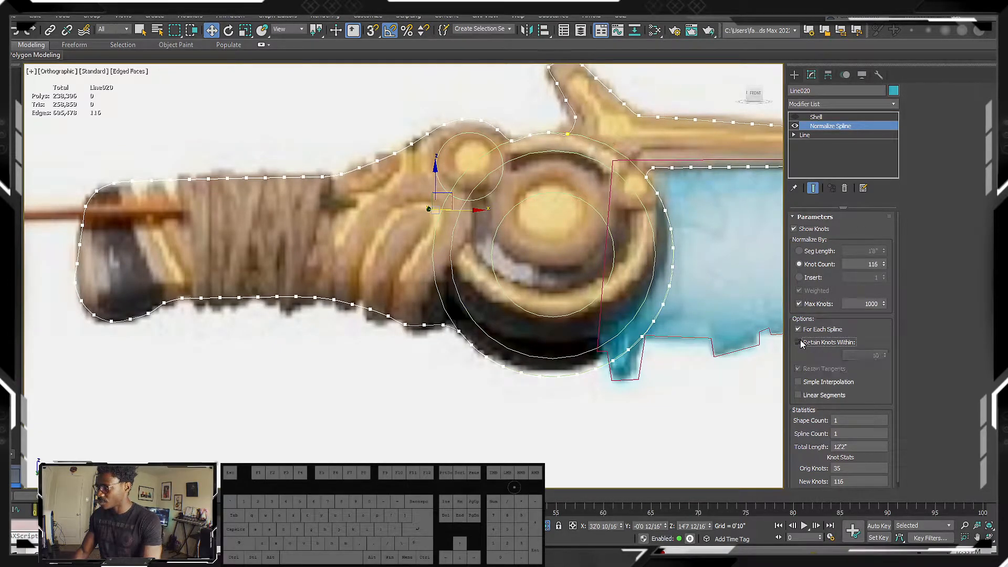
click(798, 381)
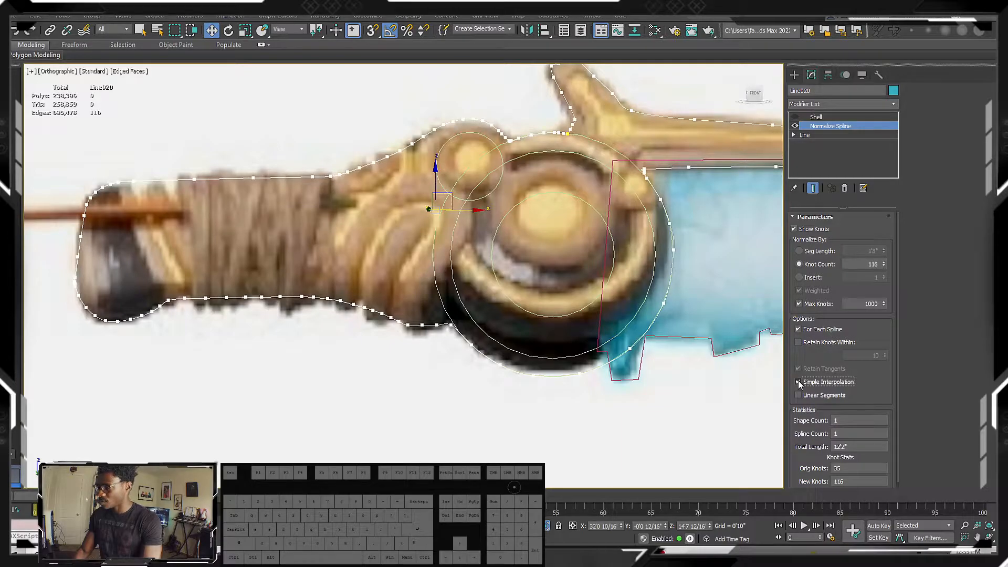
click(798, 395)
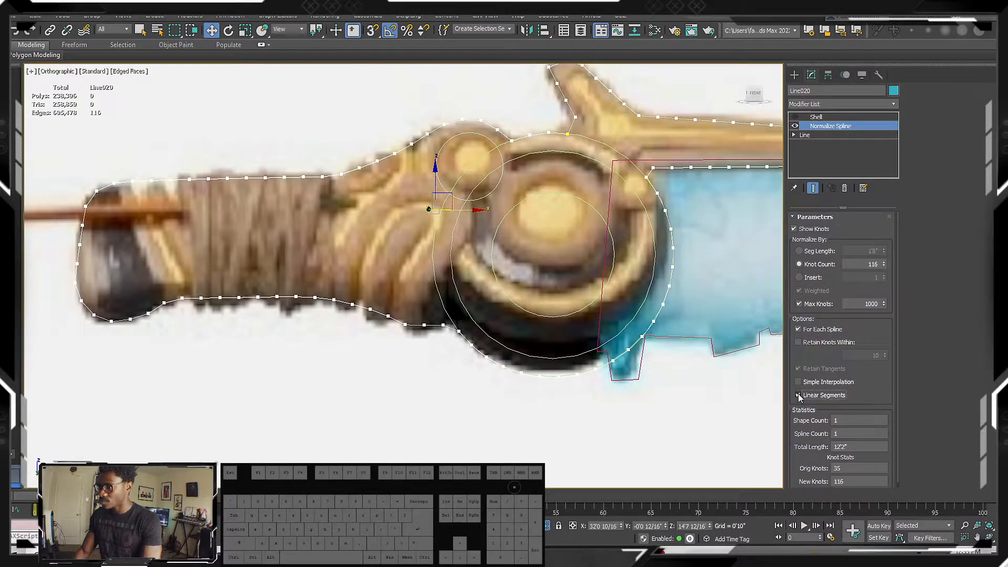
Set the Normalize Spline knot count to 167 and check the knots around the handle, hub and guard against the reference.
scroll(490, 173, down, 3)
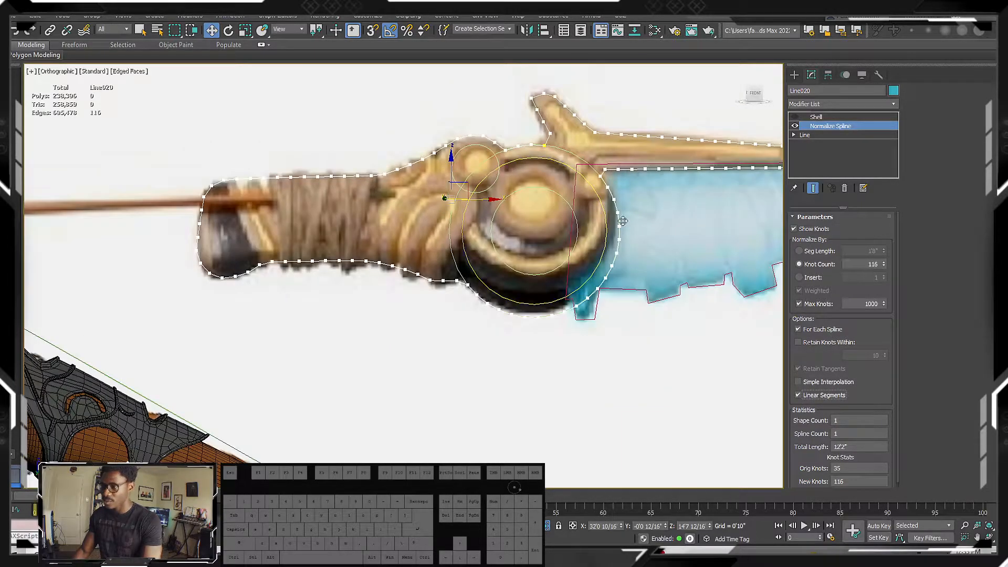
scroll(515, 261, up, 4)
scroll(502, 266, down, 5)
scroll(600, 162, up, 3)
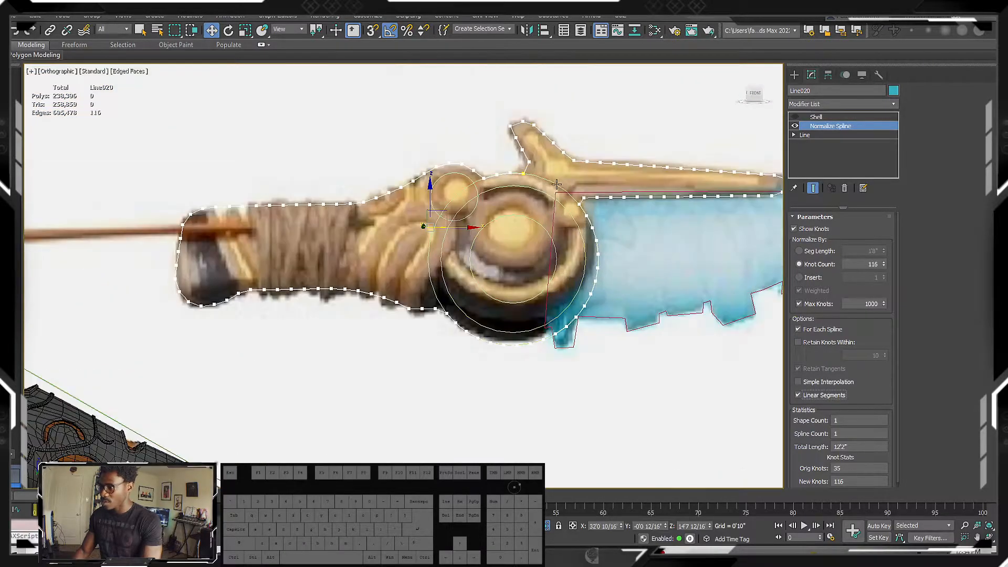
middle_drag(601, 161, 527, 157)
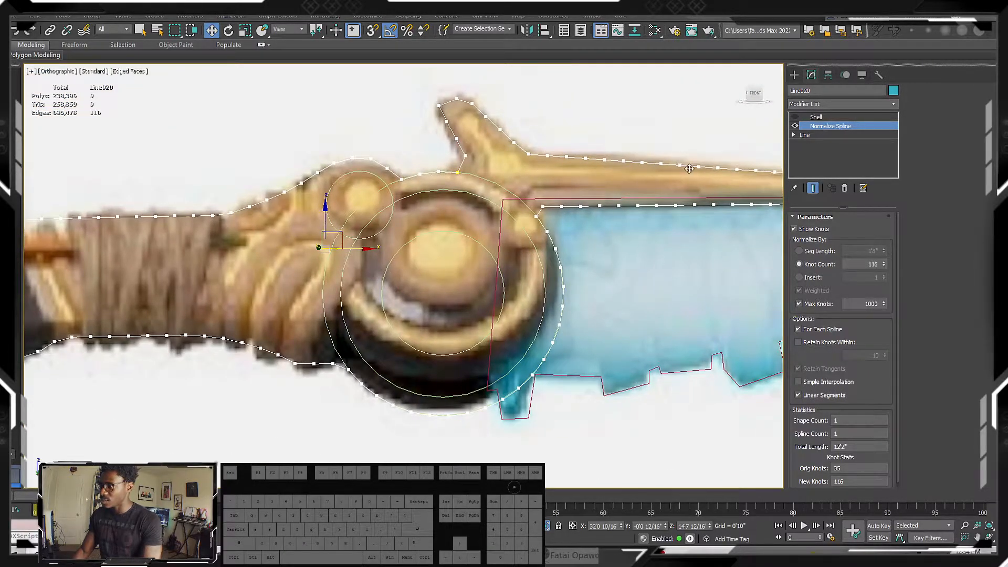
middle_drag(707, 164, 605, 155)
drag(884, 263, 887, 237)
middle_drag(369, 243, 598, 236)
middle_drag(75, 225, 201, 224)
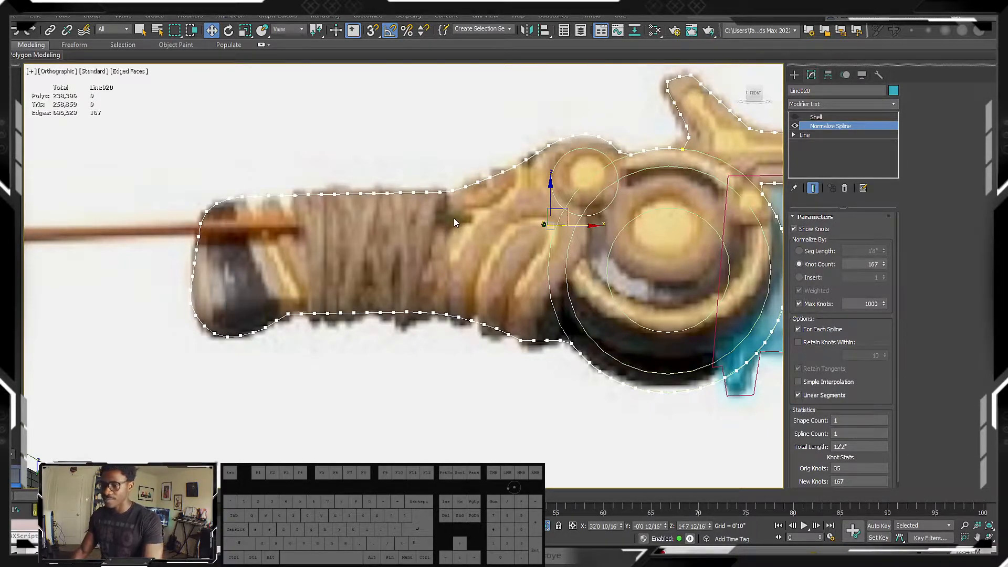
middle_drag(322, 260, 222, 263)
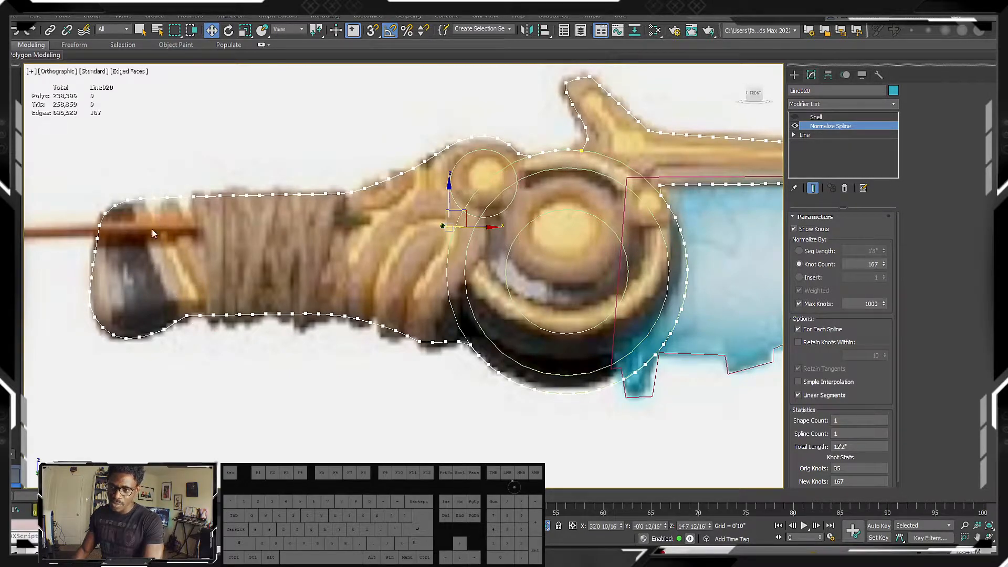
middle_drag(191, 241, 263, 244)
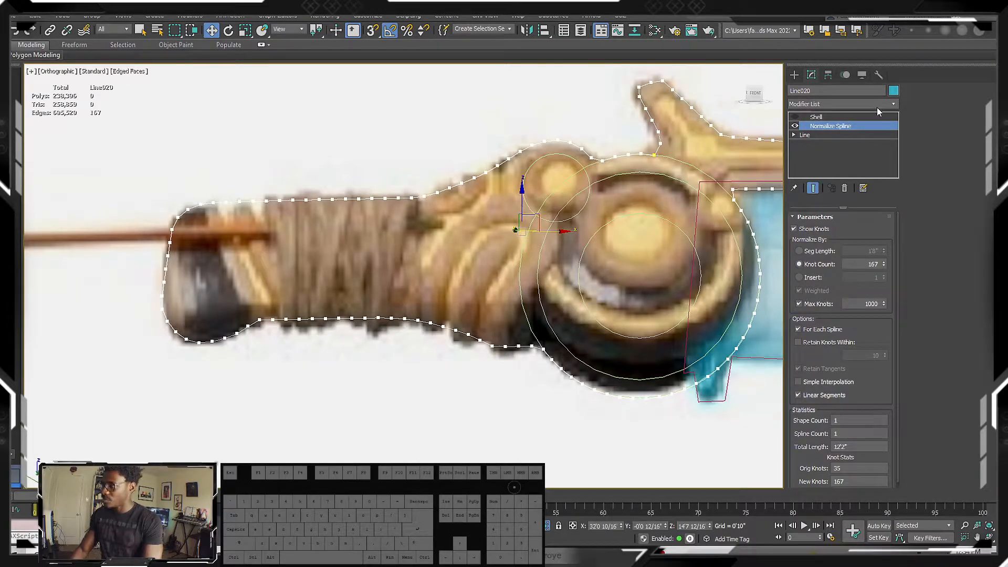
Add an Edit Poly modifier between Normalize Spline and Shell on the handle outline and enter its vertex level.
click(893, 103)
click(893, 103)
click(894, 104)
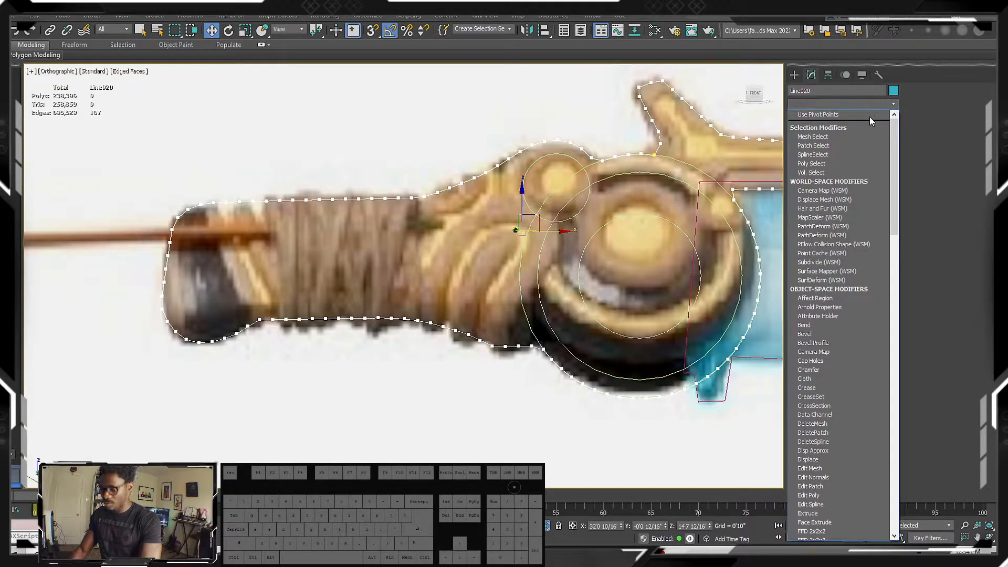
scroll(868, 118, down, 10)
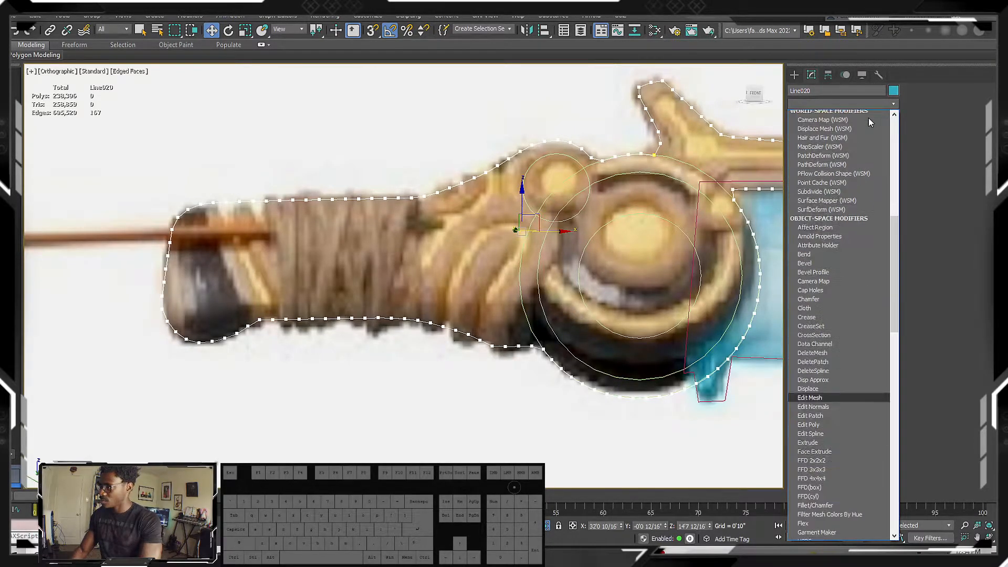
click(824, 137)
middle_drag(774, 175, 778, 189)
key(1)
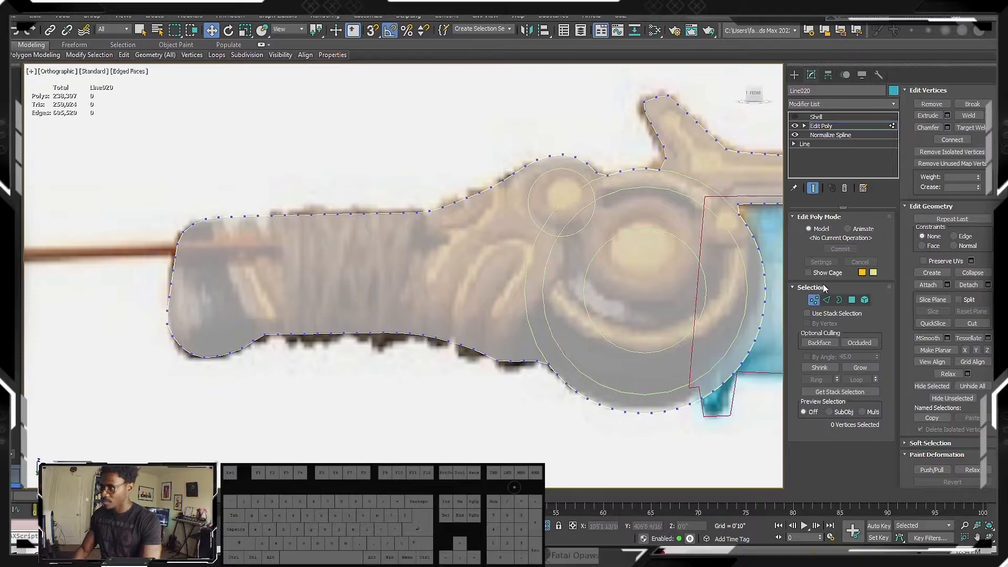
Toggle Normalize Spline off and on and examine the vertex spacing along the handle, hub and guard outline.
alt+middle_drag(761, 292, 633, 281)
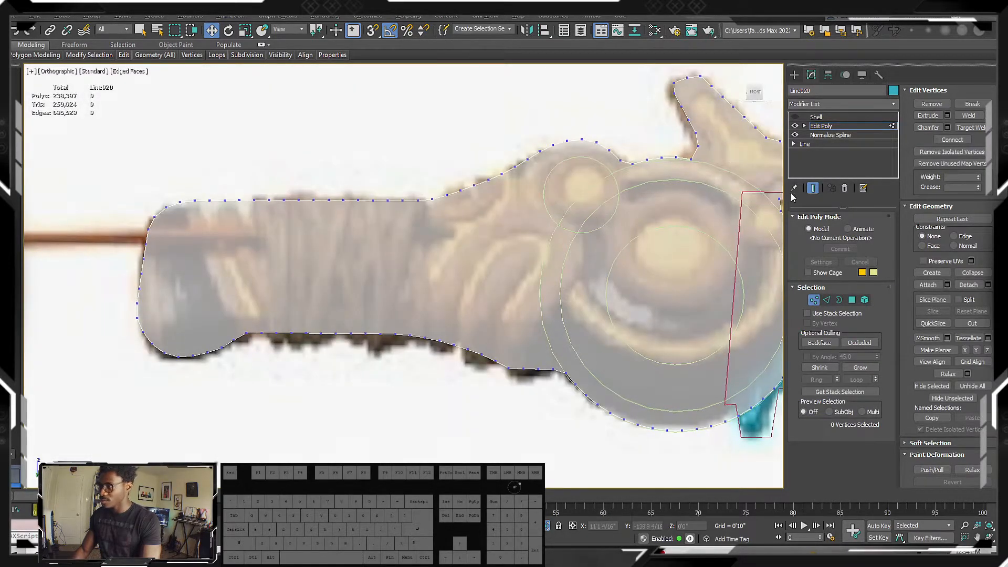
click(794, 135)
click(795, 136)
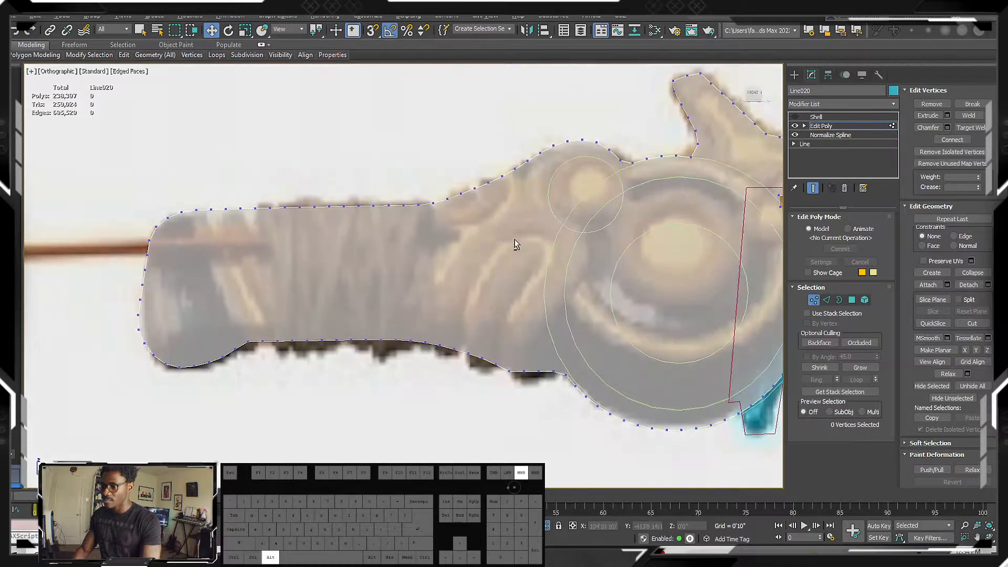
mouse_move(513, 241)
alt+middle_down()
mouse_move(499, 243)
mouse_move(585, 254)
mouse_move(632, 245)
mouse_move(500, 232)
mouse_move(508, 235)
alt+middle_up()
scroll(538, 234, down, 4)
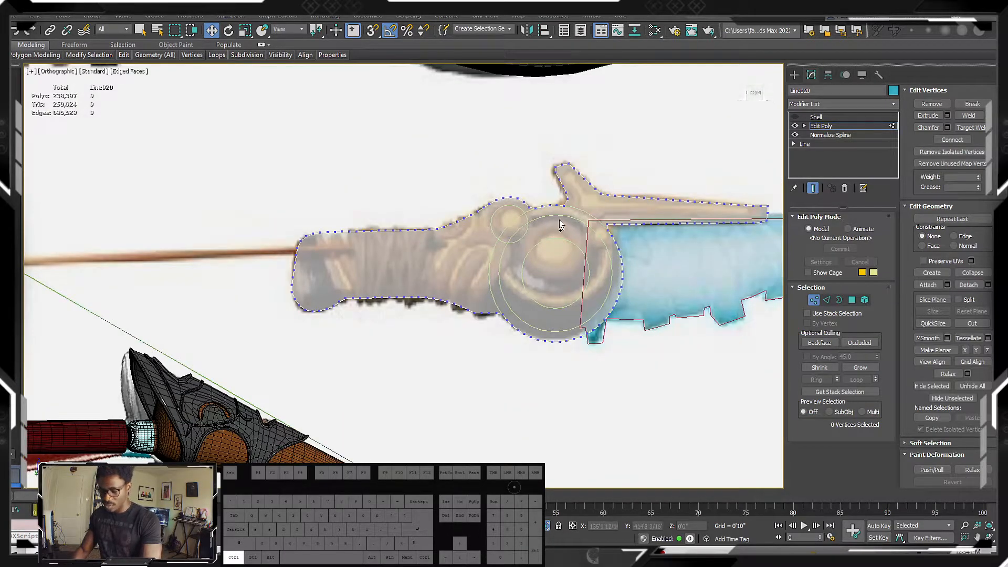
Leave vertex editing and make Shell the active modifier in the outline's stack.
key(ctrl+v)
click(487, 317)
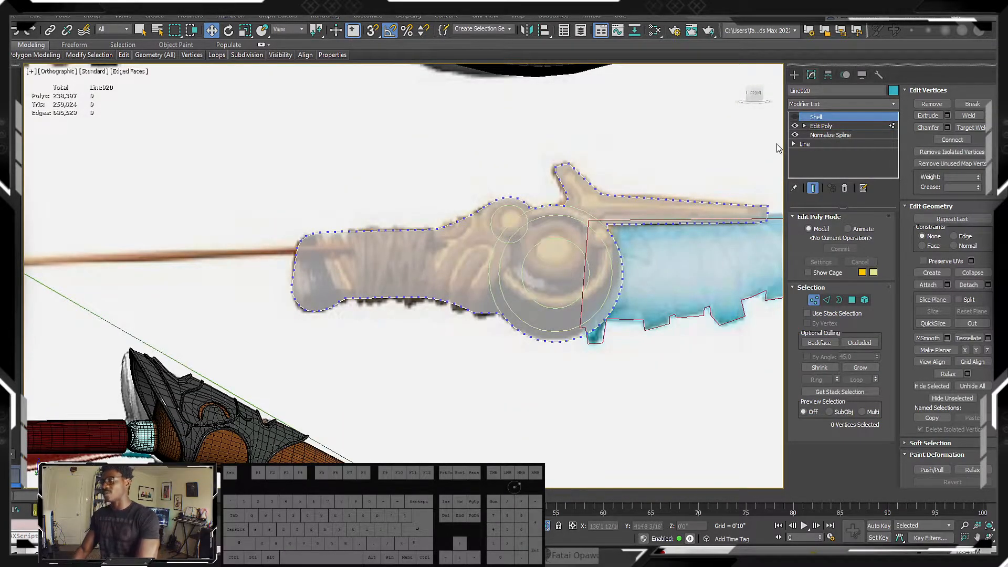
right_click(640, 202)
click(689, 167)
click(472, 241)
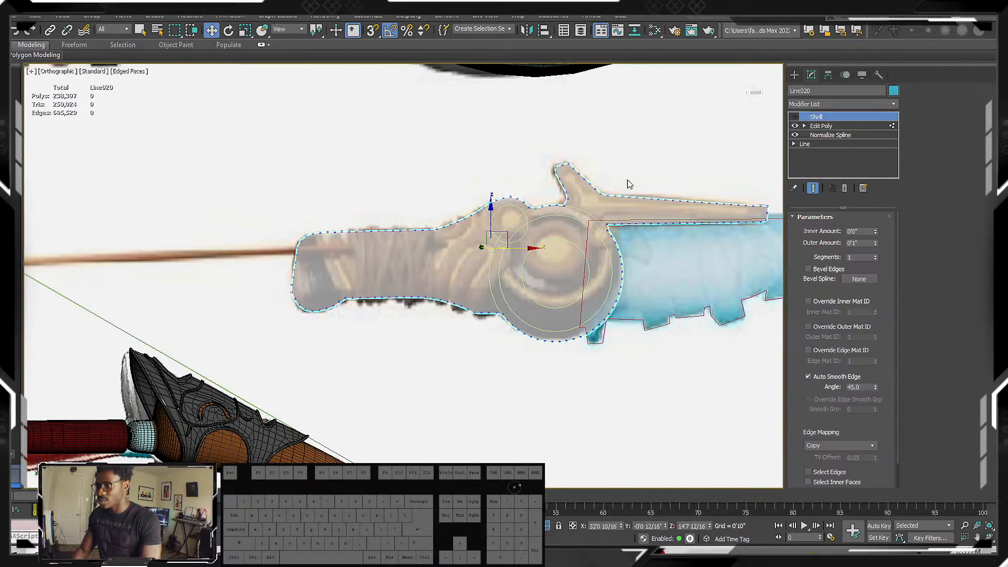
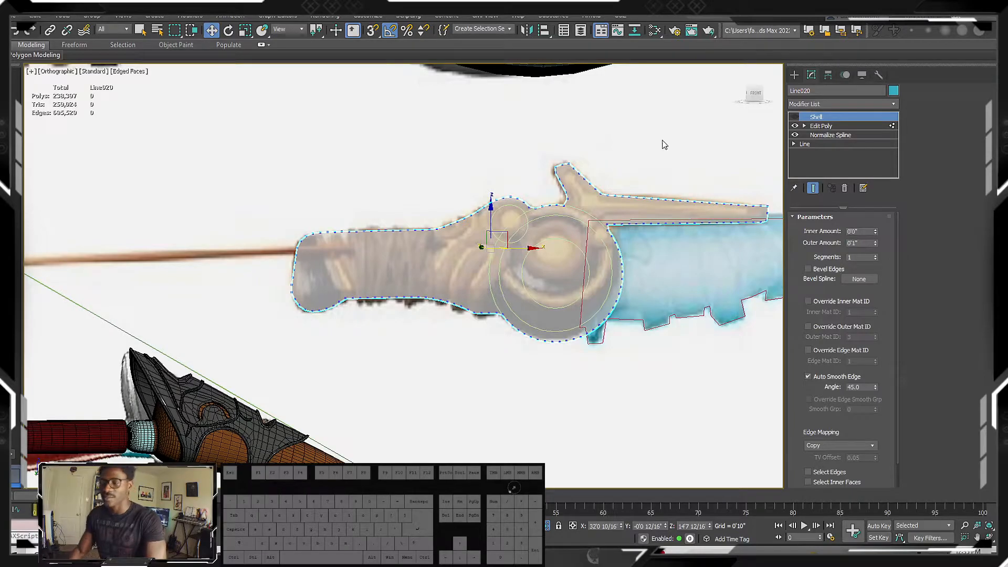
Add a Retopology modifier above the disabled Shell modifier on the weapon handle outline.
alt+middle_drag(551, 251, 482, 274)
mouse_move(394, 267)
alt+middle_down()
mouse_move(416, 267)
mouse_move(406, 270)
alt+middle_up()
scroll(315, 294, up, 4)
scroll(313, 263, down, 3)
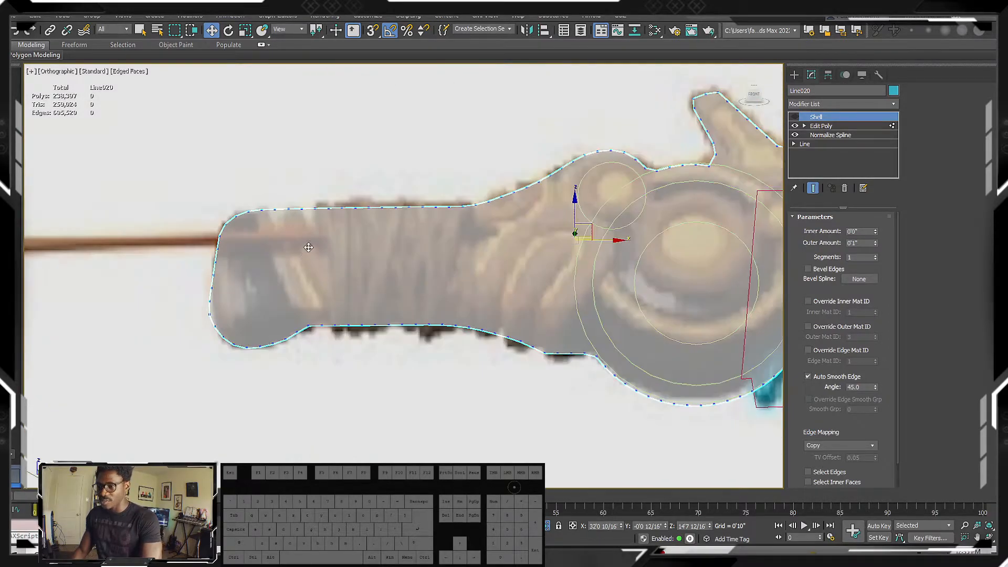
scroll(283, 233, up, 3)
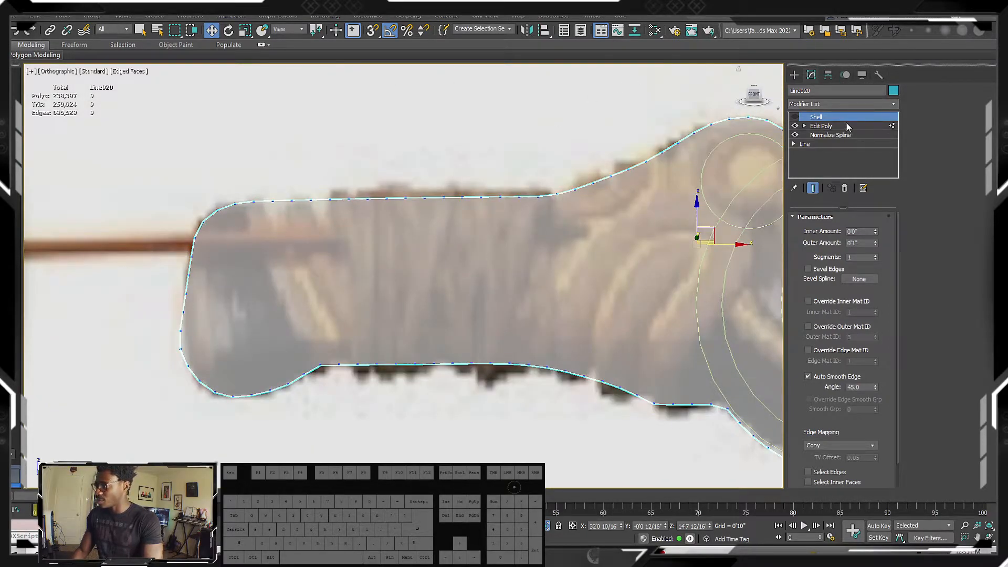
click(856, 105)
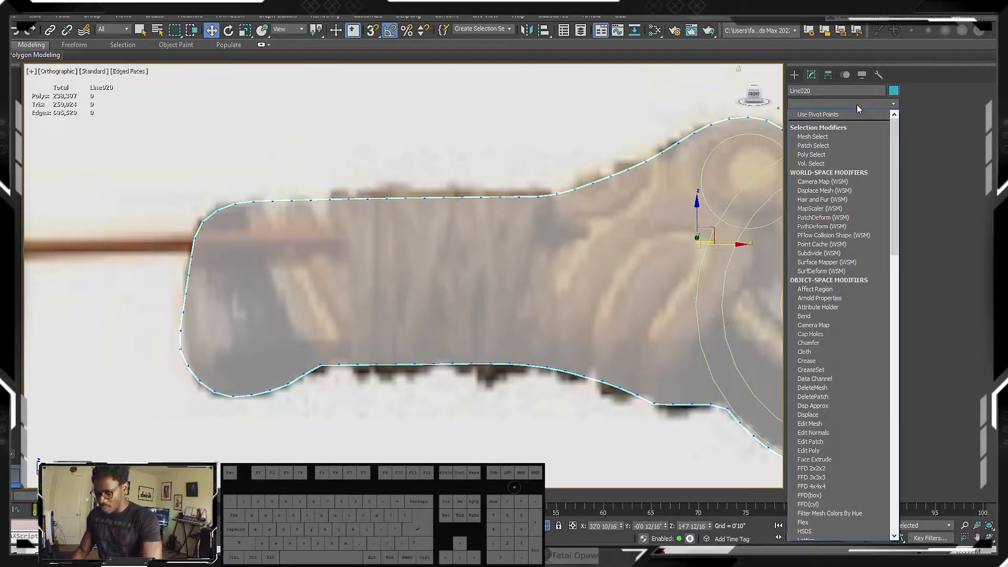
key(t)
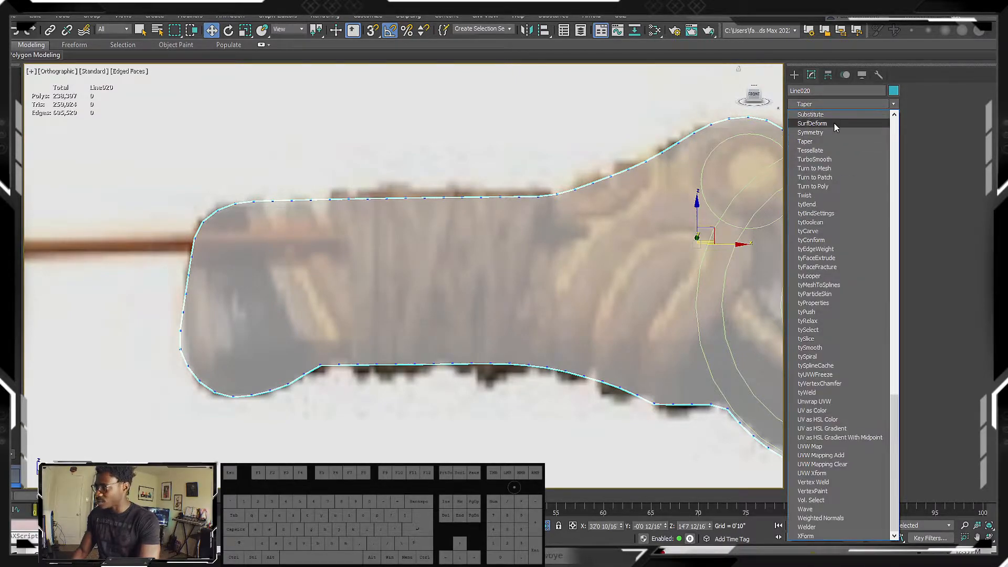
scroll(866, 336, up, 3)
scroll(847, 293, up, 5)
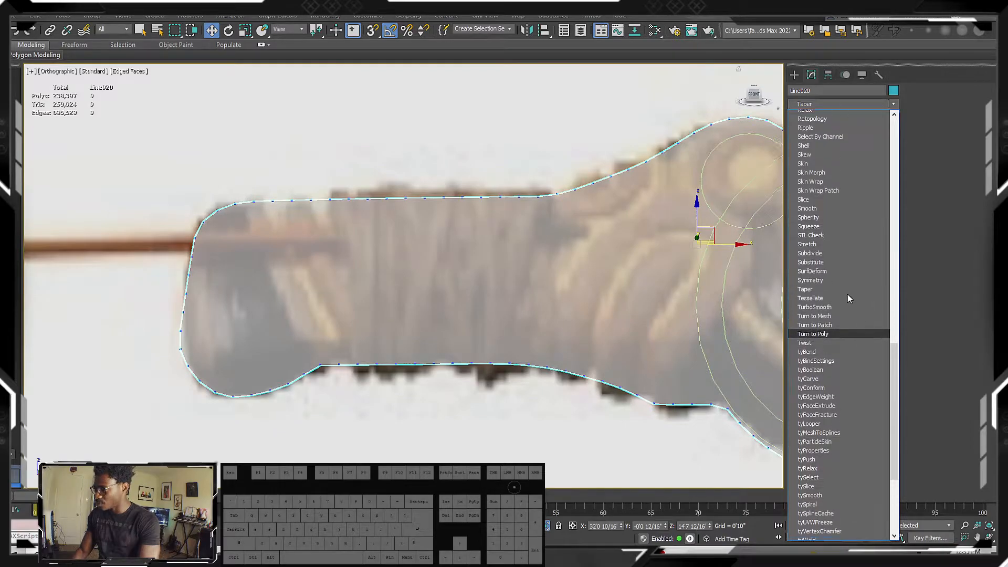
click(831, 186)
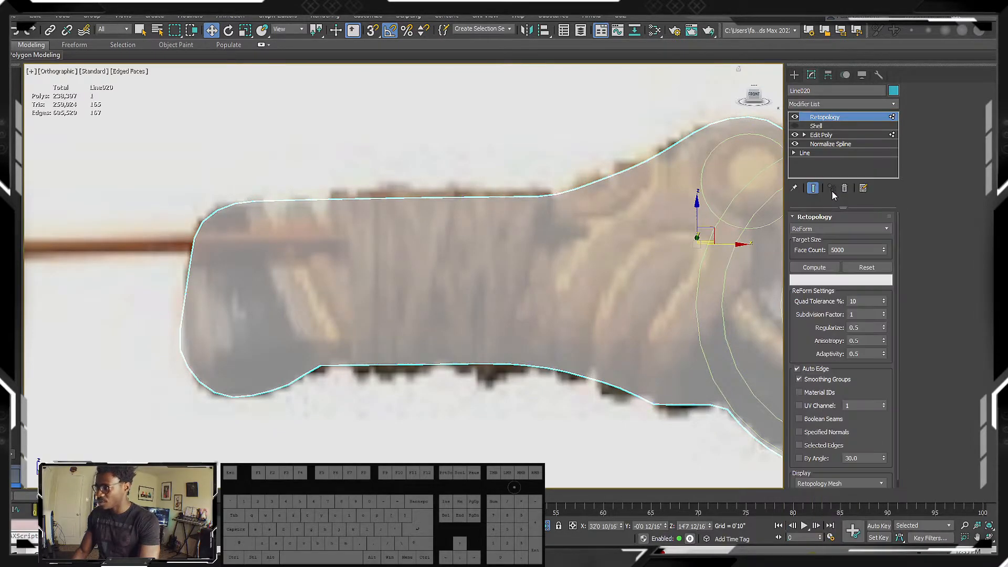
Set the ReForm retopology face count to 1000, compute the handle mesh and show its edged faces.
middle_drag(576, 288, 528, 266)
scroll(582, 299, up, 1)
key(F4)
key(F3)
key(F3)
key(F4)
scroll(528, 266, down, 2)
key(F4)
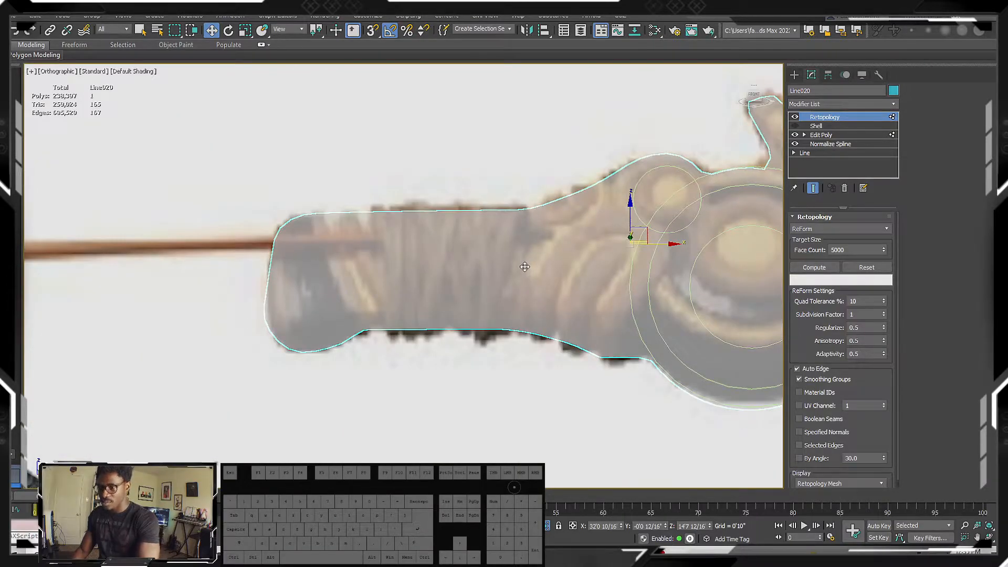
double_click(836, 251)
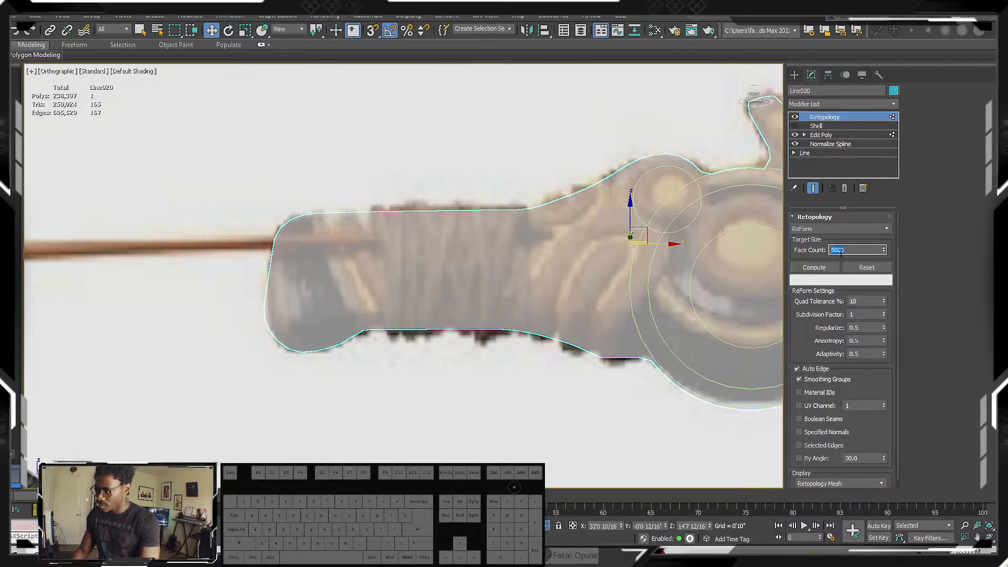
text(1000)
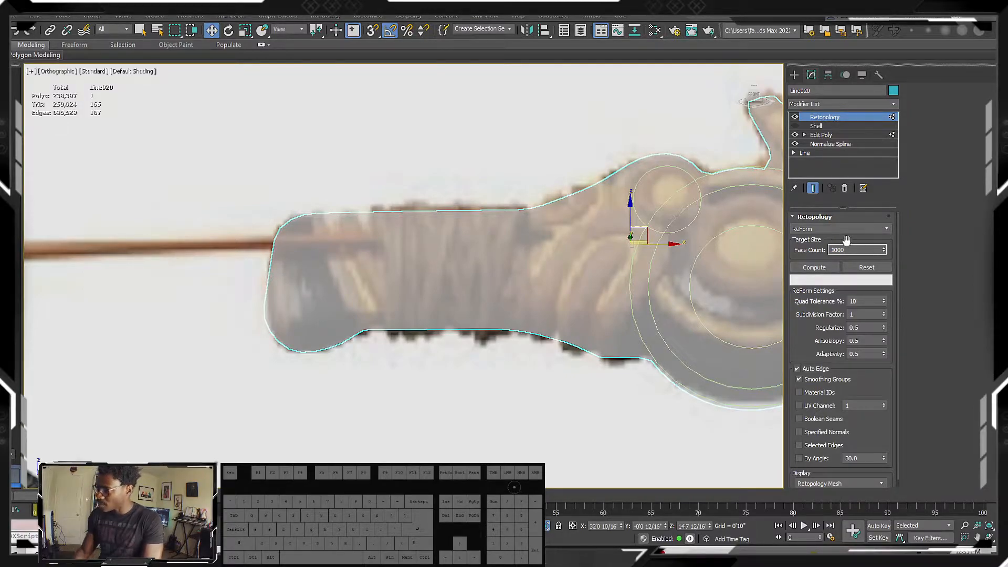
click(822, 267)
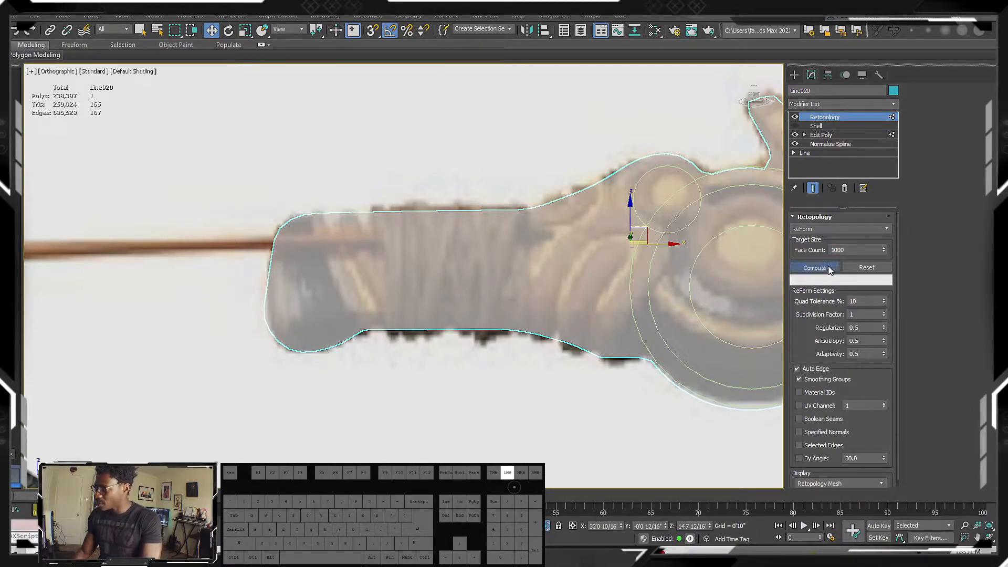
key(F4)
middle_drag(622, 307, 567, 285)
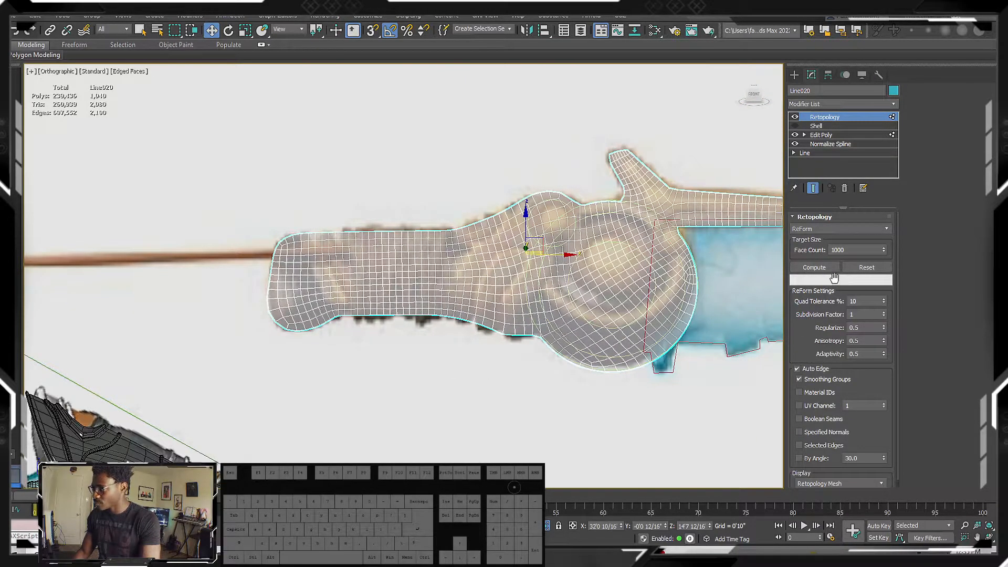
Lower the retopology face count to 500 and recompute the handle mesh with ReForm.
click(847, 247)
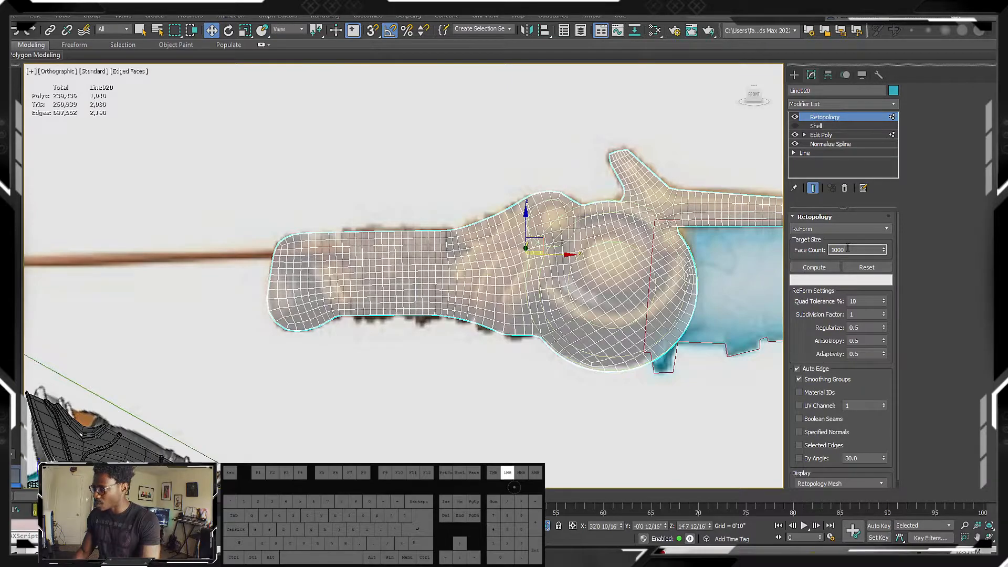
middle_drag(657, 255, 534, 249)
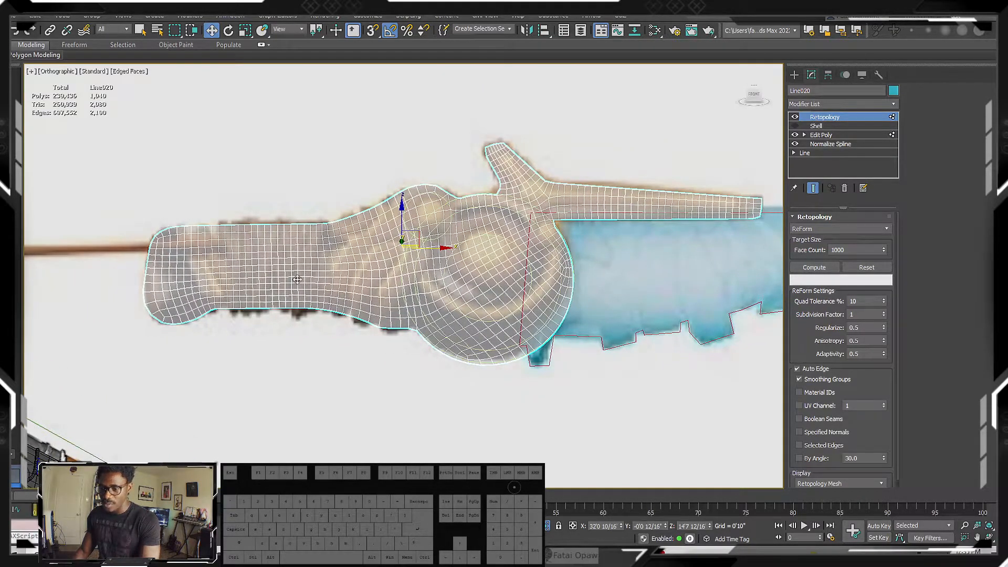
double_click(846, 250)
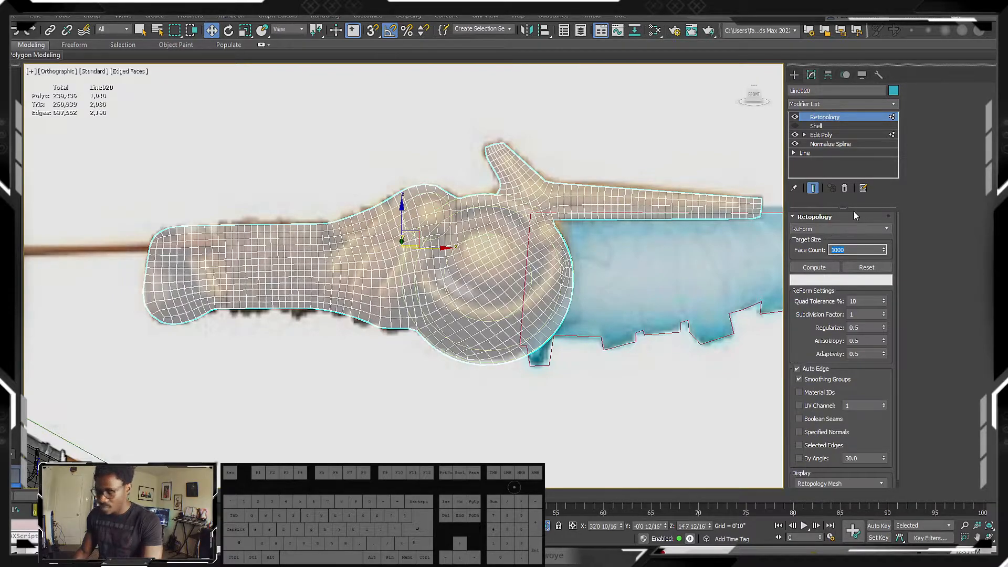
text(500)
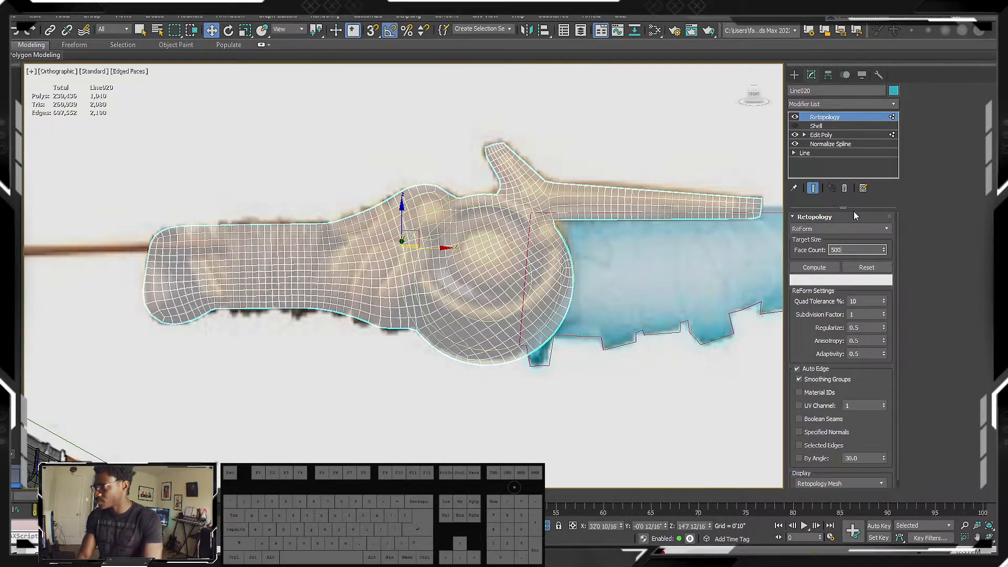
click(824, 268)
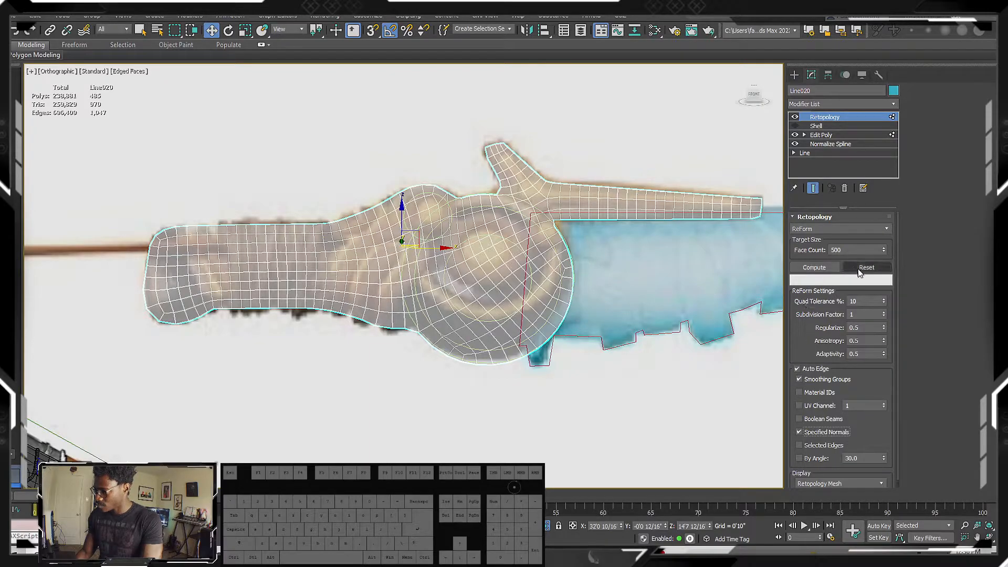
Recompute the ReForm mesh with Specified Normals enabled and Smoothing Groups disabled under Auto Edge, and reset the retopology.
click(806, 266)
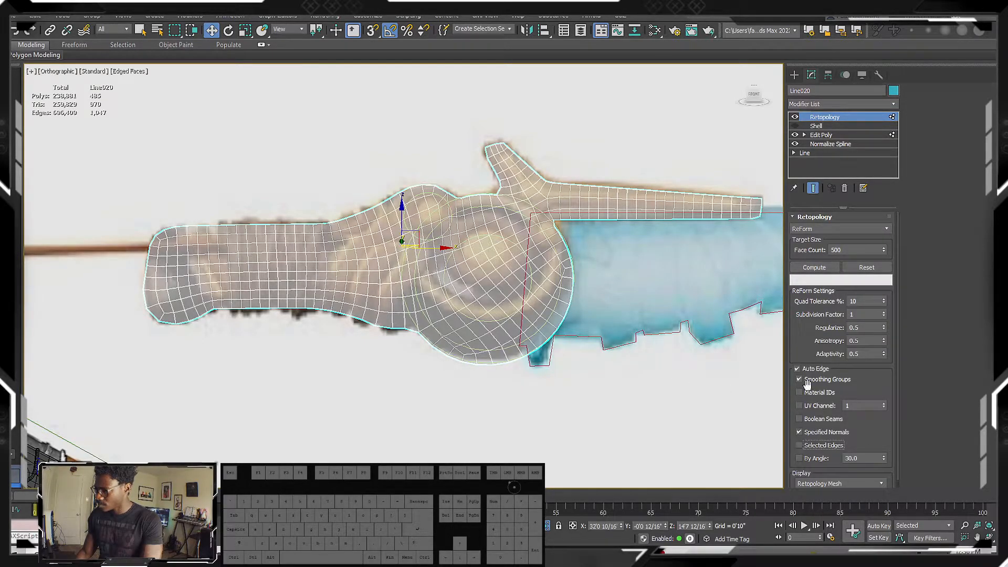
click(827, 271)
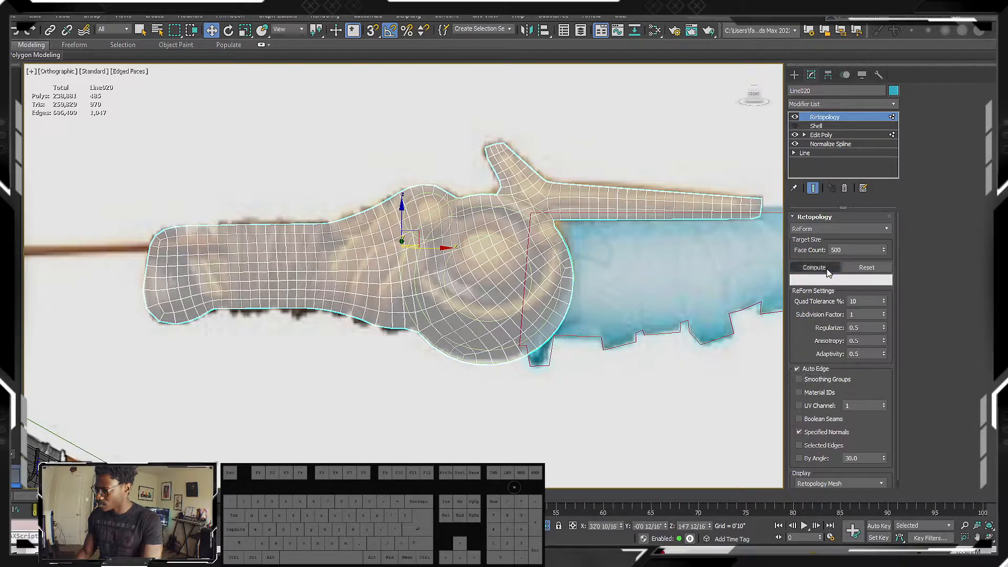
click(866, 267)
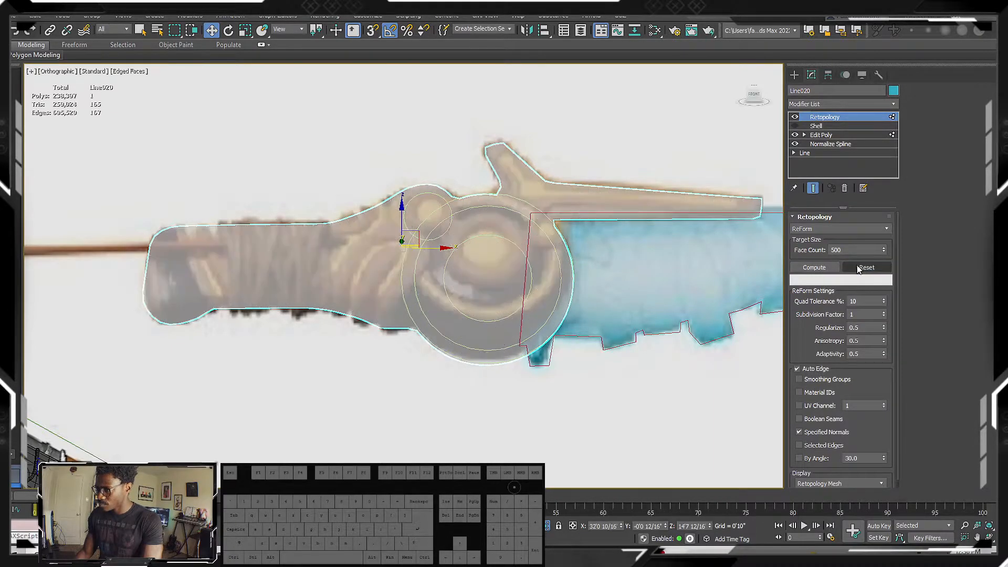
Try retopologizing the handle at 500 faces with the QuadriFlow method and with the Instant Mesh method.
click(837, 229)
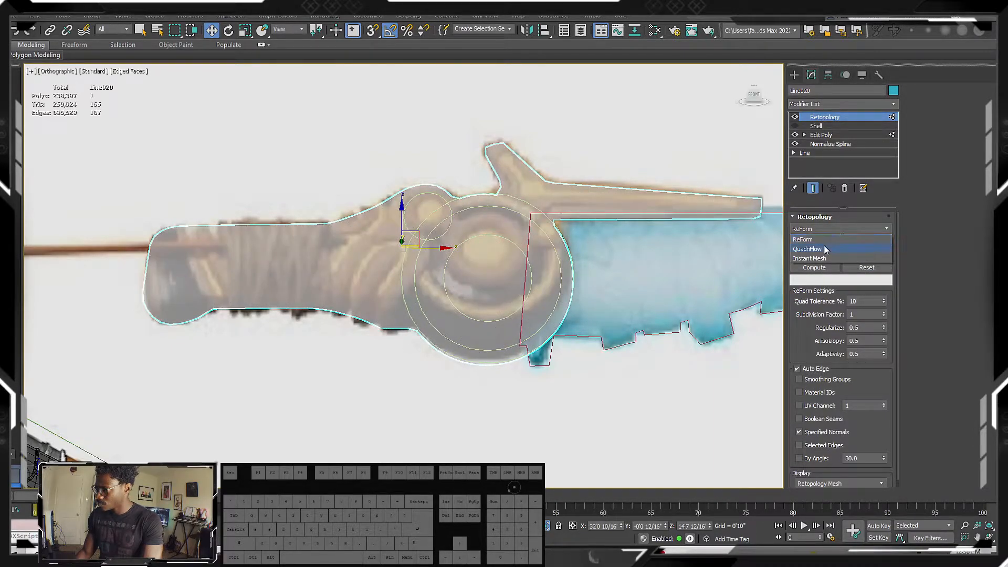
click(815, 256)
click(814, 268)
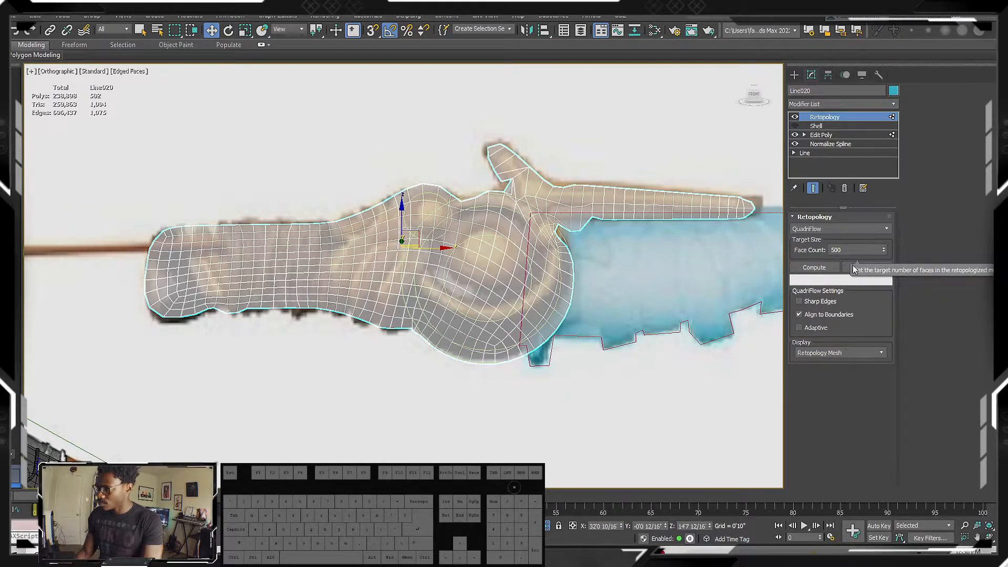
click(839, 228)
click(819, 260)
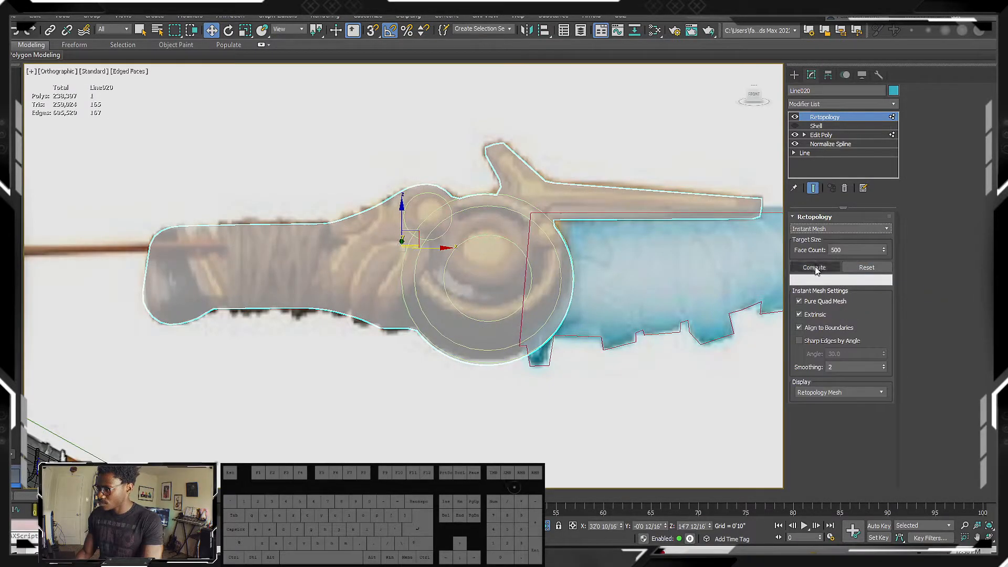
click(814, 268)
Recompute the handle's retopology with QuadriFlow again, and switch back to ReForm and compute it at 500 faces.
click(864, 230)
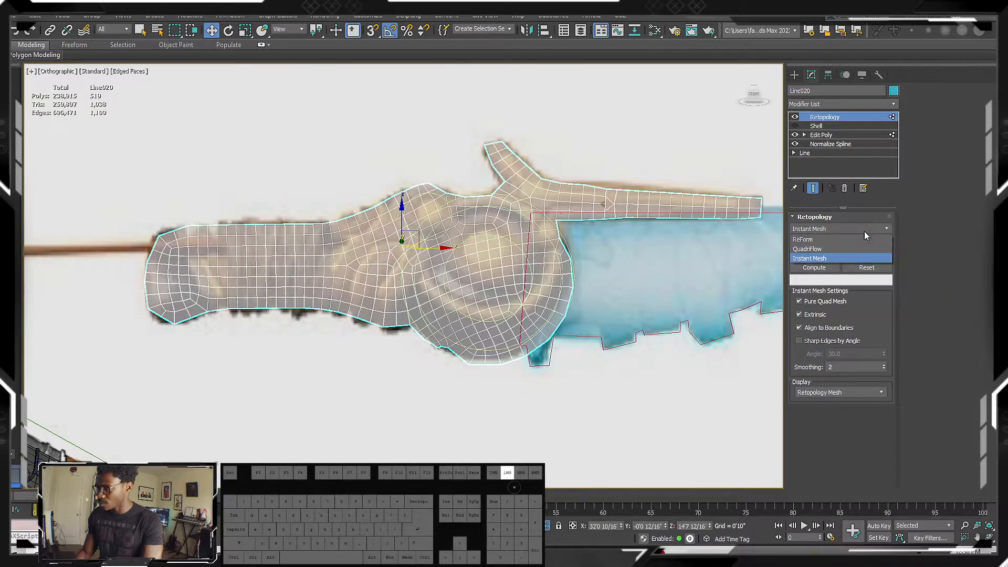
click(818, 249)
click(814, 268)
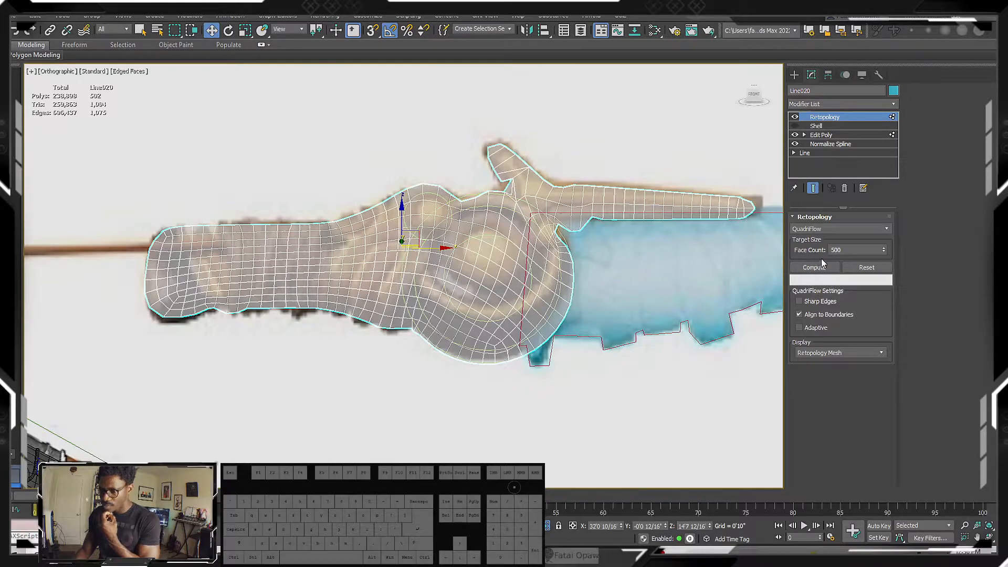
click(837, 231)
click(834, 240)
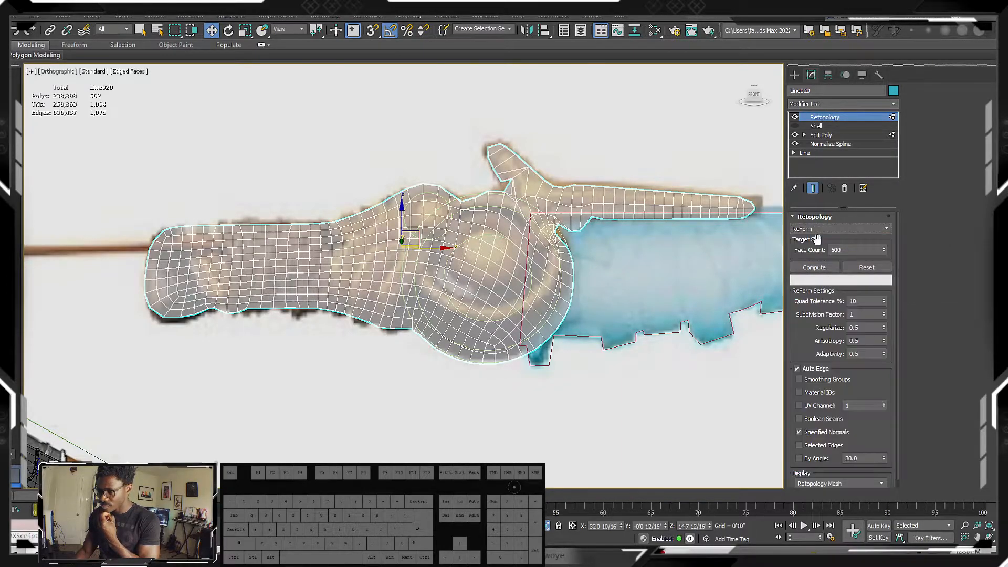
click(827, 269)
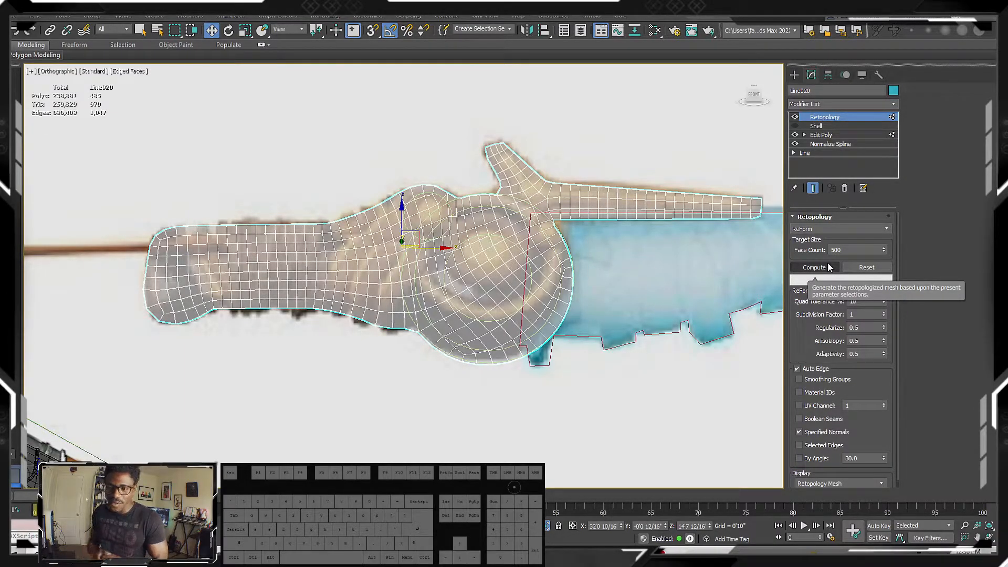
double_click(845, 250)
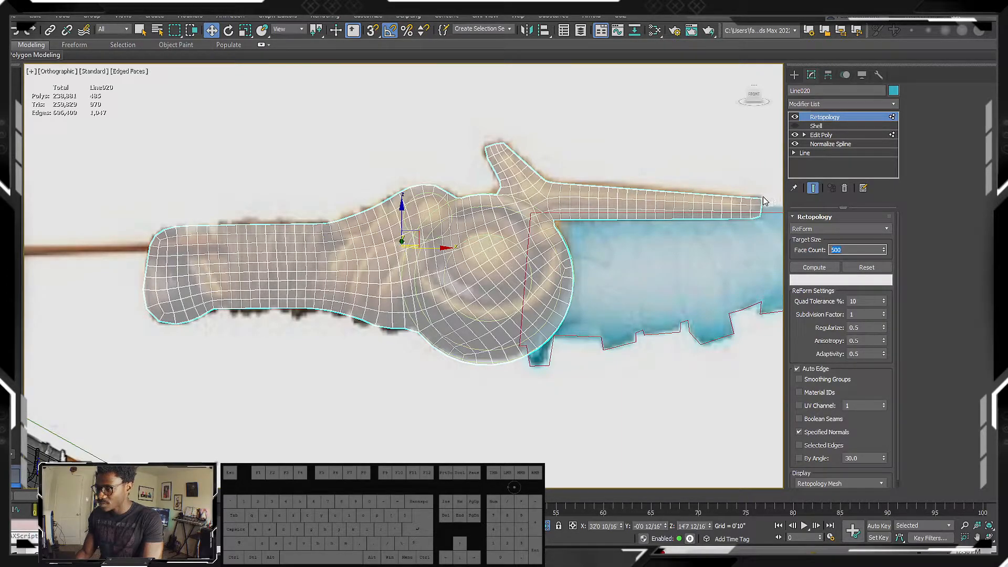
Delete the Retopology and Shell modifiers from the handle's stack, leaving Edit Poly on top.
click(795, 117)
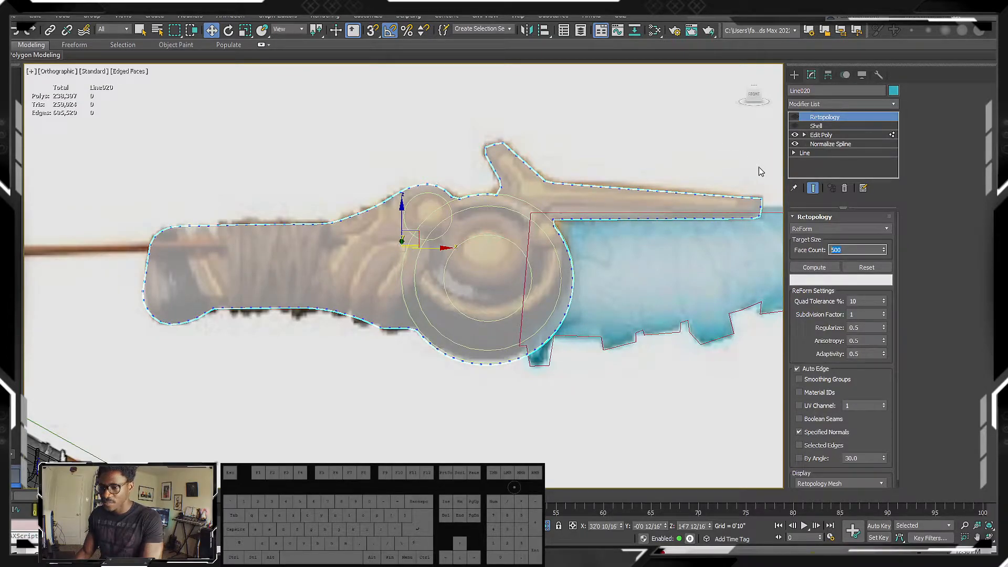
click(813, 135)
click(613, 223)
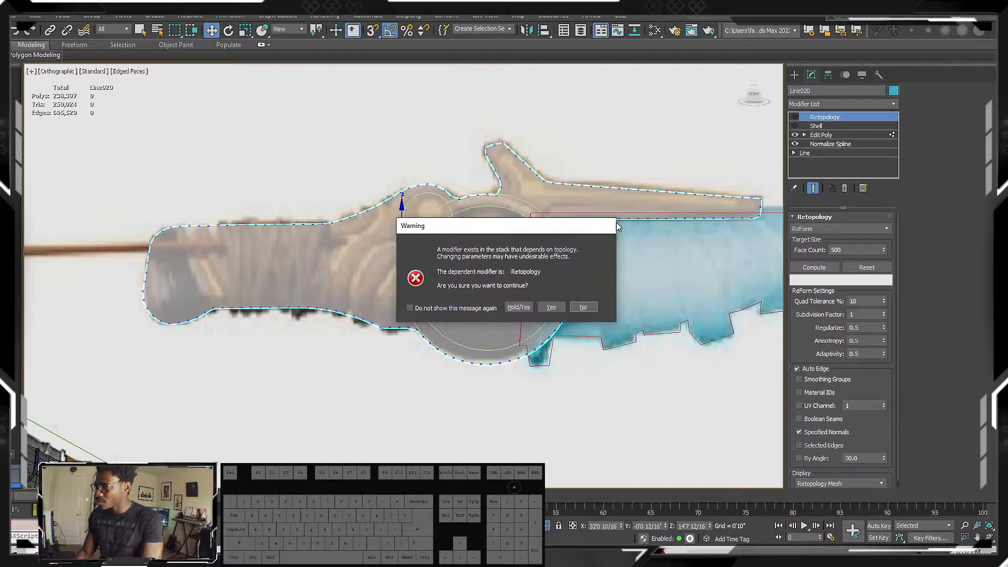
ctrl+click(837, 126)
right_click(836, 125)
click(850, 154)
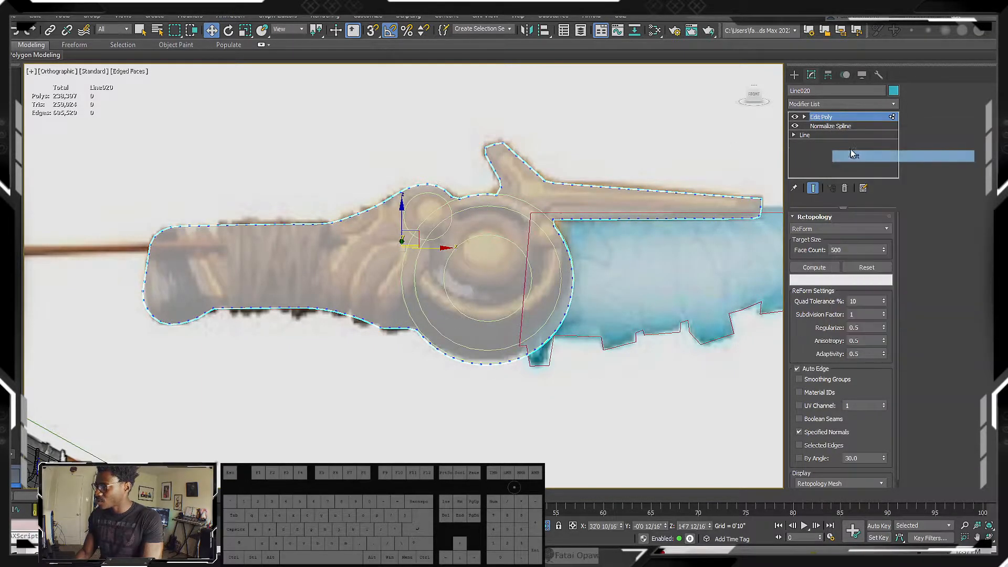
click(842, 103)
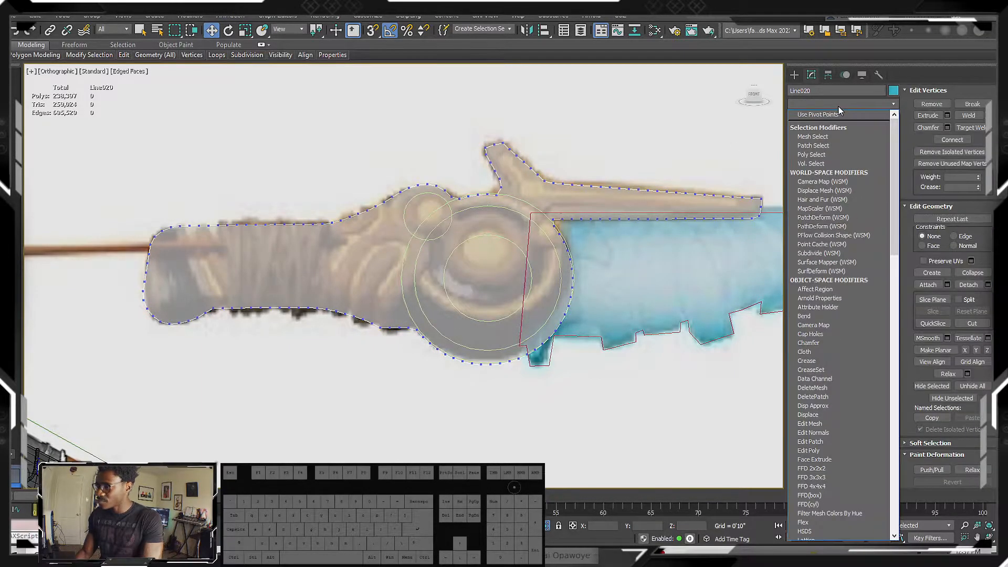
click(303, 296)
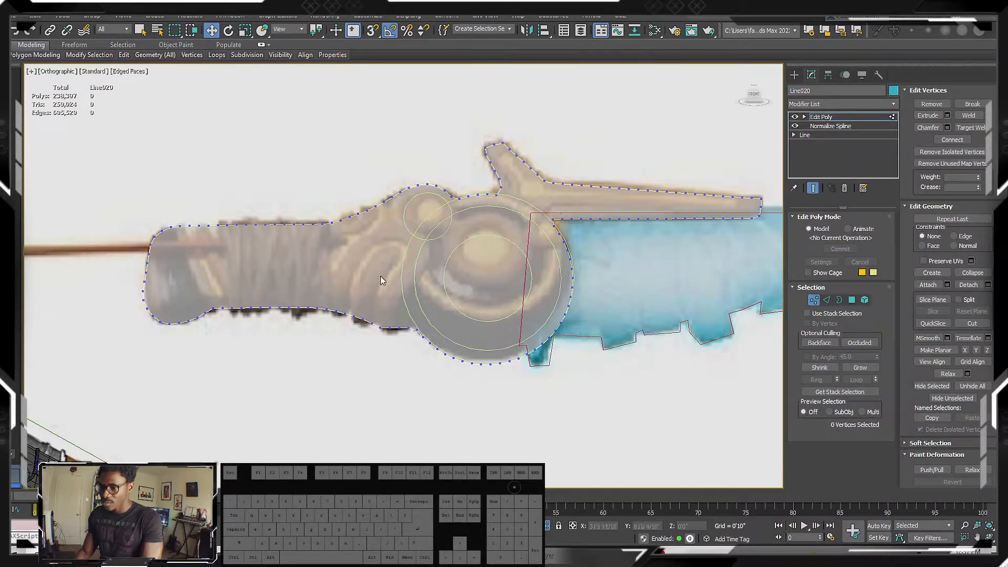
Try connecting two opposite outline vertices across the wrapped grip with a straight edge, and undo the connection.
click(853, 303)
scroll(286, 275, up, 4)
middle_drag(286, 276, 348, 246)
key(1)
scroll(317, 340, down, 2)
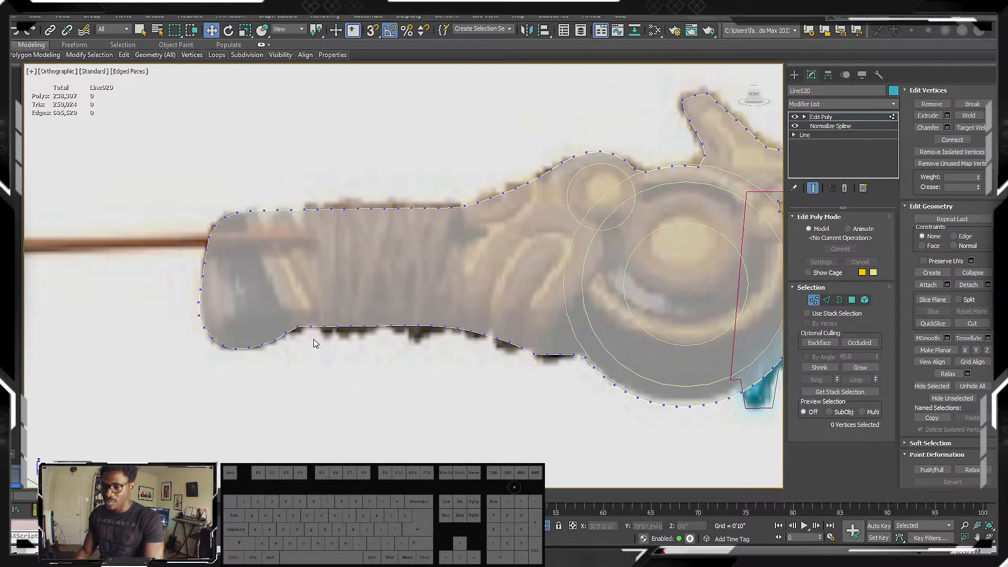
mouse_move(316, 300)
alt+middle_down()
mouse_move(329, 308)
mouse_move(371, 288)
mouse_move(361, 298)
mouse_move(371, 313)
mouse_move(307, 286)
alt+middle_up()
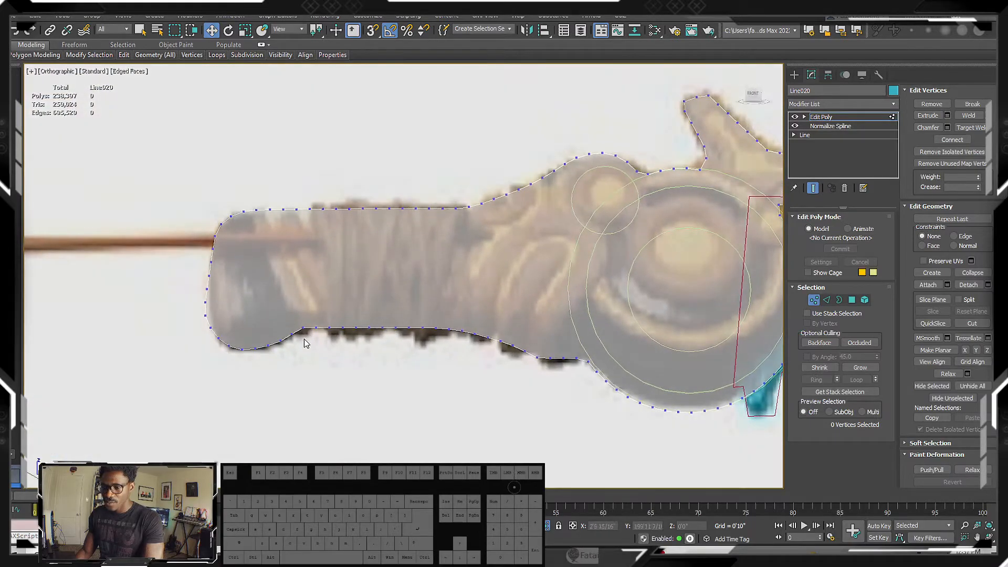
click(369, 328)
ctrl+click(363, 208)
right_click(384, 238)
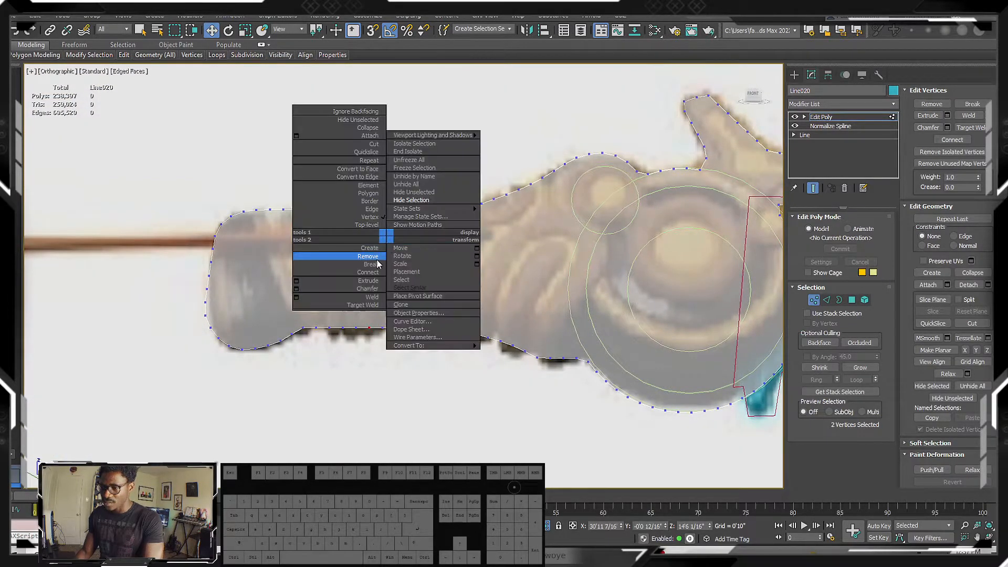
click(368, 272)
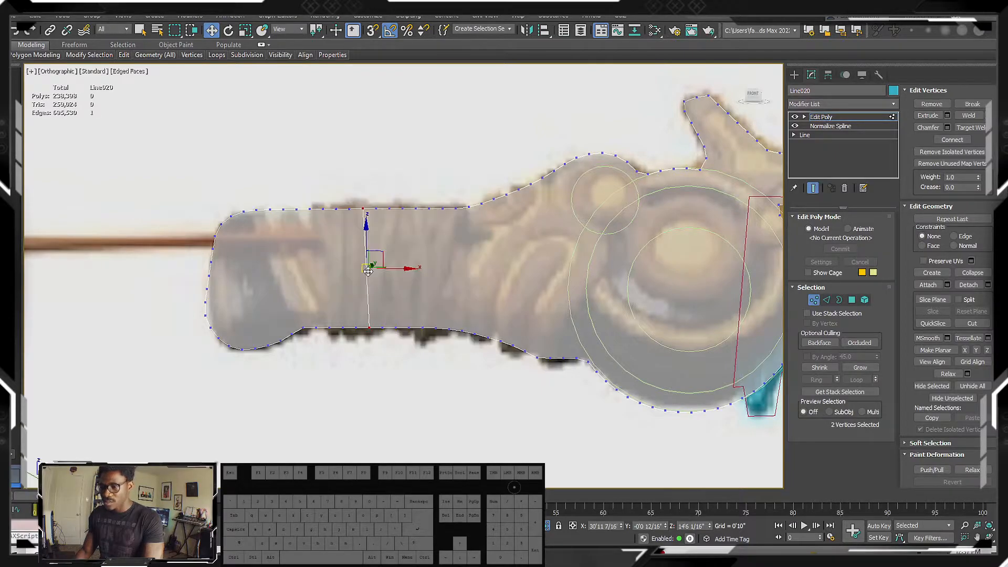
alt+middle_drag(392, 256, 374, 244)
key(ctrl+z)
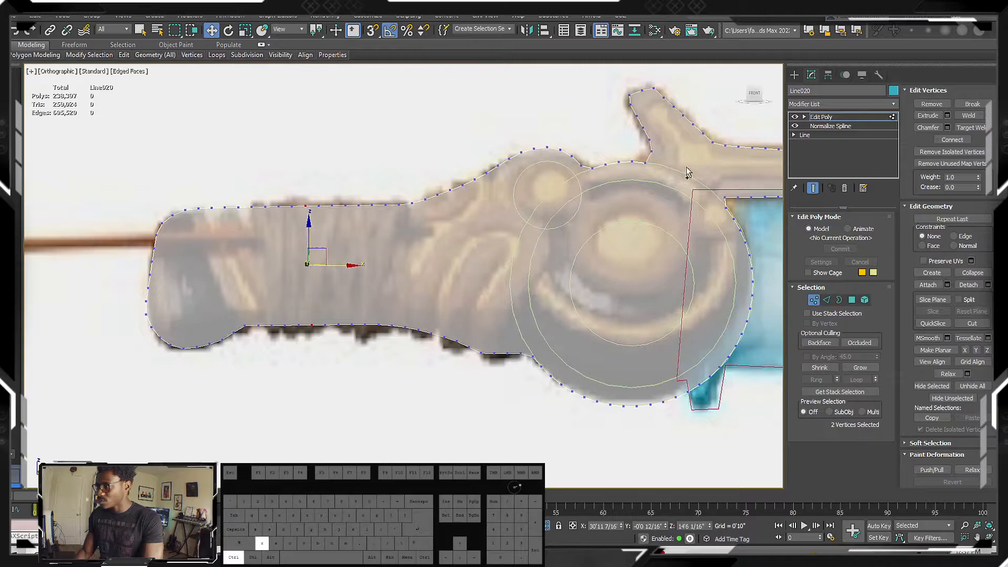
Add a Turn to Poly modifier to the handle with Keep Polygons Convex and Limit Polygon Size enabled at a maximum size of 4.
middle_drag(775, 181, 670, 197)
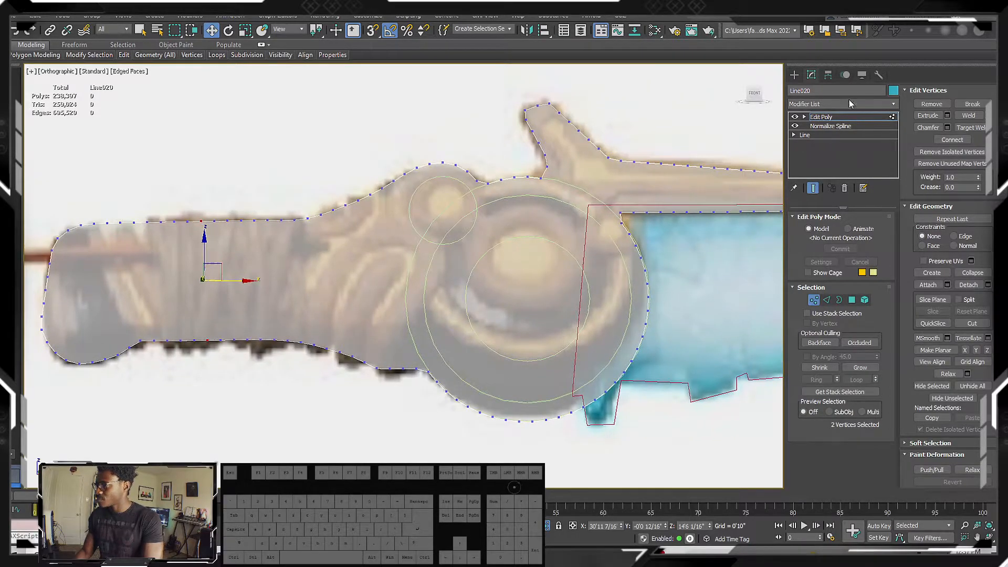
click(863, 101)
key(t)
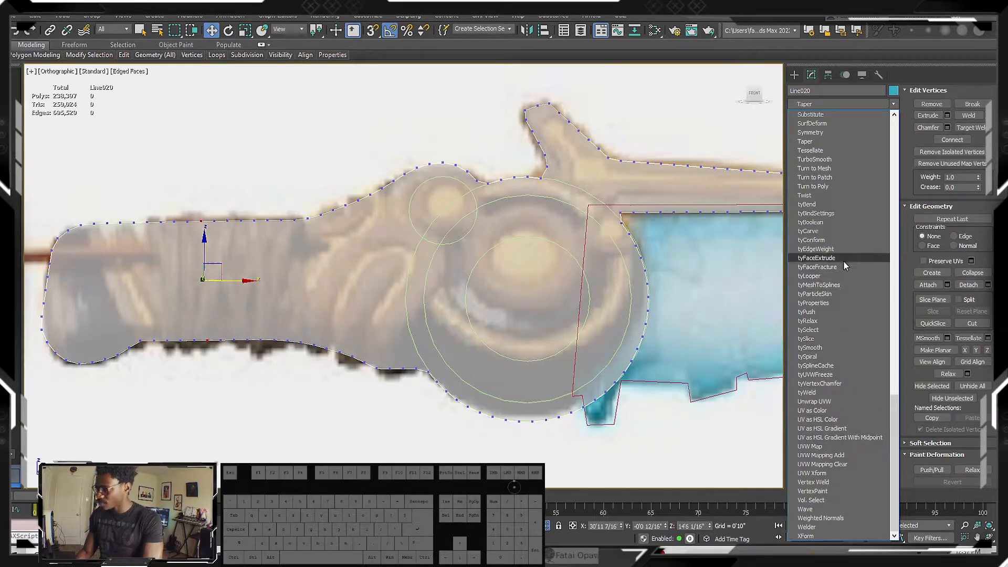
click(835, 184)
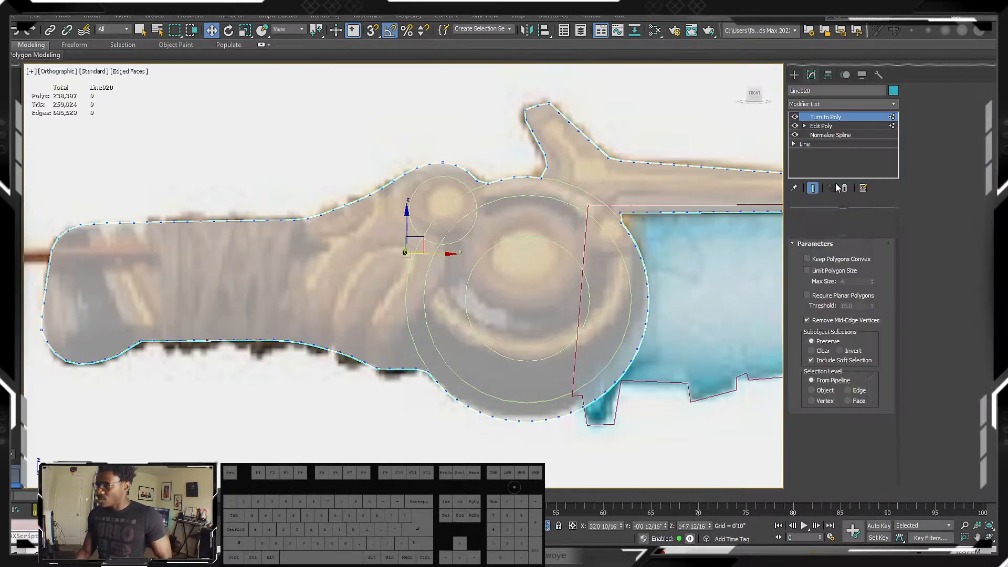
click(806, 231)
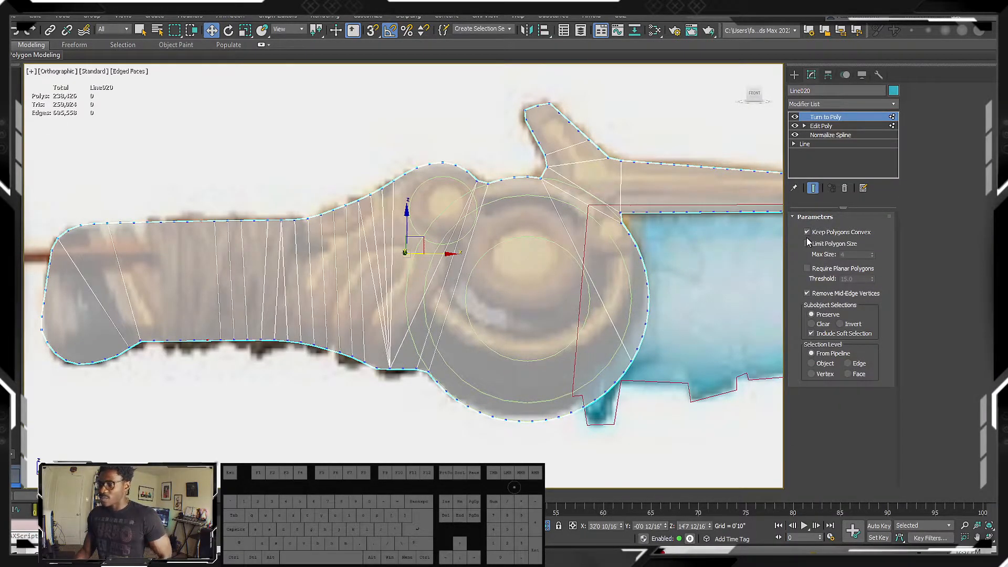
click(807, 244)
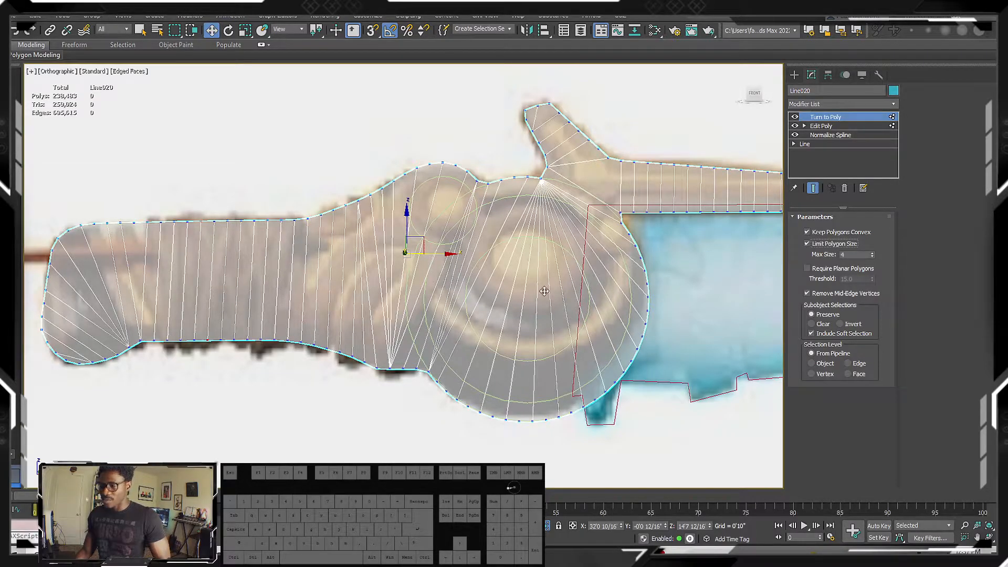
Examine how the polygons are divided along the handle's grip, round section and long prong.
scroll(545, 290, down, 8)
scroll(591, 225, up, 8)
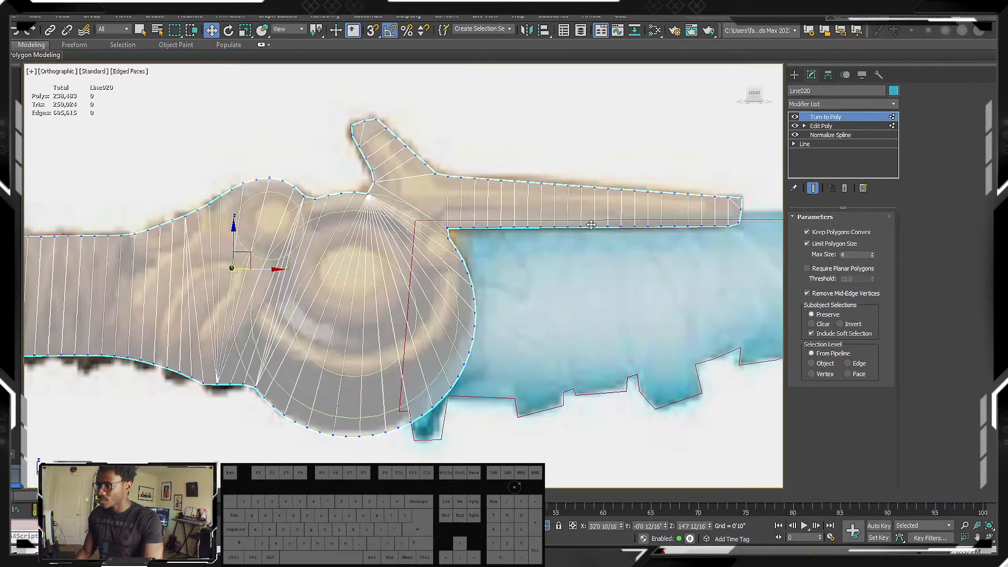
middle_drag(644, 207, 591, 212)
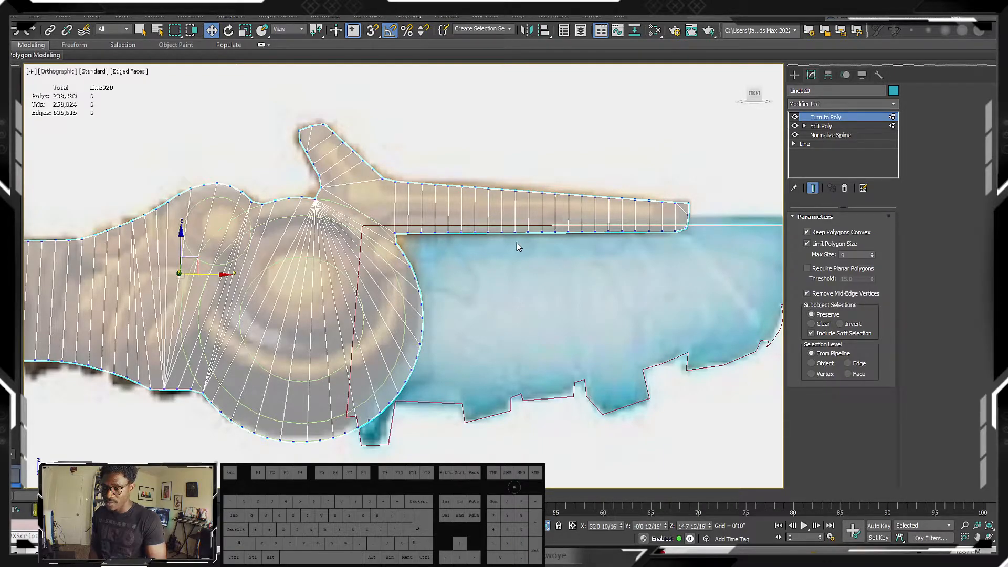
scroll(381, 198, up, 2)
middle_drag(382, 197, 486, 181)
scroll(476, 189, down, 3)
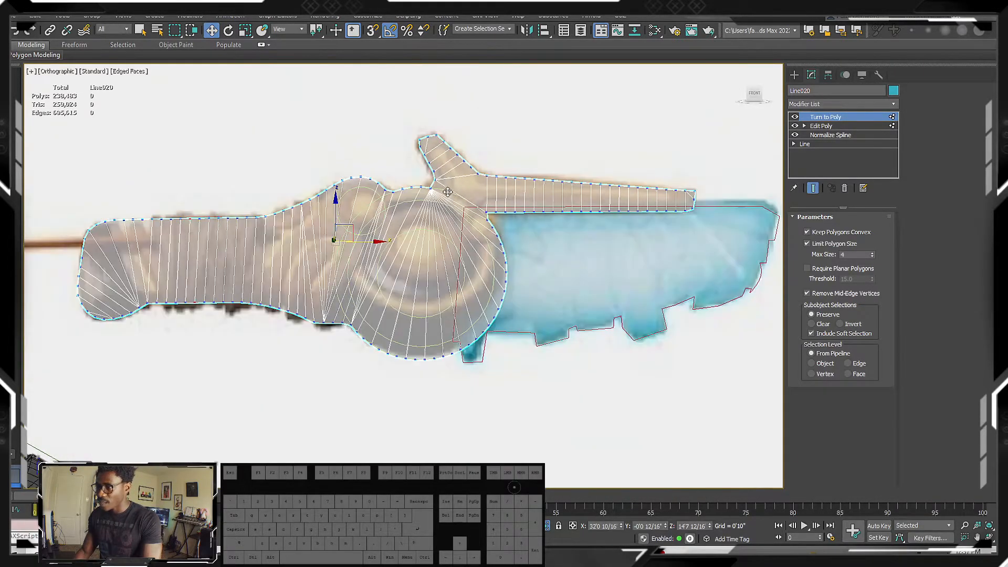
middle_drag(215, 229, 332, 231)
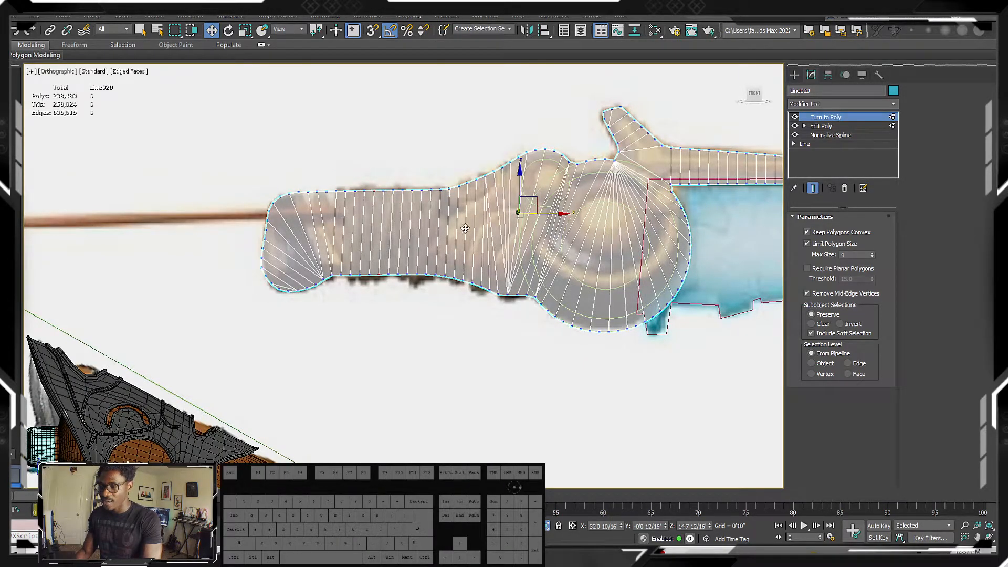
Switch off the Turn to Poly and Edit Poly modifiers and convert the handle to an Editable Spline from the Normalize Spline level.
click(795, 117)
click(793, 126)
middle_drag(524, 239, 490, 245)
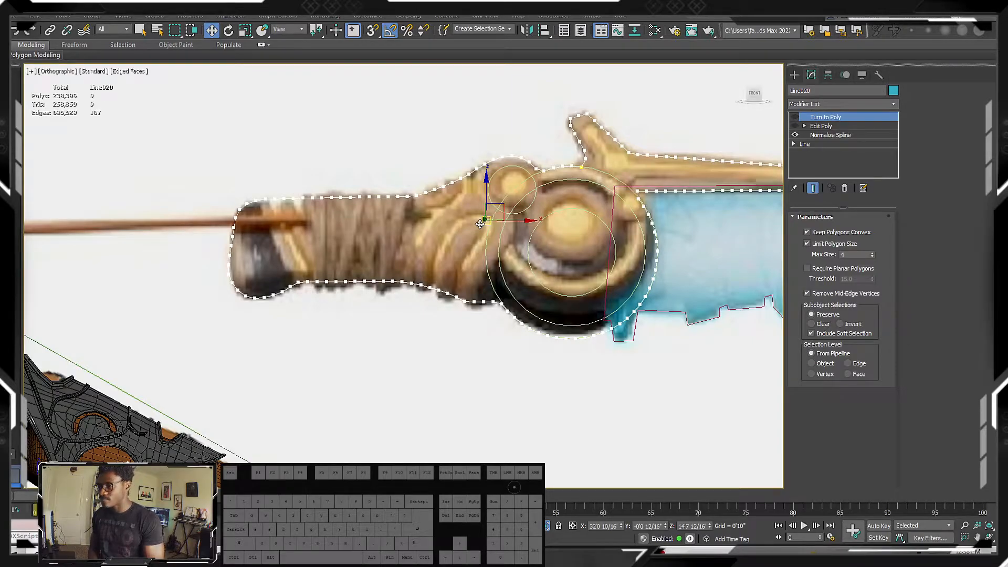
click(851, 135)
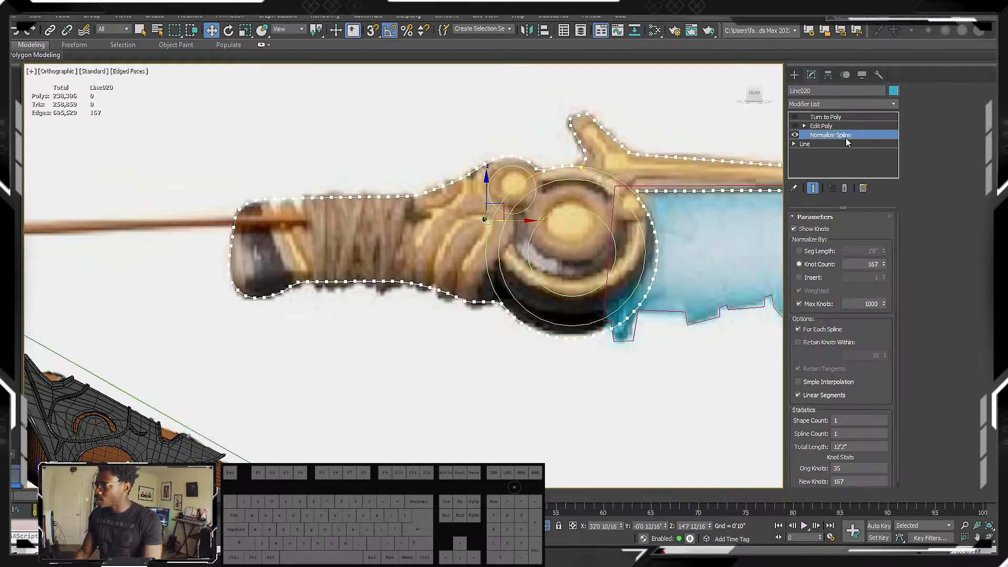
right_click(554, 226)
mouse_move(594, 339)
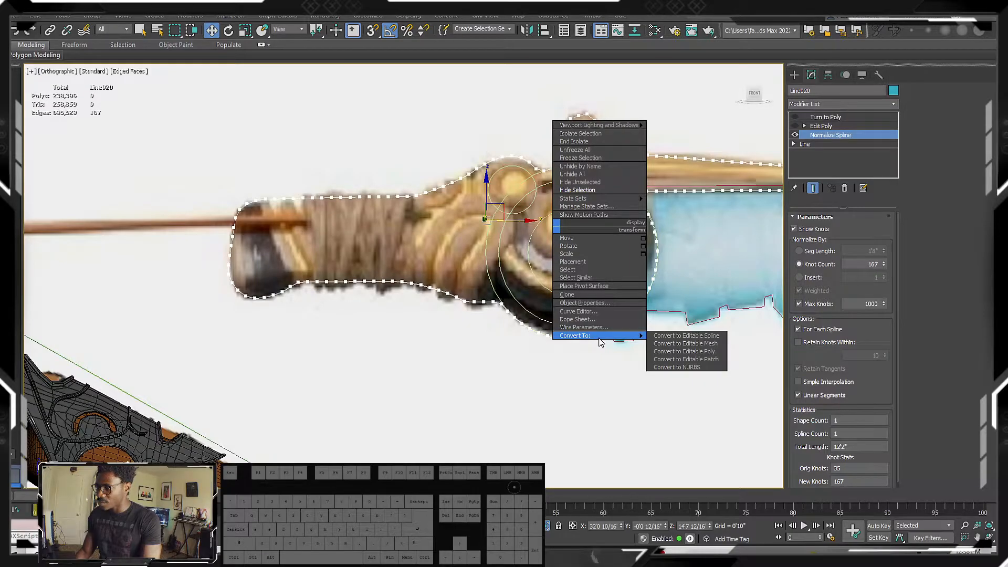
click(698, 337)
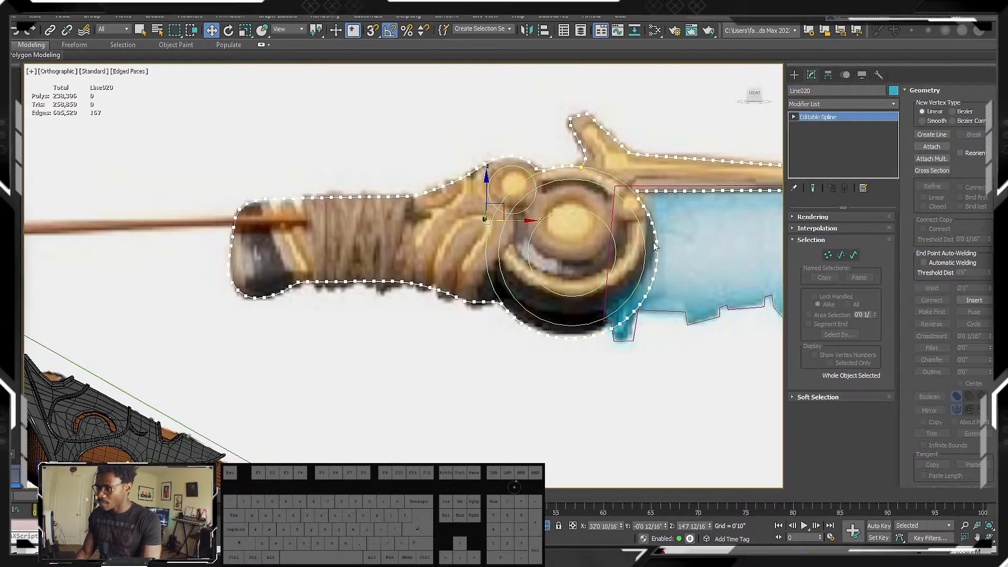
Attach the middle concentric circle of the round section to the handle spline and add an Edit Poly modifier.
click(932, 147)
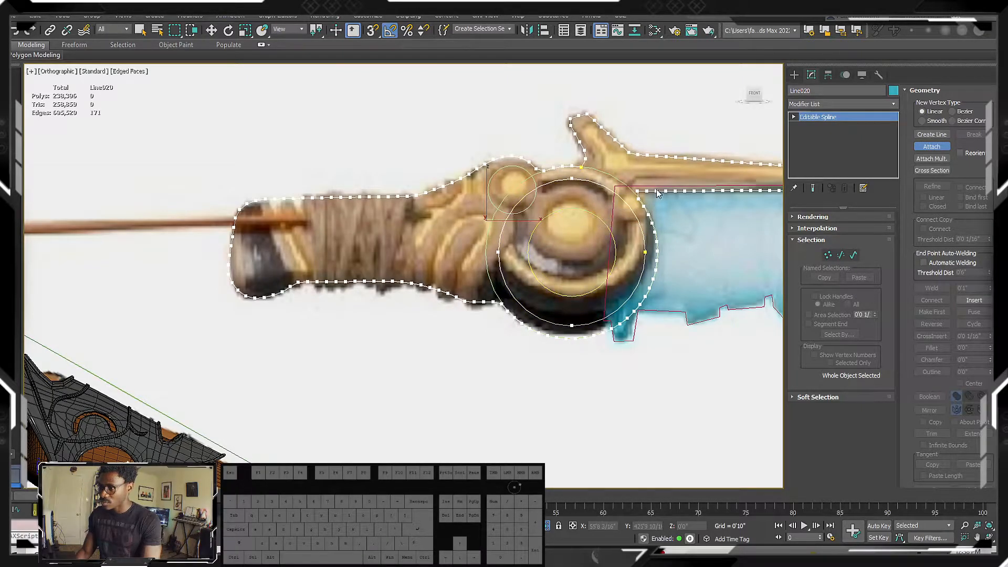
click(840, 103)
key(e)
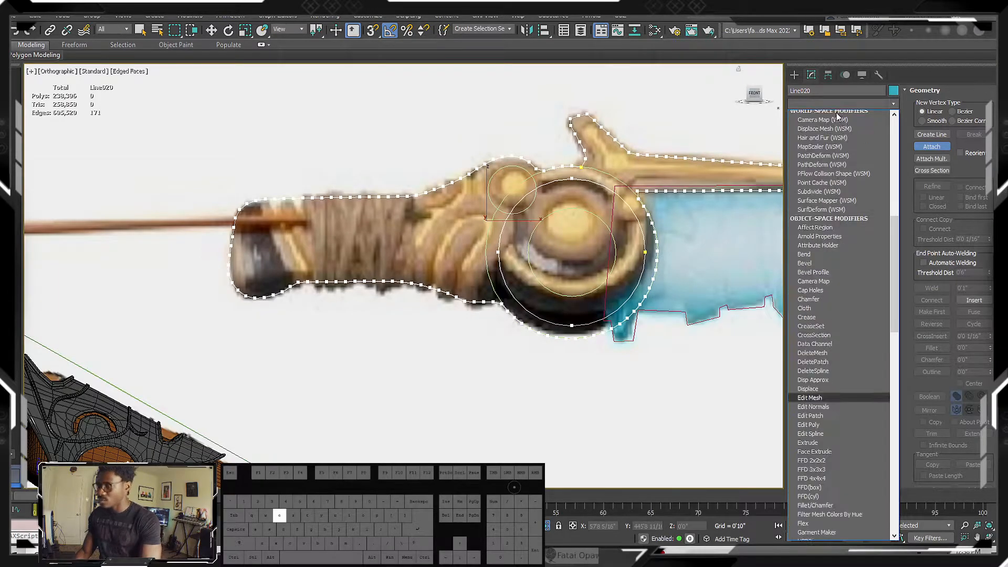
click(815, 140)
alt+middle_drag(610, 224, 656, 239)
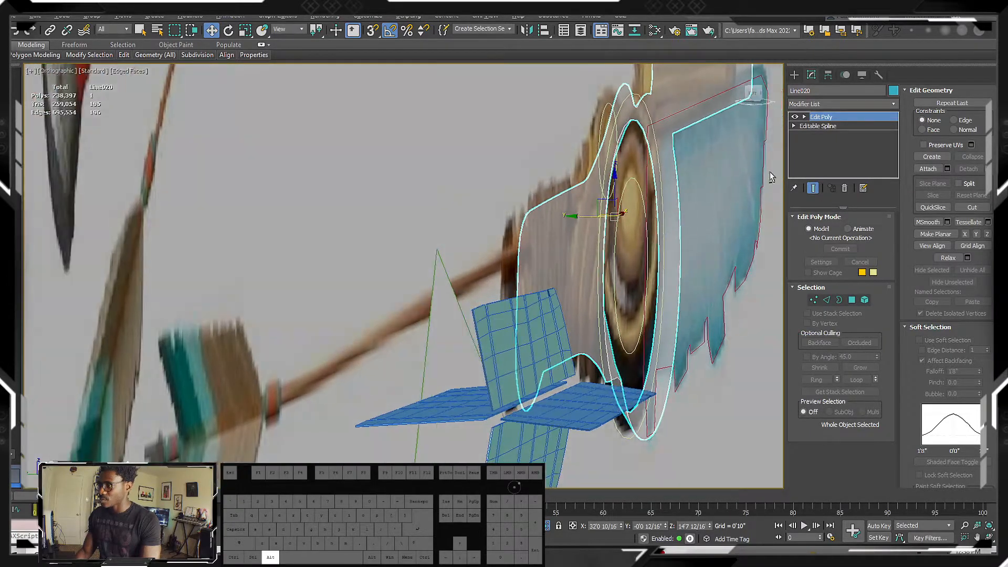
At spline level, set the attached circle's Y position to -0'0 12/16" so it matches the handle outline's Y position.
click(832, 127)
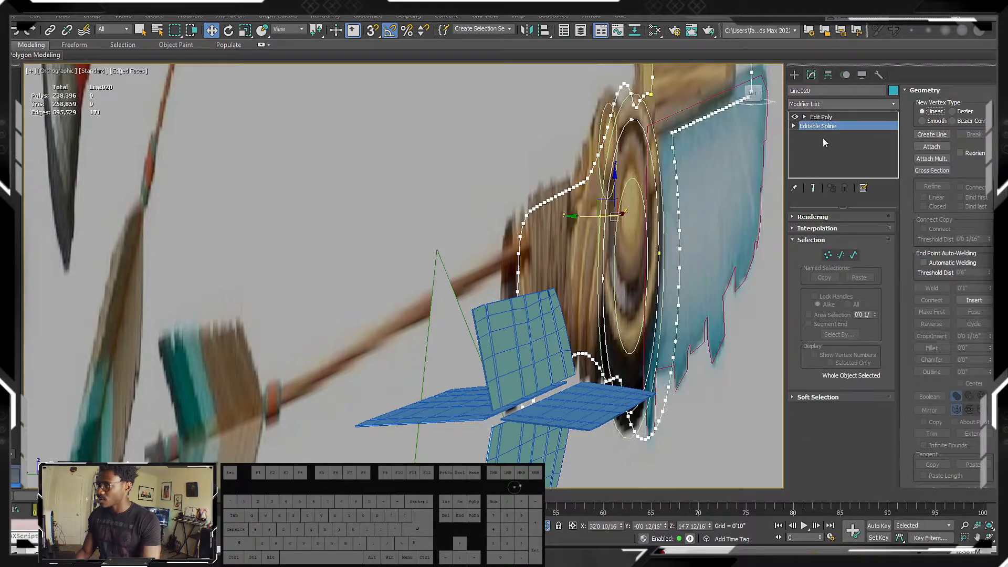
click(854, 255)
click(649, 149)
alt+middle_drag(684, 209, 726, 212)
alt+middle_drag(654, 182, 625, 108)
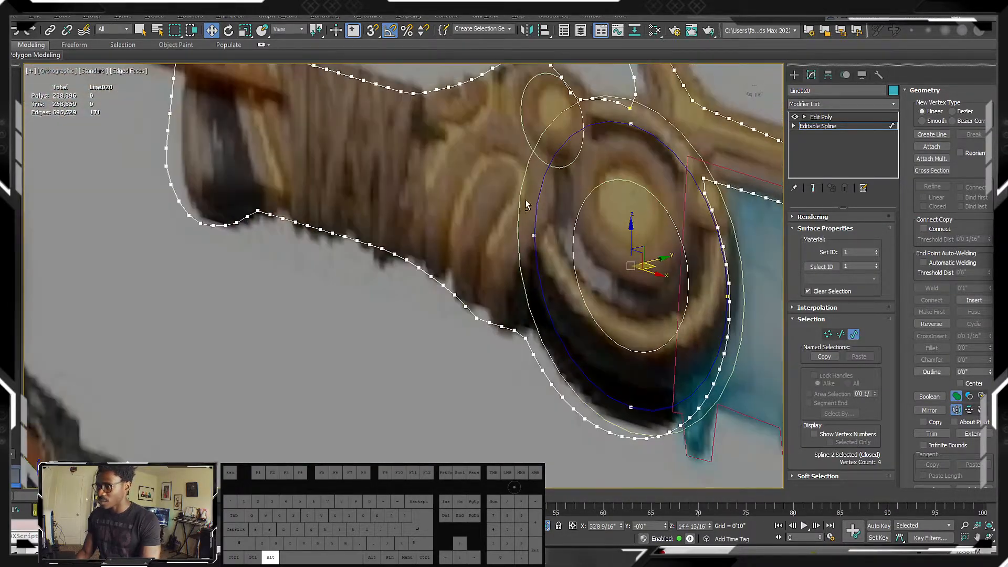
click(630, 104)
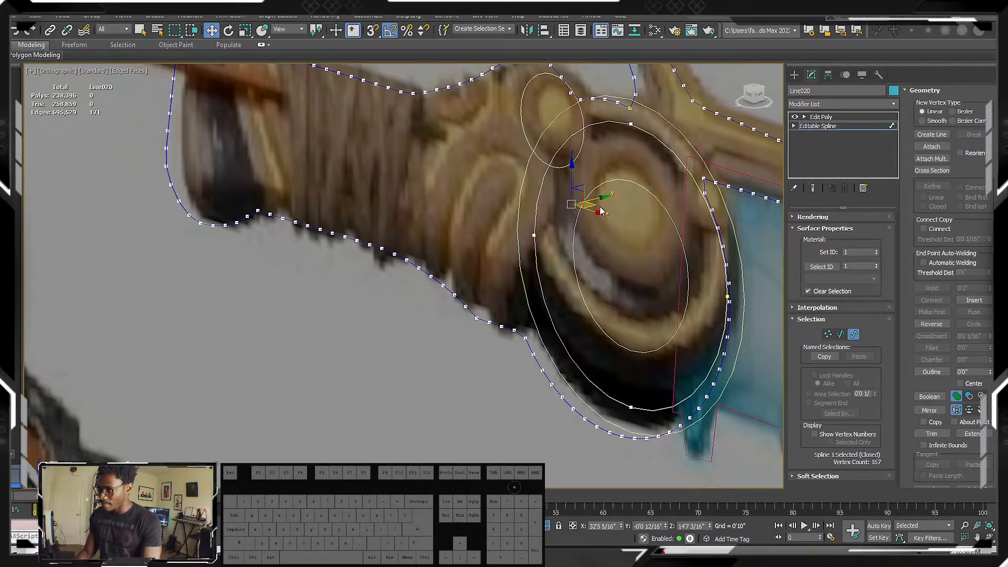
scroll(581, 354, up, 1)
key(ctrl+a)
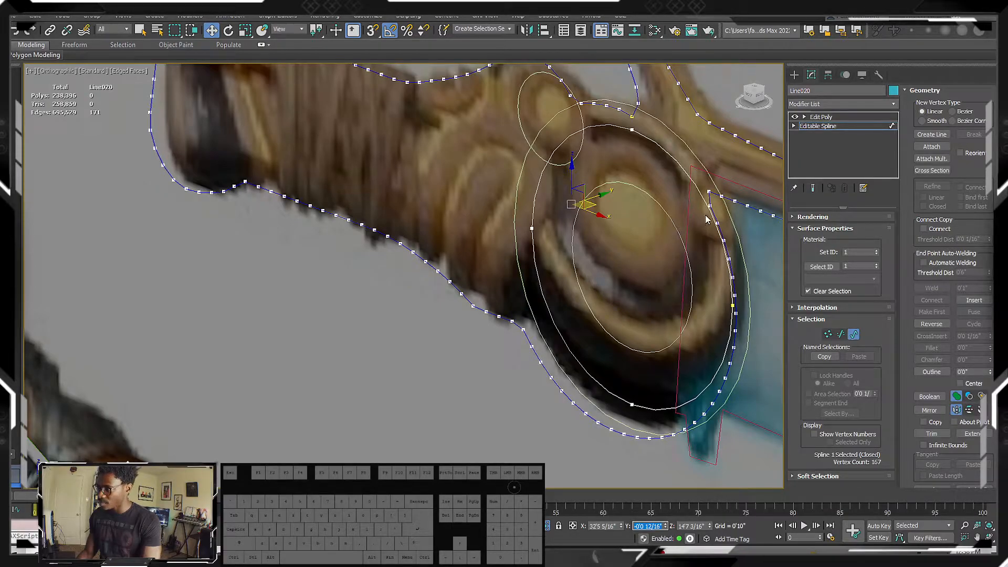
click(637, 133)
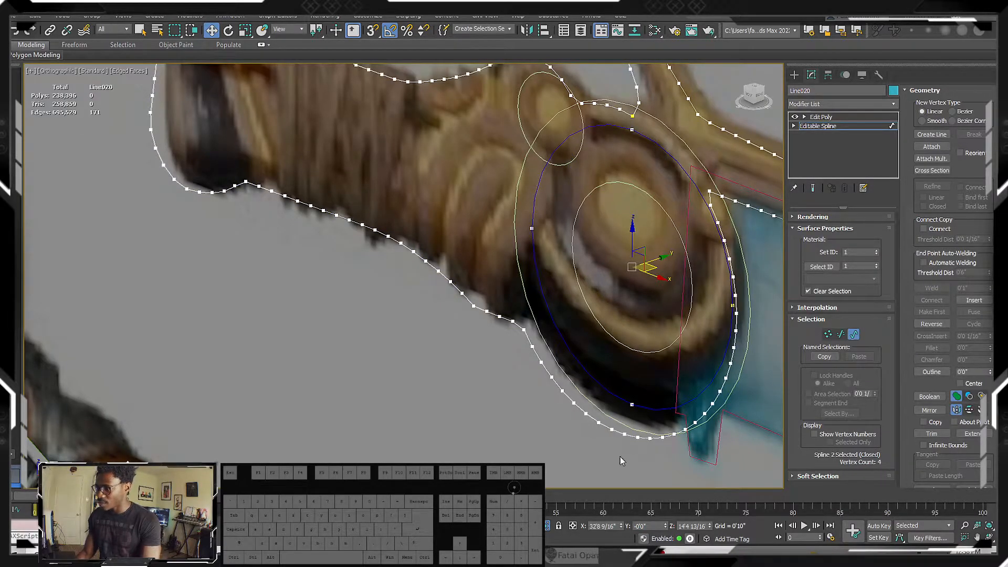
double_click(654, 525)
text(-0'0 12/16")
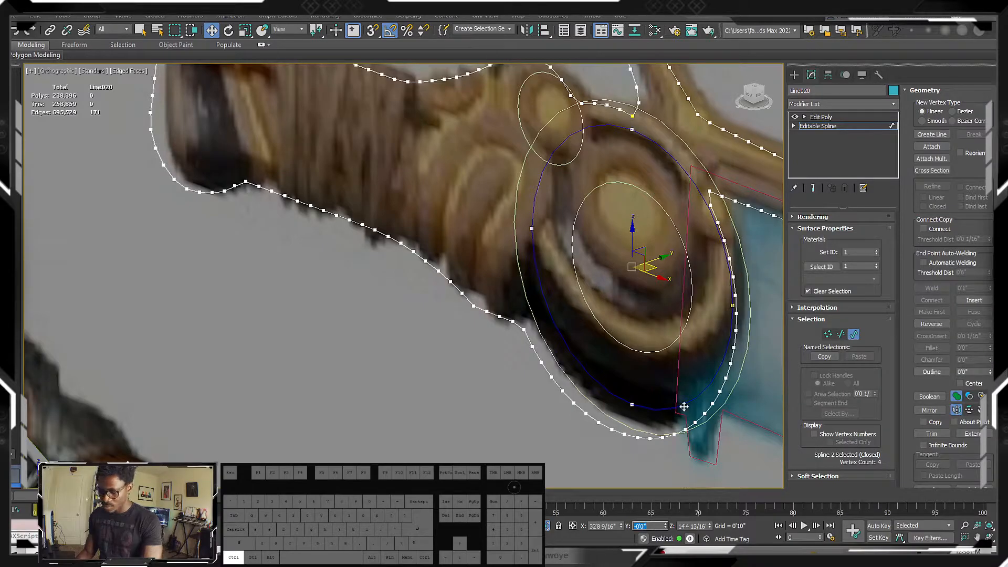
key(Return)
alt+middle_drag(539, 274, 638, 221)
Return to the Edit Poly modifier and examine the shaded handle face and its circular hole, including in wireframe.
click(820, 116)
alt+middle_drag(751, 152, 574, 193)
key(F3)
key(F3)
scroll(574, 193, down, 3)
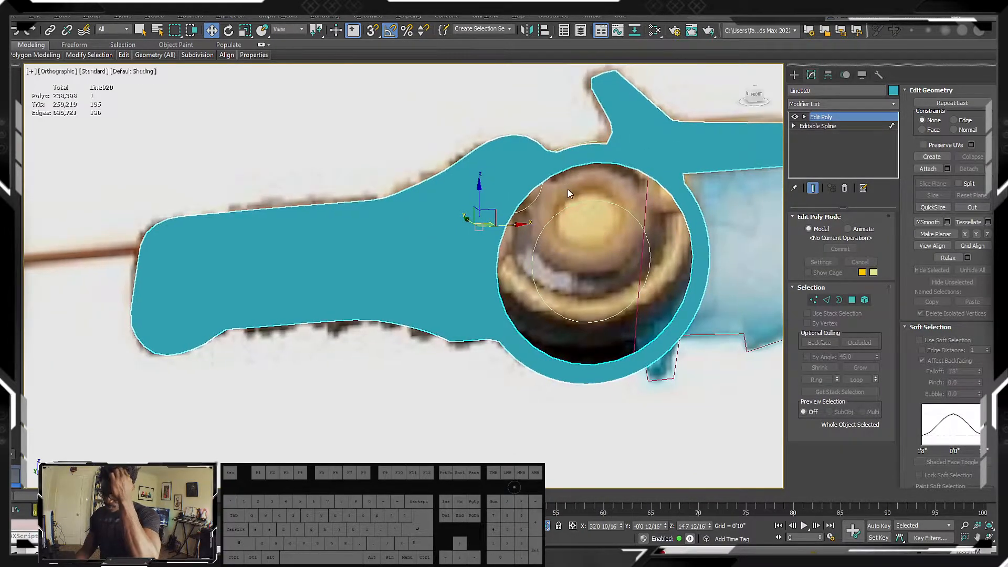
mouse_move(596, 209)
alt+middle_down()
mouse_move(551, 192)
mouse_move(543, 172)
mouse_move(621, 156)
mouse_move(624, 187)
mouse_move(583, 208)
alt+middle_up()
scroll(543, 172, up, 3)
alt+middle_drag(505, 302, 520, 301)
key(F3)
key(F3)
Select the border of the circular hole and scale-extrude it inward to add a first ring of polygons.
click(812, 300)
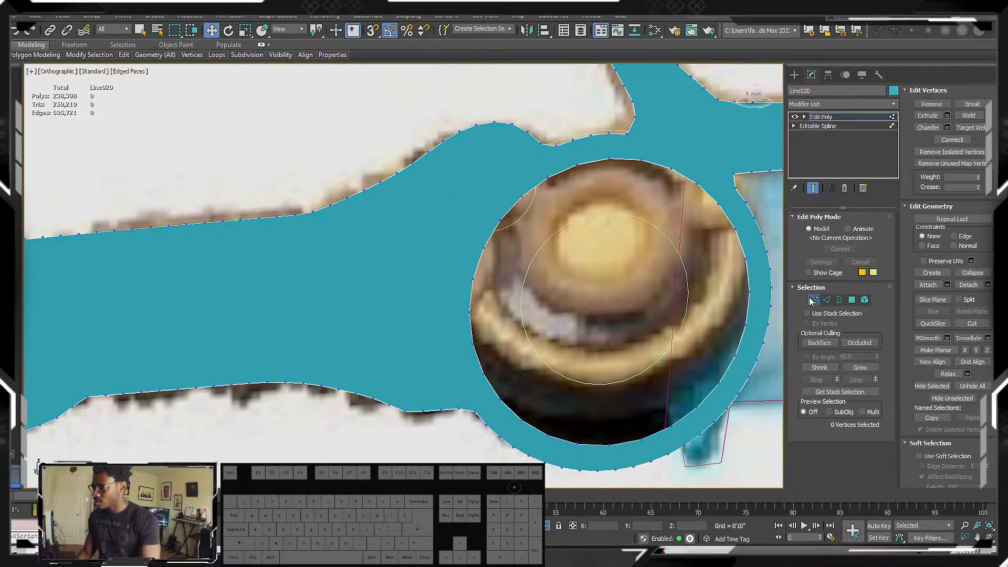
scroll(509, 227, down, 4)
mouse_move(509, 227)
alt+middle_down()
mouse_move(561, 231)
mouse_move(522, 229)
alt+middle_up()
click(839, 299)
click(557, 199)
alt+middle_drag(557, 199, 527, 223)
key(r)
shift+drag(543, 253, 543, 270)
alt+middle_drag(543, 270, 460, 187)
key(w)
scroll(531, 262, up, 5)
scroll(535, 260, down, 3)
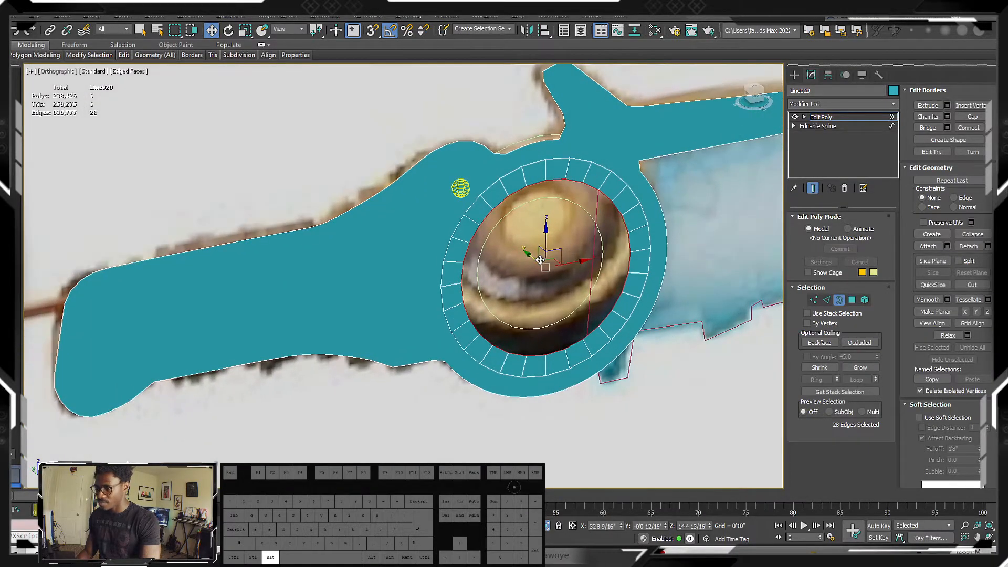
Scale-extrude the hole's border inward again for a second polygon ring, and make the handle mesh see-through.
key(r)
shift+drag(542, 265, 543, 298)
alt+middle_drag(543, 298, 502, 263)
key(alt+x)
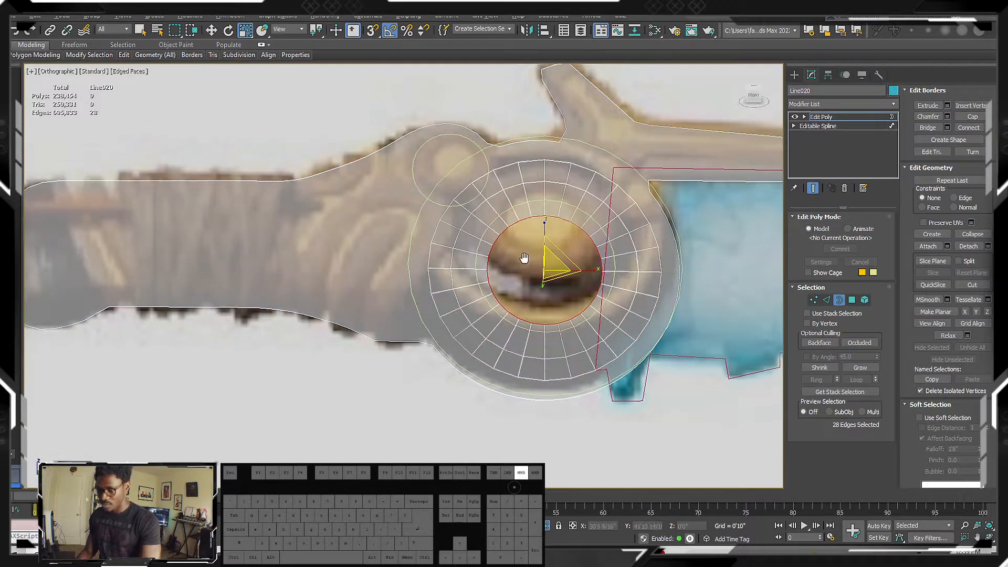
Scale-extrude the border inward to form a third, innermost ring and cap the small remaining hole.
key(f)
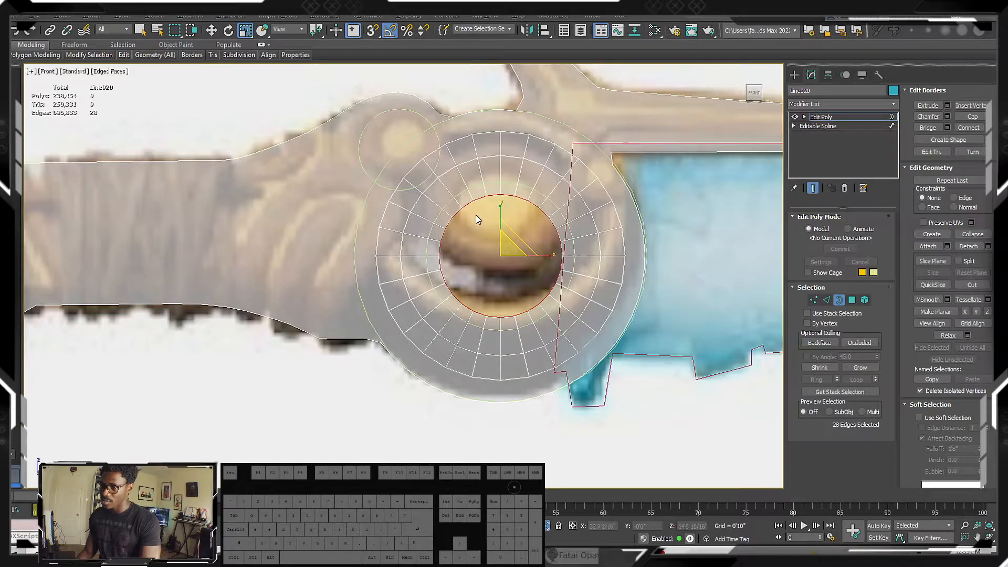
alt+middle_drag(486, 250, 470, 246)
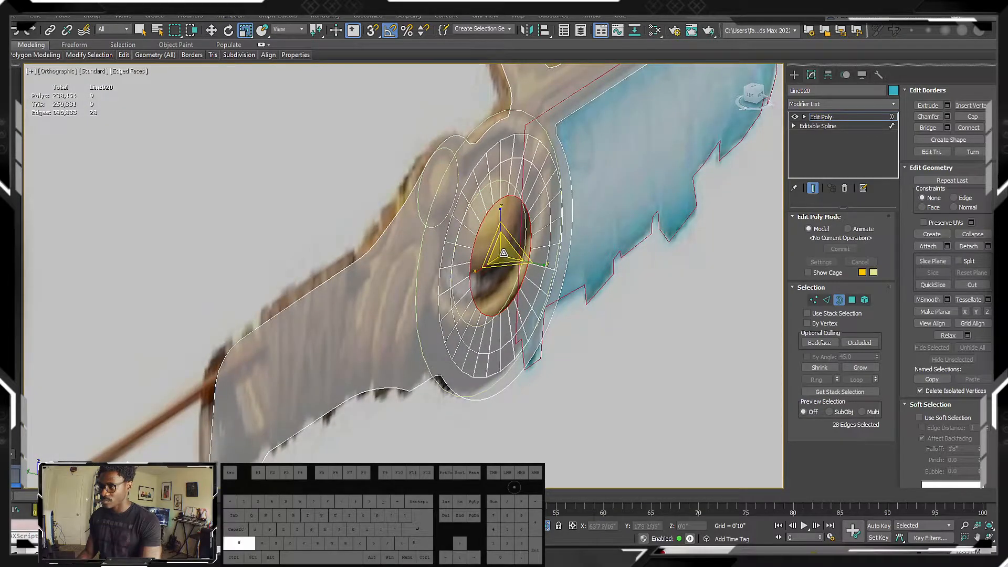
shift+drag(504, 255, 506, 276)
alt+middle_drag(509, 267, 539, 264)
right_click(539, 264)
click(519, 290)
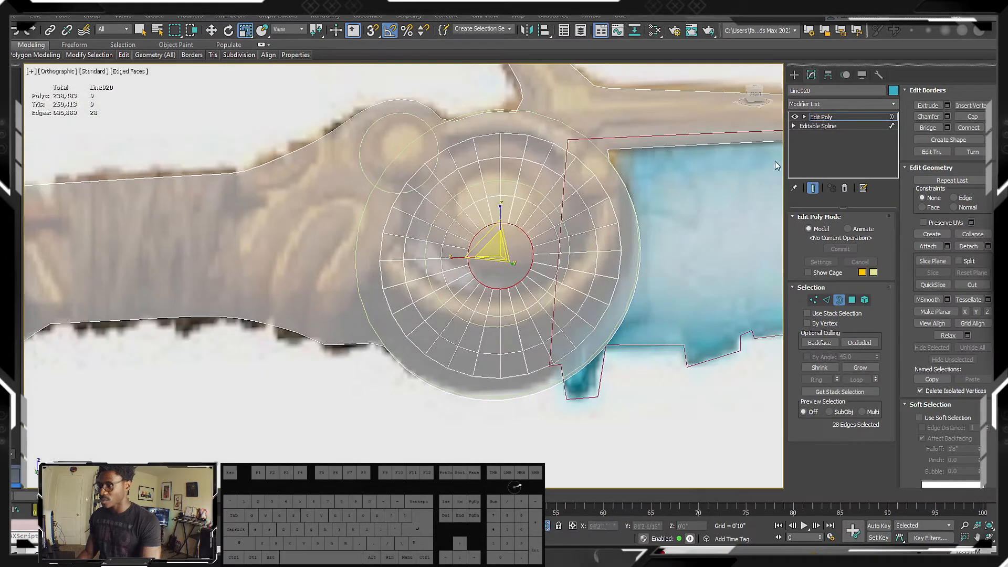
Leave border editing and examine the whole handle mesh and its rings over the reference in wireframe and shaded display.
click(794, 75)
mouse_move(488, 239)
alt+middle_down()
mouse_move(545, 254)
mouse_move(491, 260)
mouse_move(492, 234)
alt+middle_up()
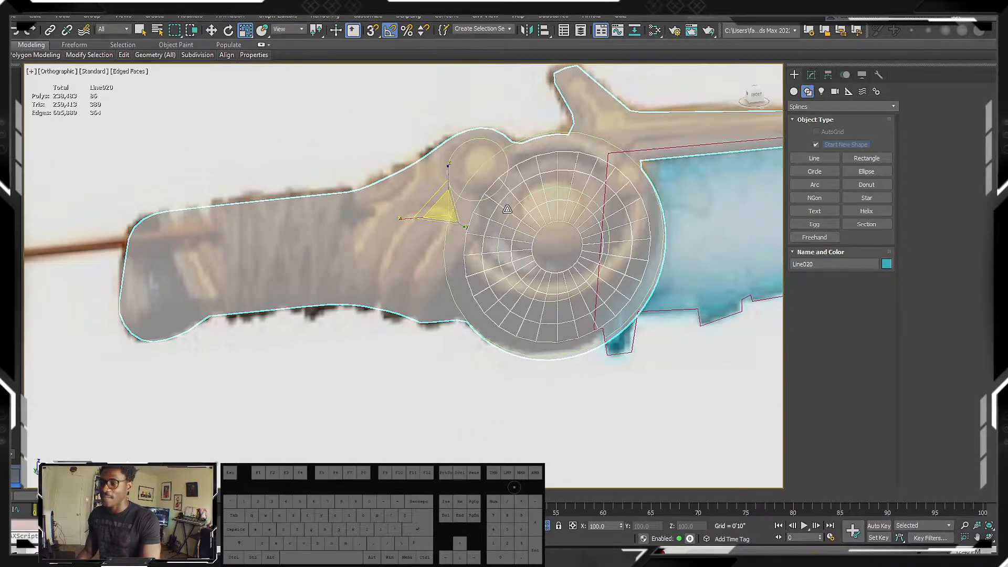
scroll(507, 209, up, 2)
middle_drag(507, 209, 473, 191)
scroll(473, 192, down, 2)
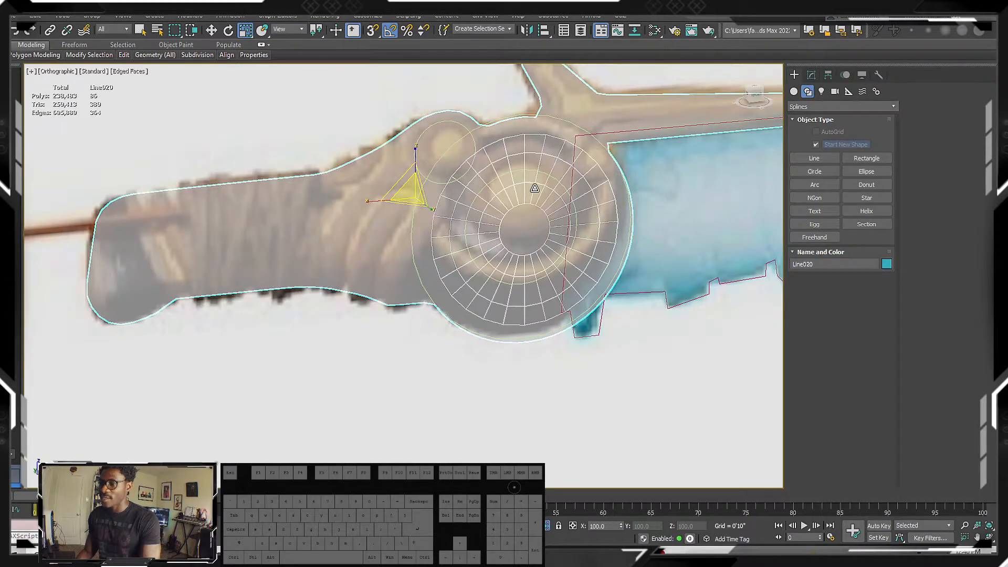
scroll(472, 210, down, 2)
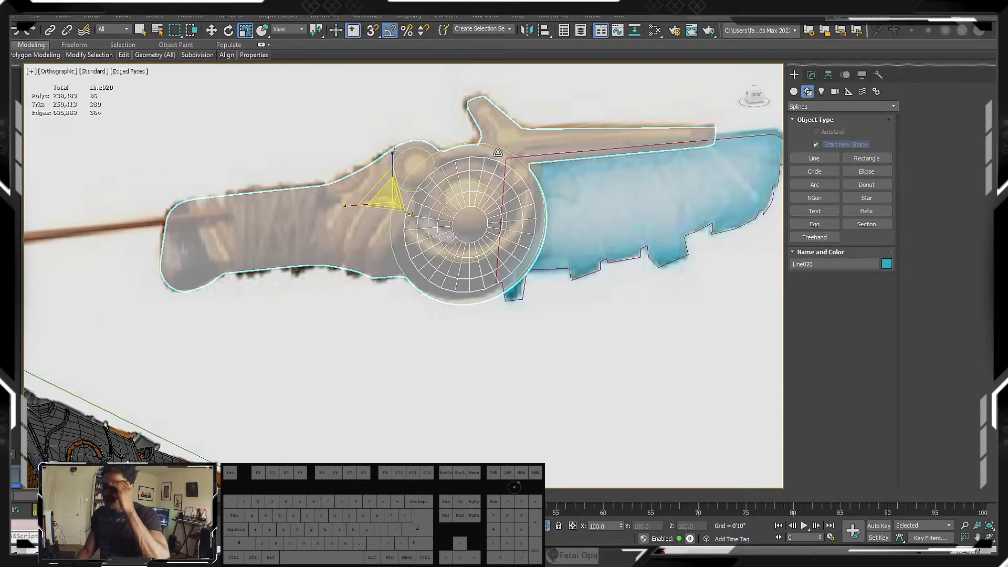
middle_drag(517, 197, 507, 207)
key(F4)
key(F3)
key(F3)
scroll(502, 155, up, 2)
key(F3)
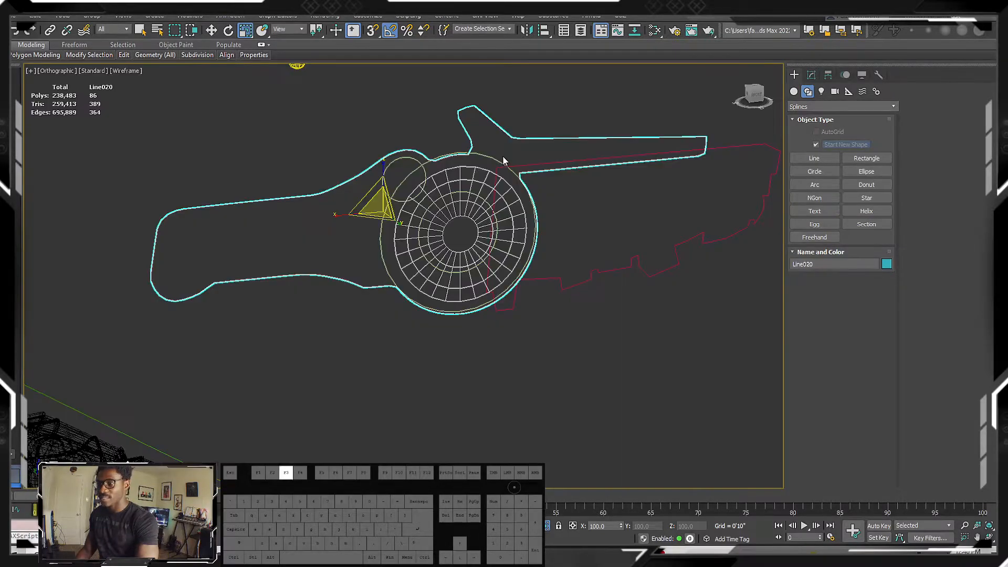
key(F3)
key(F3)
key(F3)
key(F3)
key(F3)
key(F3)
key(F3)
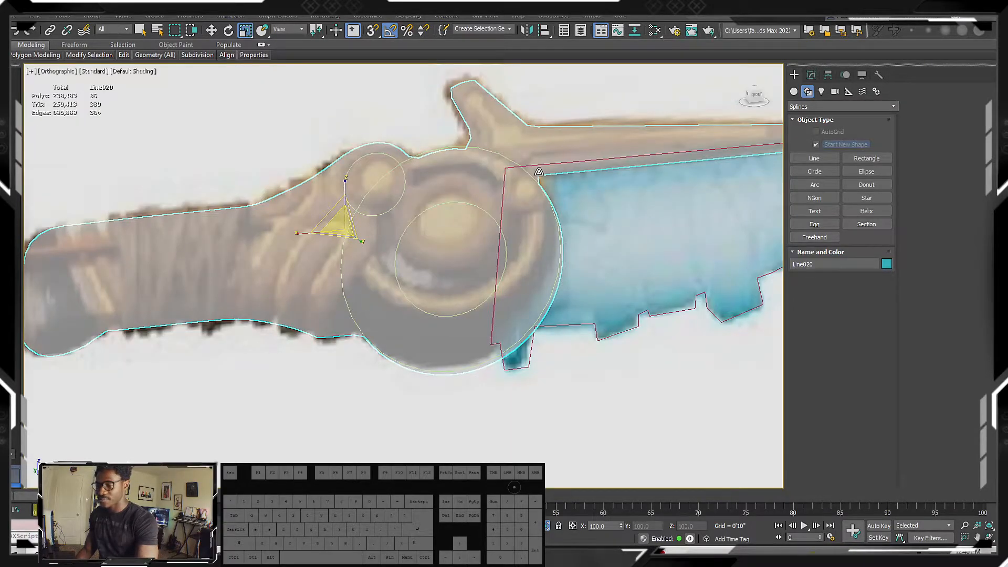
key(F3)
key(F4)
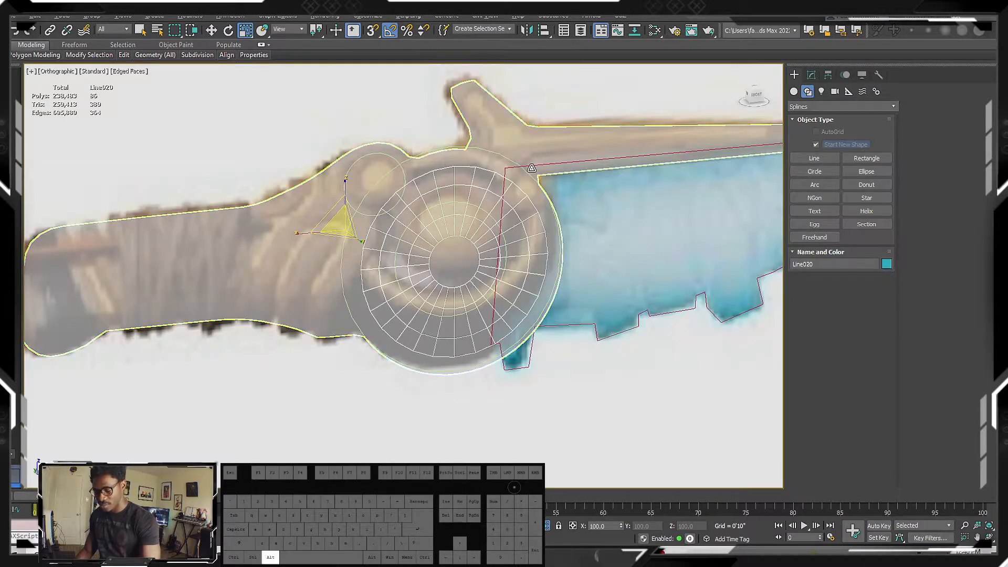
Turn off the handle mesh's see-through display and check its ring topology in wireframe.
key(alt+x)
alt+middle_drag(527, 172, 452, 243)
mouse_move(502, 189)
alt+middle_down()
mouse_move(439, 230)
mouse_move(480, 207)
mouse_move(394, 221)
mouse_move(445, 207)
mouse_move(499, 147)
mouse_move(504, 179)
alt+middle_up()
key(F4)
key(F3)
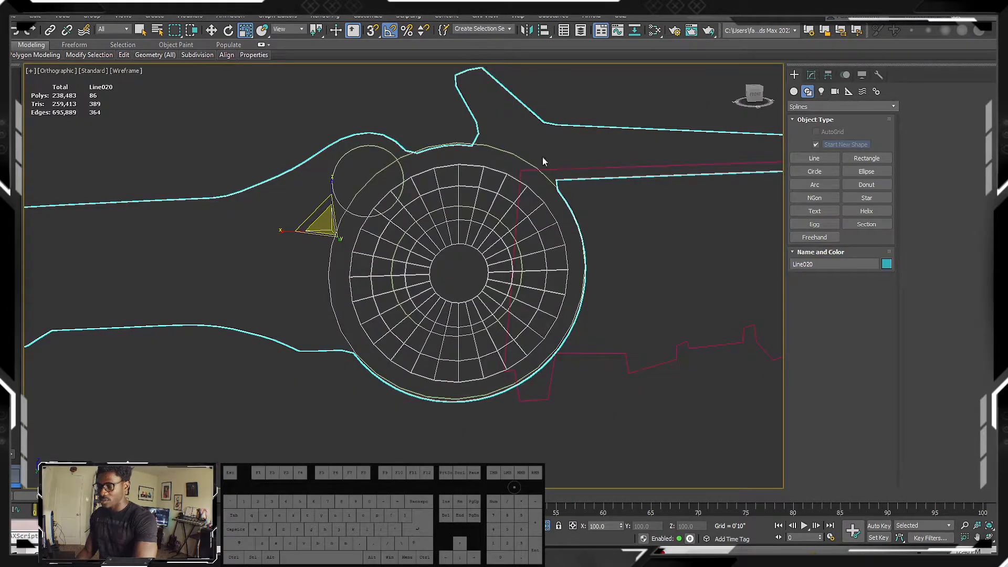
Add a Shell modifier to the handle mesh and show it shaded with edged faces.
click(811, 75)
click(840, 103)
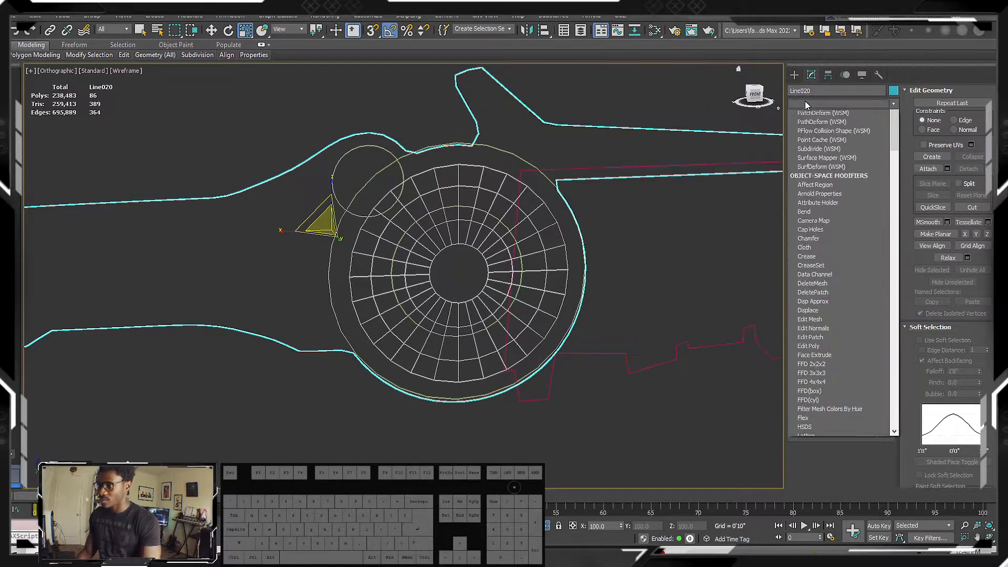
click(563, 231)
click(839, 104)
scroll(817, 143, down, 4)
scroll(817, 143, down, 10)
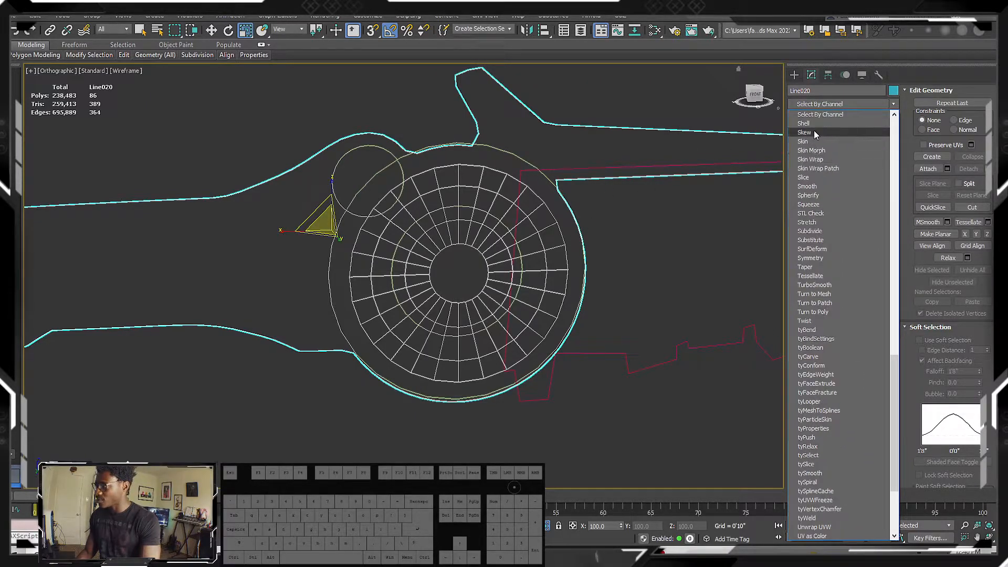
click(813, 131)
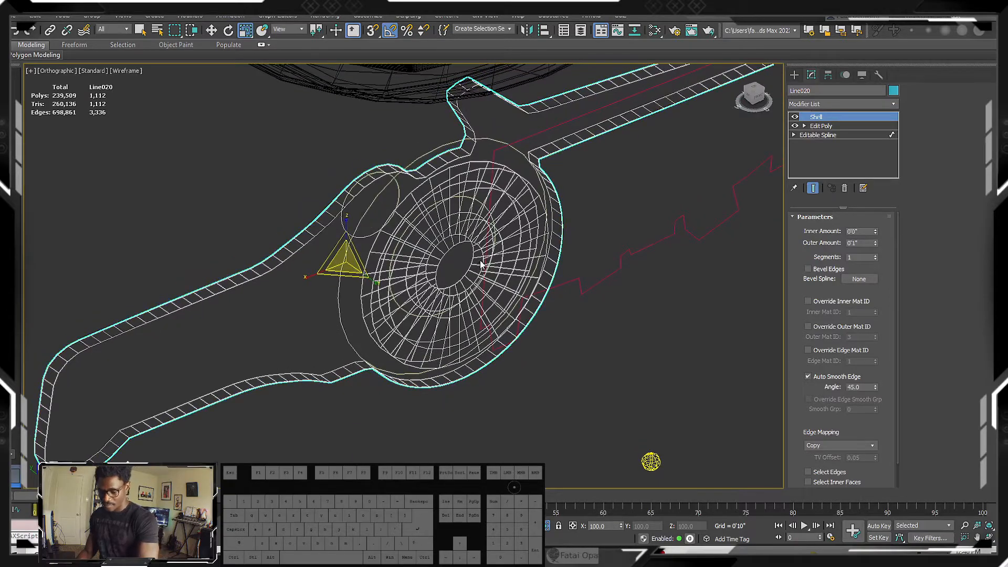
key(F4)
alt+middle_drag(469, 255, 501, 284)
middle_drag(501, 284, 303, 222)
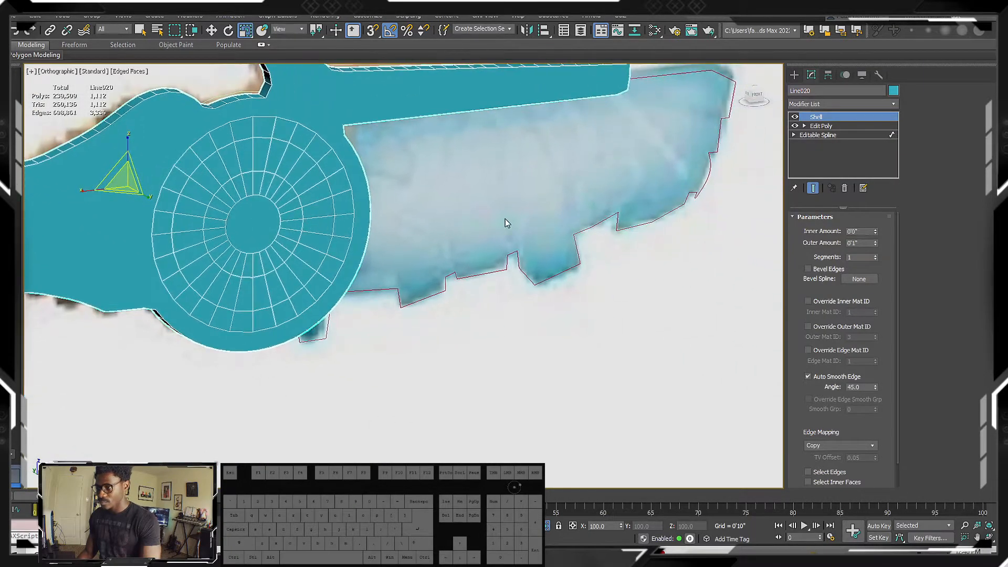
Select the jagged blade outline and add an Edit Poly modifier to turn it into a face.
click(516, 257)
middle_drag(516, 251, 420, 244)
alt+middle_drag(420, 244, 408, 245)
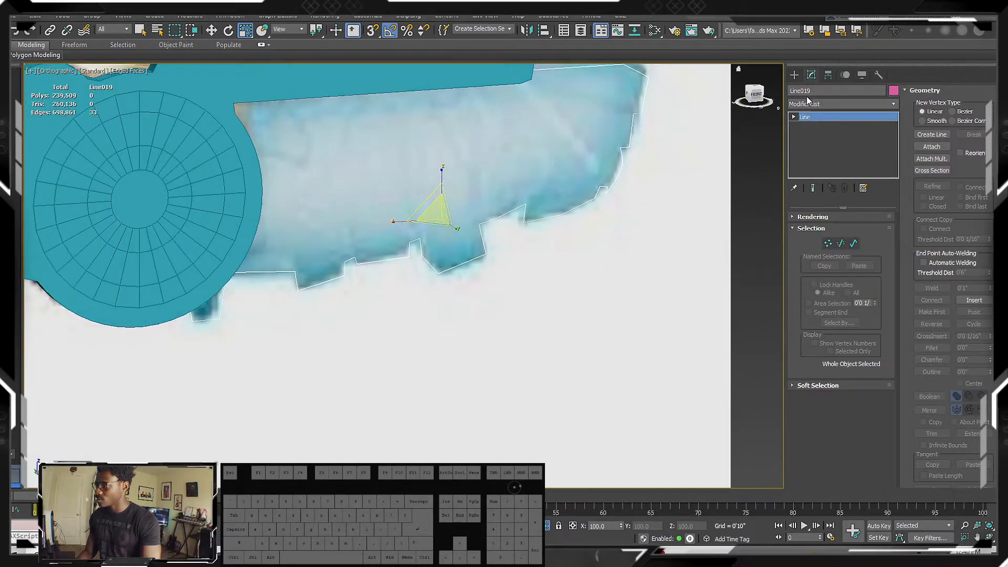
click(838, 104)
scroll(829, 158, down, 5)
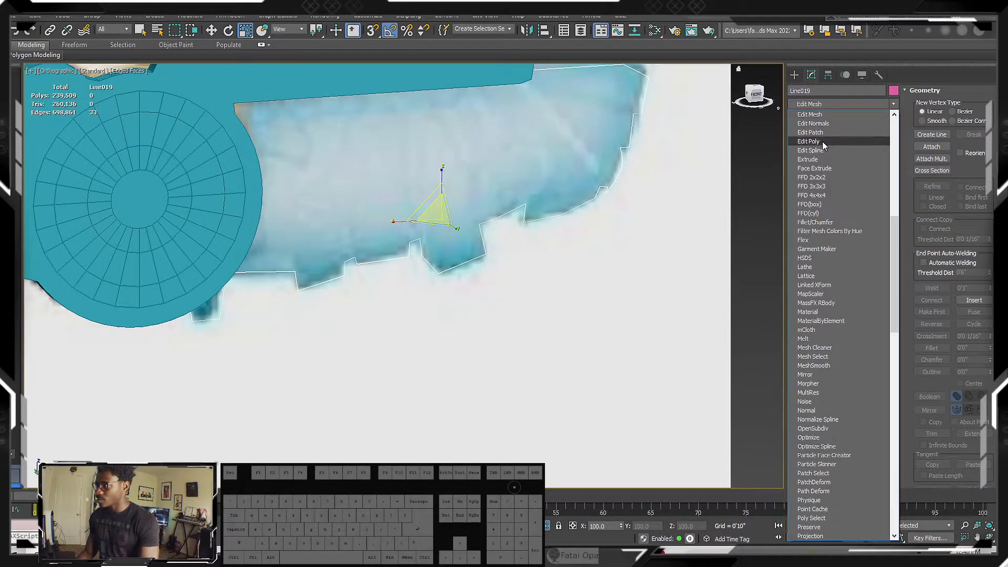
click(822, 140)
alt+middle_drag(776, 158, 567, 216)
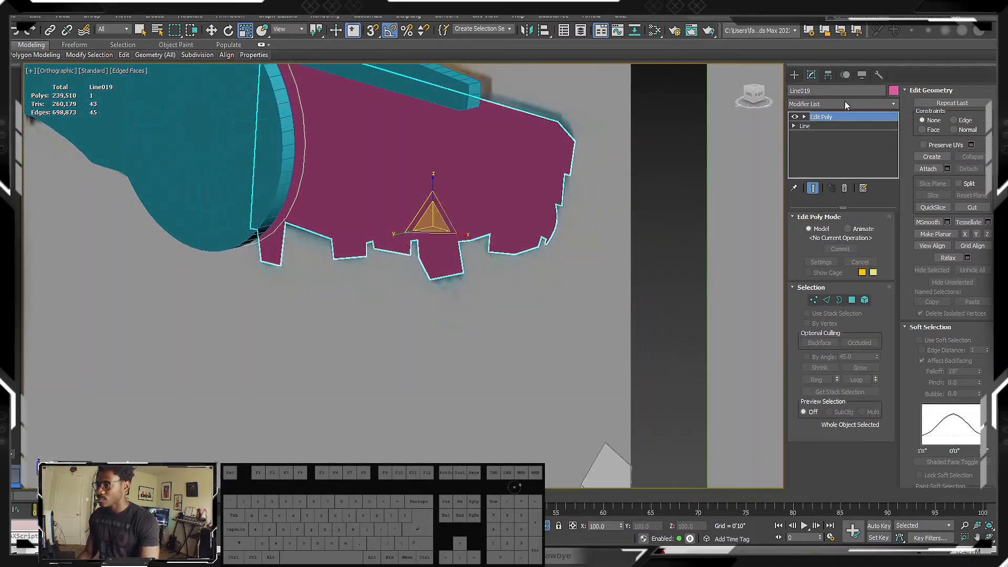
Add a Shell modifier to the blade mesh to give it thickness.
click(868, 103)
scroll(855, 114, down, 5)
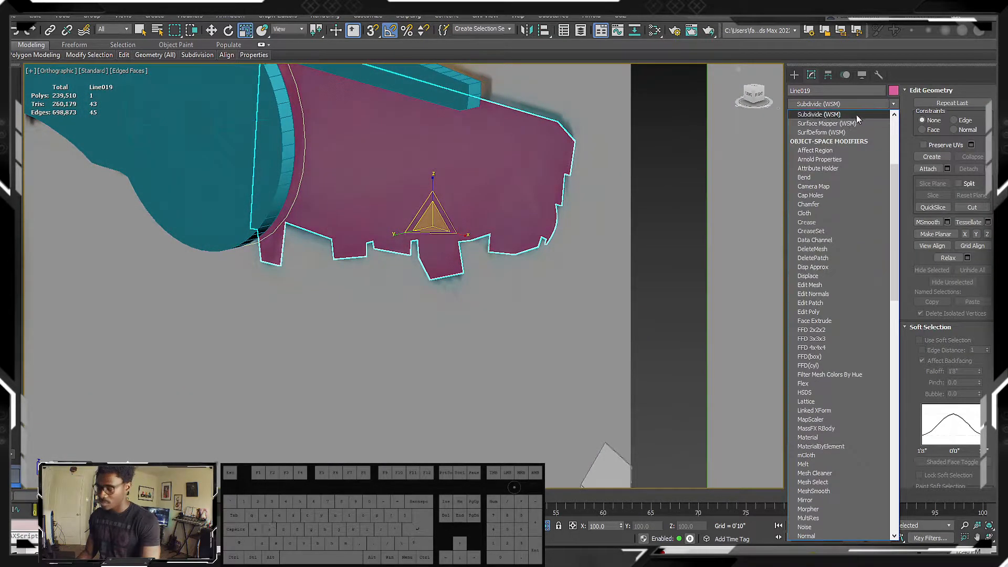
scroll(836, 126, down, 15)
click(820, 124)
alt+middle_drag(595, 177, 447, 219)
Select the handle and blade meshes together and move them along the Y axis away from the reference sheet.
click(441, 171)
key(w)
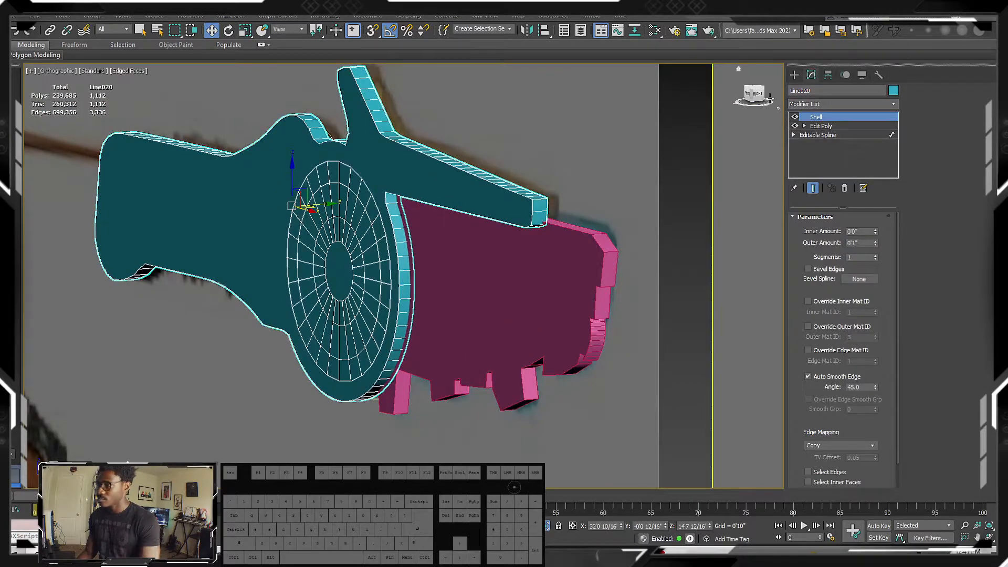
click(797, 77)
alt+middle_drag(601, 177, 570, 183)
ctrl+click(373, 265)
middle_drag(372, 264, 428, 234)
scroll(429, 234, down, 4)
drag(444, 243, 412, 242)
Clone the shelled handle, placing the copy beside the original along the Y axis at about -0'5".
mouse_move(412, 241)
alt+middle_down()
mouse_move(466, 229)
mouse_move(405, 232)
alt+middle_up()
scroll(455, 231, down, 3)
scroll(384, 216, up, 6)
click(362, 171)
alt+middle_drag(412, 195, 345, 205)
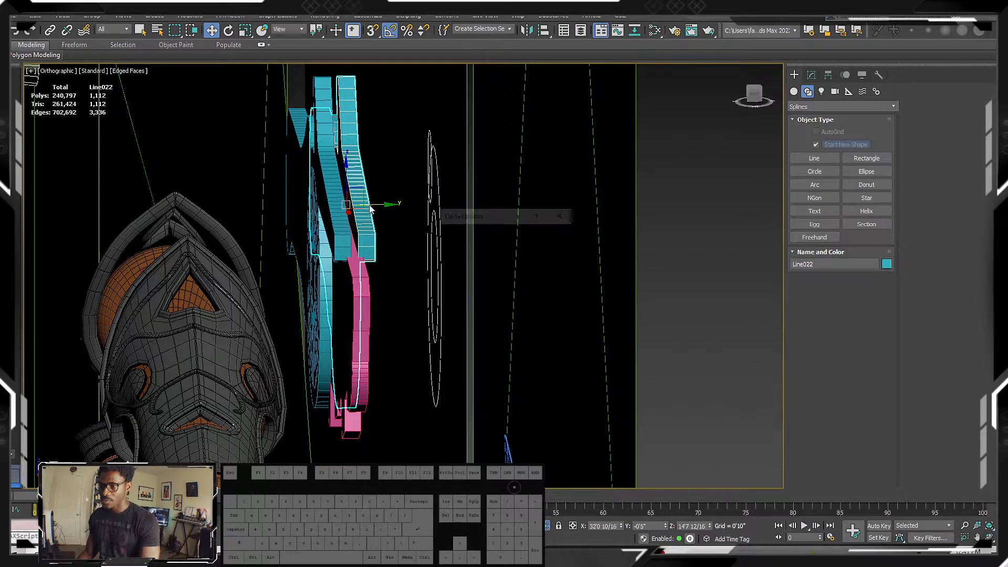
key(ctrl+v)
click(506, 324)
mouse_move(362, 220)
alt+middle_down()
mouse_move(445, 227)
mouse_move(520, 247)
mouse_move(539, 264)
mouse_move(394, 150)
alt+middle_up()
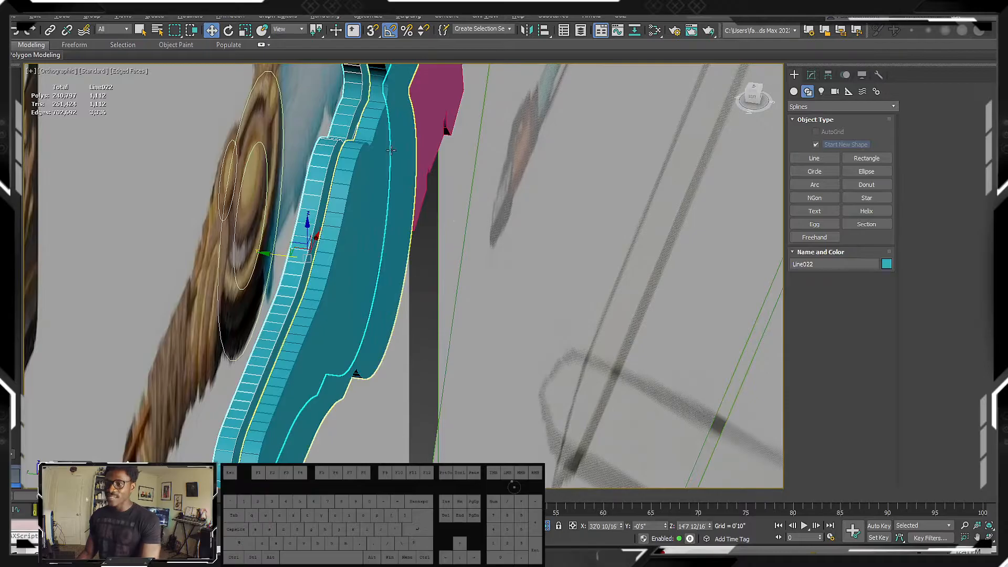
alt+middle_drag(353, 183, 496, 197)
ctrl+click(582, 234)
alt+middle_drag(583, 234, 449, 182)
ctrl+click(541, 205)
Hide the tilted image plane and the group of objects covering the second weapon reference sheet.
scroll(558, 202, down, 8)
click(616, 166)
scroll(616, 166, up, 2)
scroll(525, 175, down, 7)
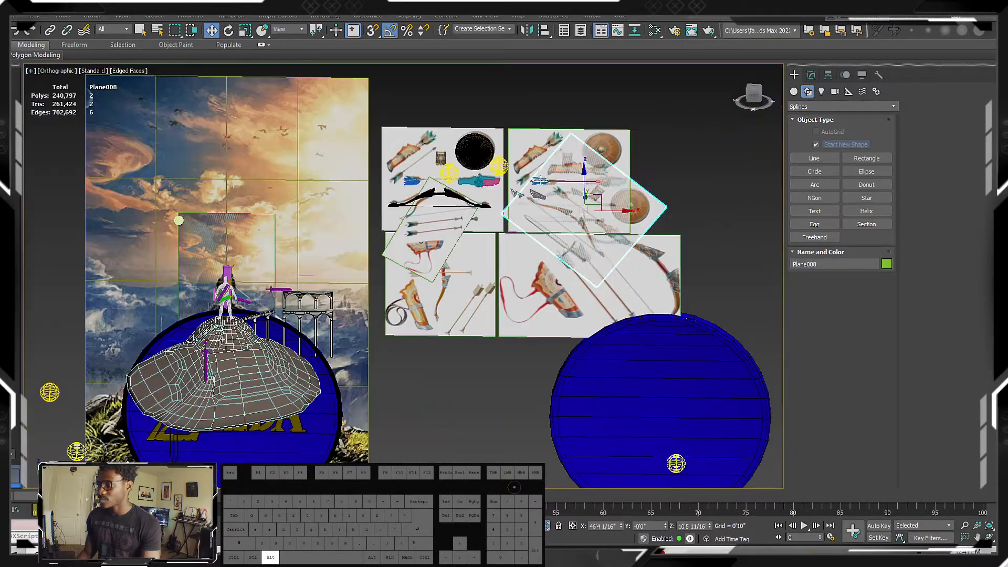
right_click(650, 217)
click(677, 176)
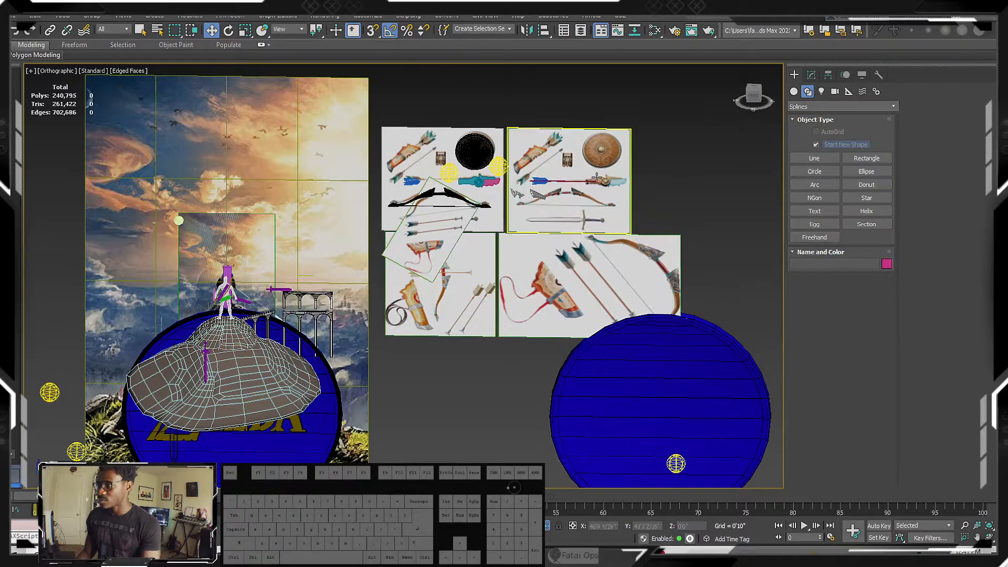
drag(527, 146, 512, 139)
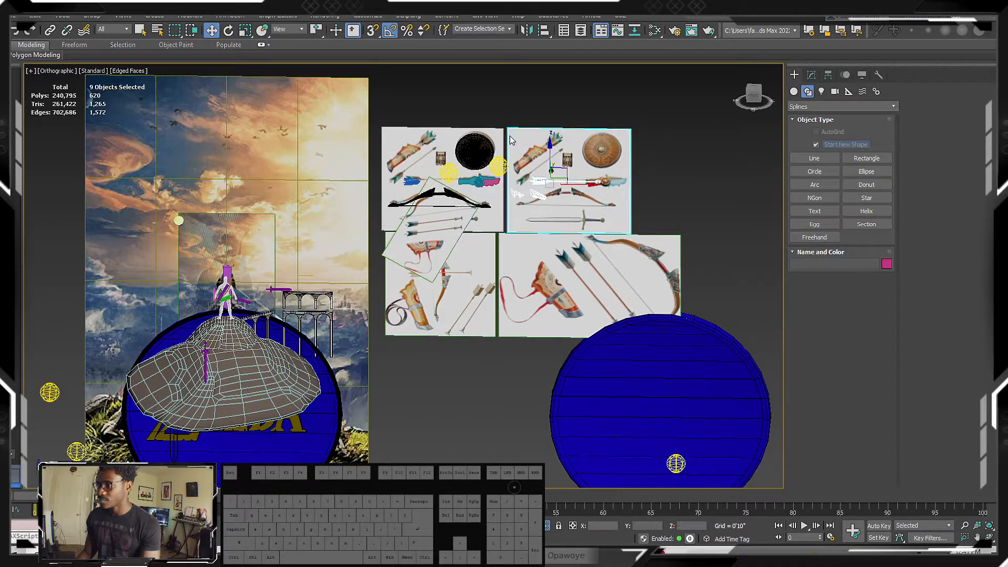
right_click(590, 142)
click(622, 106)
Examine the weapon's handle, round guard and blade on the uncovered reference sheet and compare them with the meshes.
scroll(453, 177, up, 10)
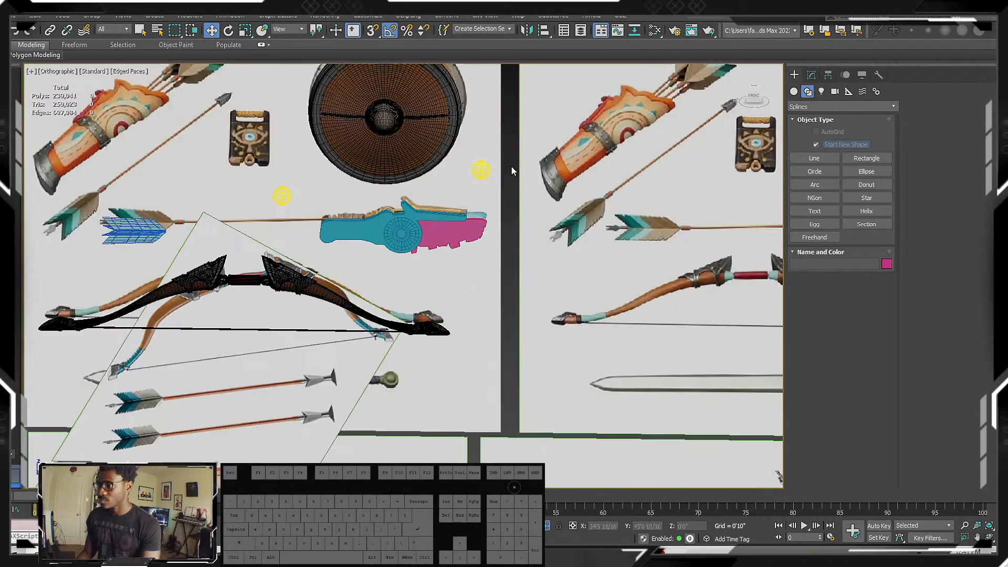
scroll(452, 177, up, 2)
middle_drag(769, 216, 602, 204)
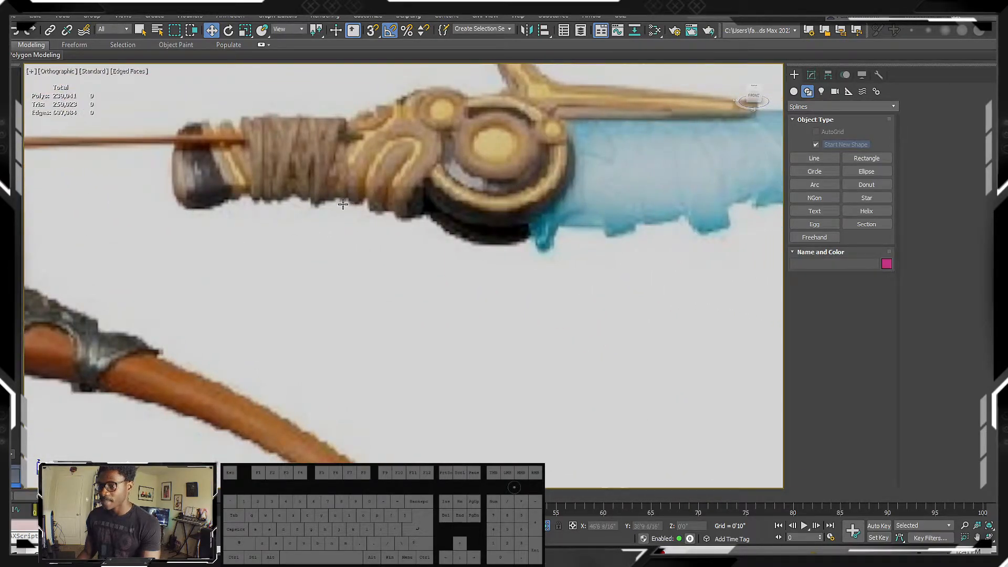
scroll(322, 208, down, 6)
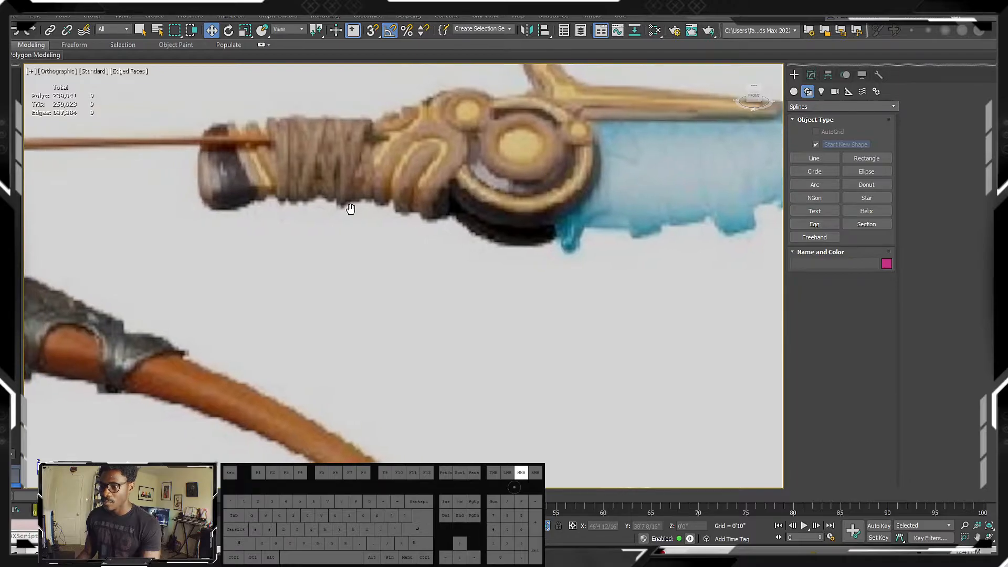
middle_drag(444, 223, 706, 223)
scroll(705, 223, down, 4)
scroll(455, 194, up, 10)
middle_drag(457, 193, 410, 218)
scroll(410, 218, down, 4)
middle_drag(294, 216, 434, 140)
scroll(461, 225, down, 6)
scroll(409, 183, up, 5)
Select the handle and blade meshes and isolate them from the rest of the scene.
click(449, 182)
key(z)
alt+middle_drag(401, 336, 509, 325)
ctrl+click(596, 320)
key(alt+q)
click(512, 326)
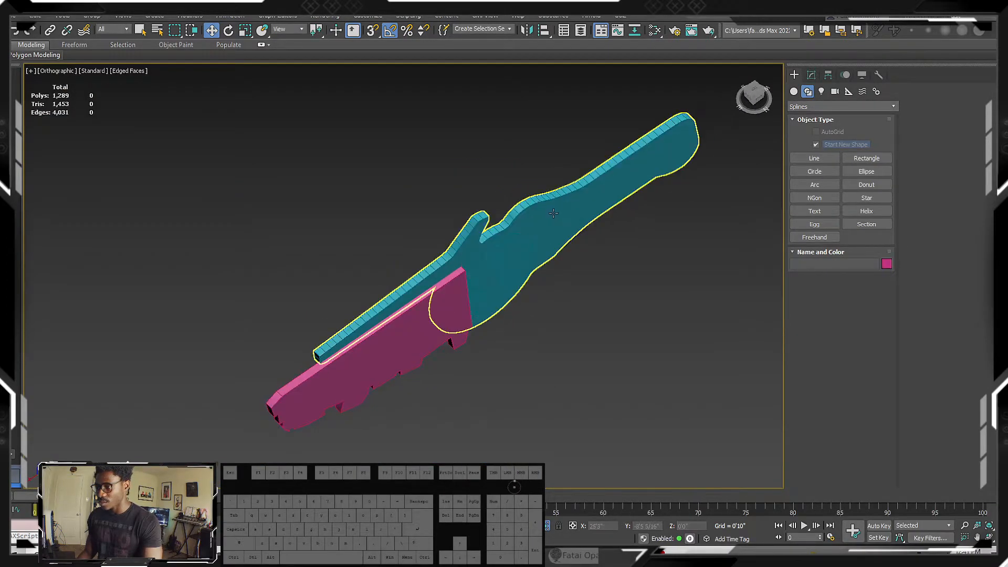
Go to the handle's Edit Poly modifier, switch off its Shell modifier and enter vertex editing.
click(572, 219)
click(811, 77)
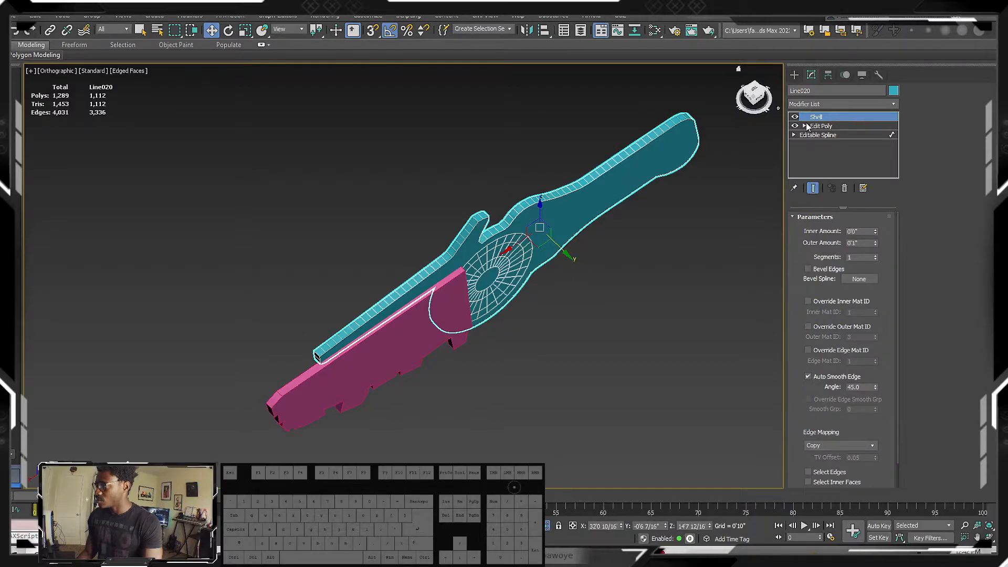
click(812, 128)
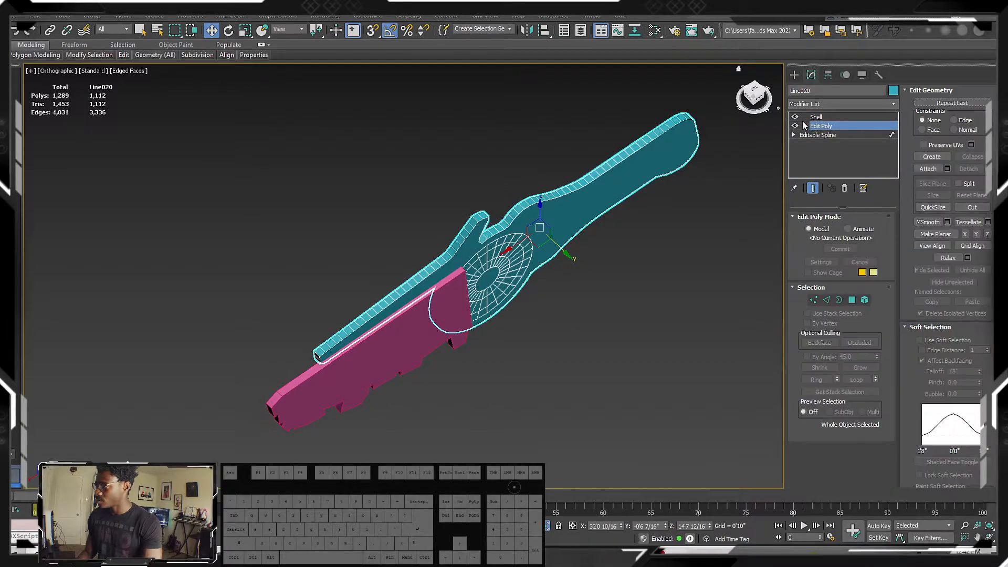
click(794, 117)
alt+middle_drag(648, 193, 607, 177)
scroll(603, 204, up, 2)
key(1)
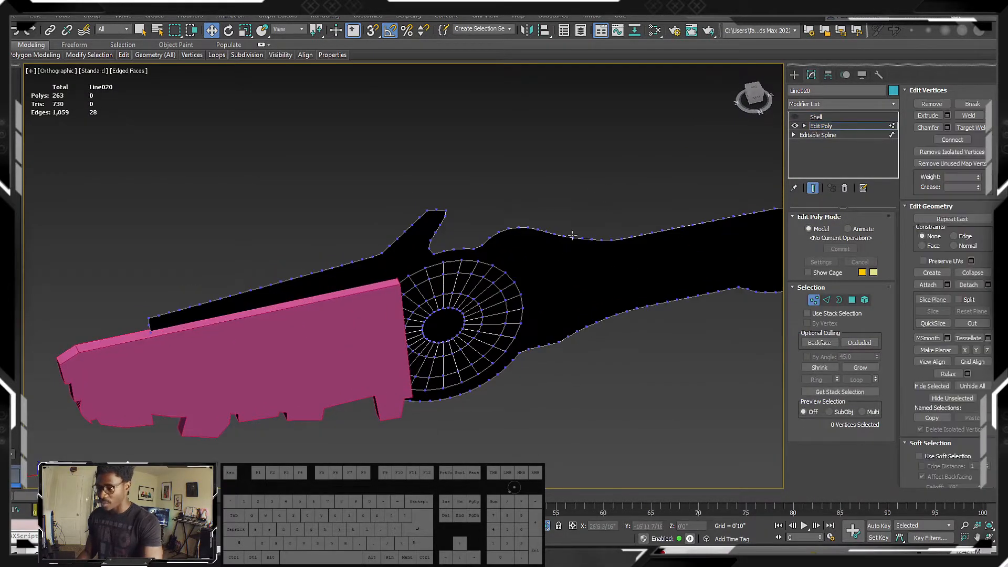
Try to connect the outer ring's bottom vertex to the handle outline, and undo the connection.
mouse_move(525, 241)
alt+middle_down()
mouse_move(543, 235)
mouse_move(520, 226)
alt+middle_up()
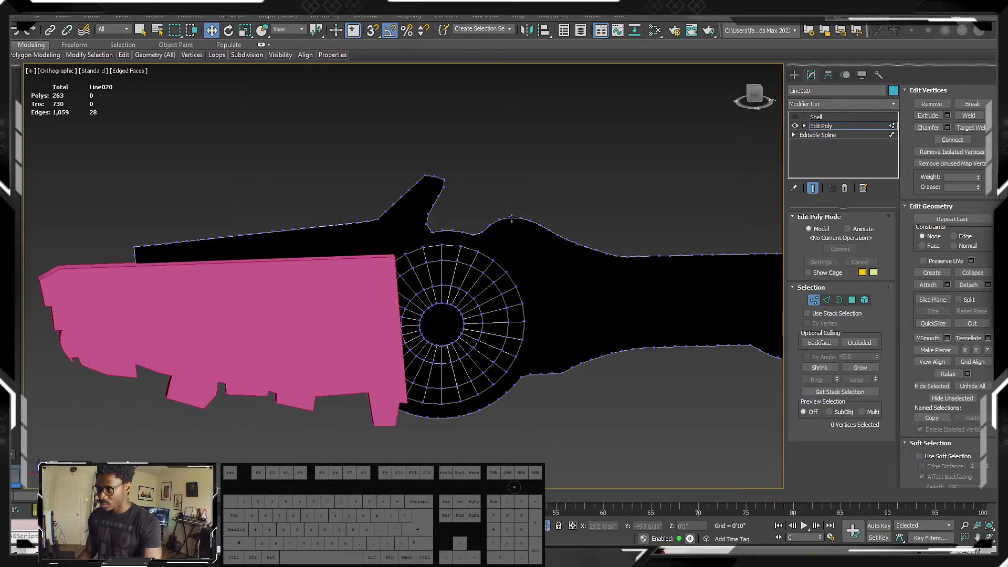
right_click(553, 374)
click(533, 401)
alt+middle_drag(535, 413, 444, 162)
scroll(535, 290, up, 5)
right_click(581, 351)
click(564, 387)
right_click(585, 342)
click(575, 378)
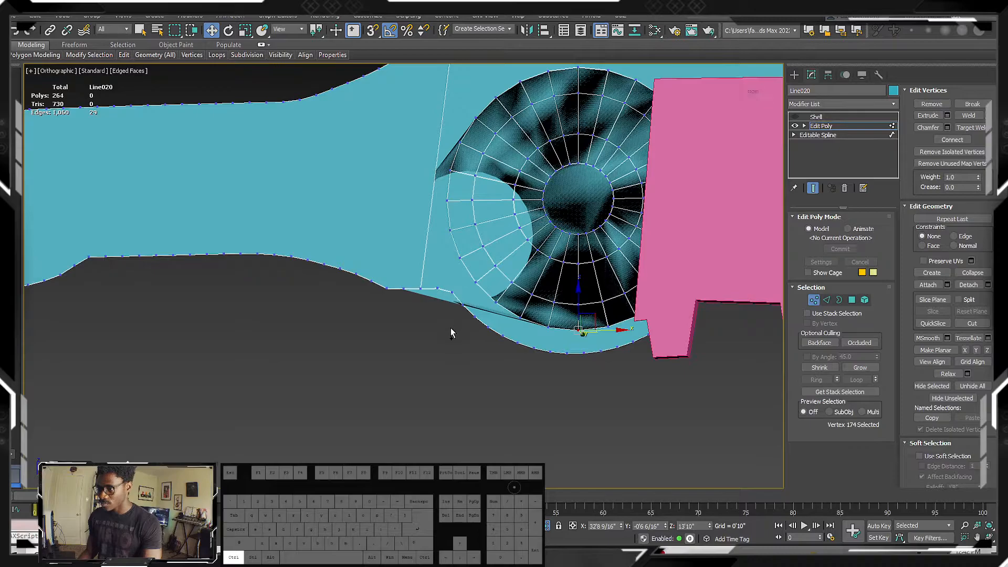
key(ctrl+z)
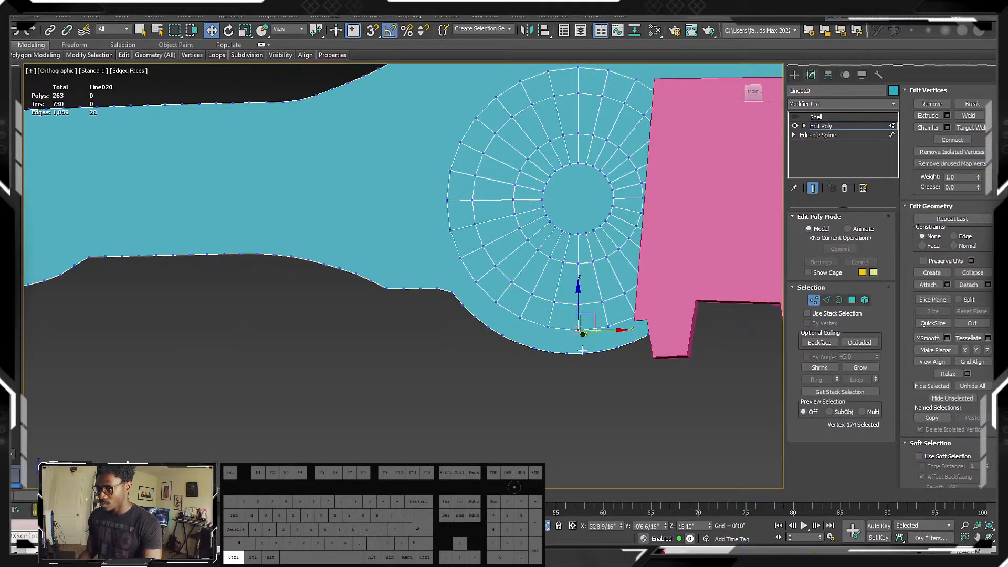
Connect the outer ring's bottom vertex and two adjacent top vertices to the facing vertices of the handle outline.
right_click(583, 357)
click(556, 391)
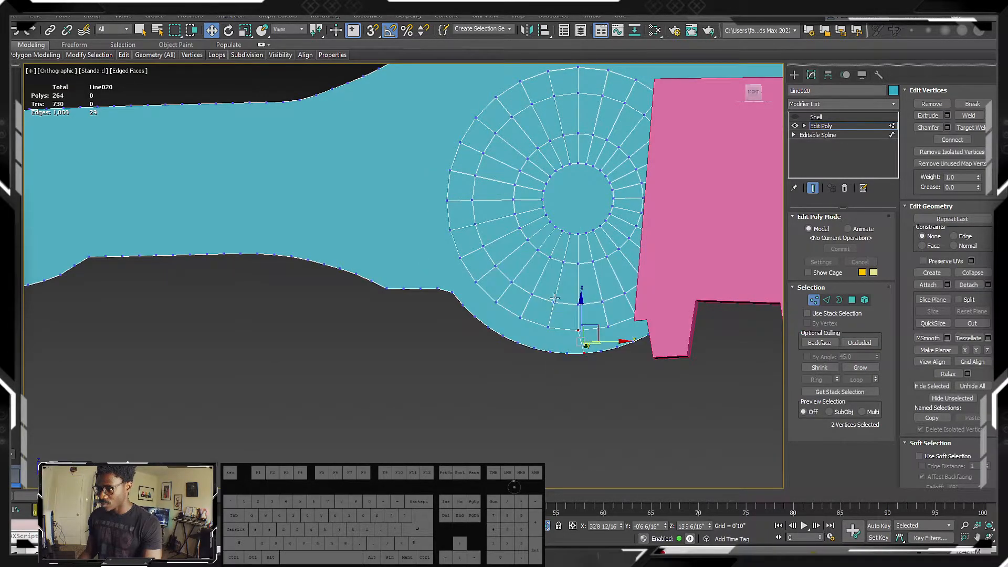
scroll(569, 218, down, 4)
scroll(568, 218, up, 5)
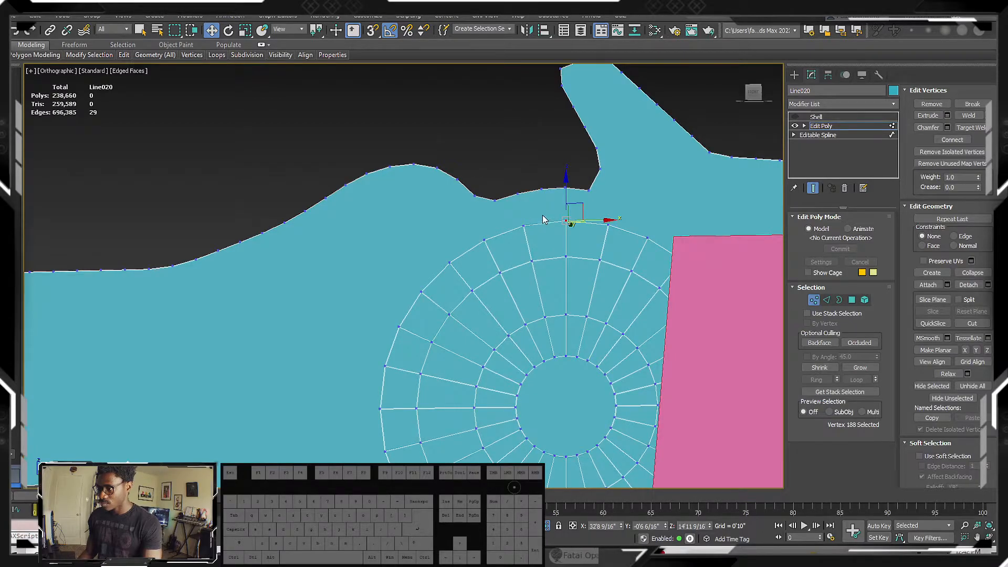
ctrl+click(565, 188)
right_click(565, 188)
click(531, 224)
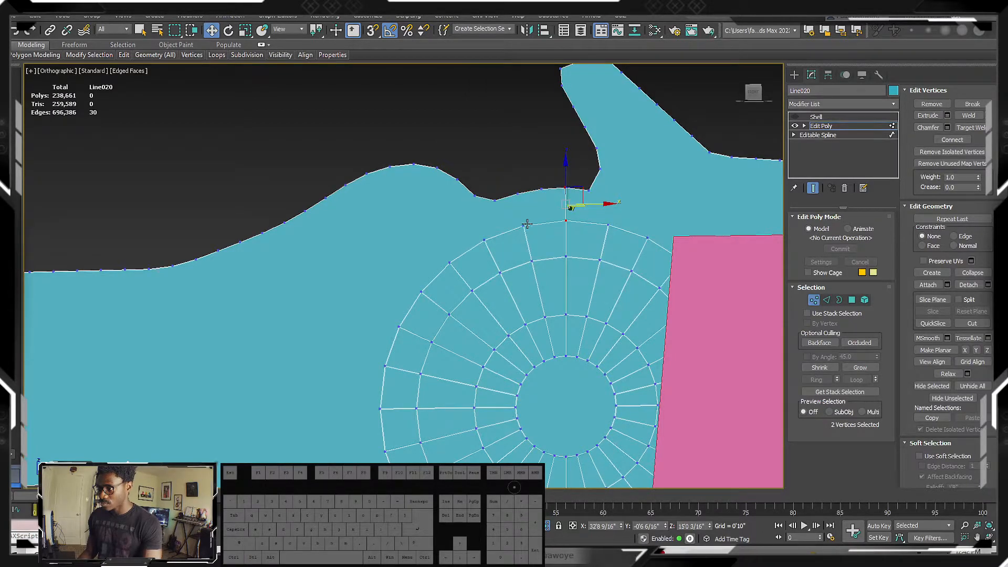
right_click(519, 216)
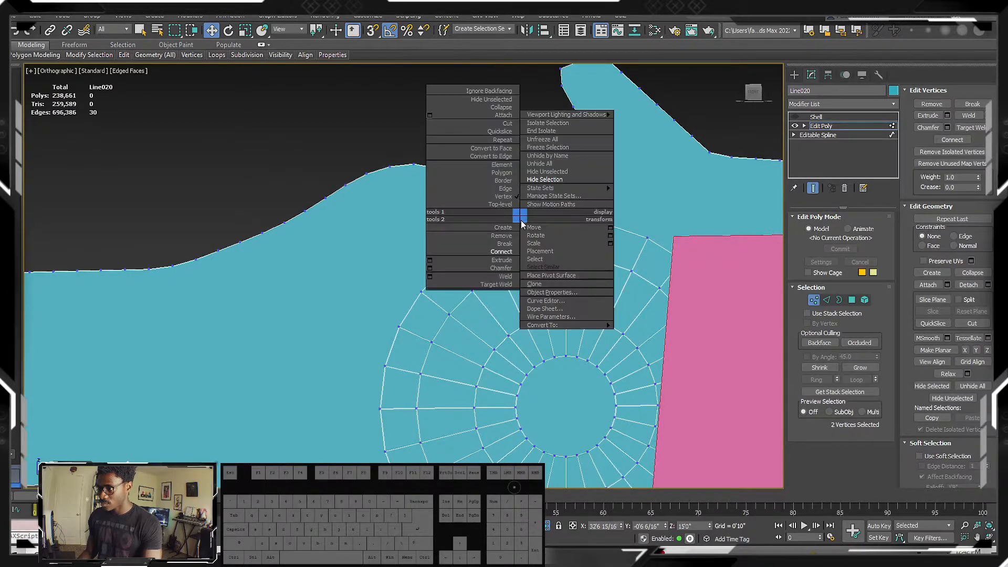
click(495, 252)
Show the meshes in wireframe and connect the outer ring's rightmost vertex to the curved handle outline behind the blade.
scroll(423, 232, down, 8)
alt+middle_drag(465, 227, 467, 248)
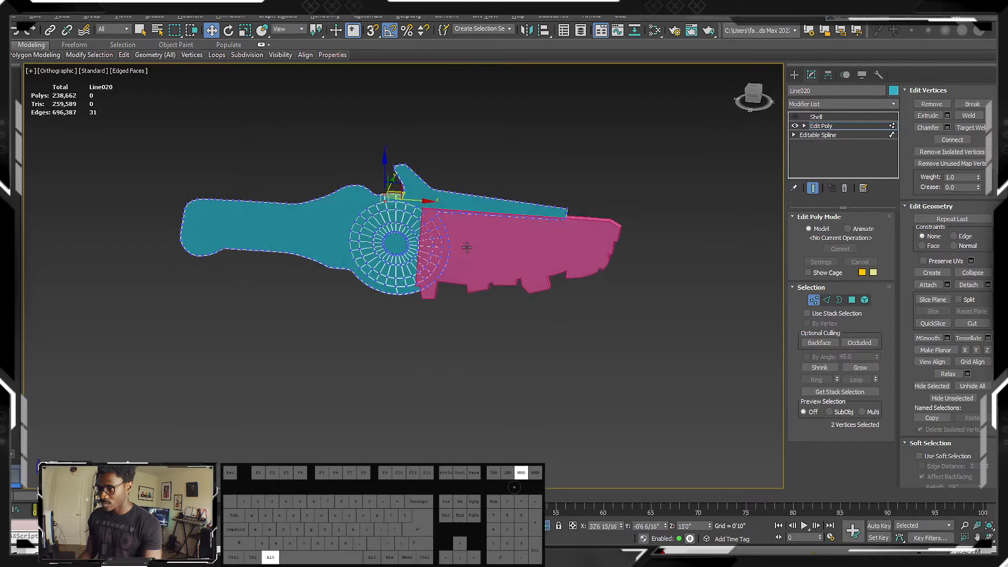
scroll(462, 246, up, 6)
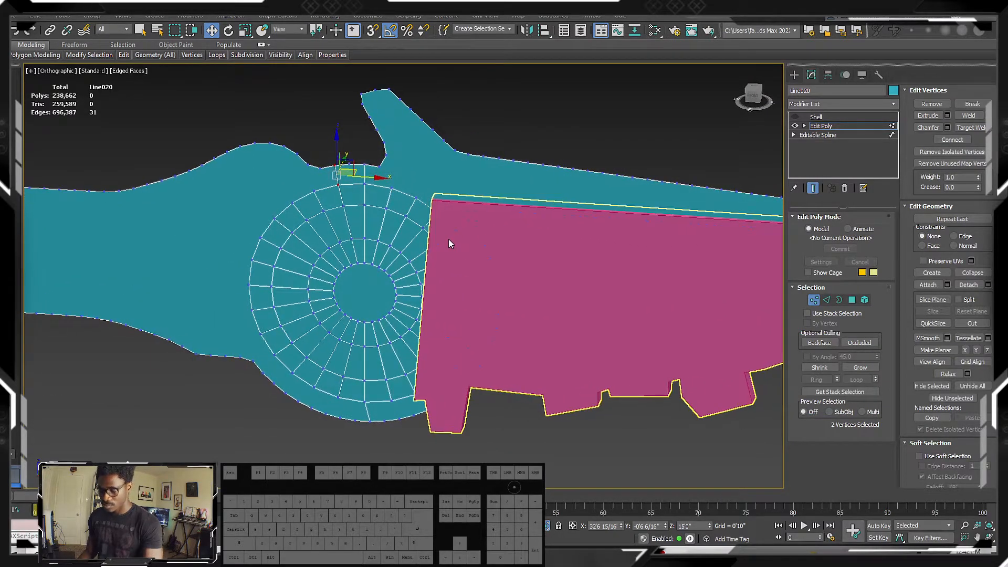
key(F3)
scroll(482, 295, up, 4)
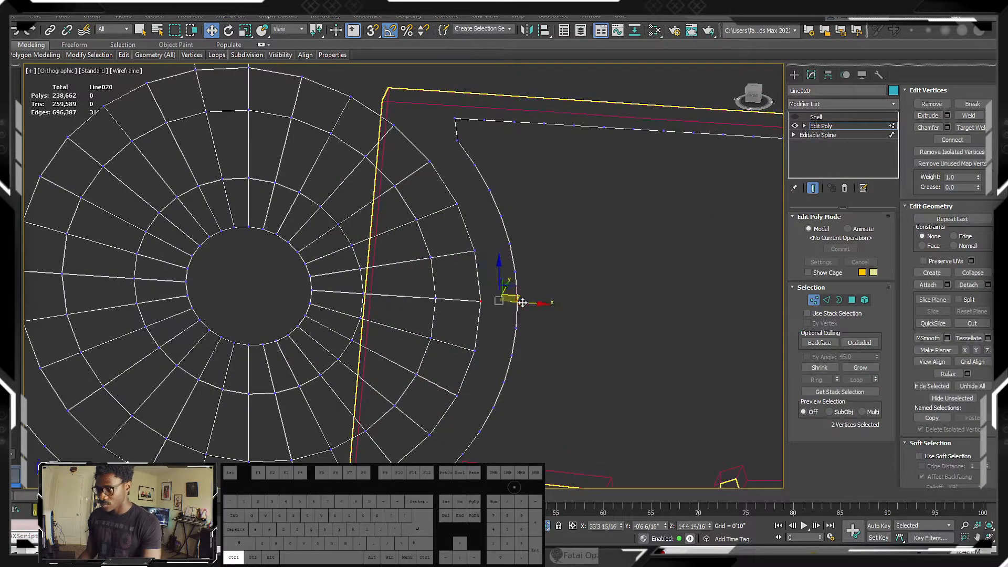
right_click(519, 301)
click(492, 336)
scroll(488, 293, down, 2)
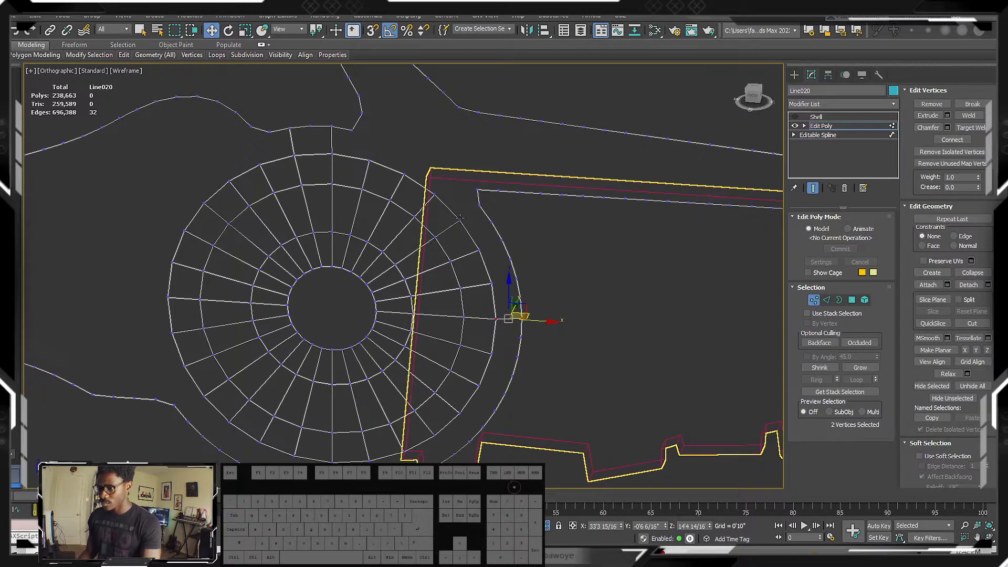
Connect two upper-right vertices of the outer ring to the outline's notch, where the curve meets the upper arm.
ctrl+click(479, 208)
right_click(485, 209)
click(464, 238)
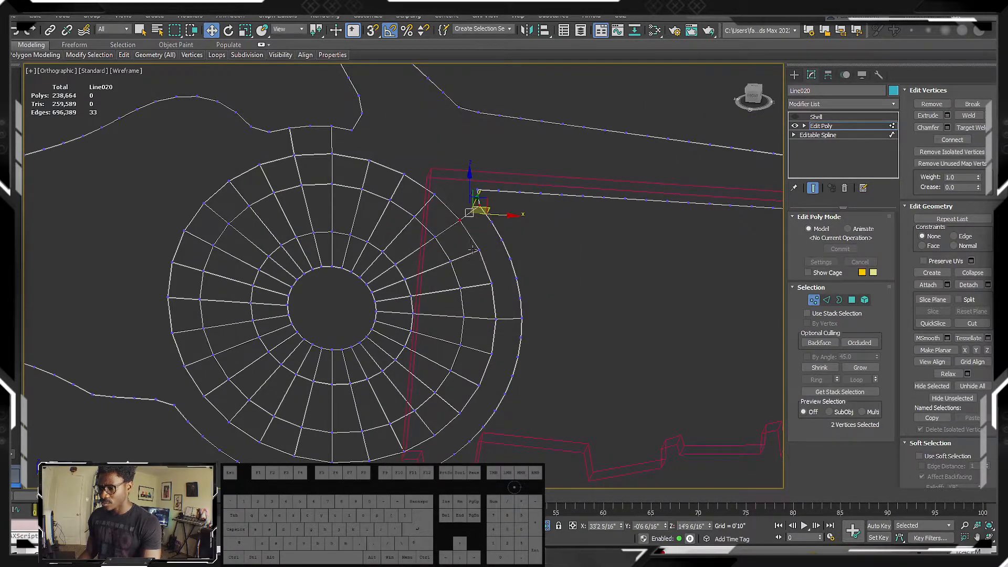
right_click(481, 192)
click(460, 217)
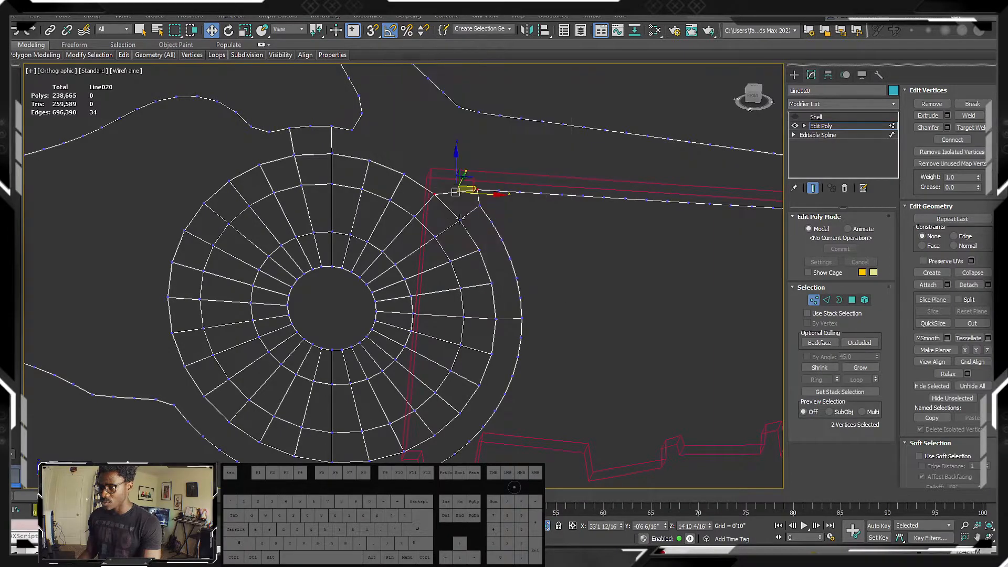
Connect the upper arm's top and bottom outline vertices just past the spike, and return to shaded display.
right_click(498, 192)
click(477, 218)
scroll(407, 226, down, 5)
key(F3)
alt+middle_drag(472, 243, 433, 204)
middle_drag(425, 243, 430, 216)
scroll(430, 216, up, 2)
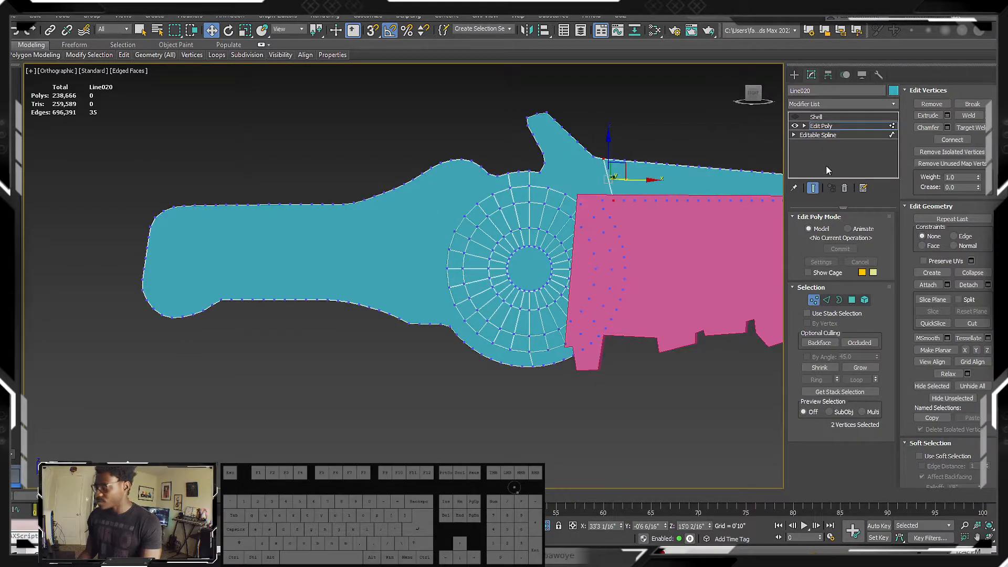
Connect the outer ring's upper-left and lower-left vertices to the outline corners, and add an edge across the handle's grip.
right_click(494, 198)
click(478, 224)
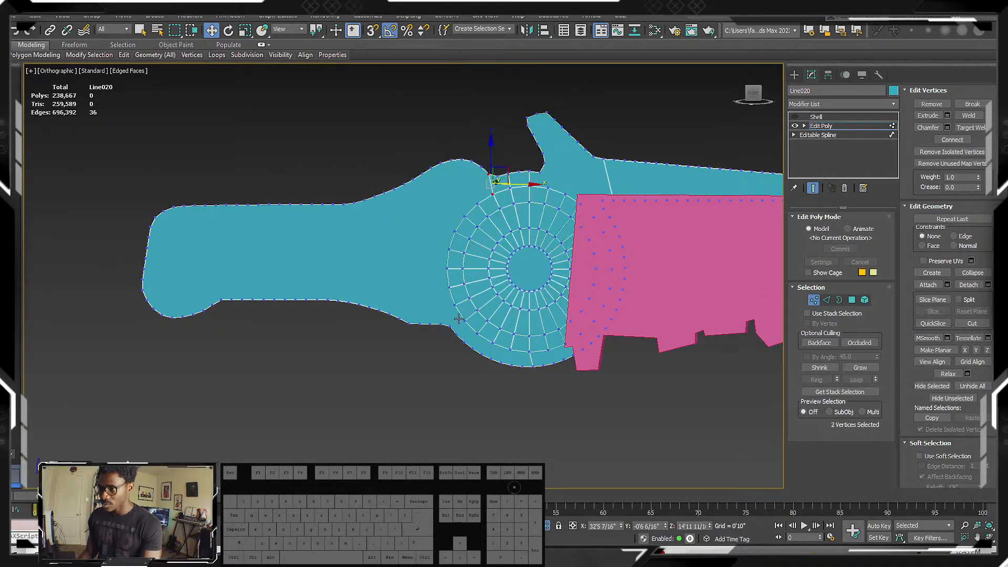
right_click(472, 302)
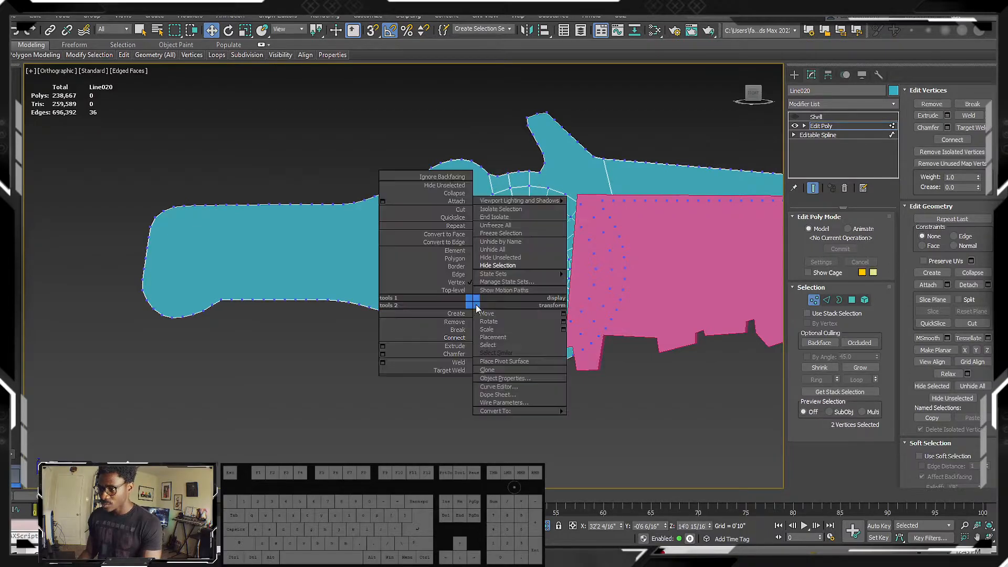
click(450, 338)
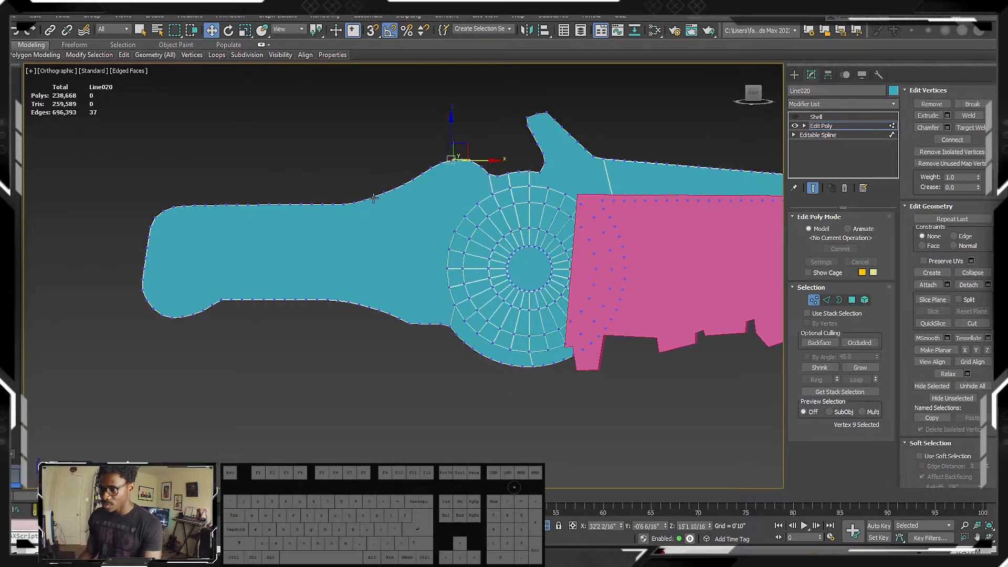
right_click(353, 300)
click(343, 332)
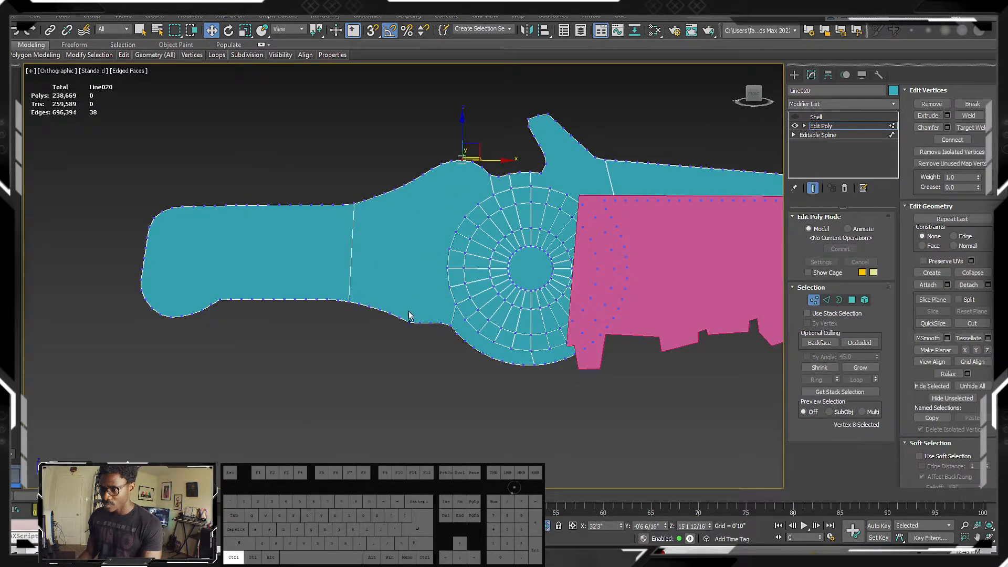
Try to connect the ring's left side to the lower outline, and select the two grip-side polygons to check their extents.
right_click(420, 324)
click(420, 340)
alt+middle_drag(420, 325, 555, 298)
key(4)
click(348, 277)
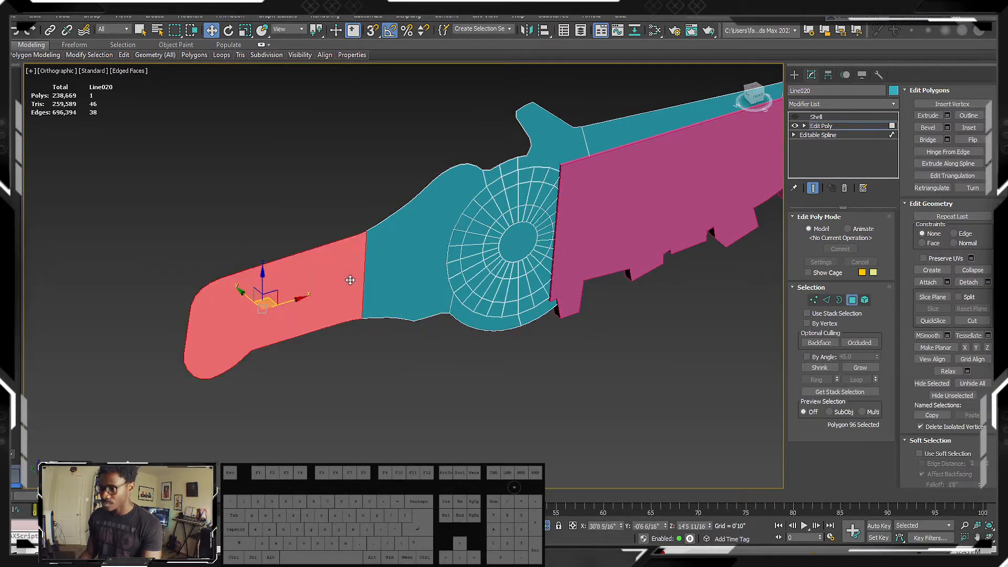
ctrl+click(398, 261)
alt+middle_drag(398, 260, 443, 304)
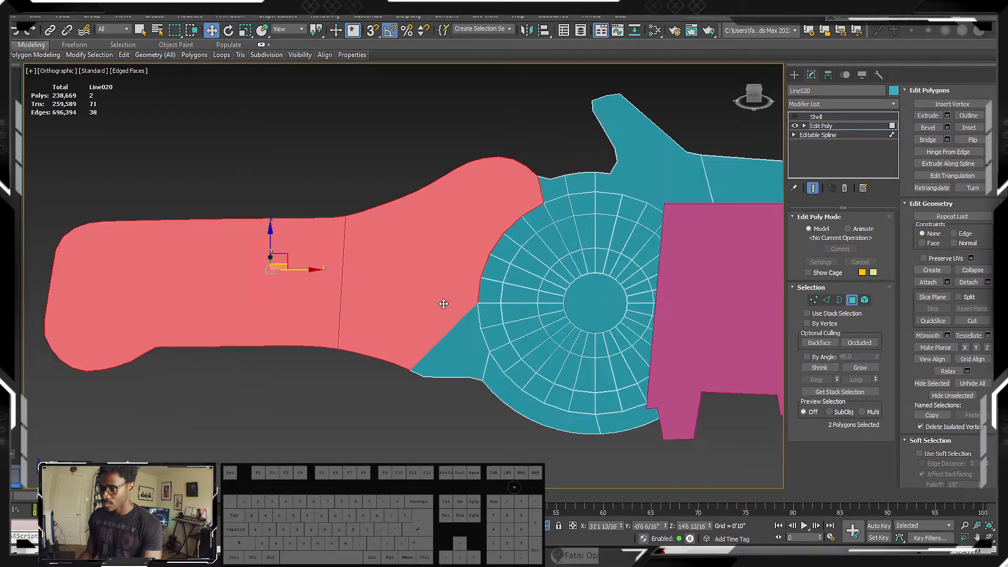
Try again to connect the outer ring's leftmost vertex to a lower outline vertex near the handle's corner.
key(1)
ctrl+click(410, 367)
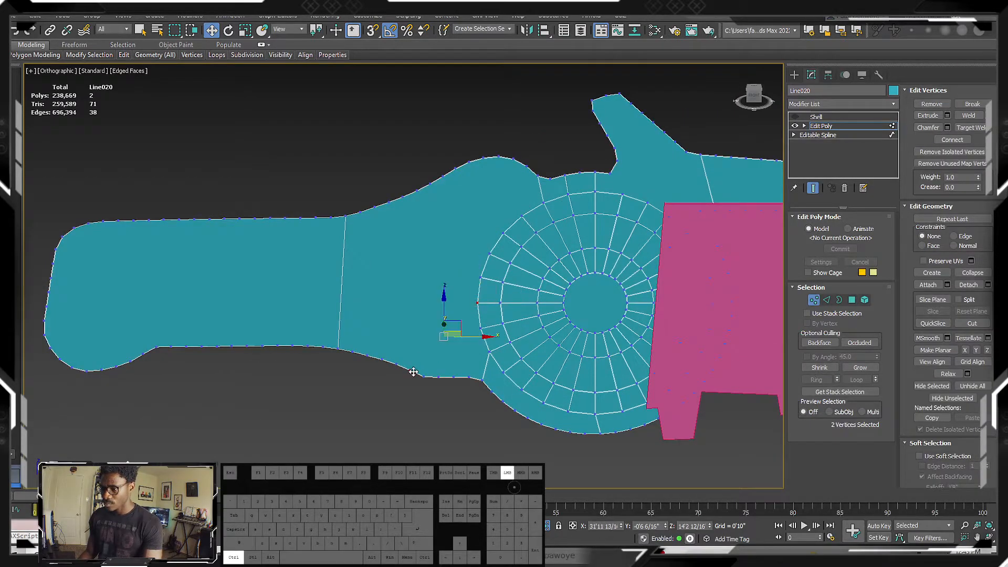
right_click(427, 362)
click(407, 401)
Test-move vertices along the lower handle outline and undo the moves.
click(420, 376)
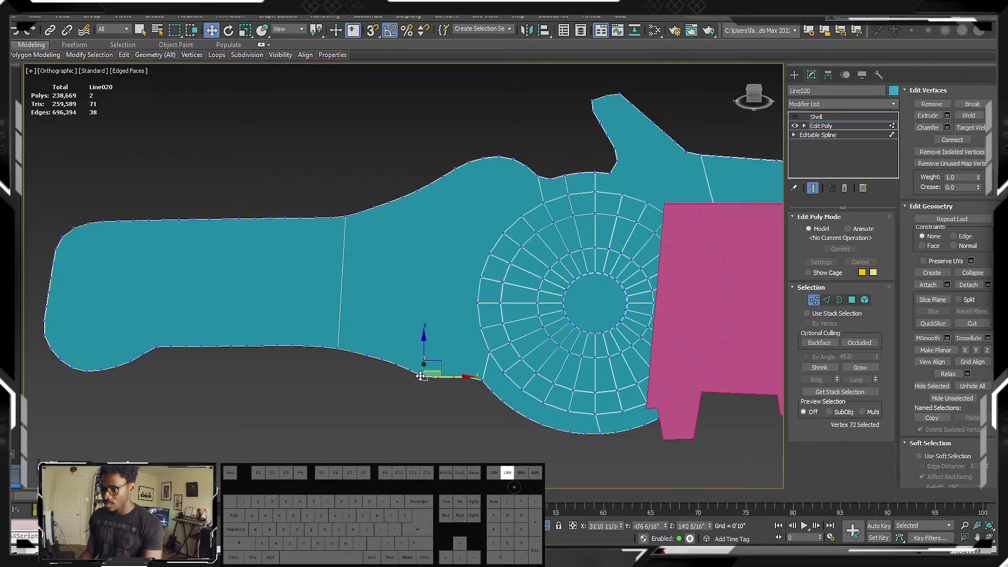
drag(450, 373, 415, 341)
key(ctrl+z)
scroll(413, 370, up, 7)
click(400, 367)
click(345, 342)
drag(359, 327, 341, 314)
key(ctrl+z)
Cut edges from the ring's leftmost and upper-left vertices to the lower and upper handle outline, and undo the cuts.
middle_drag(652, 167, 629, 212)
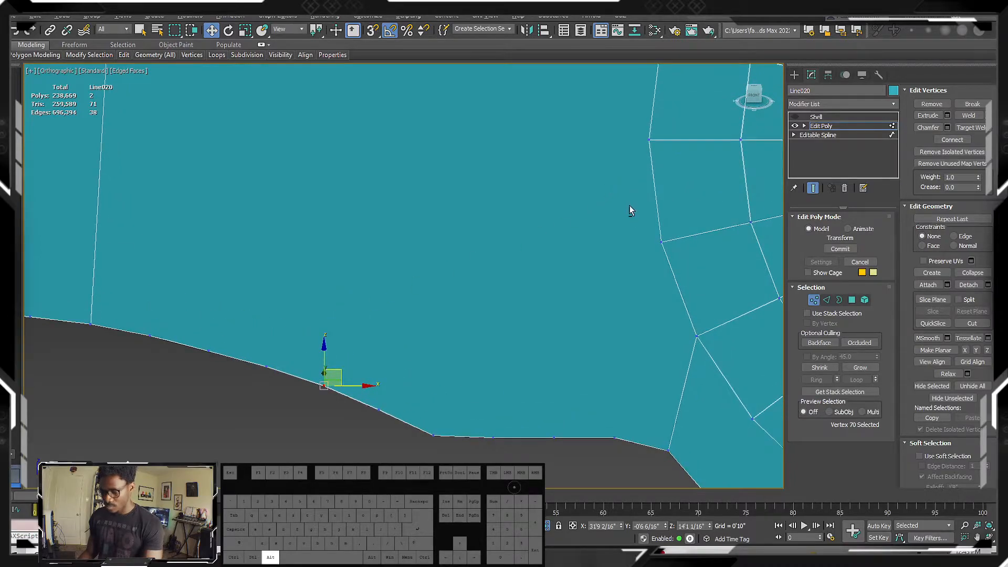
key(alt+c)
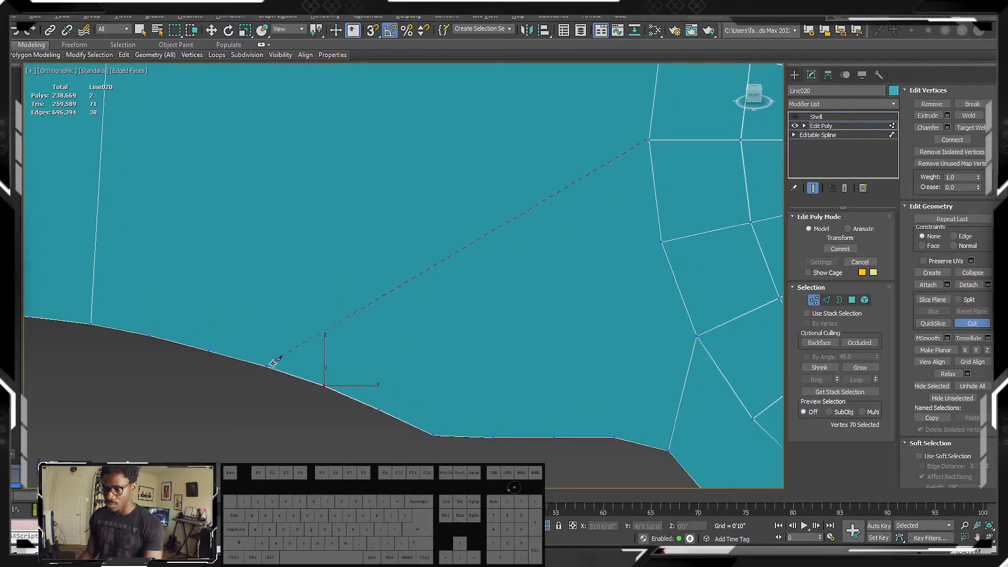
click(264, 366)
right_click(302, 355)
scroll(314, 299, down, 7)
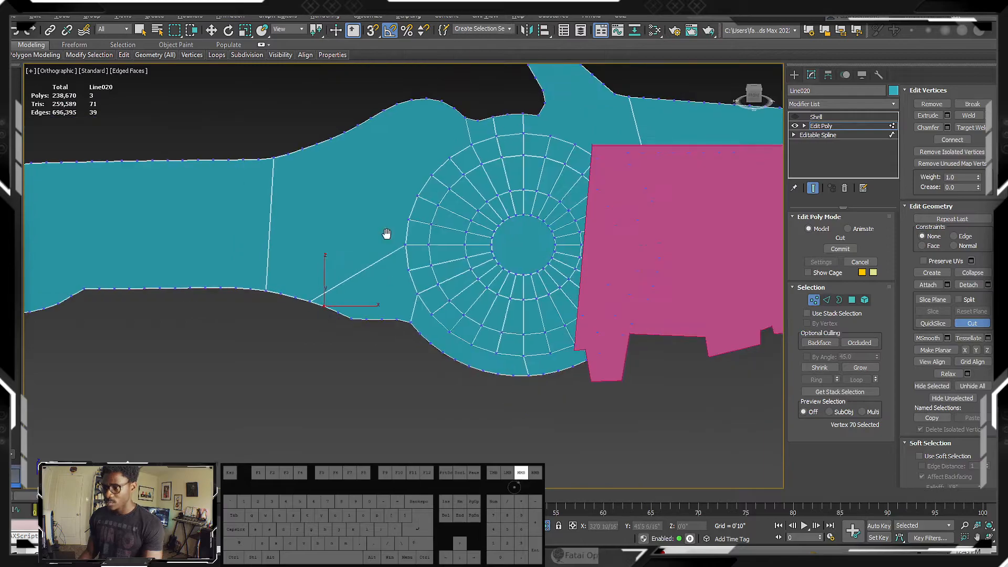
middle_drag(384, 232, 406, 266)
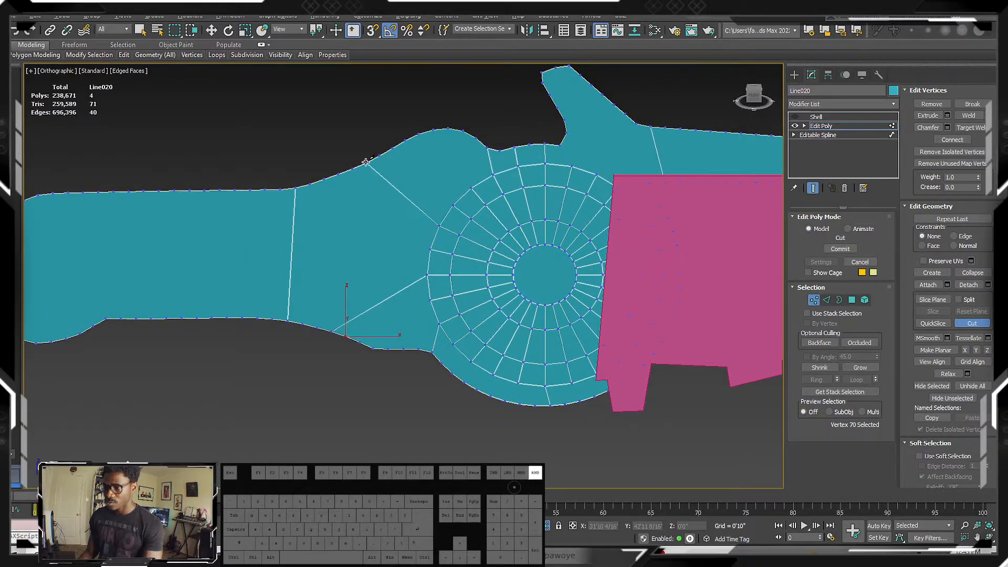
scroll(348, 257, down, 5)
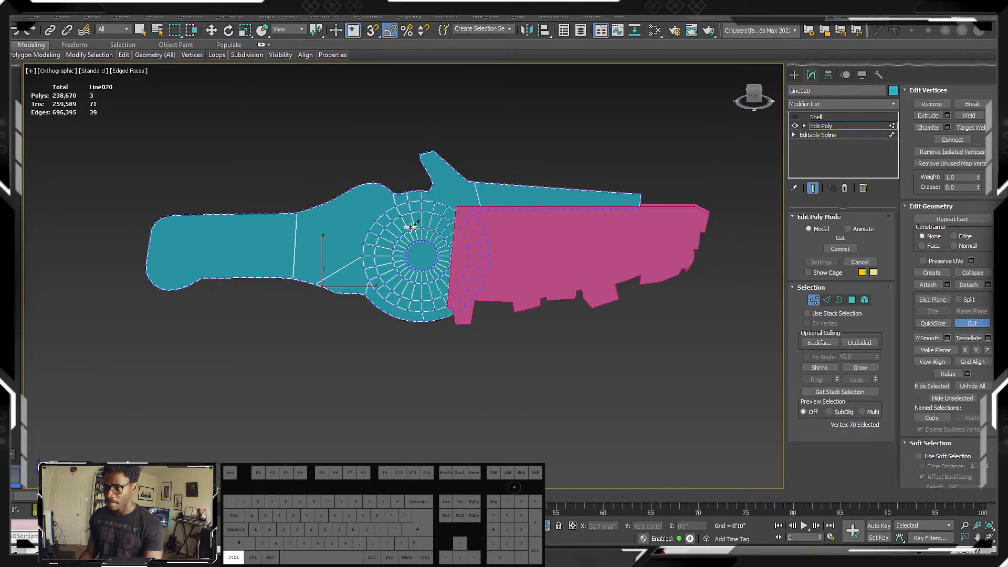
Cut an edge across the handle from the upper outline to the lower outline's corner beside the ring.
scroll(339, 195, up, 4)
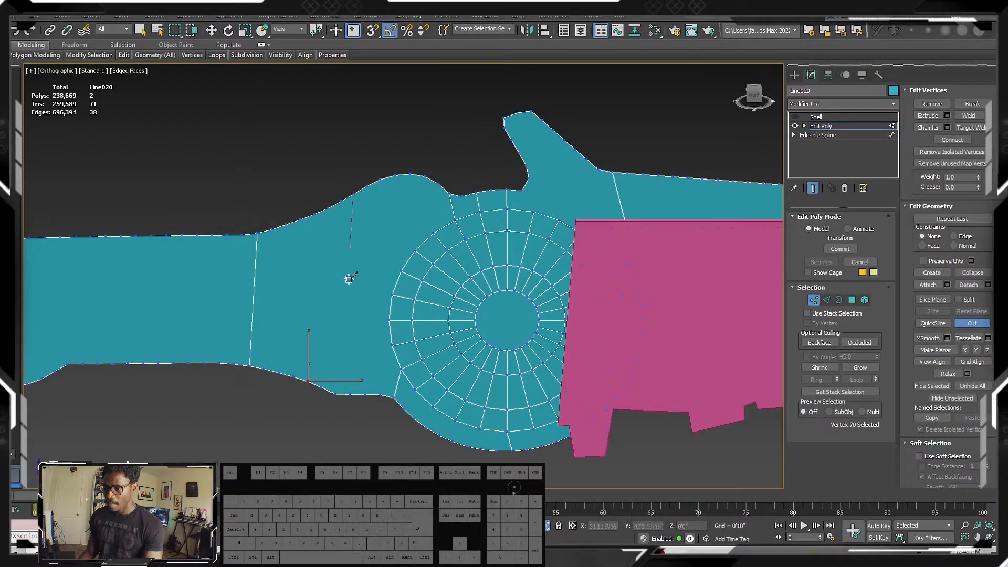
click(335, 394)
right_click(356, 367)
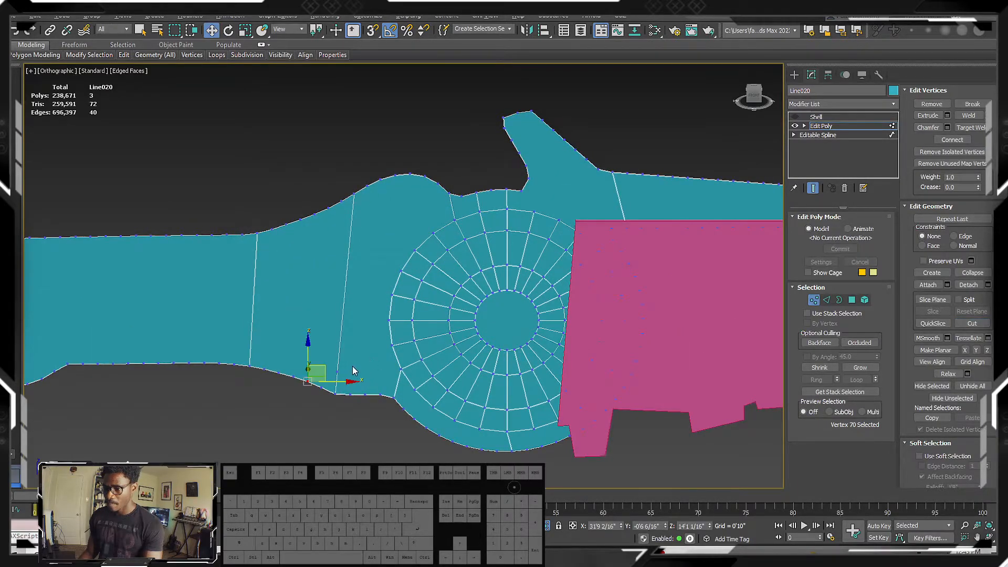
Remove the stray vertex on the cut edge just above the lower outline's corner.
scroll(347, 368, up, 4)
key(1)
key(1)
click(332, 377)
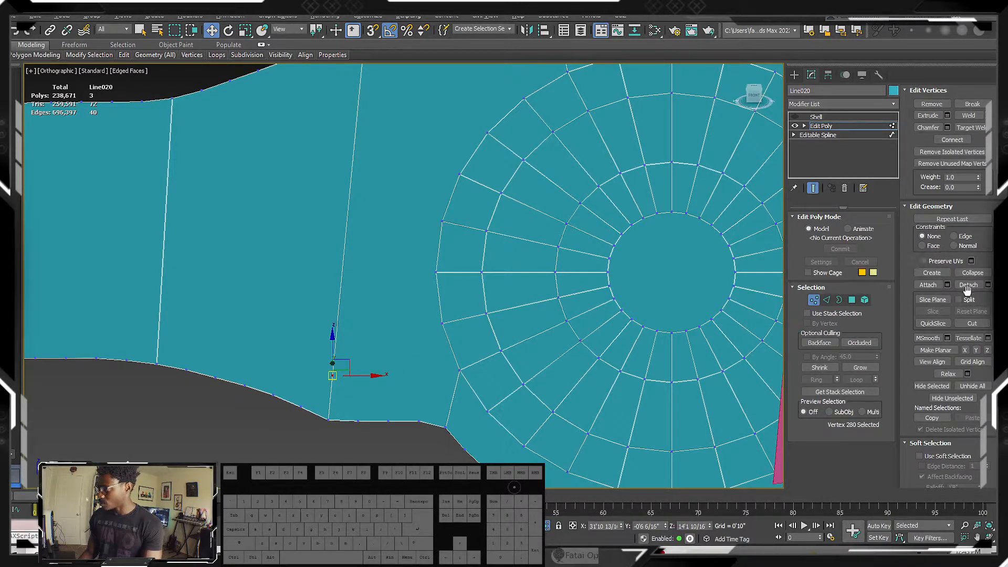
click(953, 151)
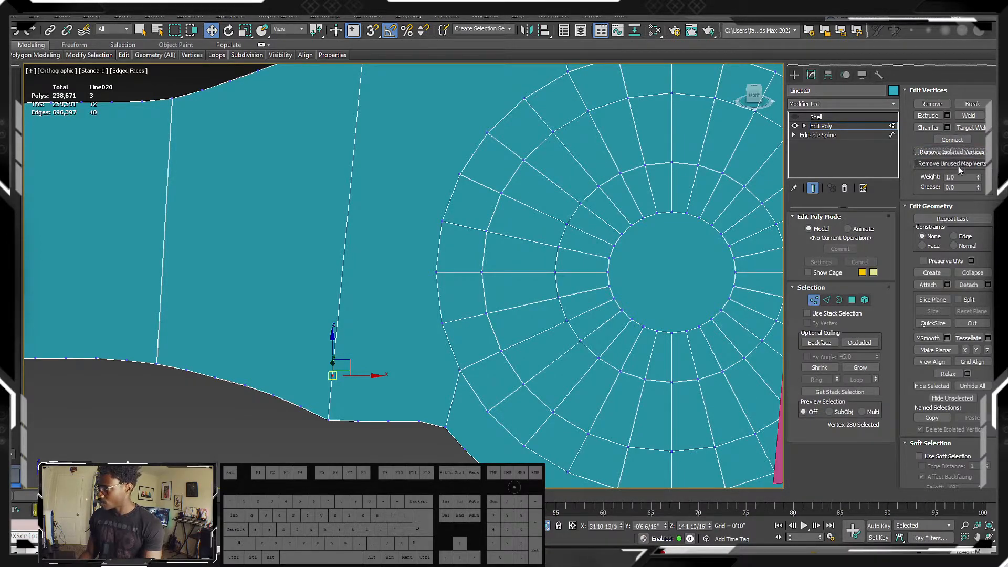
click(925, 104)
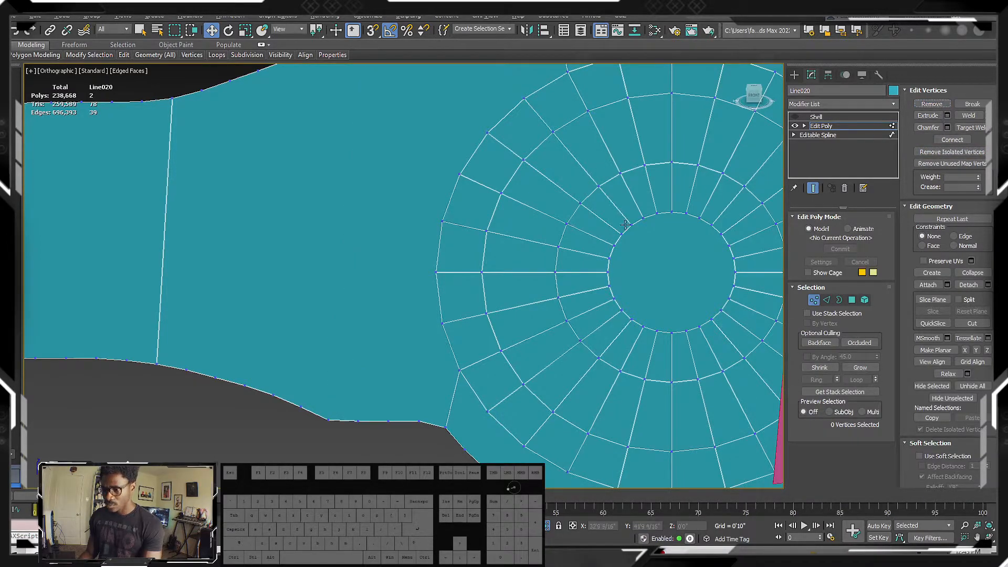
key(ctrl+z)
key(ctrl+y)
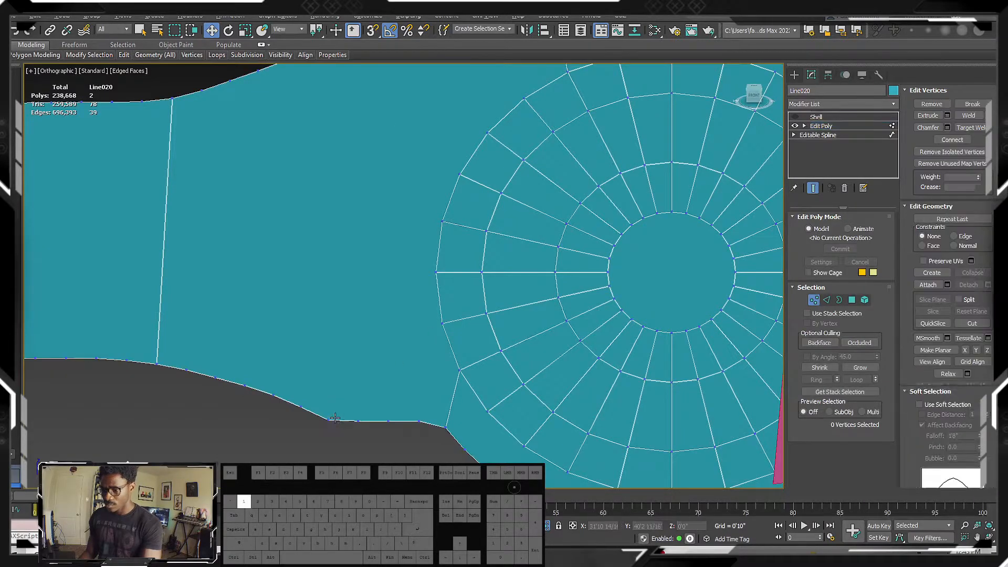
Connect the outer ring vertex just below its leftmost one to the corner of the lower handle outline.
scroll(327, 420, up, 2)
click(326, 416)
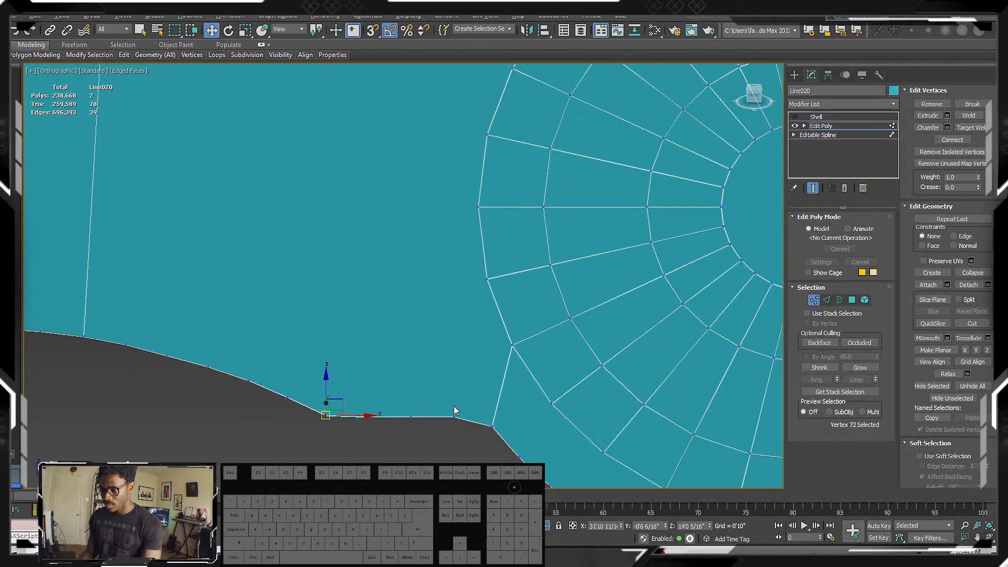
middle_drag(472, 293, 459, 301)
ctrl+click(313, 424)
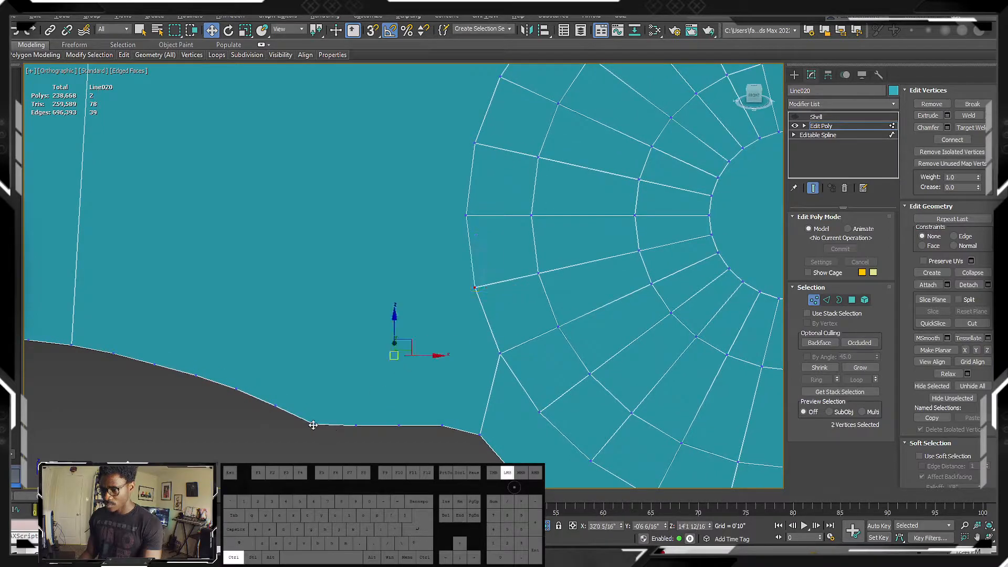
right_click(395, 373)
click(361, 409)
Connect the lower outline's corner vertex to the upper outline vertex above it with an edge across the handle.
scroll(429, 335, down, 5)
click(444, 314)
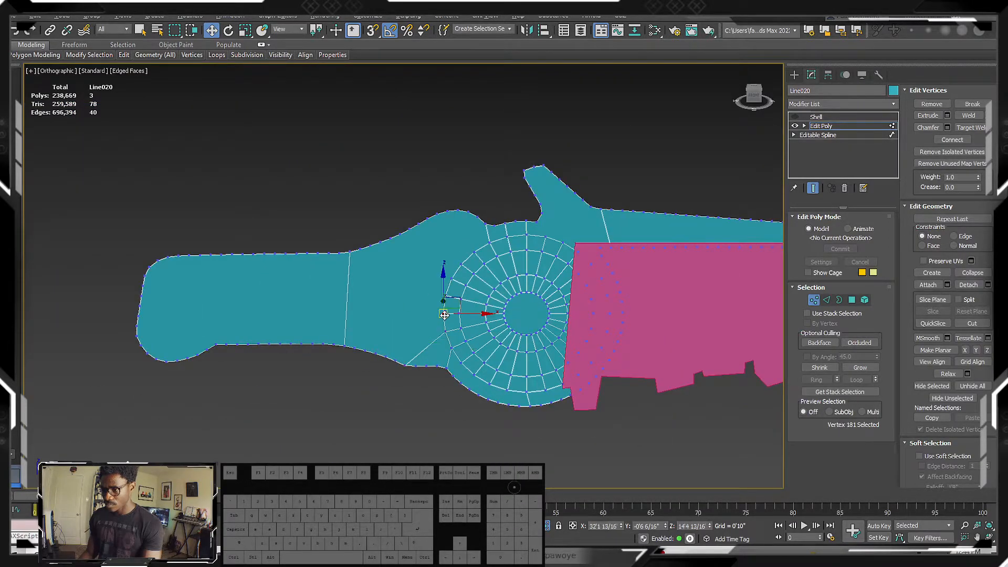
click(404, 361)
ctrl+click(408, 231)
right_click(408, 231)
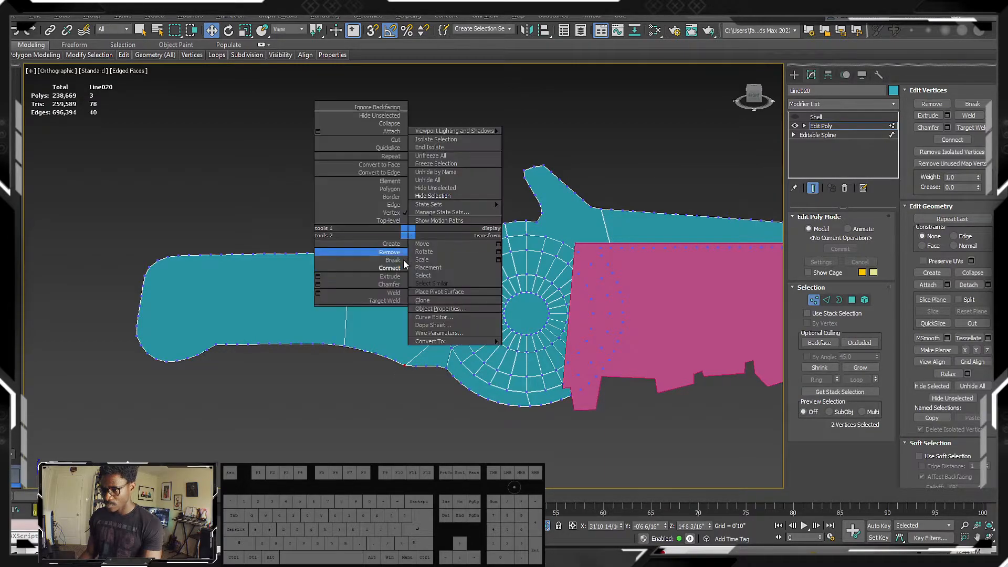
click(390, 268)
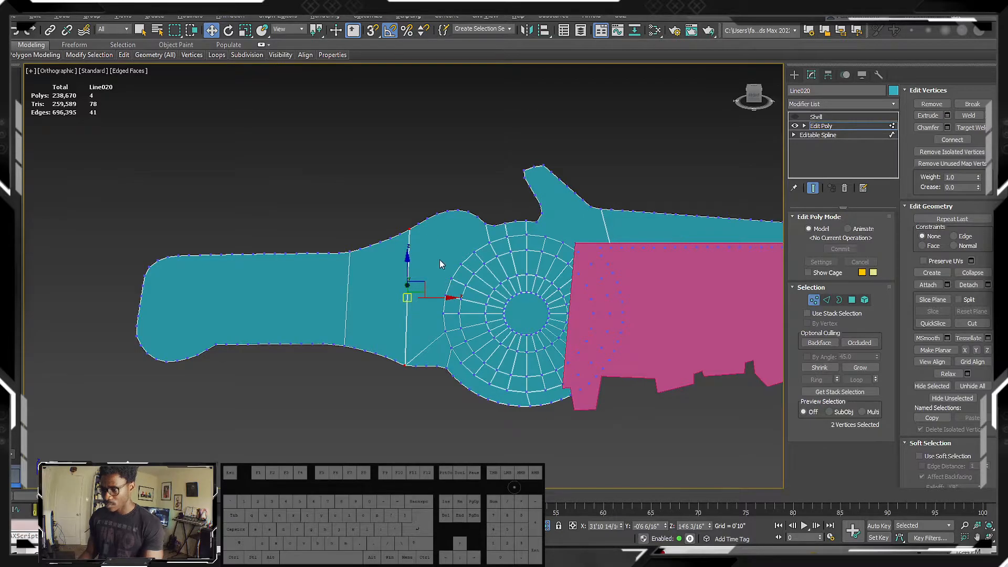
Turn the handle's Shell modifier back on to give the divided outline thickness.
click(852, 300)
click(393, 301)
ctrl+click(270, 307)
alt+middle_drag(269, 308, 352, 326)
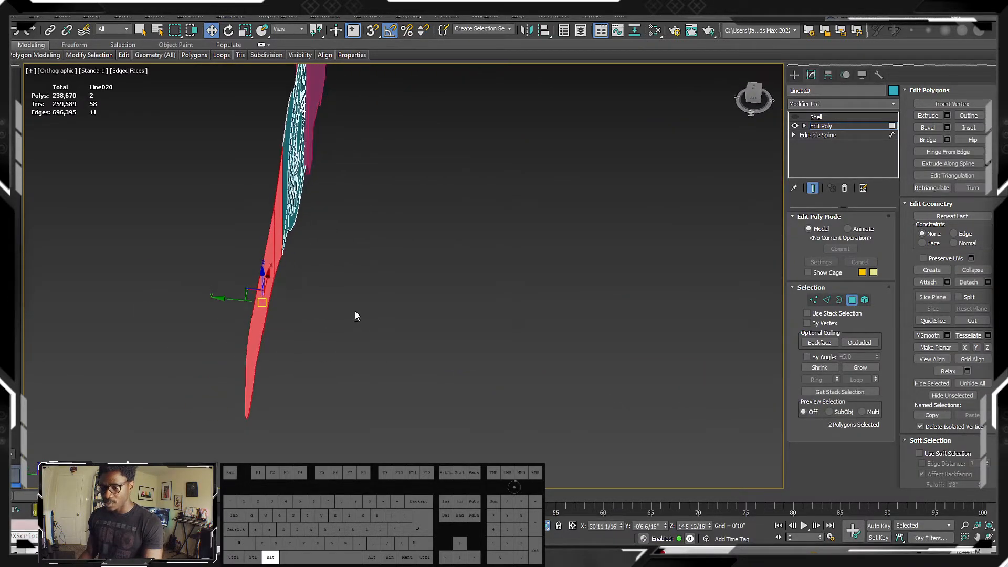
click(808, 117)
click(794, 117)
alt+middle_drag(525, 237, 685, 178)
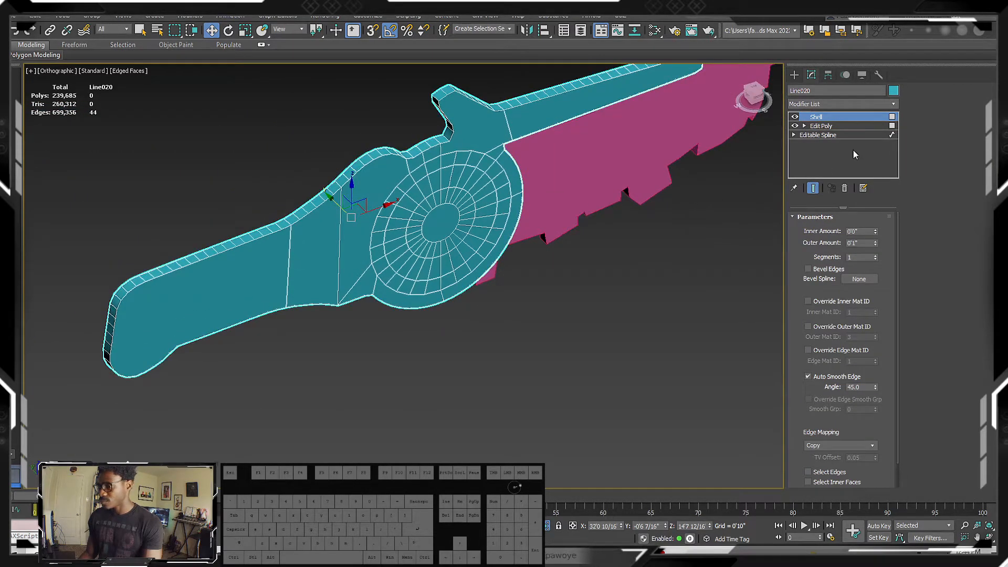
Add an Edit Poly modifier above the handle's Shell modifier.
click(874, 104)
key(e)
click(831, 140)
alt+middle_drag(378, 255, 510, 245)
Select the seven grip face polygons around the circular rings on the blade side and extrude them outward.
key(4)
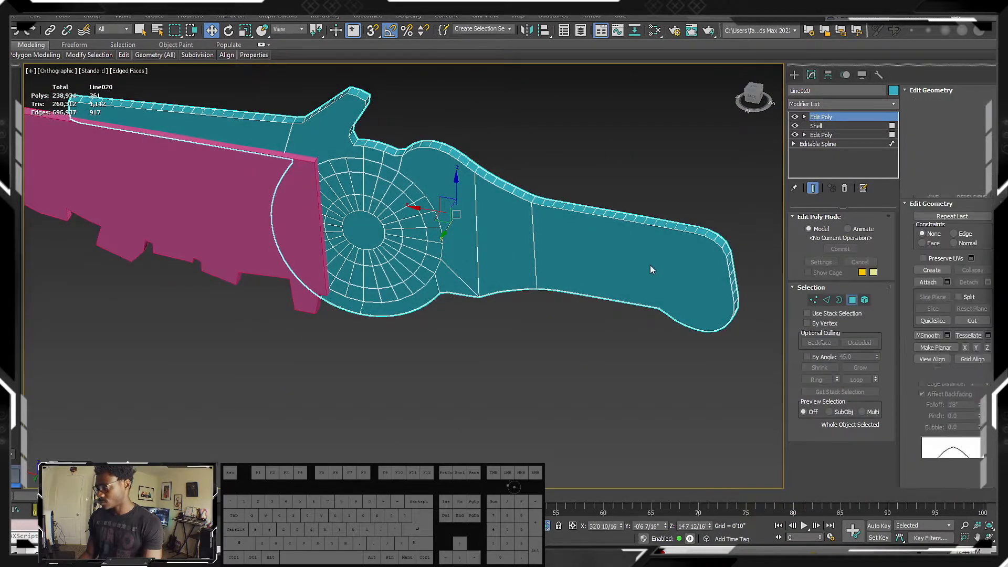
click(470, 252)
click(516, 243)
ctrl+click(575, 261)
alt+middle_drag(575, 262, 507, 270)
ctrl+click(425, 241)
ctrl+click(417, 286)
alt+middle_drag(417, 286, 423, 271)
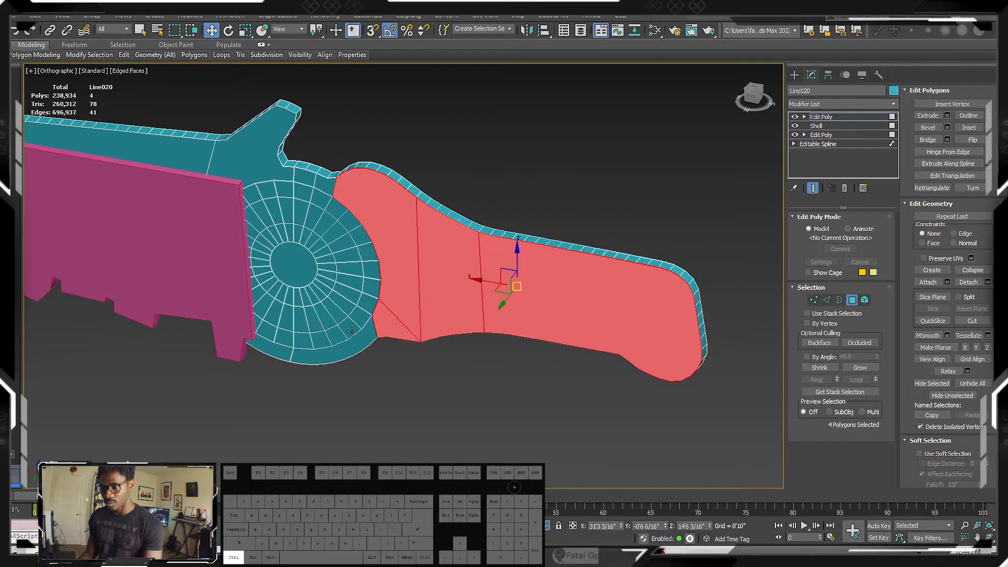
ctrl+click(351, 347)
ctrl+click(324, 177)
ctrl+click(307, 174)
alt+middle_drag(315, 189, 452, 321)
shift+drag(452, 310, 436, 315)
alt+middle_drag(436, 315, 412, 306)
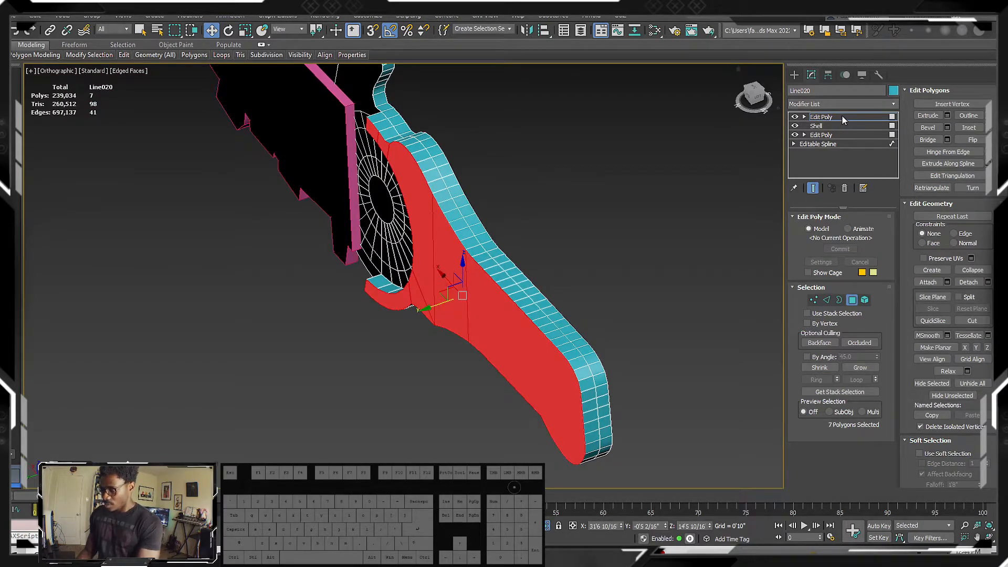
Add a planar Symmetry modifier to the handle with Z as the mirror axis.
click(863, 104)
key(s)
key(s)
key(s)
key(s)
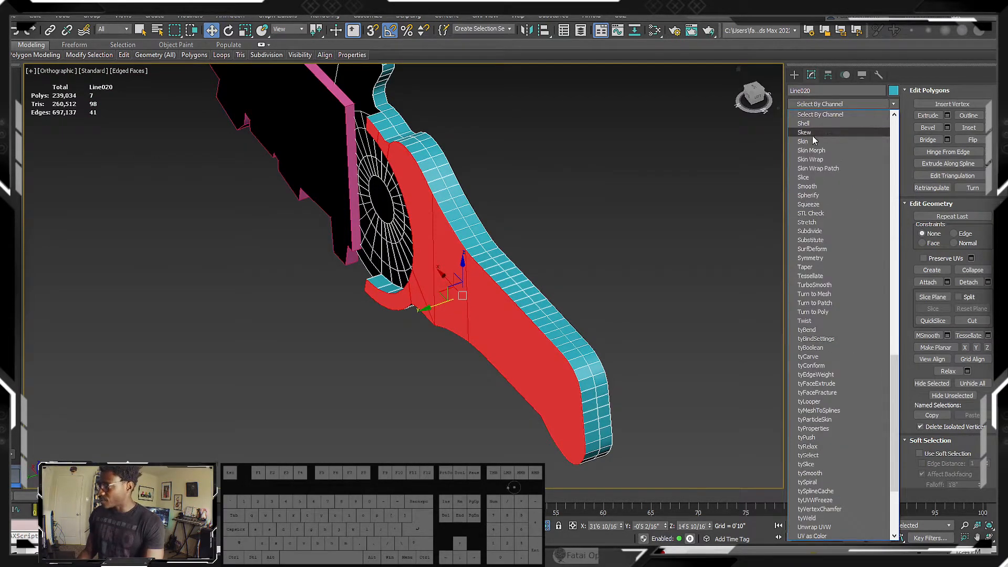
click(824, 258)
alt+middle_drag(554, 256, 387, 323)
scroll(422, 267, down, 4)
scroll(386, 324, up, 3)
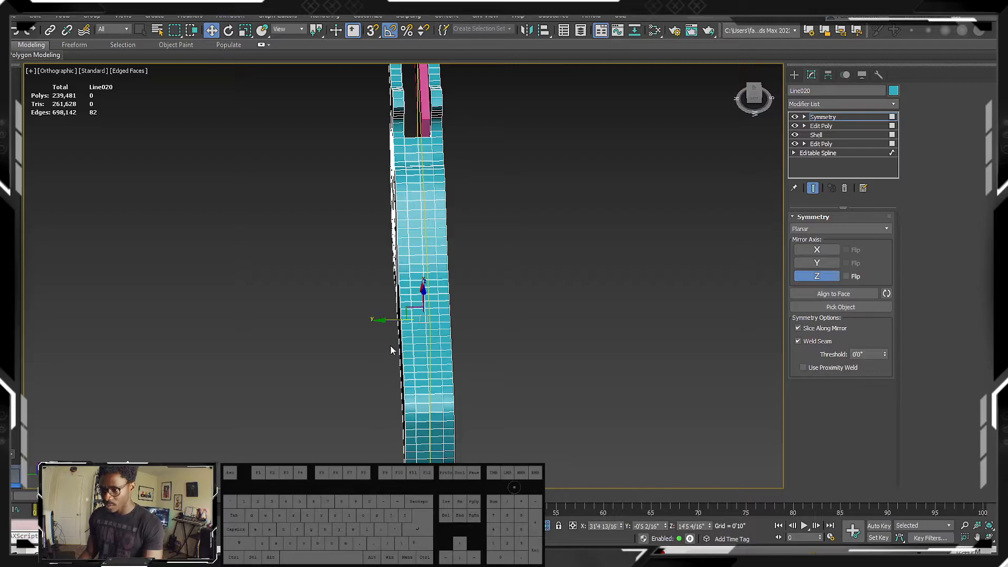
Shift the symmetry plane about 13/16 inch along negative Y to bring the handle's two halves closer together.
drag(397, 321, 406, 322)
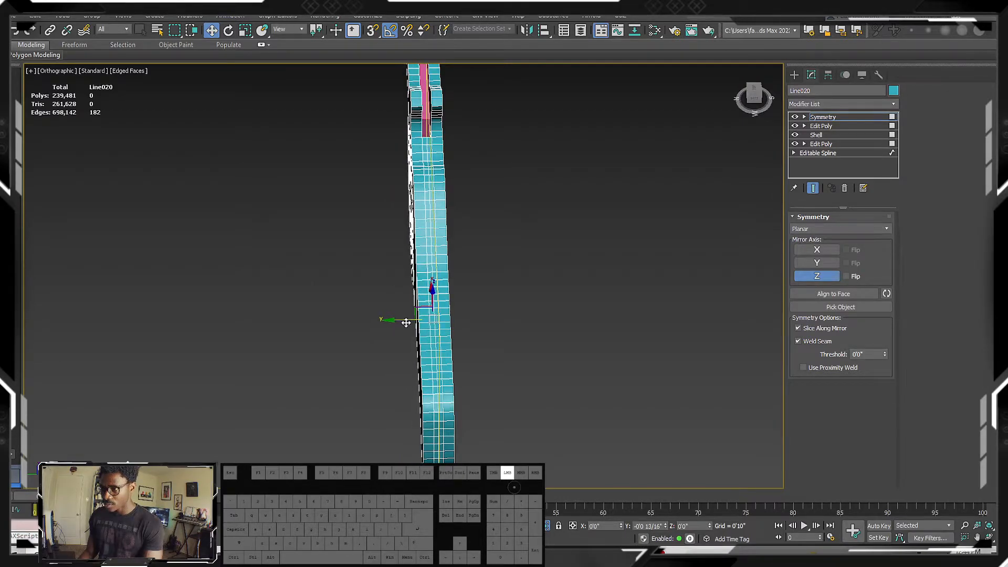
alt+middle_drag(393, 316, 575, 269)
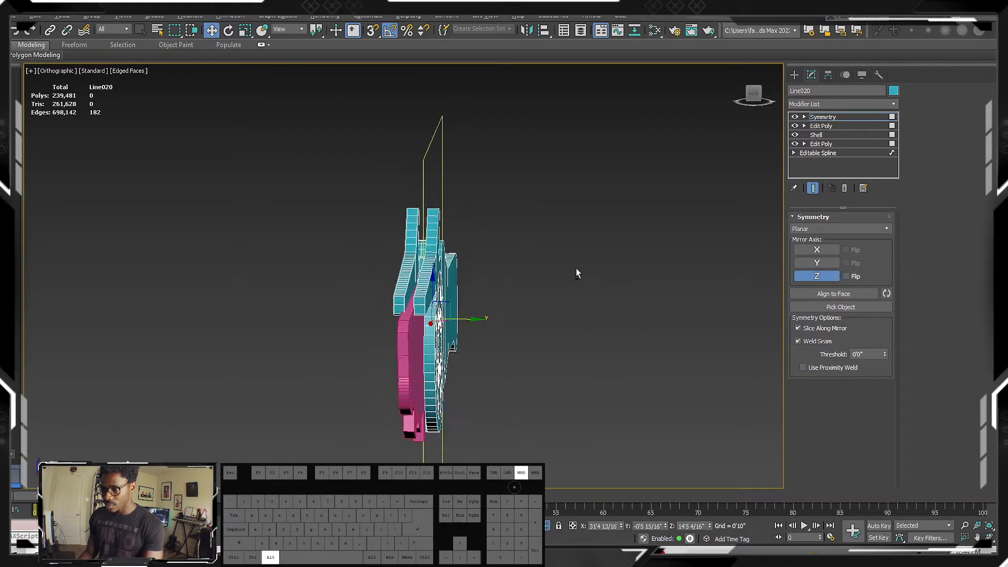
scroll(443, 307, up, 5)
alt+middle_drag(444, 308, 437, 303)
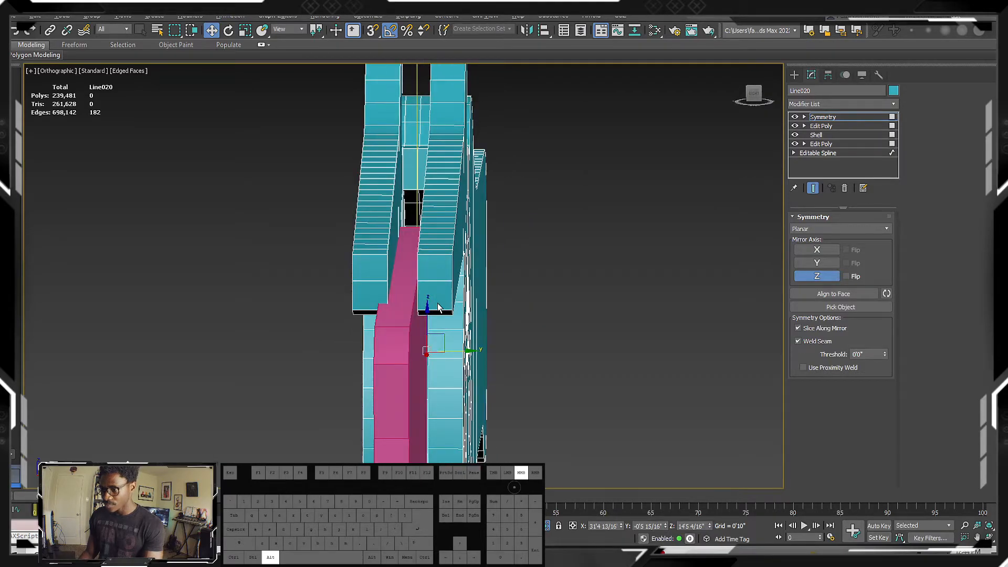
Move the blade slightly sideways so it sits between the two halves of the handle.
click(794, 75)
middle_drag(448, 344, 431, 359)
click(412, 259)
scroll(411, 259, down, 4)
drag(435, 393, 438, 393)
alt+middle_drag(438, 382, 434, 331)
Examine how the blade fits inside the mirrored handle from several angles in wireframe and shaded display.
alt+middle_drag(521, 241, 399, 233)
key(F3)
key(F3)
key(F3)
mouse_move(325, 209)
middle_down()
mouse_move(401, 218)
mouse_move(371, 209)
mouse_move(443, 237)
mouse_move(382, 203)
mouse_move(395, 175)
middle_up()
key(F3)
key(F4)
scroll(382, 204, down, 2)
click(429, 148)
click(315, 247)
alt+middle_drag(309, 252, 400, 301)
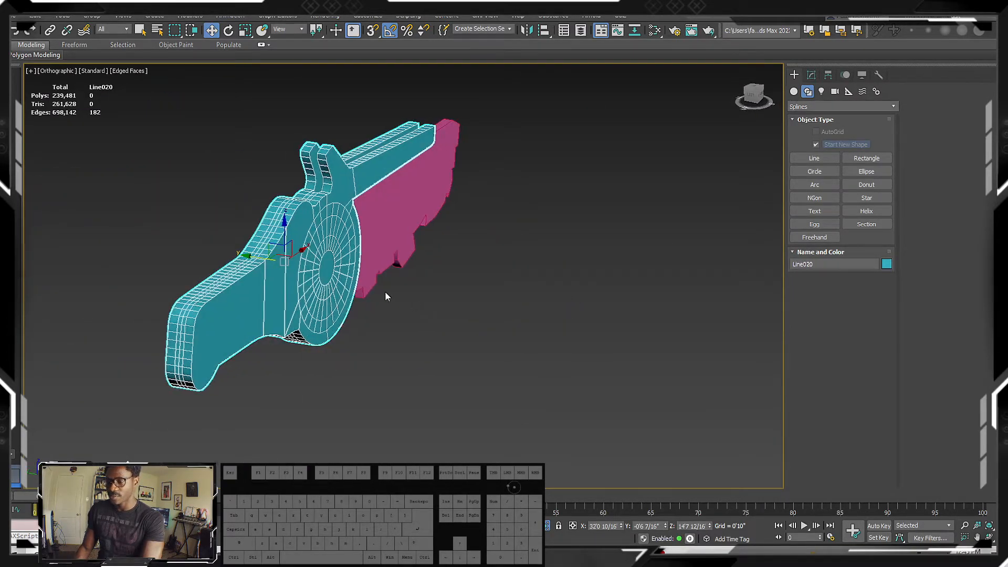
In the Edit Poly modifier below Symmetry, select the hub's central polygon and sink it into the handle.
scroll(400, 300, up, 5)
click(811, 75)
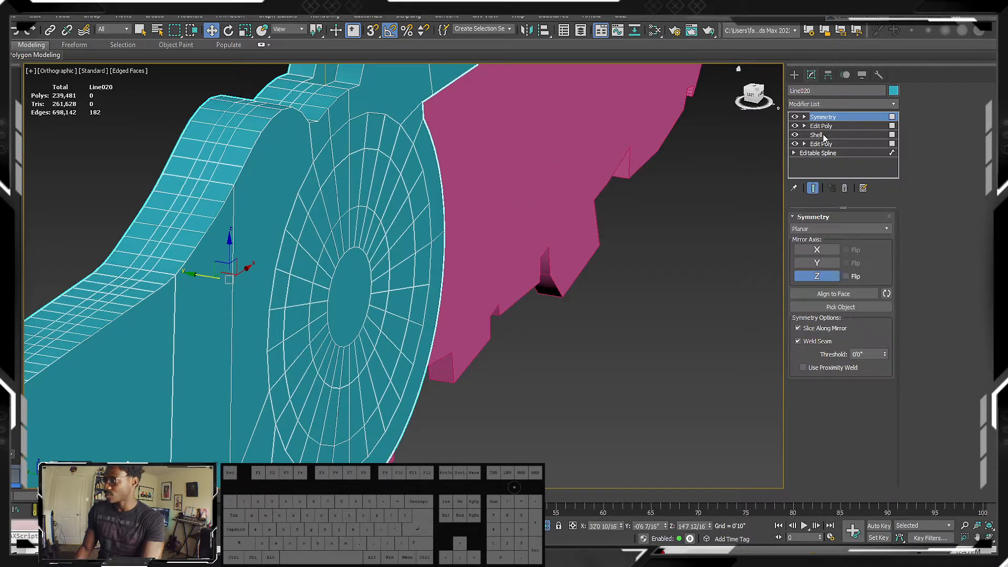
alt+middle_drag(340, 288, 346, 258)
click(382, 302)
scroll(382, 302, down, 5)
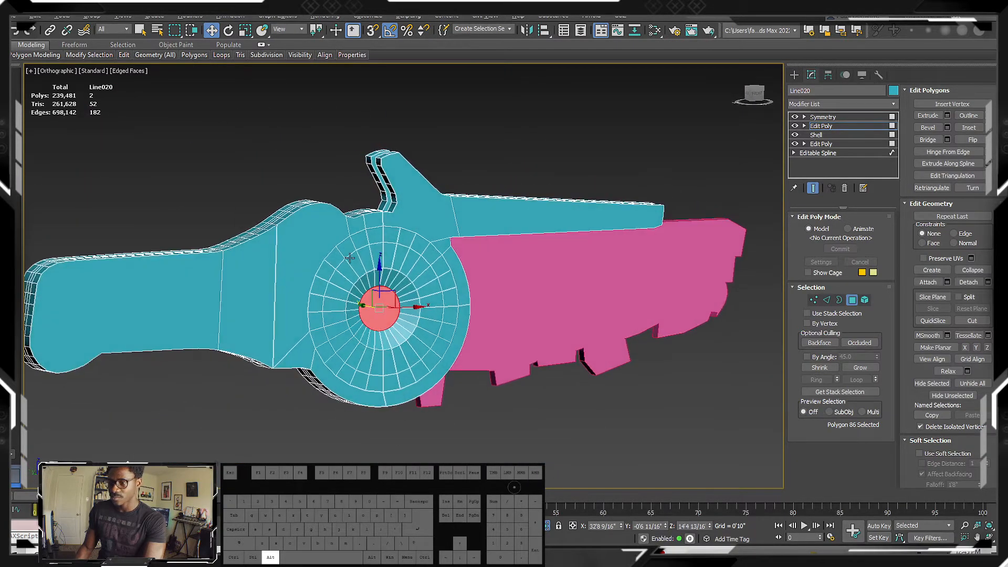
Select the edge loop inside the hub's outer band and pull it outward to form a raised rim.
click(357, 253)
key(2)
double_click(353, 254)
alt+middle_drag(357, 256, 393, 339)
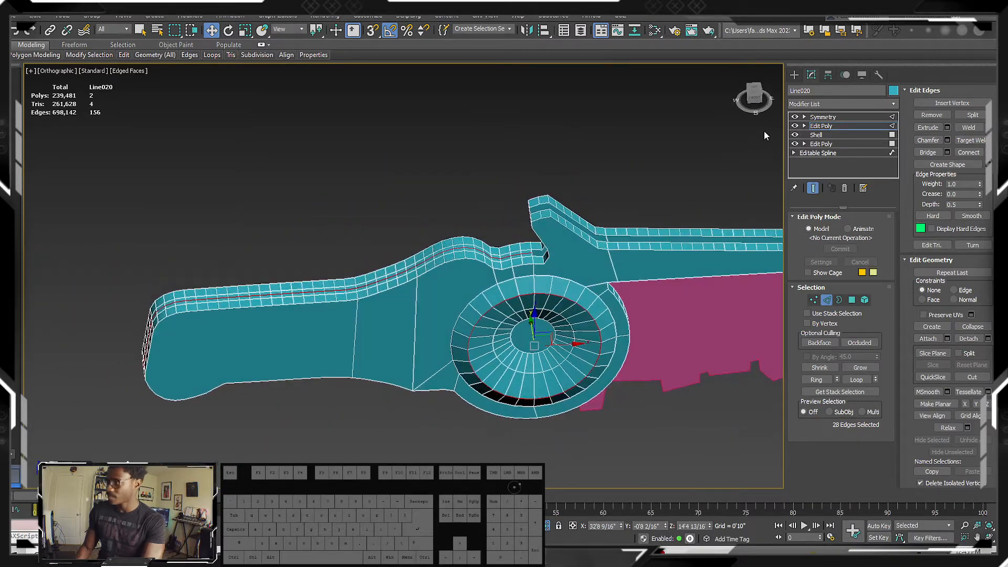
Try a TurboSmooth modifier above the handle's Symmetry modifier and inspect the result without edged faces.
click(822, 117)
click(842, 104)
key(t)
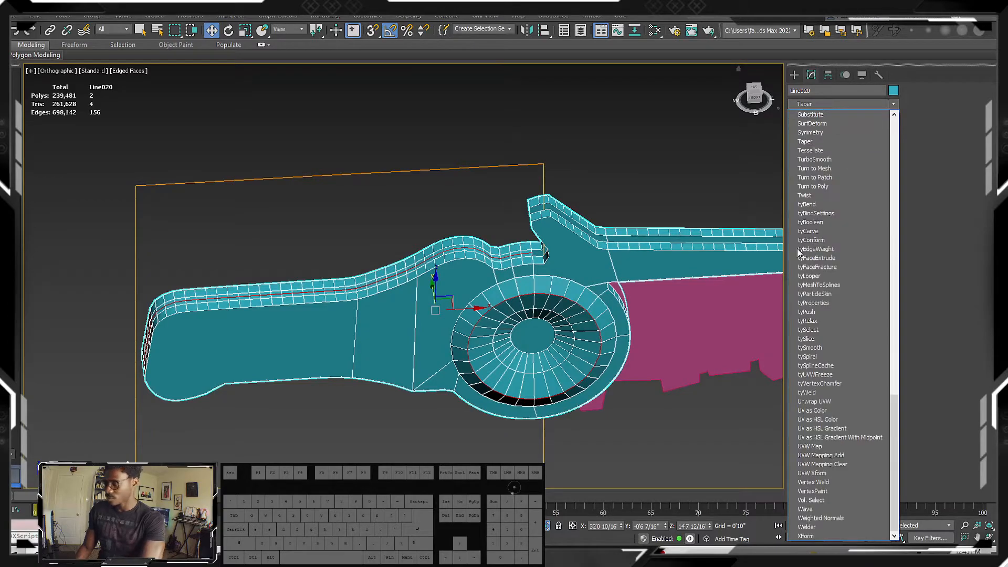
click(821, 161)
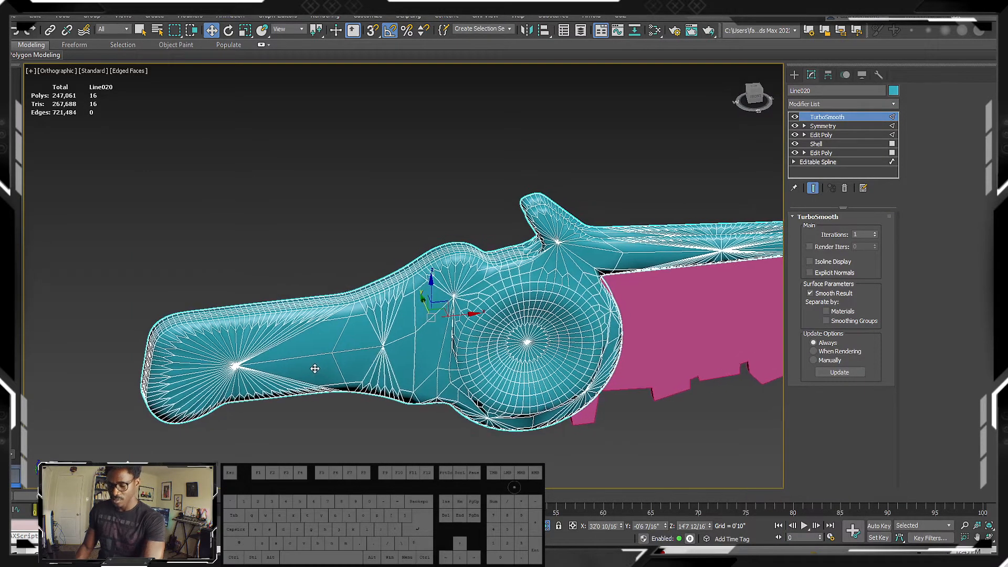
key(F4)
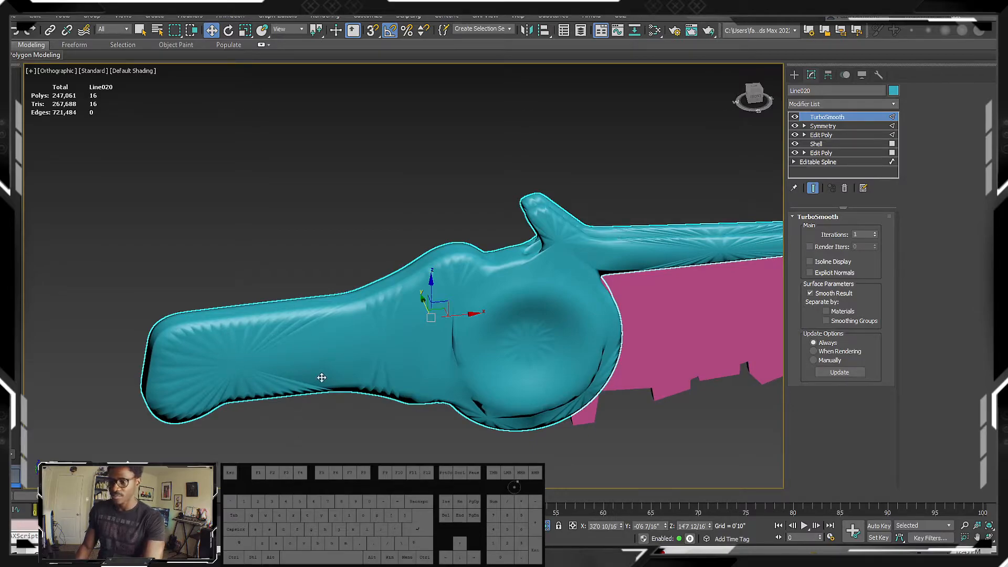
alt+middle_drag(462, 308, 551, 300)
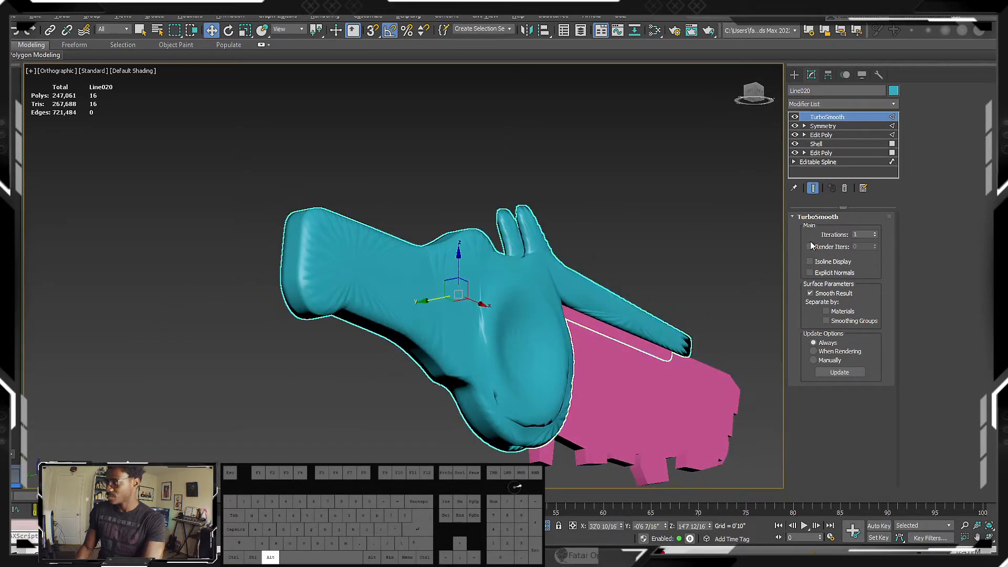
Test separating the smoothing by smoothing groups, turn it off, and remove the TurboSmooth modifier.
click(827, 320)
alt+middle_drag(678, 313, 798, 295)
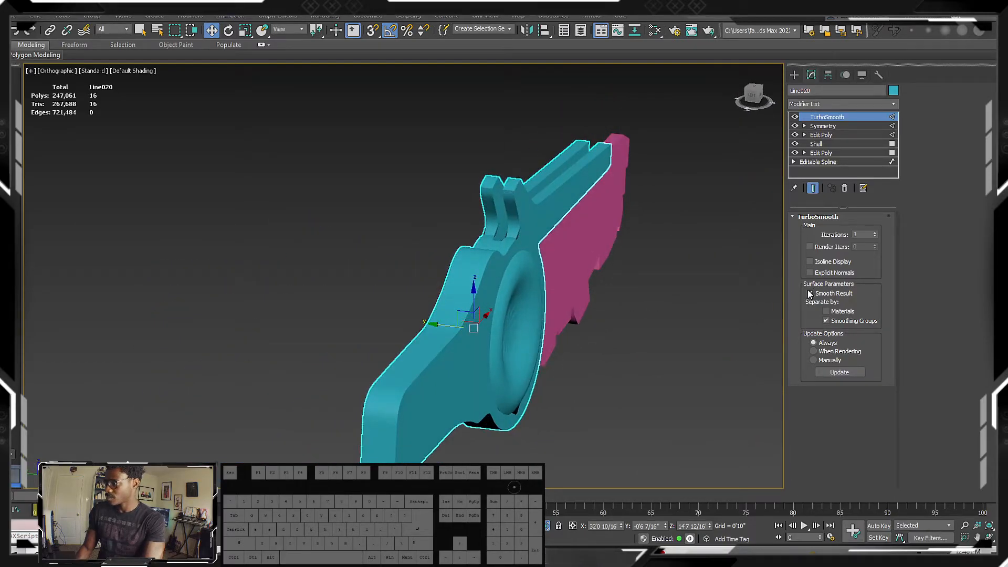
click(826, 321)
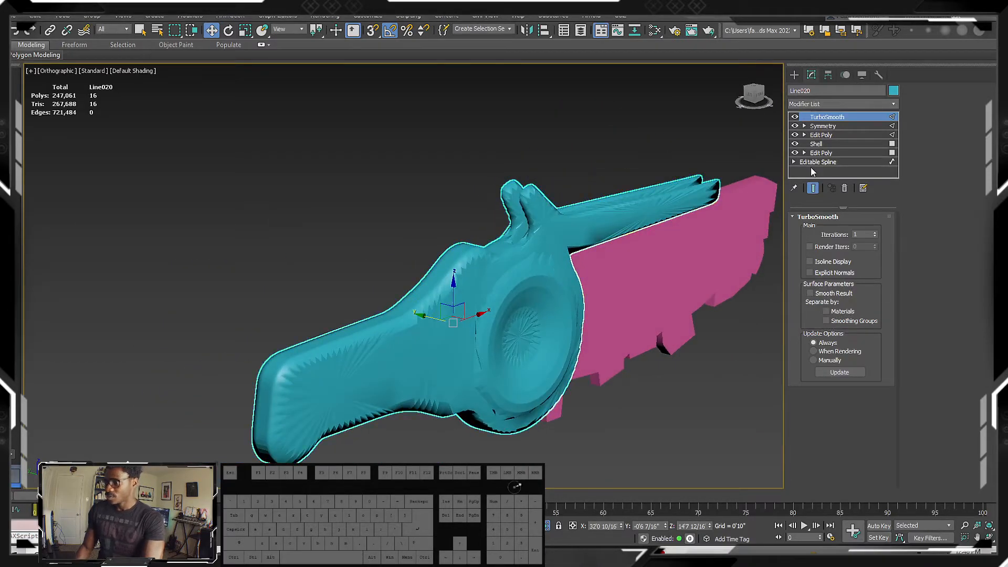
right_click(801, 119)
click(819, 126)
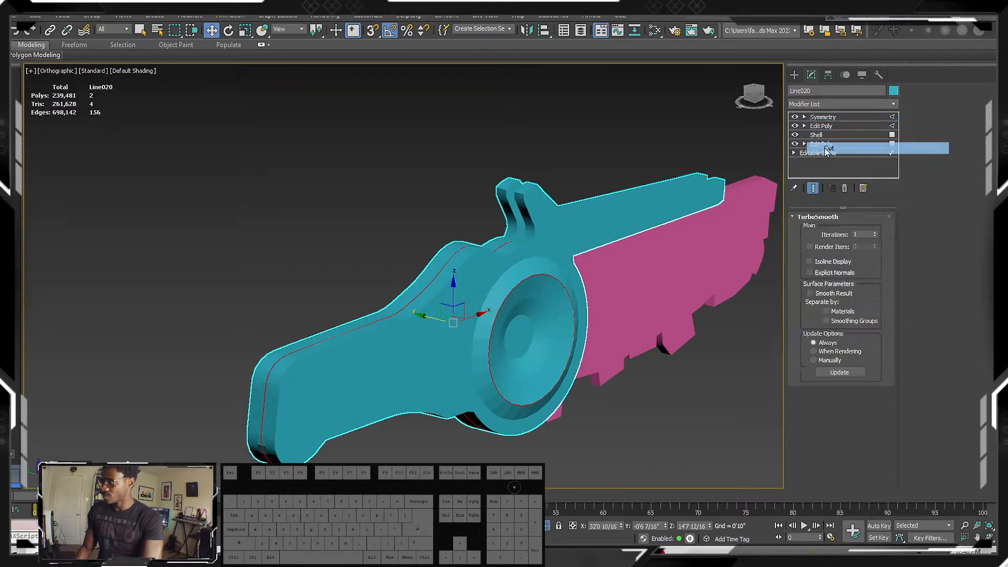
middle_drag(593, 184, 586, 187)
key(F4)
Add a Retopology modifier above Symmetry and compute the mesh with a face count of 5000.
alt+middle_drag(771, 136, 659, 238)
click(842, 104)
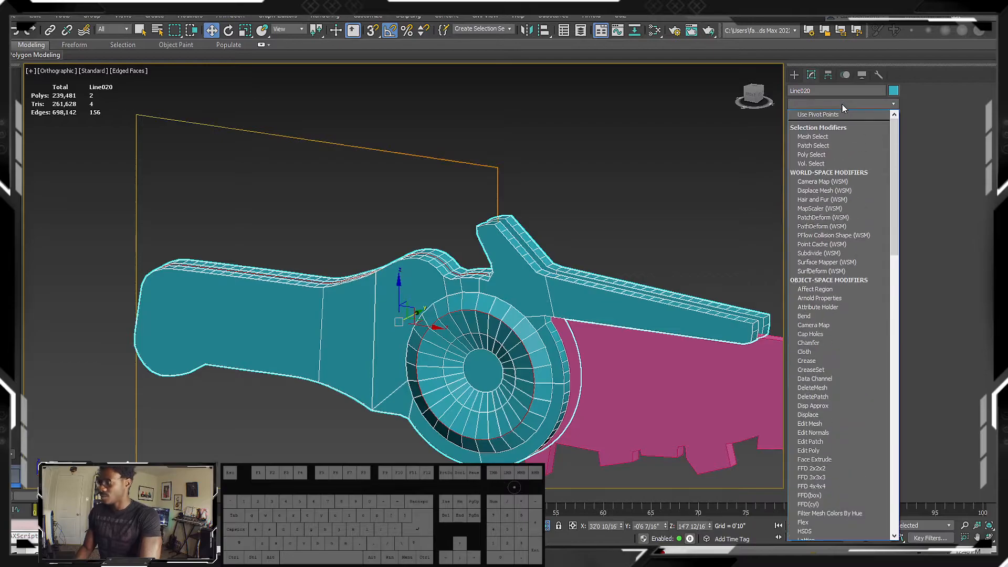
key(r)
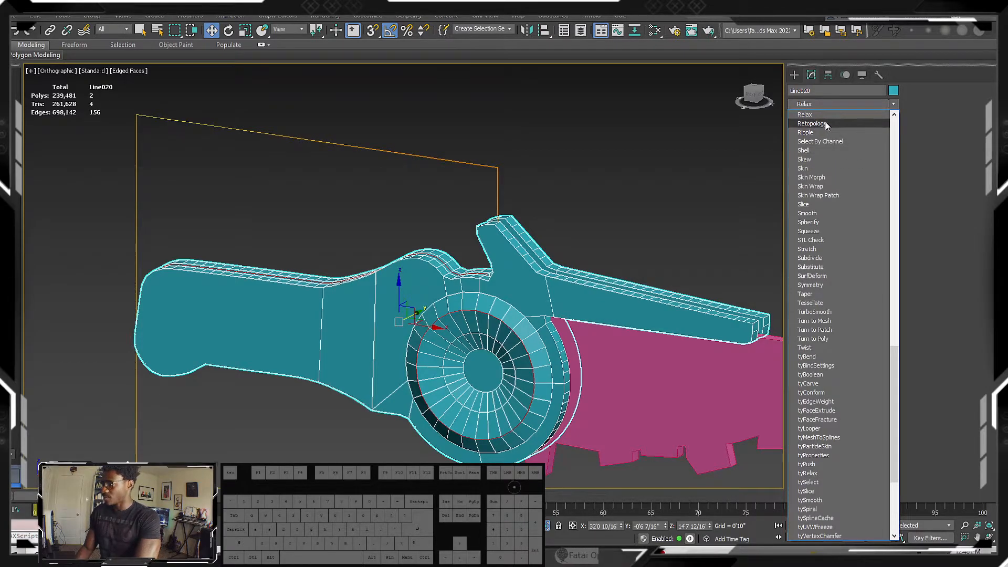
click(827, 128)
click(814, 268)
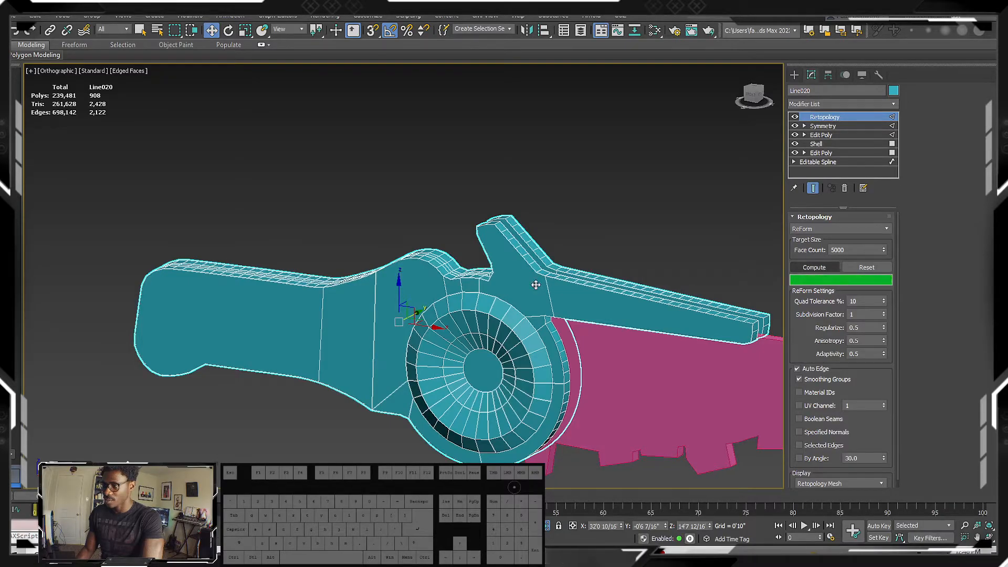
mouse_move(535, 284)
alt+middle_down()
mouse_move(577, 268)
mouse_move(600, 297)
mouse_move(614, 286)
mouse_move(533, 273)
alt+middle_up()
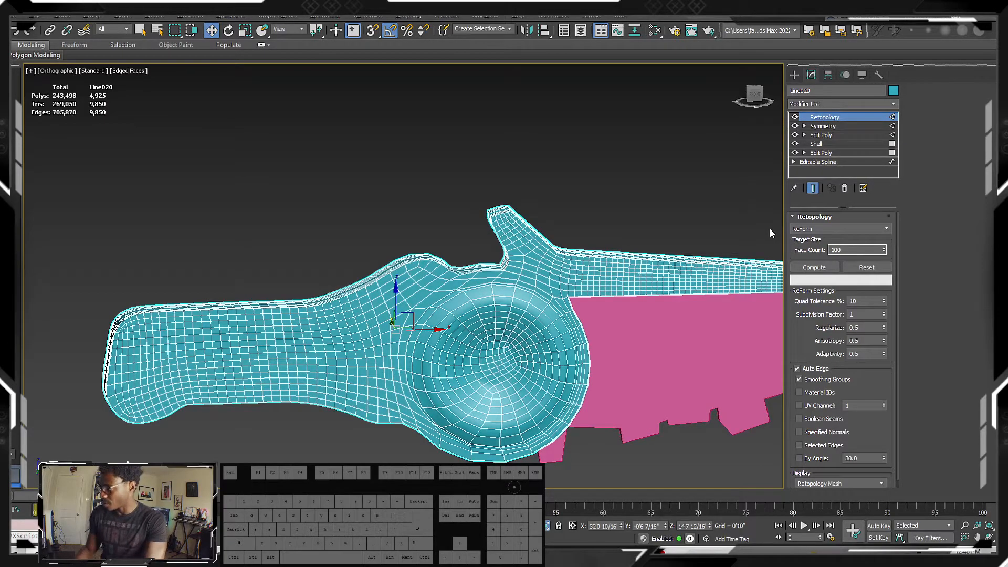
Try the retopology with a face count of 100, reset it, and recompute it with 1000 to inspect the mesh.
click(814, 267)
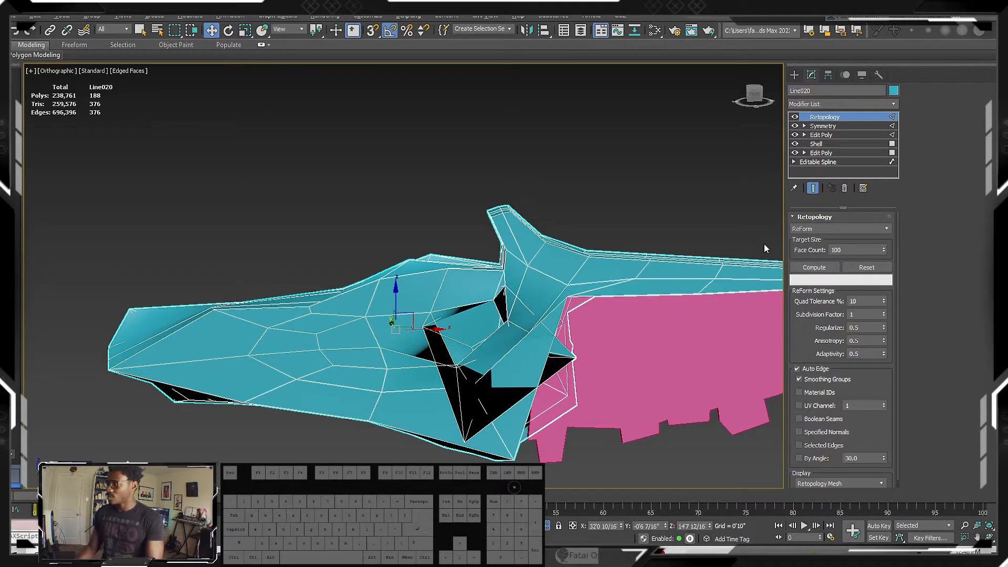
click(858, 267)
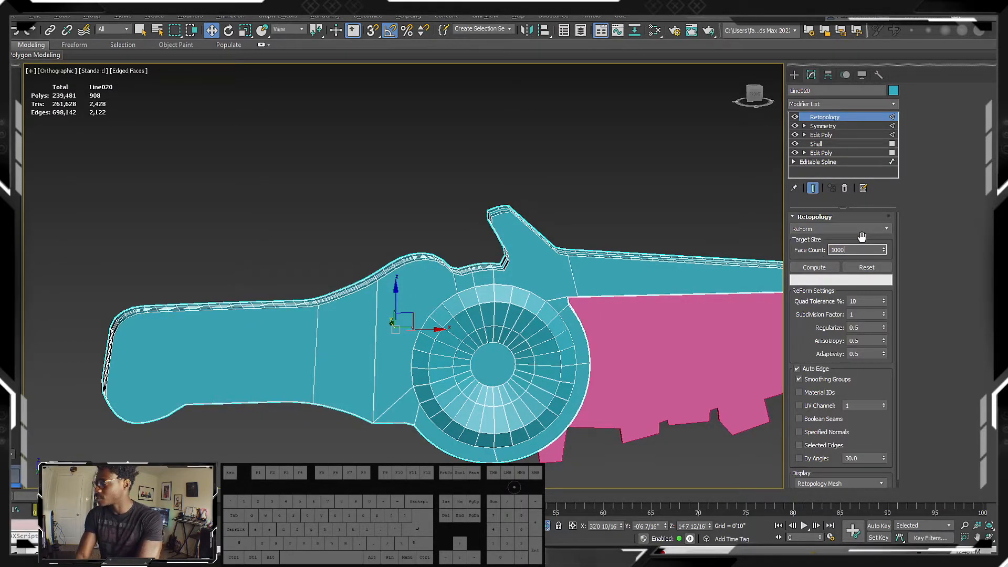
click(812, 267)
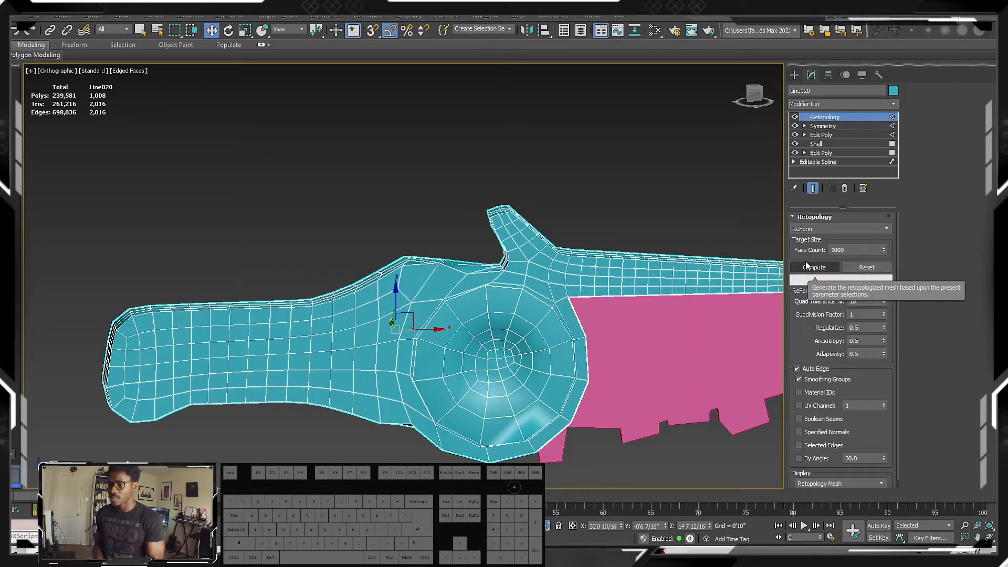
alt+middle_drag(735, 273, 663, 283)
scroll(384, 307, up, 4)
alt+middle_drag(439, 272, 386, 262)
alt+middle_drag(474, 223, 565, 237)
scroll(533, 243, down, 3)
alt+middle_drag(572, 201, 499, 286)
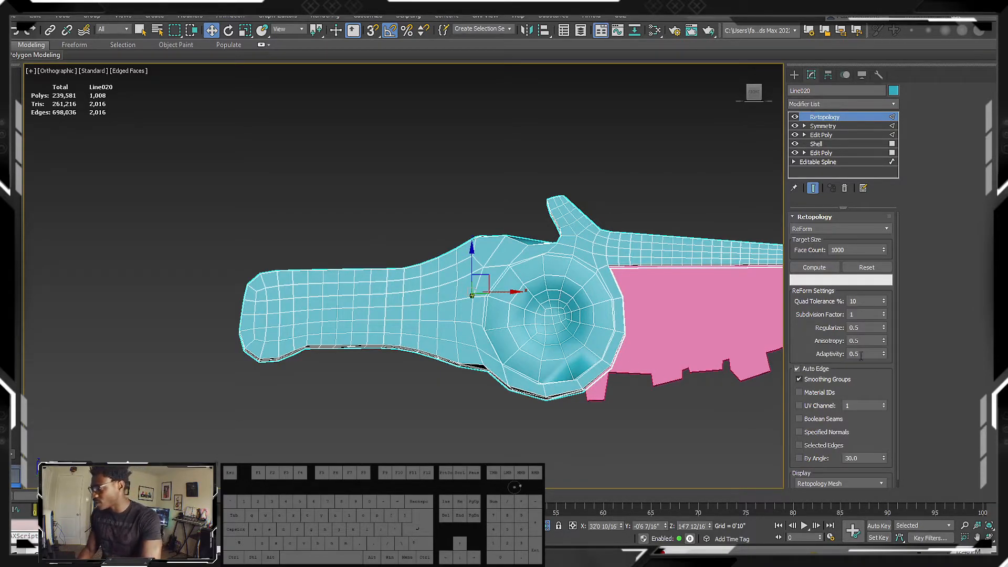
Set the retopology face count to 2000 and recompute the handle's mesh.
double_click(850, 250)
text(2000)
click(816, 268)
alt+middle_drag(596, 251, 638, 282)
Add a TurboSmooth modifier above Retopology and check the smoothed handle with edged faces turned off.
click(813, 104)
key(t)
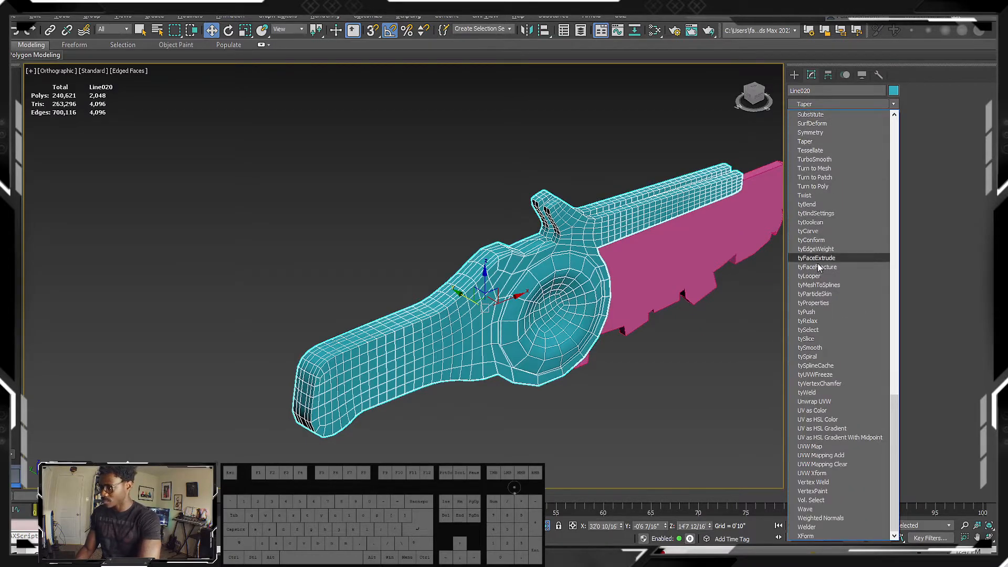
click(828, 162)
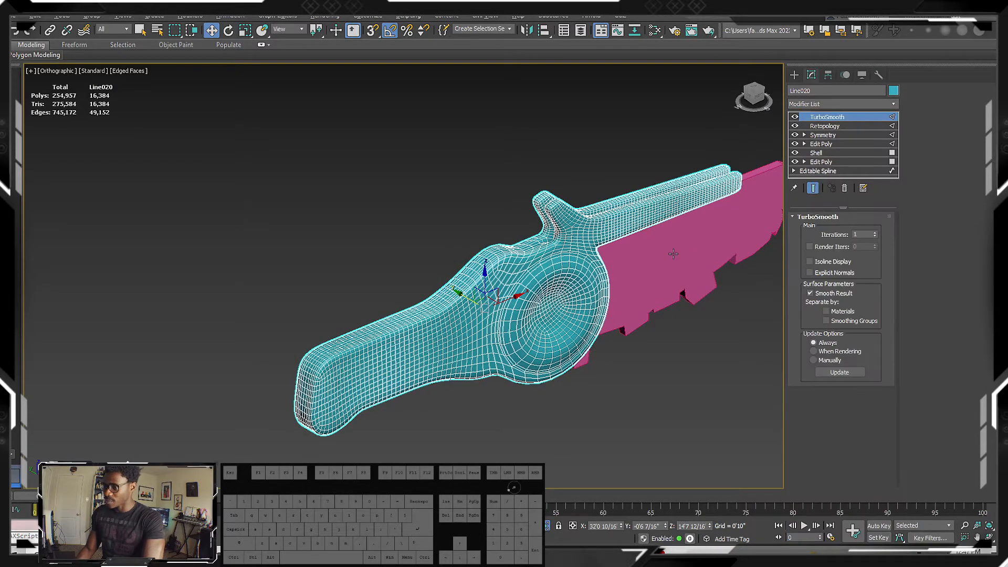
alt+middle_drag(646, 273, 549, 297)
click(487, 224)
key(F4)
alt+middle_drag(463, 270, 433, 281)
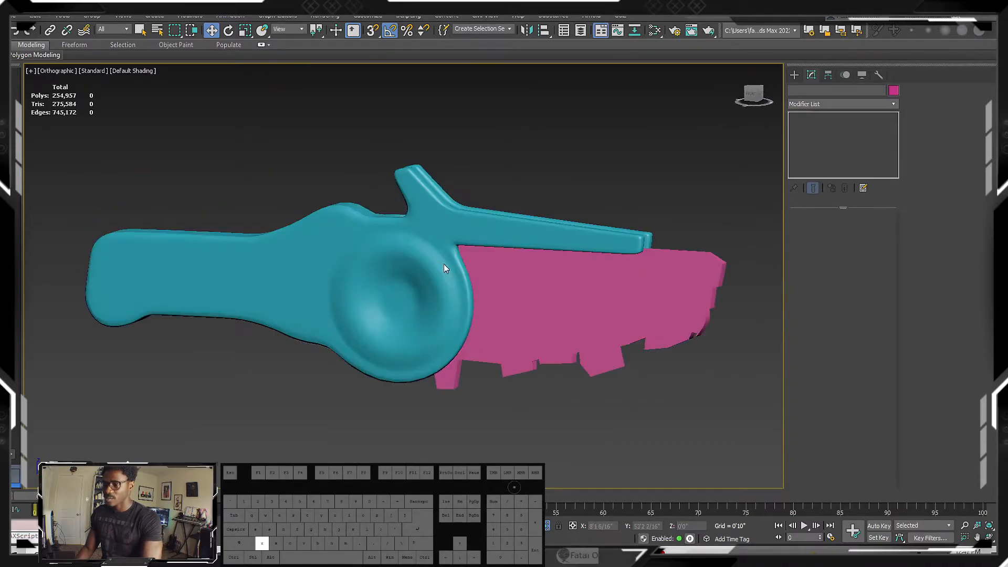
Unhide all hidden objects in the scene.
click(499, 277)
alt+middle_drag(499, 277, 525, 309)
right_click(533, 216)
click(552, 152)
scroll(459, 280, down, 3)
mouse_move(460, 280)
alt+middle_down()
mouse_move(530, 268)
mouse_move(522, 279)
mouse_move(333, 290)
mouse_move(430, 288)
mouse_move(443, 278)
alt+middle_up()
scroll(529, 271, down, 4)
scroll(455, 286, down, 6)
Hide the rotated reference plane that overlaps the weapon reference sheets.
click(573, 309)
right_click(573, 309)
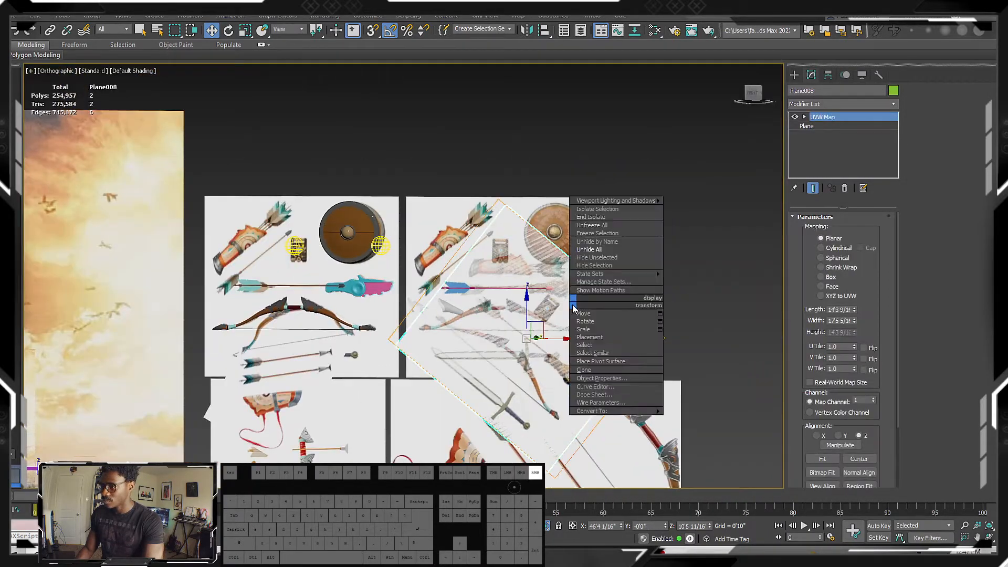
click(603, 264)
Examine the weapon's reference image beside the model and select the smoothed handle.
scroll(595, 285, up, 10)
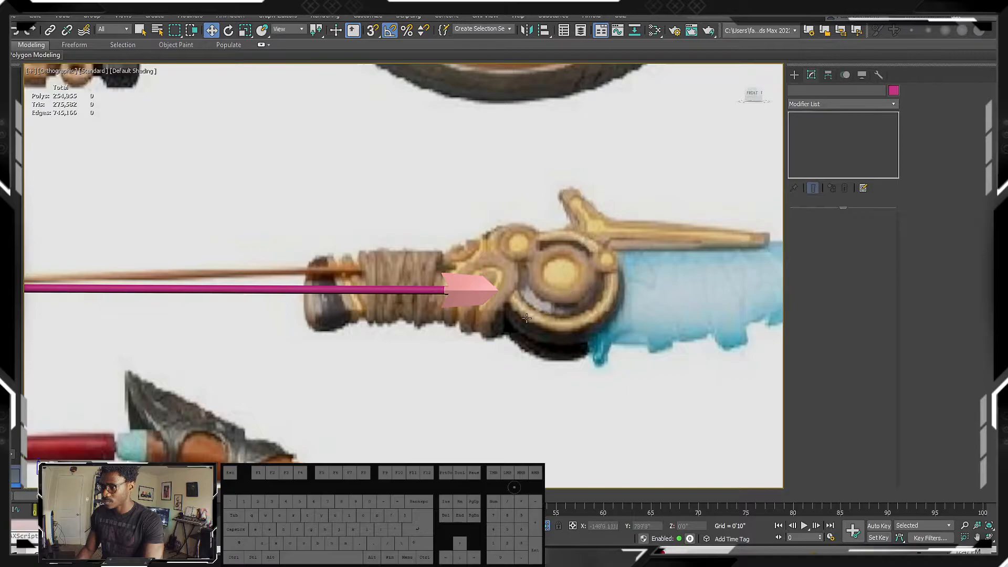
scroll(532, 317, down, 6)
middle_drag(532, 316, 740, 305)
middle_drag(288, 295, 512, 301)
scroll(357, 286, up, 6)
click(416, 290)
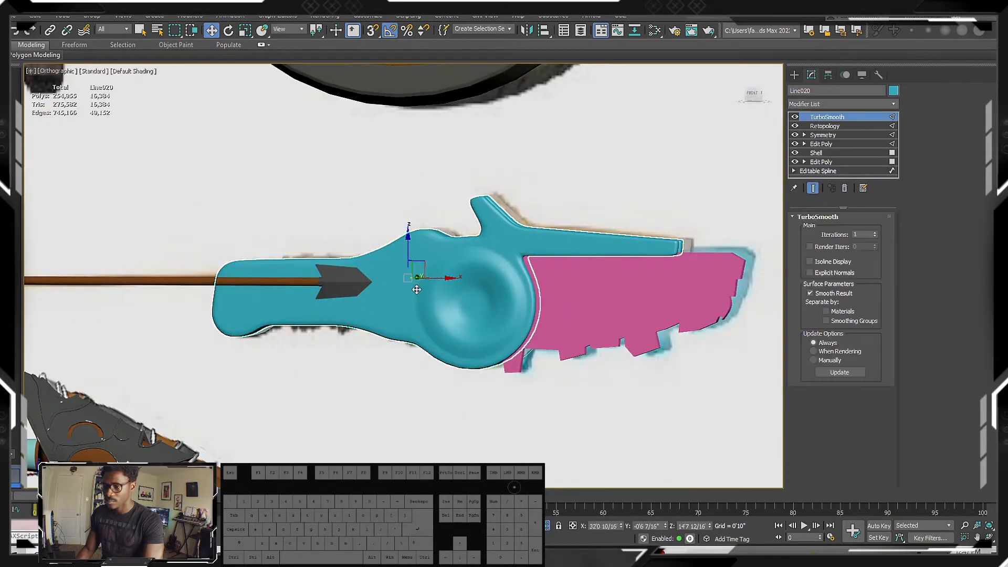
Compare the smoothed handle and the arrow with the weapon's reference image, using see-through display on the handle.
alt+scroll(417, 288, up, 4)
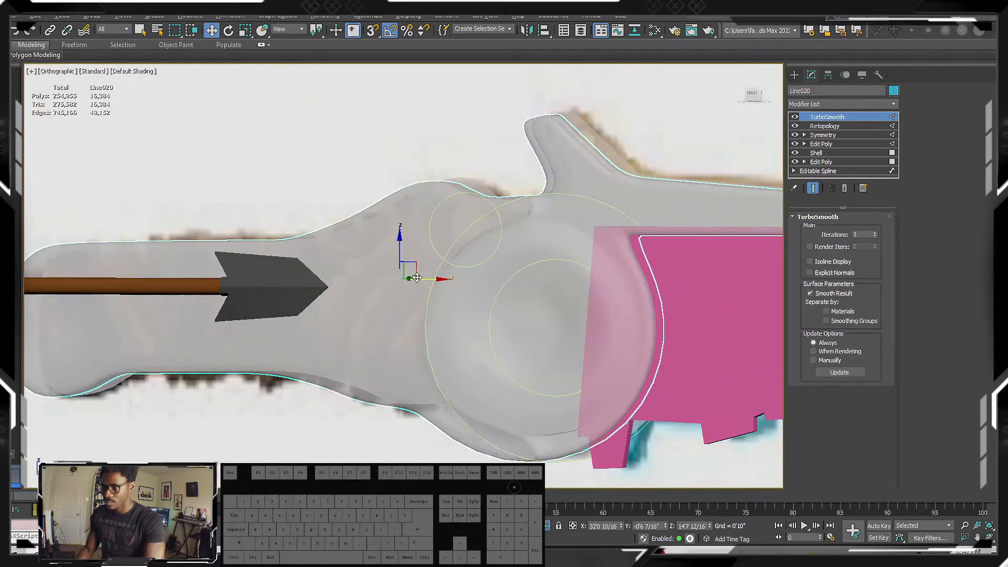
scroll(417, 277, down, 8)
middle_drag(472, 199, 302, 181)
scroll(619, 271, up, 3)
scroll(618, 271, up, 5)
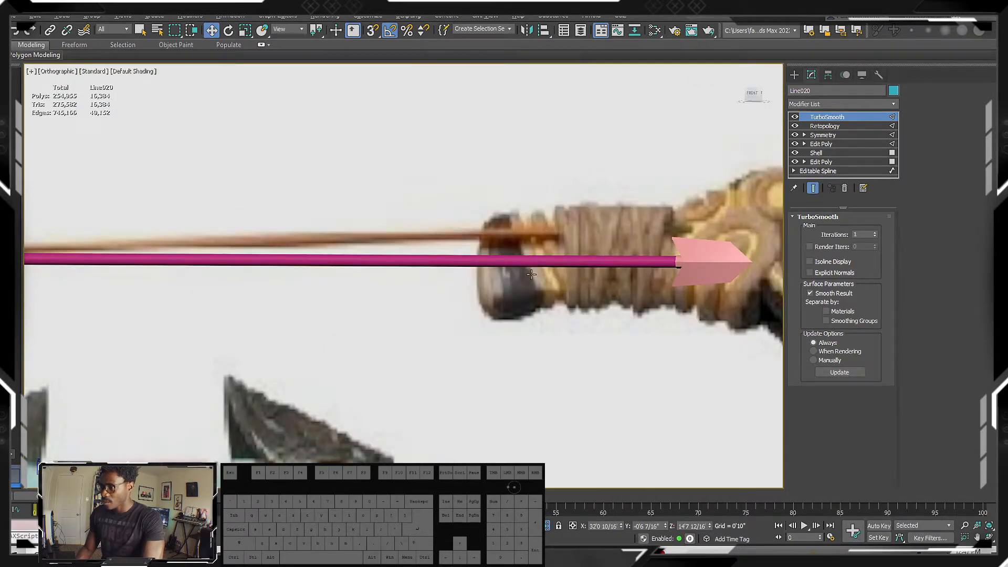
middle_drag(533, 274, 639, 268)
scroll(549, 285, down, 3)
middle_drag(500, 284, 600, 259)
middle_drag(170, 245, 578, 256)
middle_drag(274, 263, 551, 281)
mouse_move(273, 283)
middle_down()
mouse_move(353, 285)
mouse_move(380, 298)
middle_up()
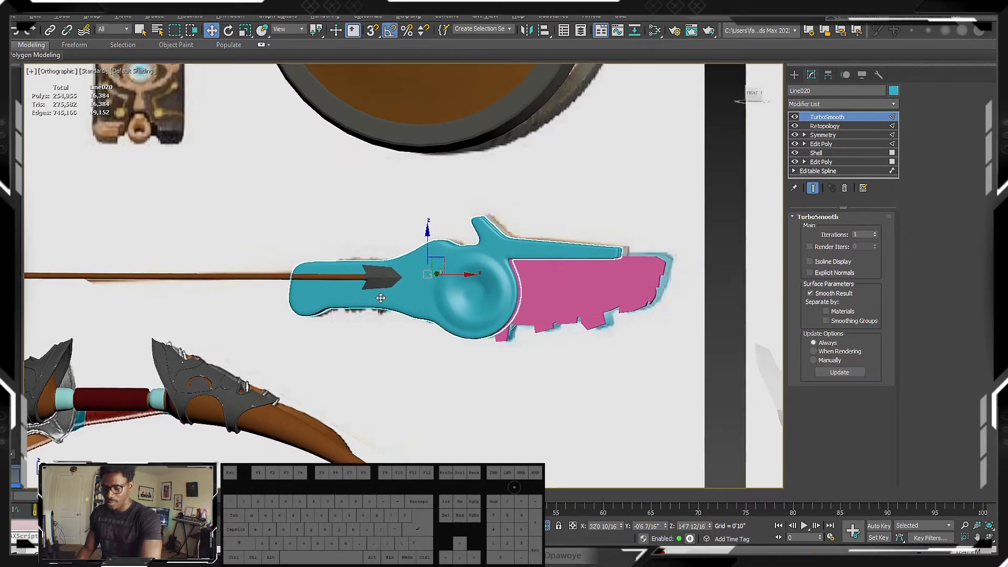
Turn on edged faces, disable TurboSmooth, and check the handle's mesh against the reference from the front.
key(F4)
scroll(381, 298, up, 6)
click(795, 117)
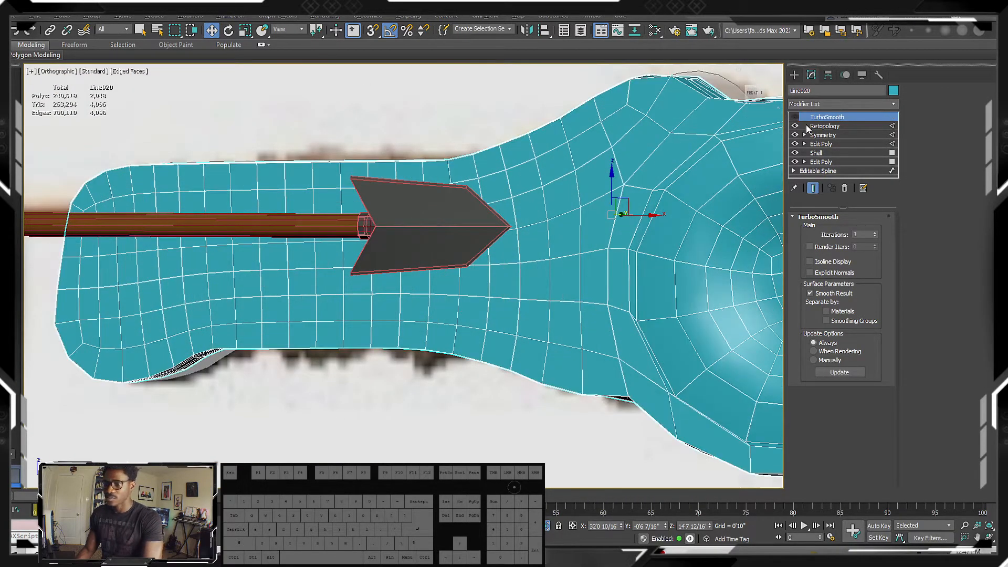
scroll(199, 265, down, 3)
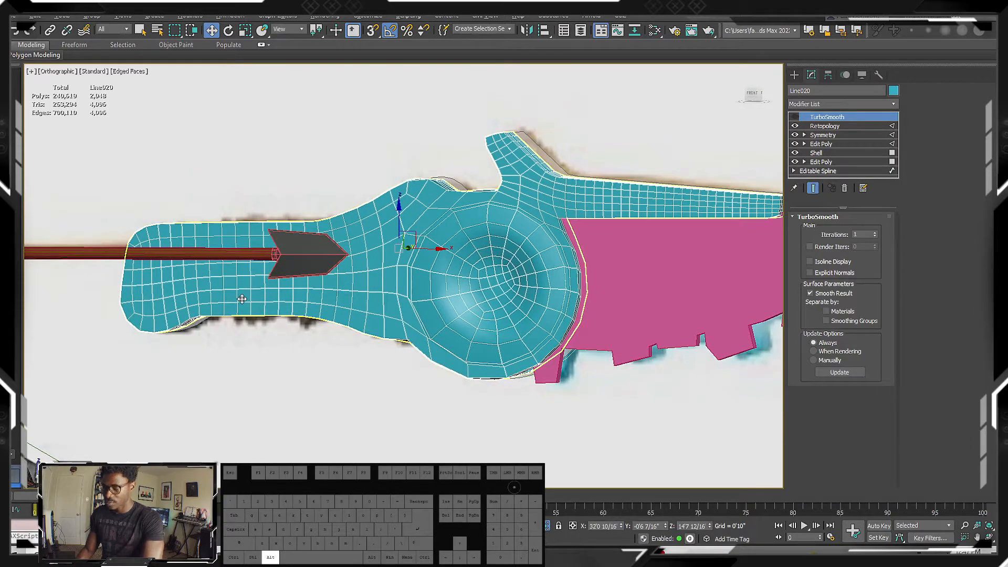
key(f)
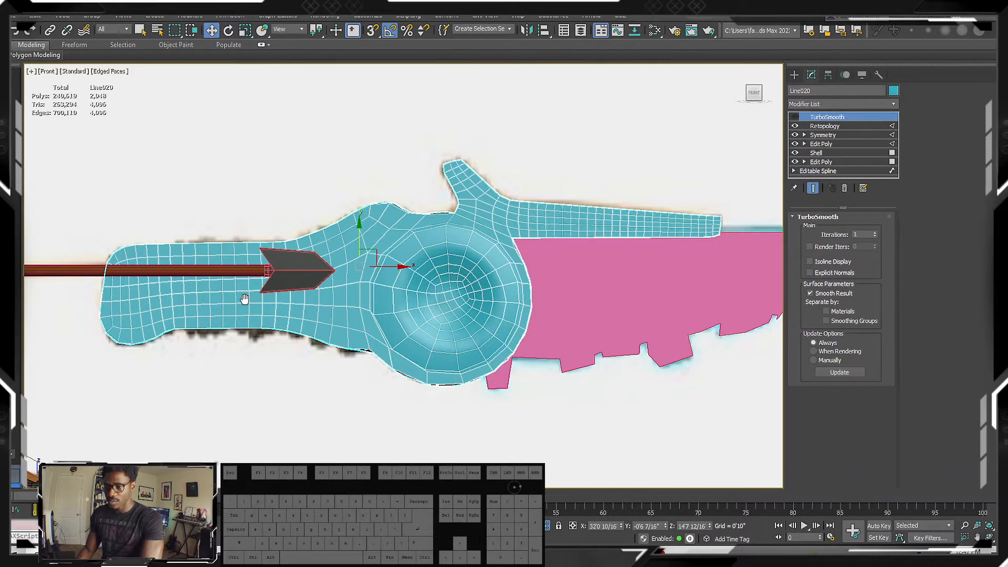
middle_drag(245, 301, 273, 285)
scroll(517, 235, up, 4)
scroll(342, 270, down, 6)
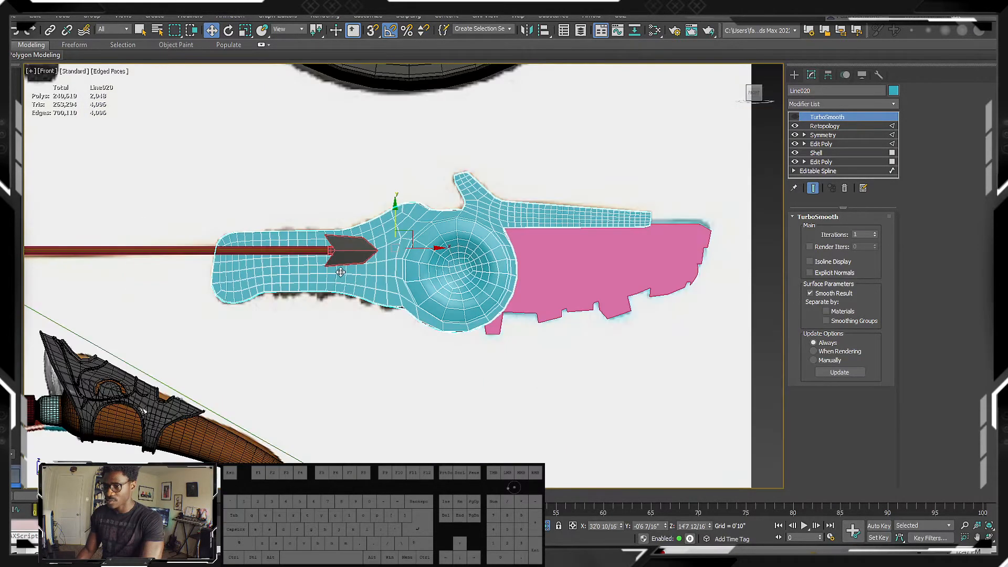
Make the handle see-through and switch its Retopology modifier off and on to compare the two topologies.
key(alt+x)
scroll(340, 273, up, 5)
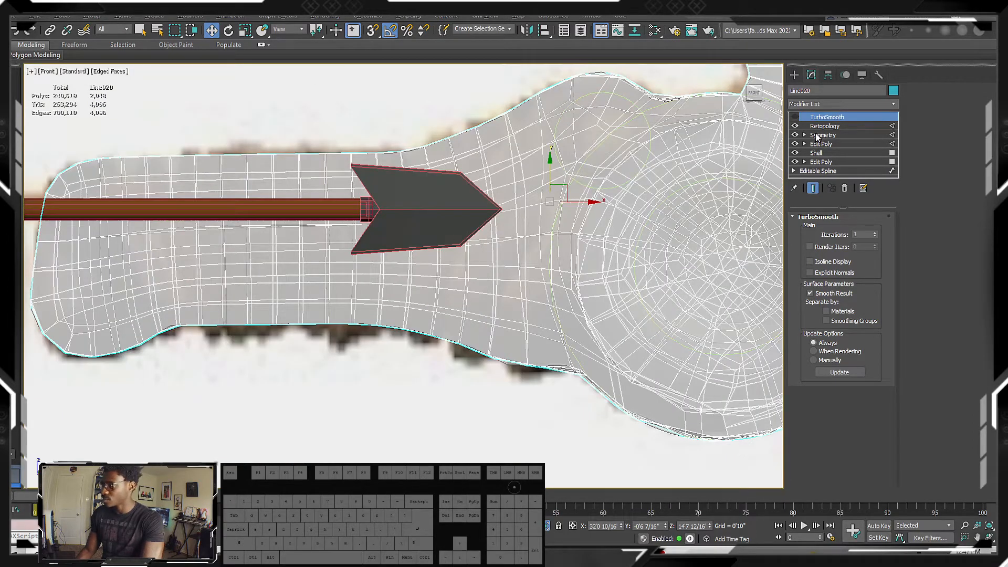
click(795, 126)
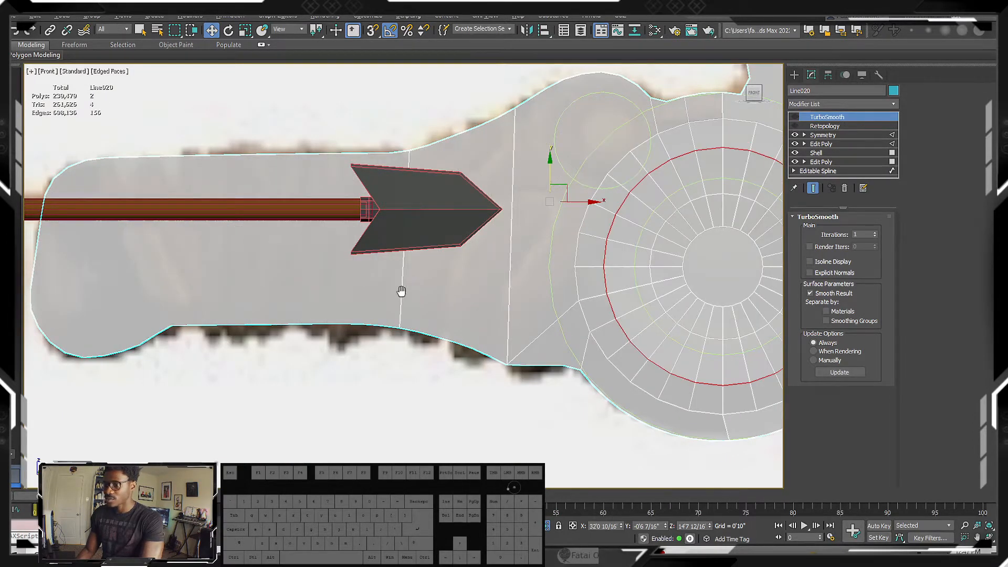
scroll(403, 300, down, 3)
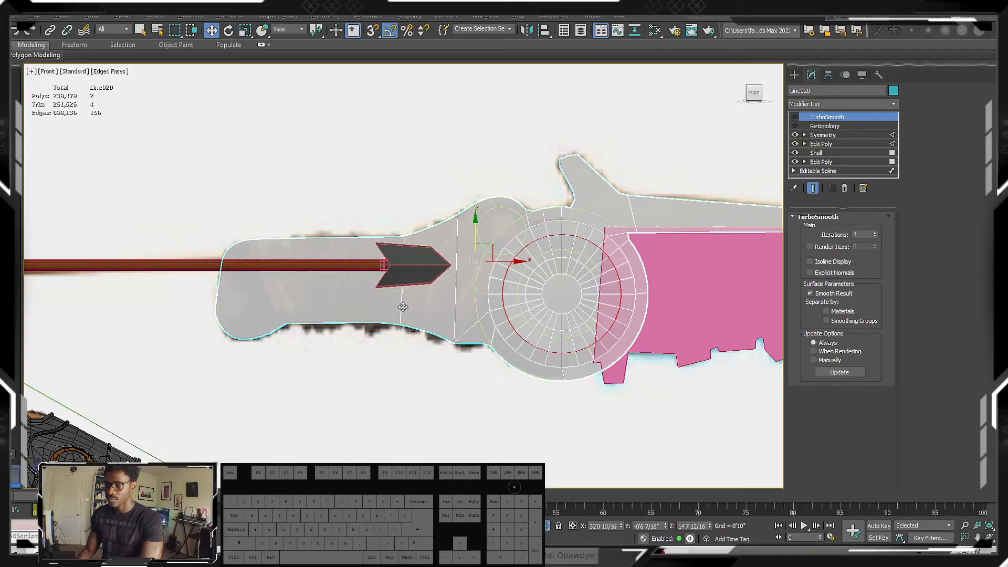
click(824, 126)
click(795, 126)
mouse_move(635, 241)
alt+middle_down()
mouse_move(577, 200)
mouse_move(634, 244)
mouse_move(616, 243)
alt+middle_up()
click(441, 556)
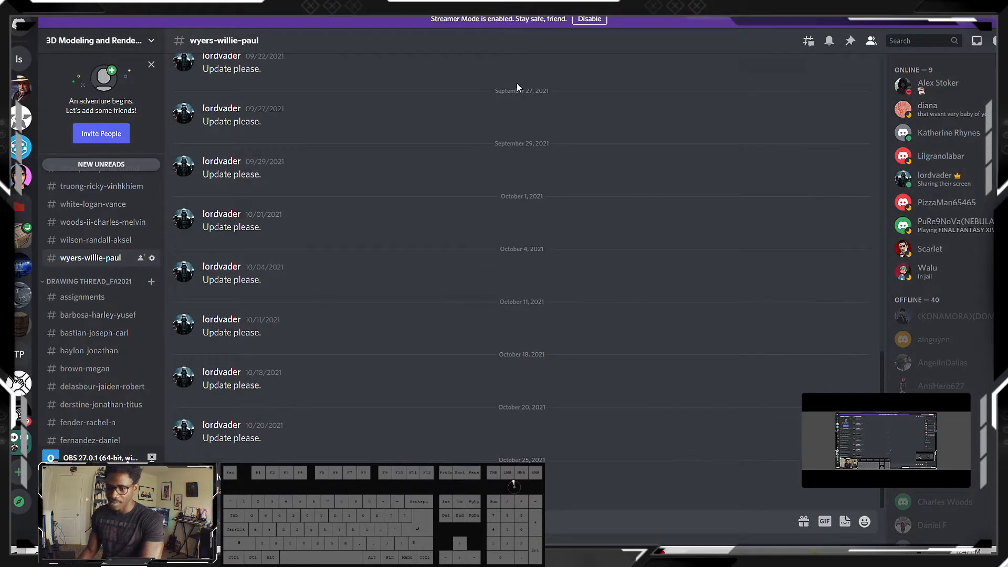
double_click(371, 8)
drag(386, 75, 0, 158)
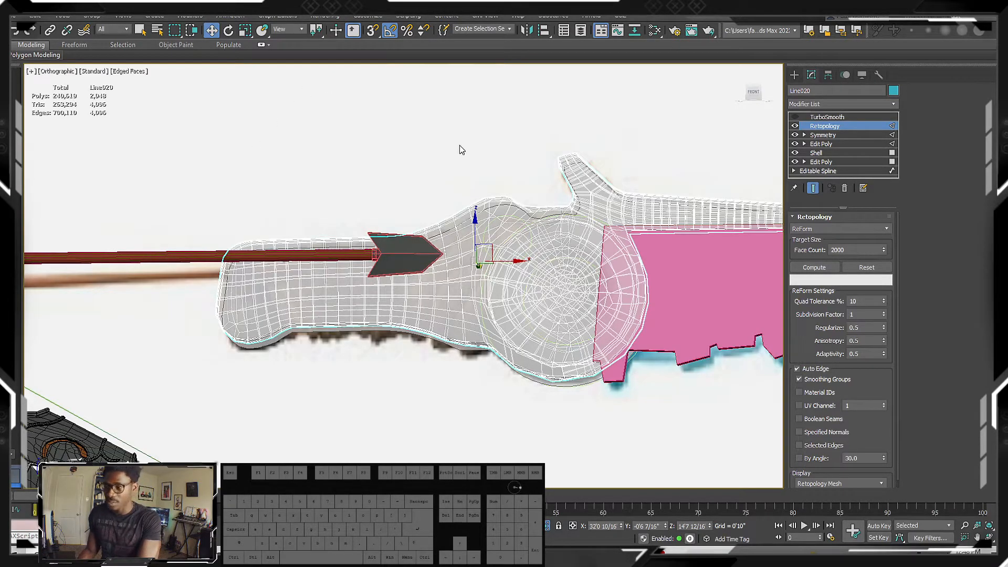
Examine the see-through retopologized handle from the side, the end and the front.
alt+middle_drag(532, 282, 582, 287)
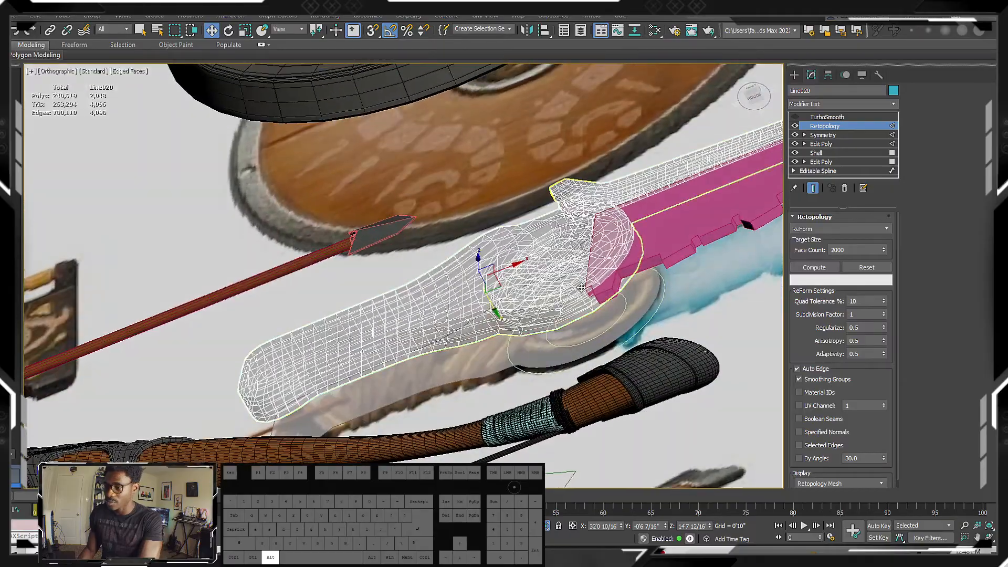
alt+middle_drag(153, 285, 126, 358)
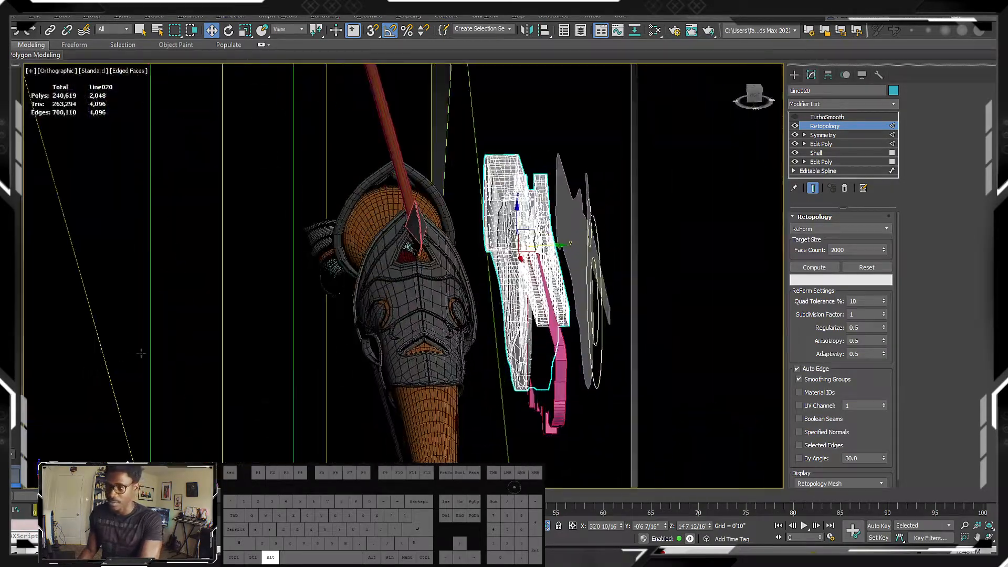
alt+middle_drag(508, 315, 579, 331)
alt+middle_drag(467, 315, 533, 320)
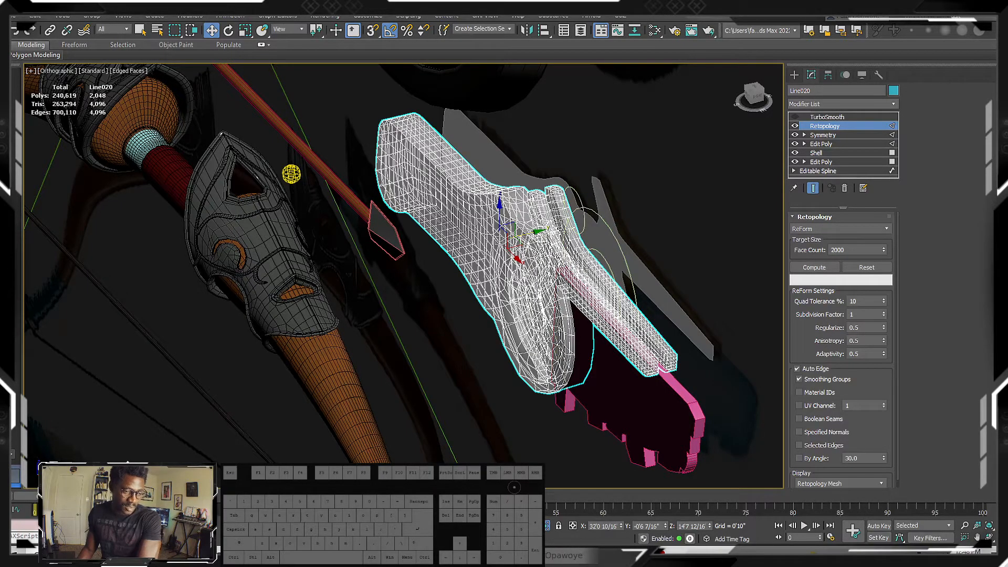
alt+middle_drag(292, 173, 722, 138)
middle_drag(272, 218, 132, 254)
alt+middle_drag(632, 134, 643, 105)
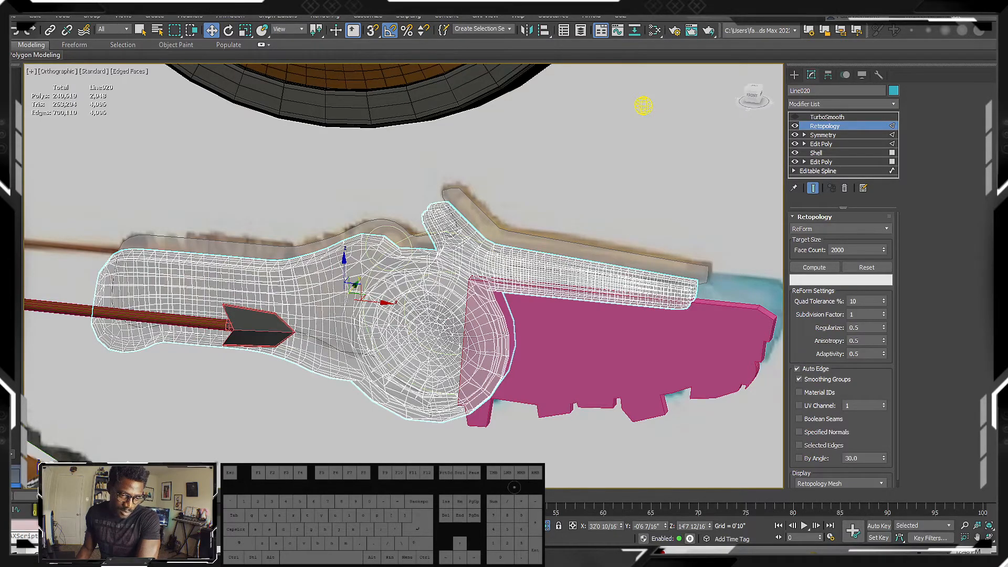
Switch to the browser and examine how the arm-like weapon looks in the archer artwork Character_4_bow1.jpg.
key(alt+Tab)
scroll(541, 210, down, 3)
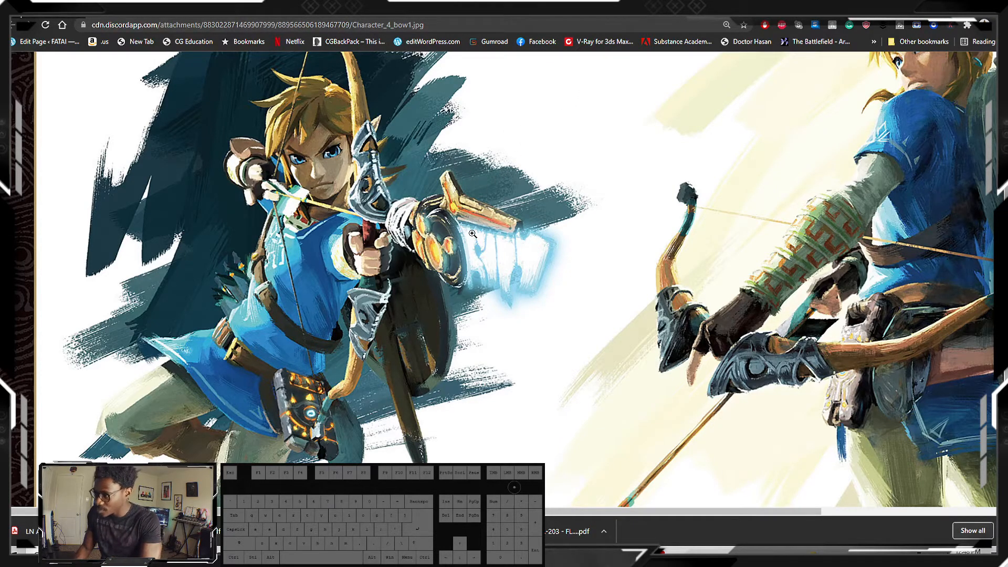
scroll(580, 246, down, 2)
scroll(588, 246, up, 2)
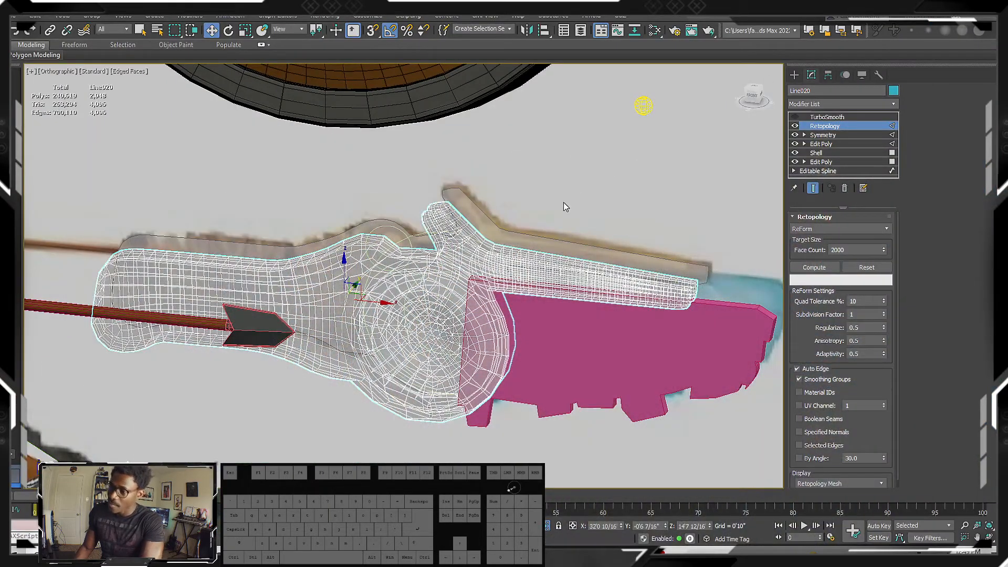
Return to 3ds Max and examine the retopologized handle's edge flow in wireframe display.
scroll(457, 273, up, 3)
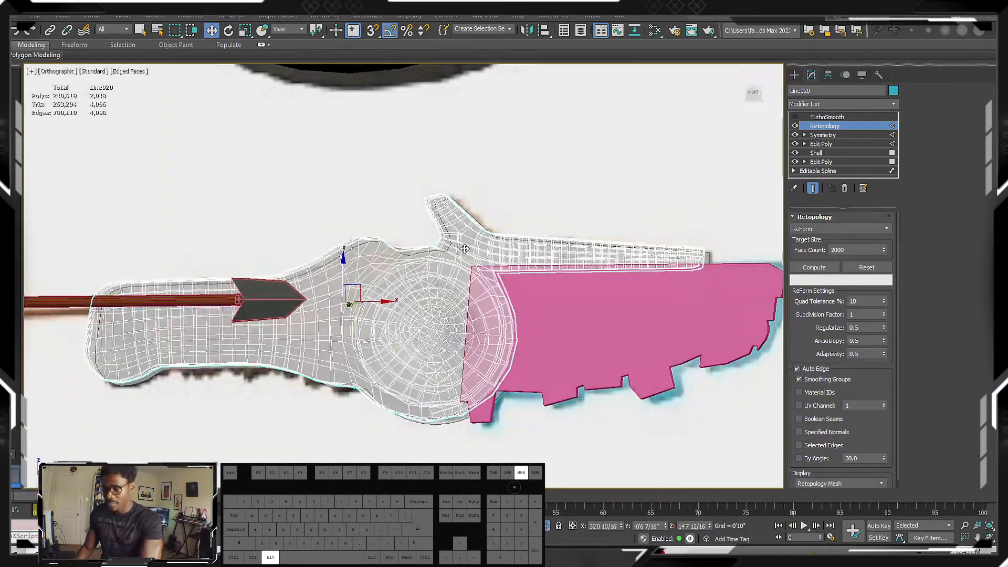
key(F3)
key(F3)
scroll(465, 262, up, 2)
key(F3)
key(F3)
key(F3)
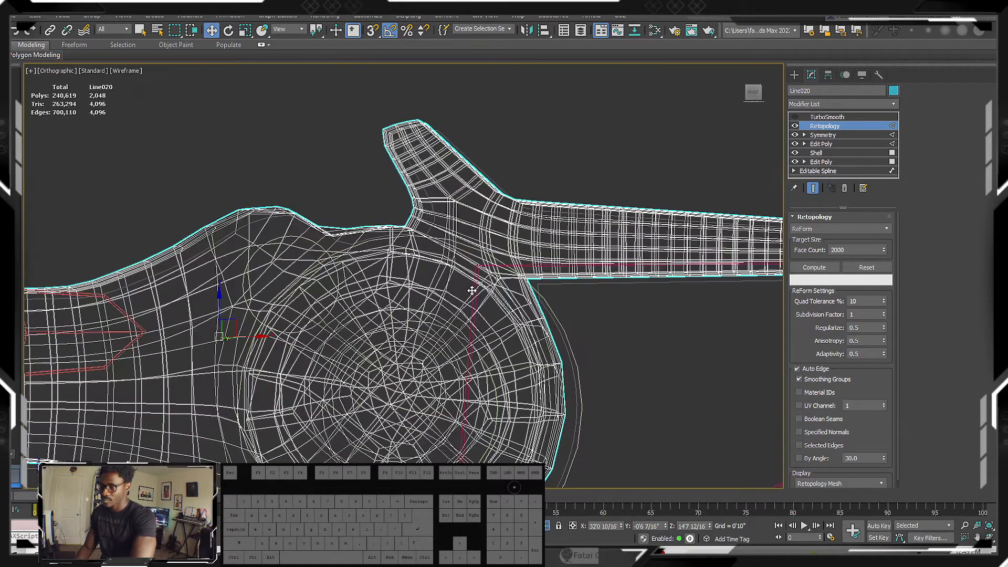
Disable the handle's Retopology modifier and inspect the underlying mesh around the disc and prong in wireframe.
click(794, 126)
scroll(492, 262, up, 3)
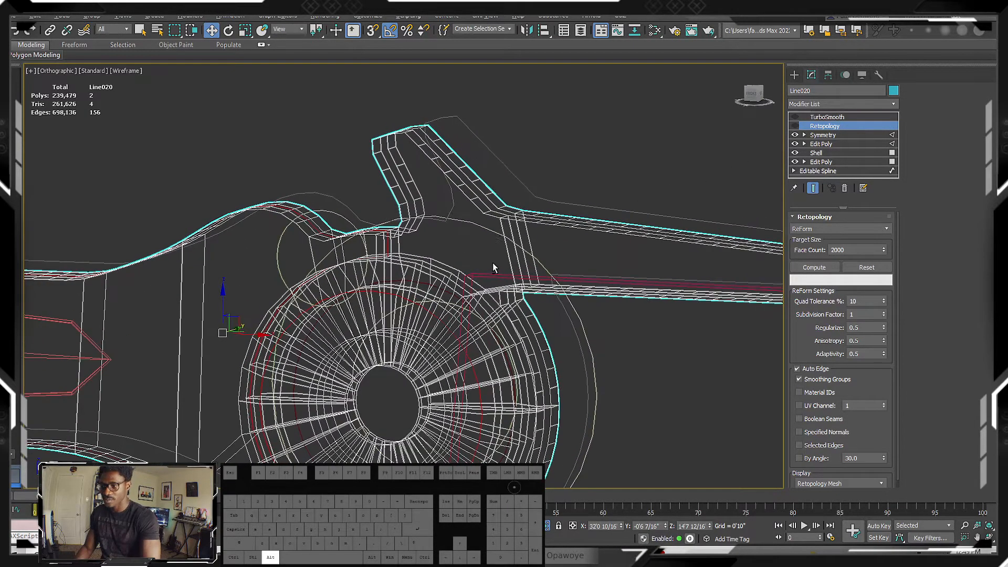
key(F3)
key(F3)
scroll(481, 256, down, 3)
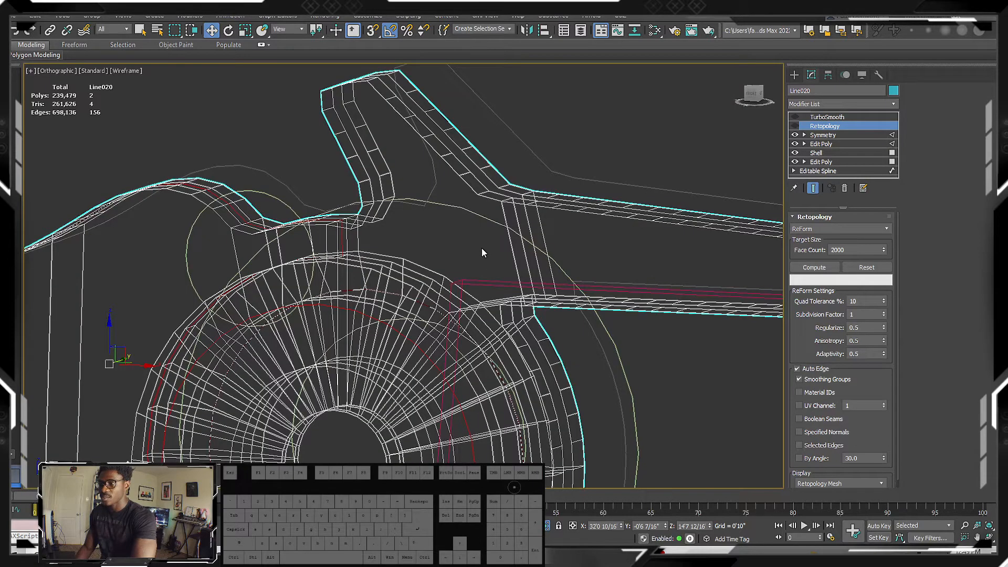
Restore the shaded display with edged faces and turn off the handle's see-through mode.
key(F4)
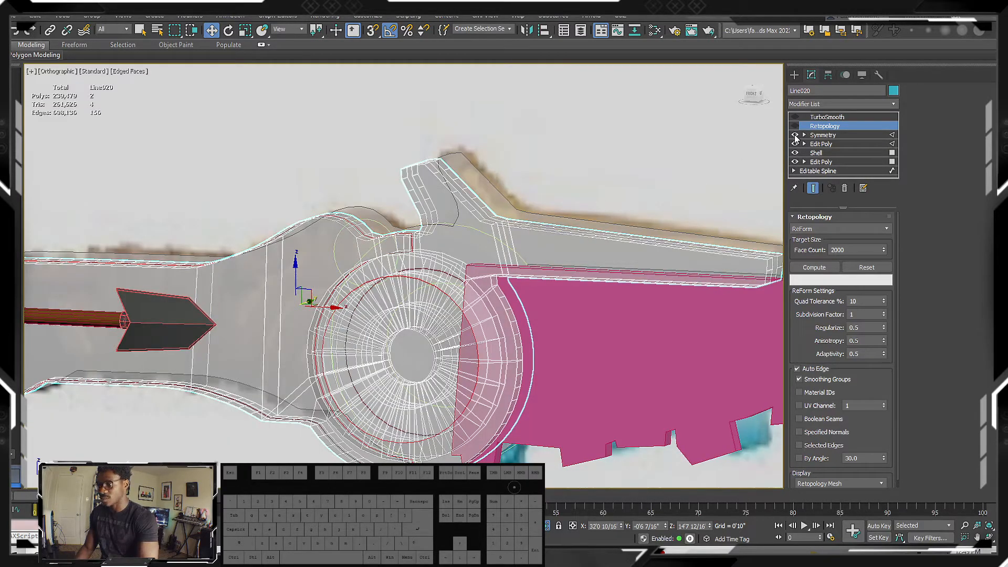
key(F3)
key(F3)
key(space)
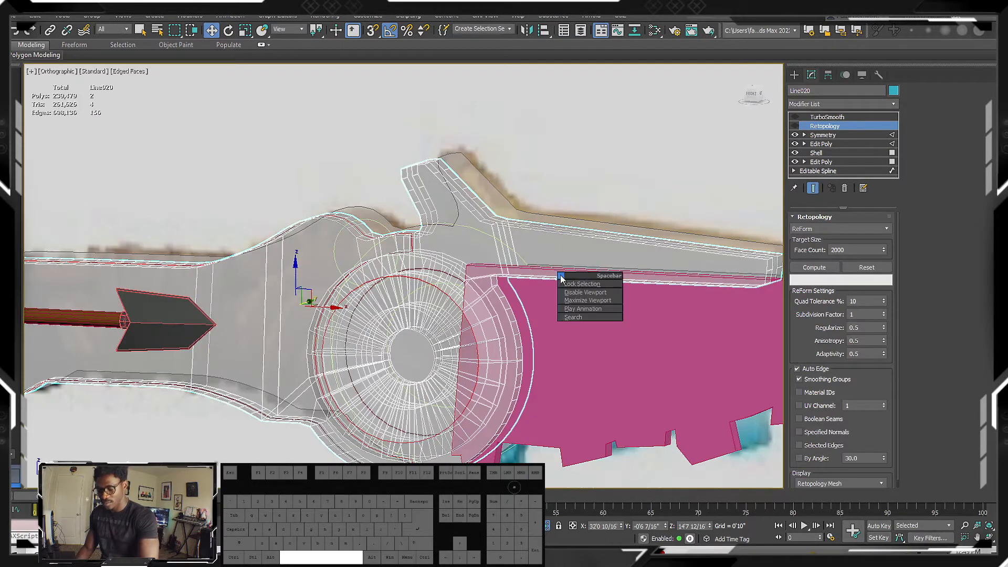
middle_drag(491, 295, 428, 320)
scroll(493, 294, down, 3)
key(alt+x)
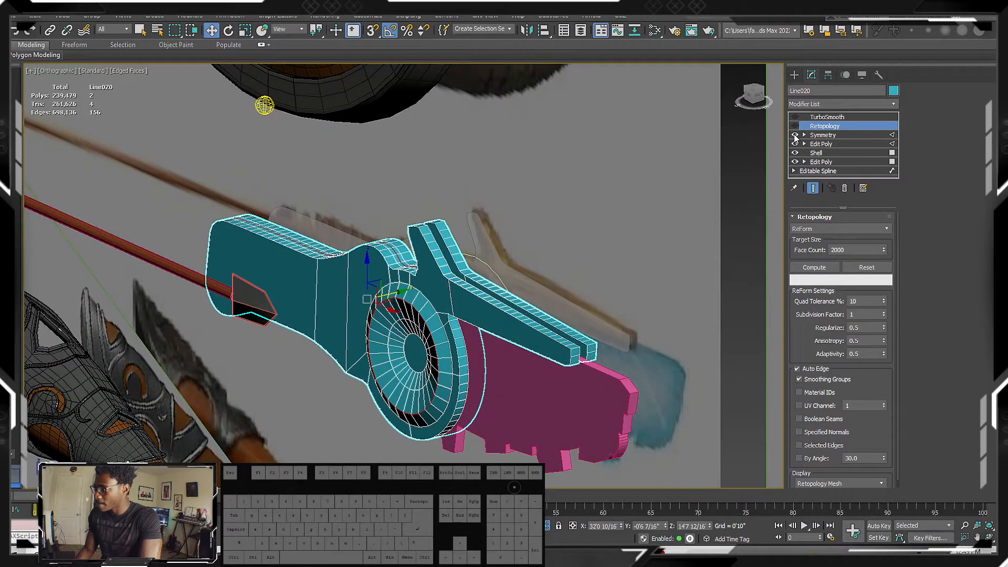
Disable the handle's Symmetry modifier and inspect the unmirrored half around the disc and prong.
click(794, 137)
alt+middle_drag(557, 215, 501, 212)
alt+scroll(409, 262, up, 5)
mouse_move(366, 308)
alt+middle_down()
mouse_move(341, 315)
mouse_move(360, 283)
mouse_move(357, 304)
alt+middle_up()
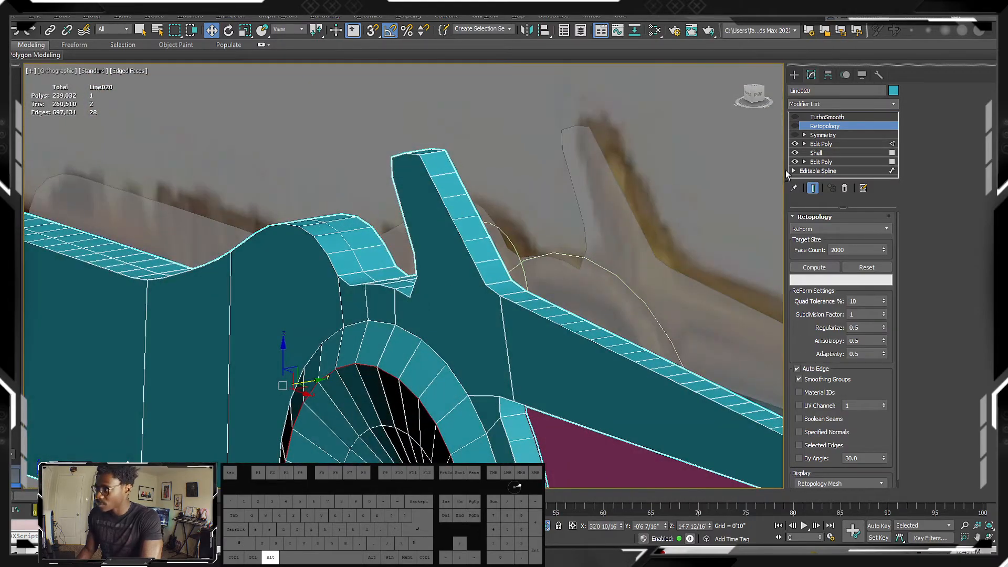
alt+scroll(604, 252, down, 2)
alt+middle_drag(588, 278, 652, 312)
Isolate the handle together with the blade and select only the handle.
ctrl+click(546, 328)
scroll(568, 318, down, 4)
key(alt+q)
click(605, 192)
click(822, 143)
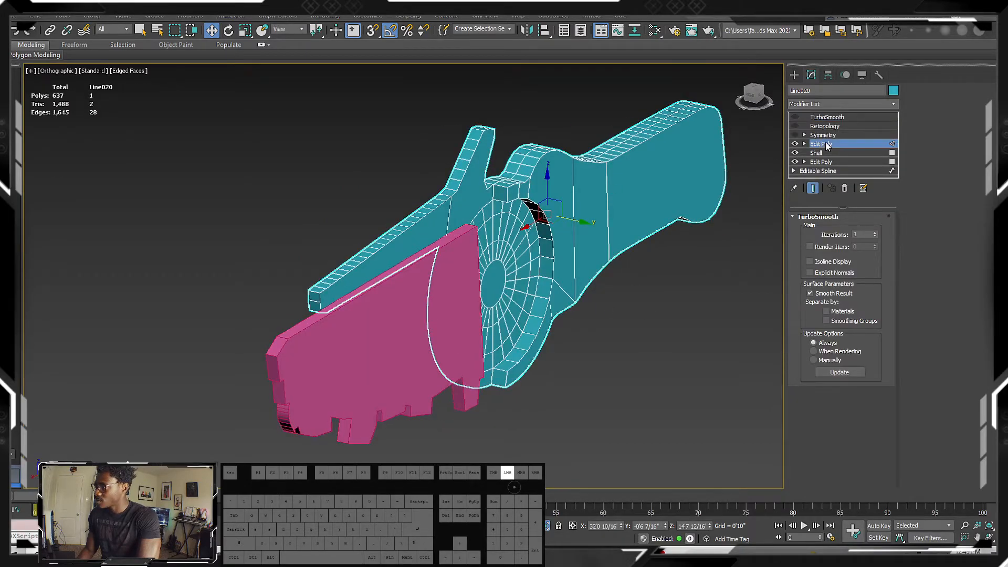
click(604, 225)
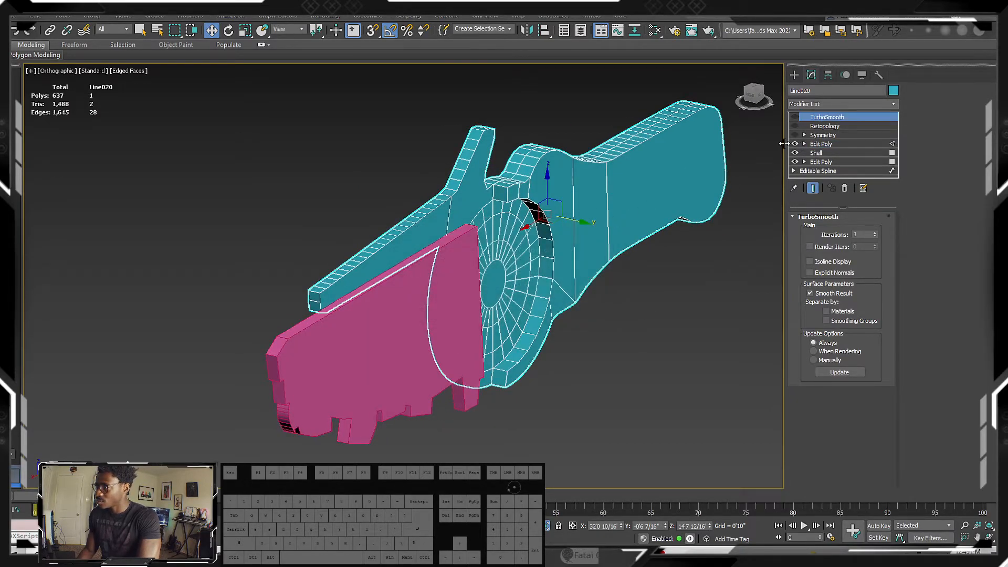
Toggle the Edit Poly modifier above Shell to compare the handle's shape with and without it, leaving it disabled.
click(794, 144)
click(794, 145)
click(794, 145)
click(795, 144)
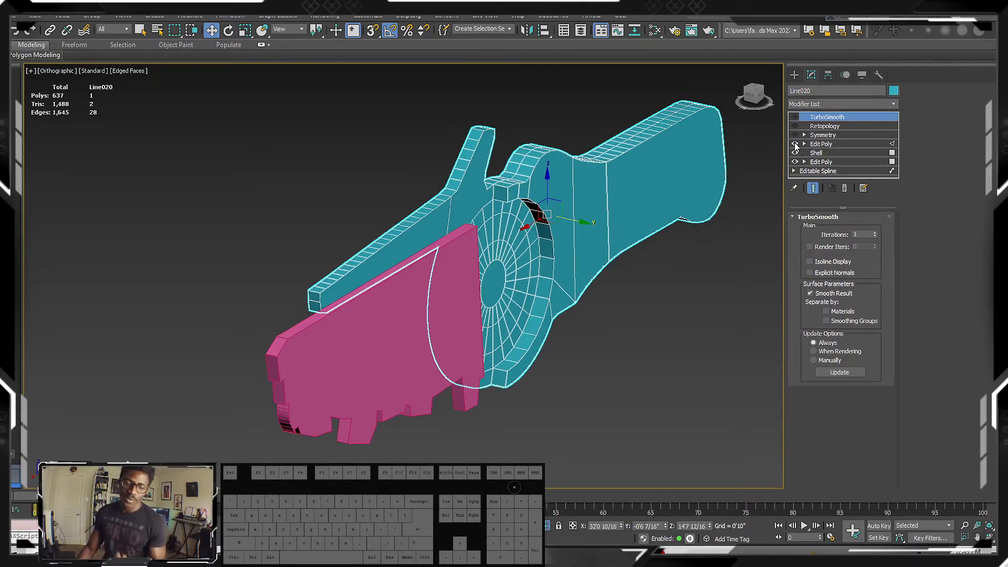
click(794, 145)
click(794, 144)
click(795, 144)
click(794, 145)
mouse_move(656, 195)
alt+middle_down()
mouse_move(598, 203)
mouse_move(664, 215)
alt+middle_up()
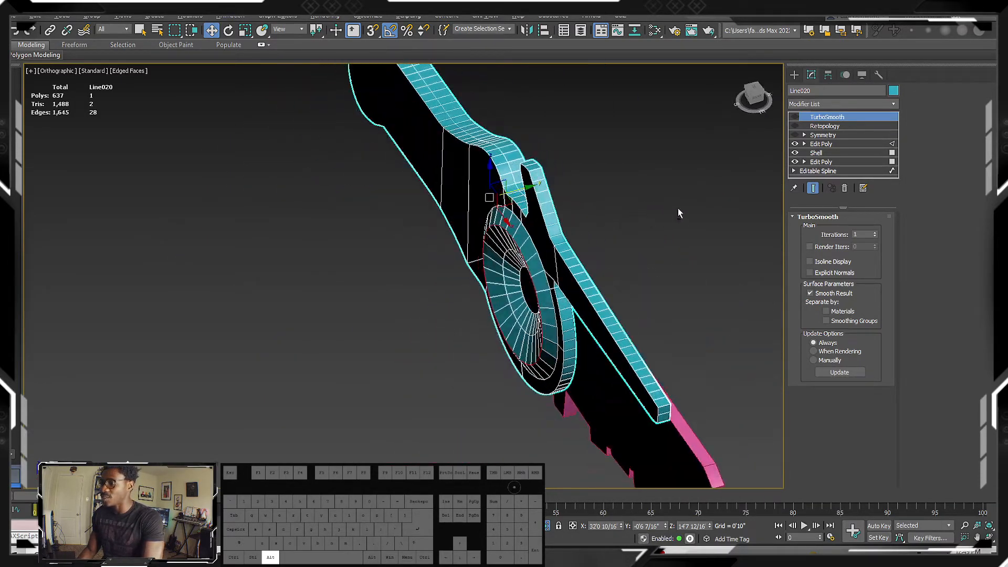
click(795, 144)
alt+middle_drag(700, 184, 621, 183)
Cut the TurboSmooth, Retopology, Symmetry and Edit Poly modifiers above Shell out of the handle's stack.
click(827, 153)
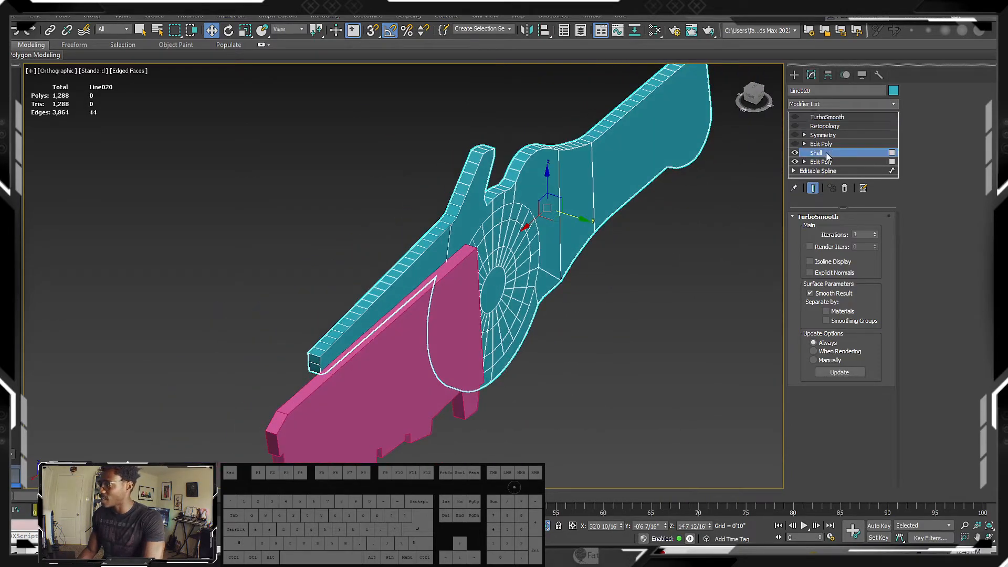
click(876, 104)
click(884, 103)
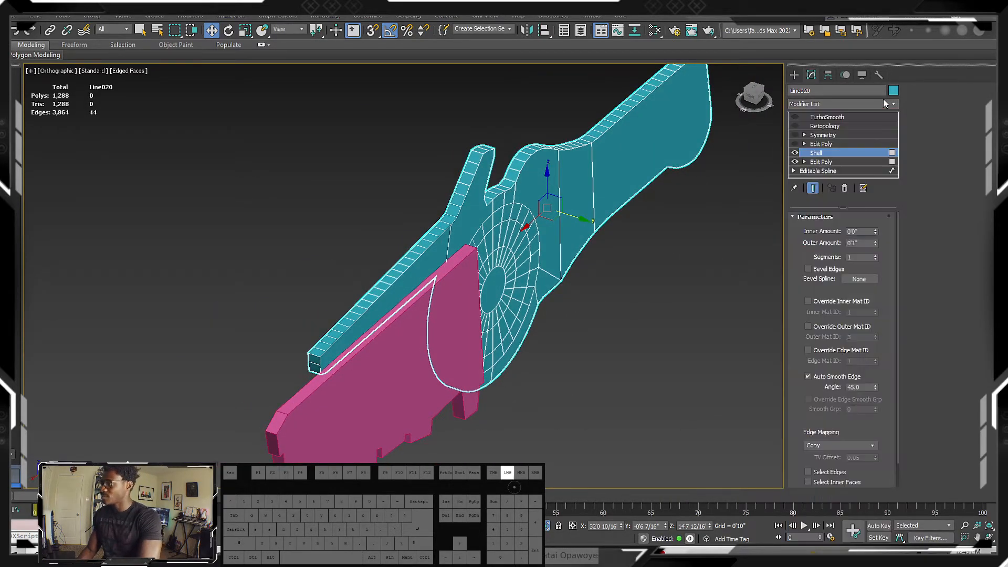
click(840, 144)
key(Escape)
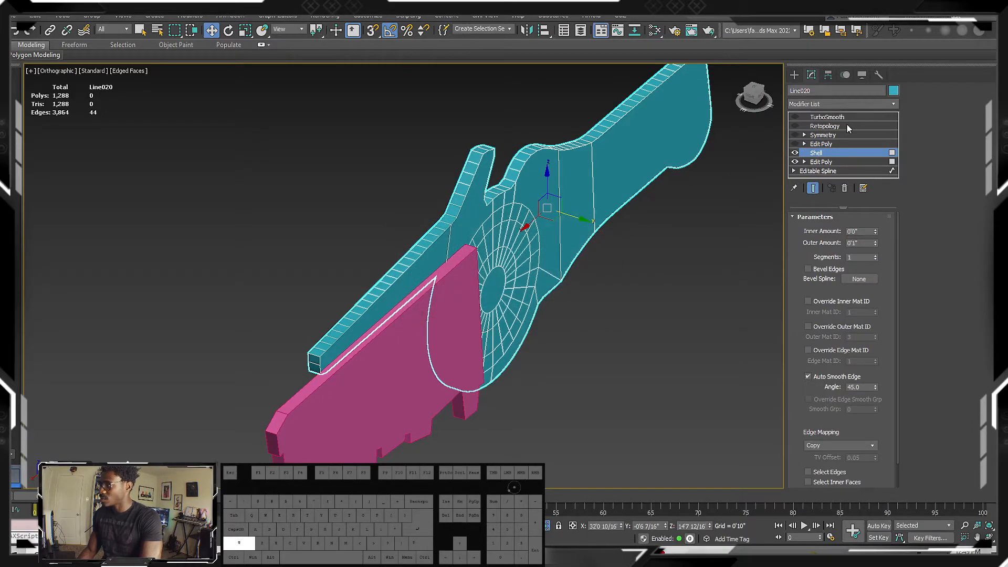
shift+click(845, 117)
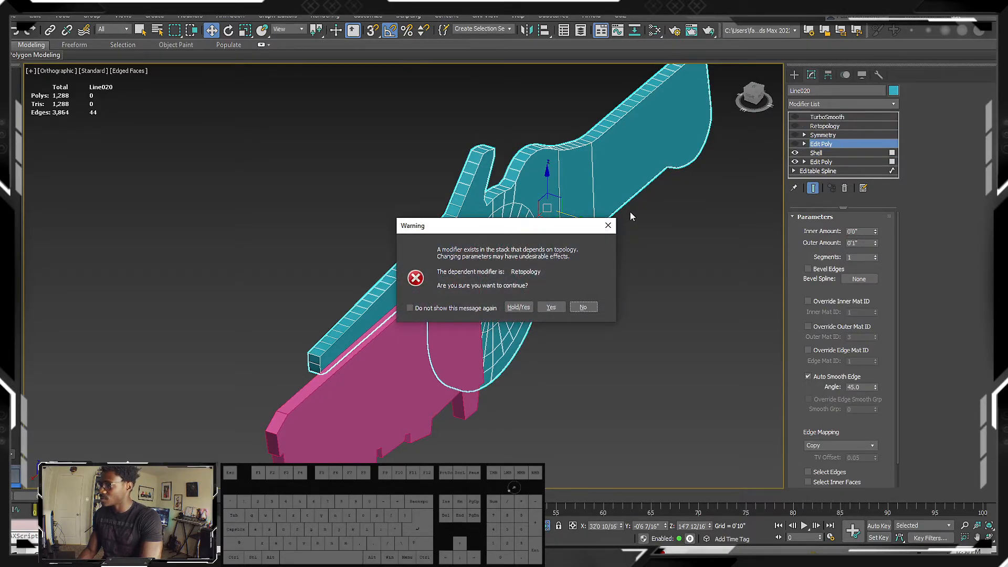
key(Escape)
click(844, 116)
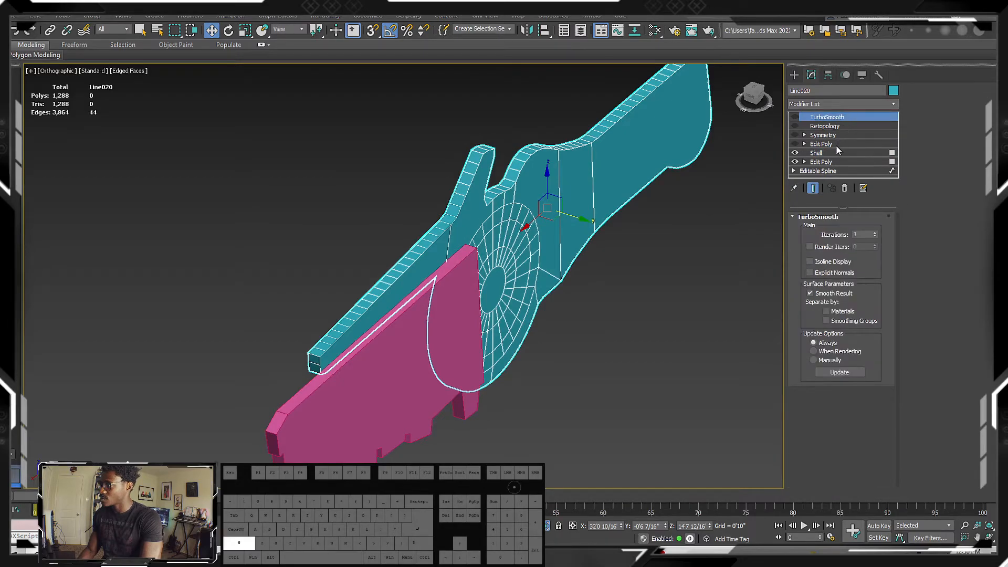
shift+click(836, 143)
right_click(836, 144)
click(853, 158)
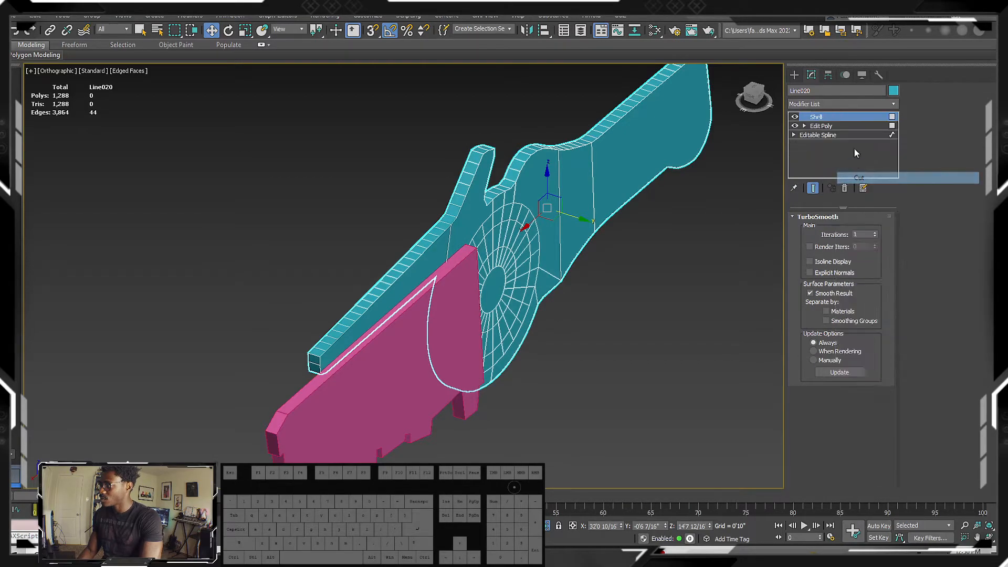
Add a new Edit Poly modifier above the handle's Shell and switch to polygon editing.
click(862, 103)
key(e)
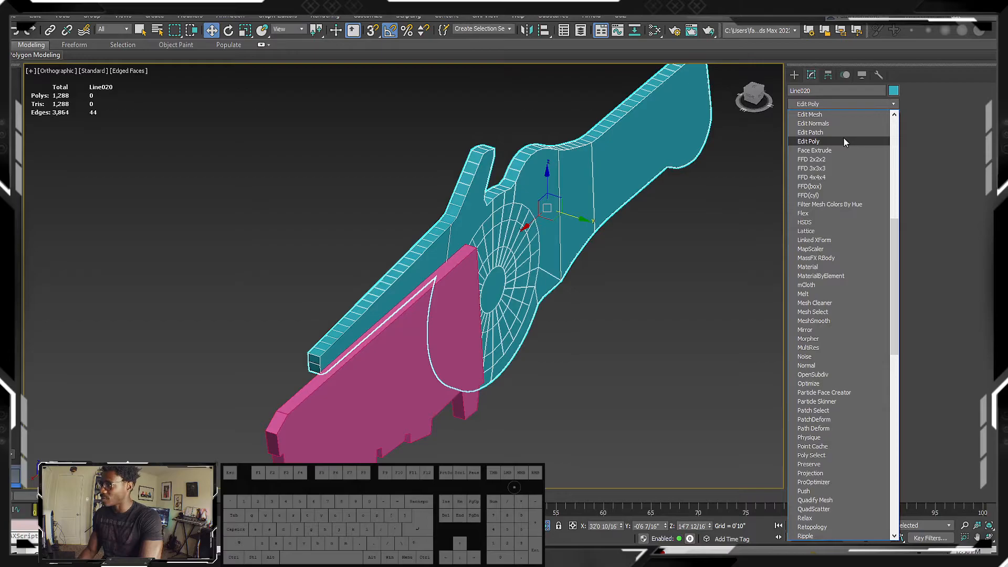
click(808, 141)
click(852, 301)
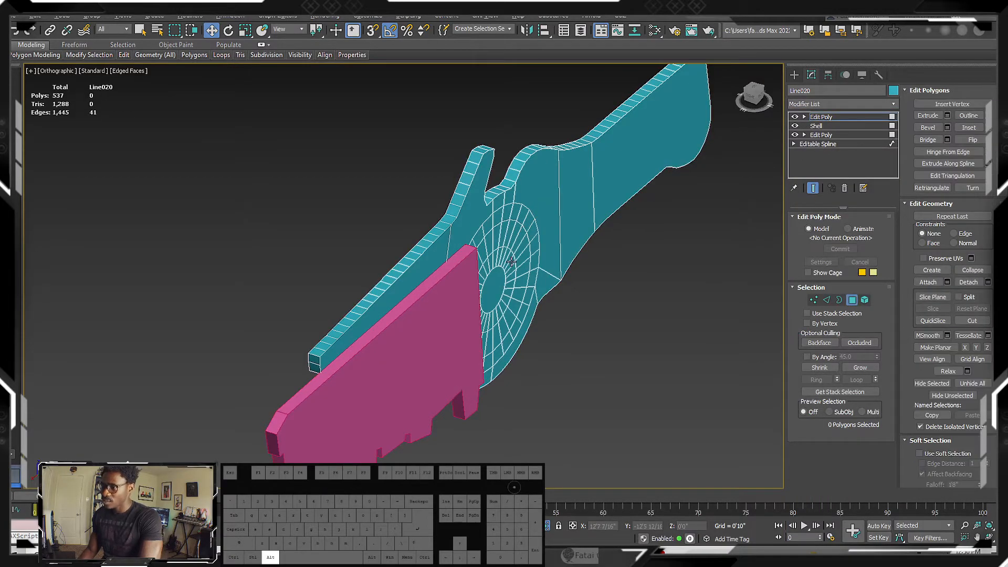
Select the handle's side polygons that surround the disc, including those of the prong and the long arm.
alt+middle_drag(478, 254, 473, 210)
ctrl+click(430, 199)
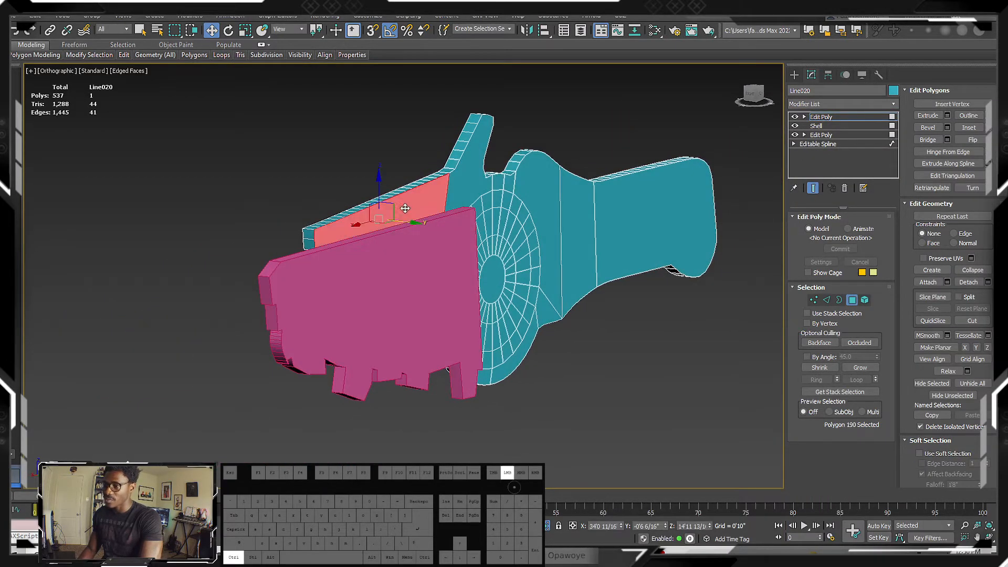
ctrl+click(478, 176)
ctrl+click(512, 182)
ctrl+click(534, 189)
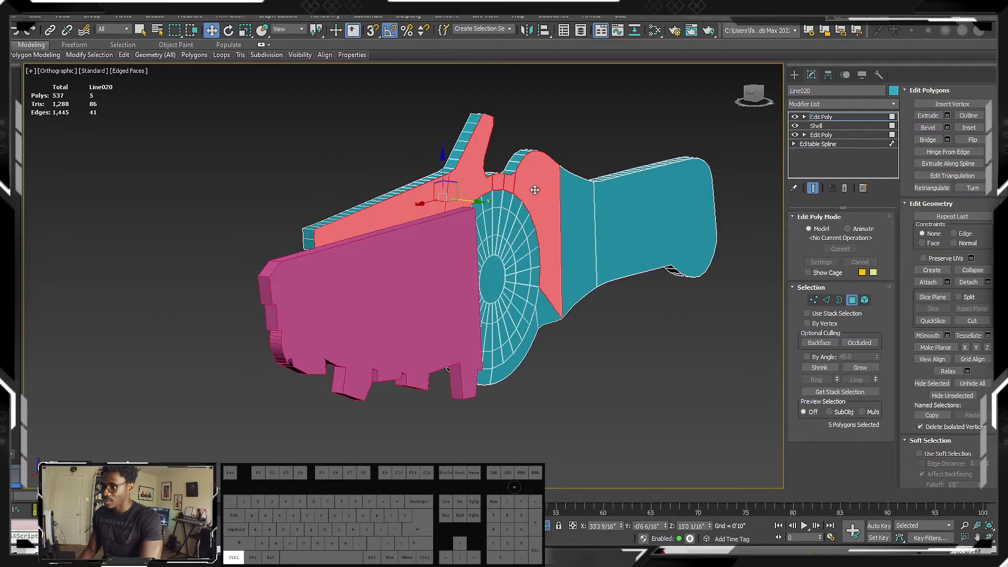
ctrl+click(528, 335)
alt+middle_drag(528, 336, 488, 331)
scroll(493, 400, up, 4)
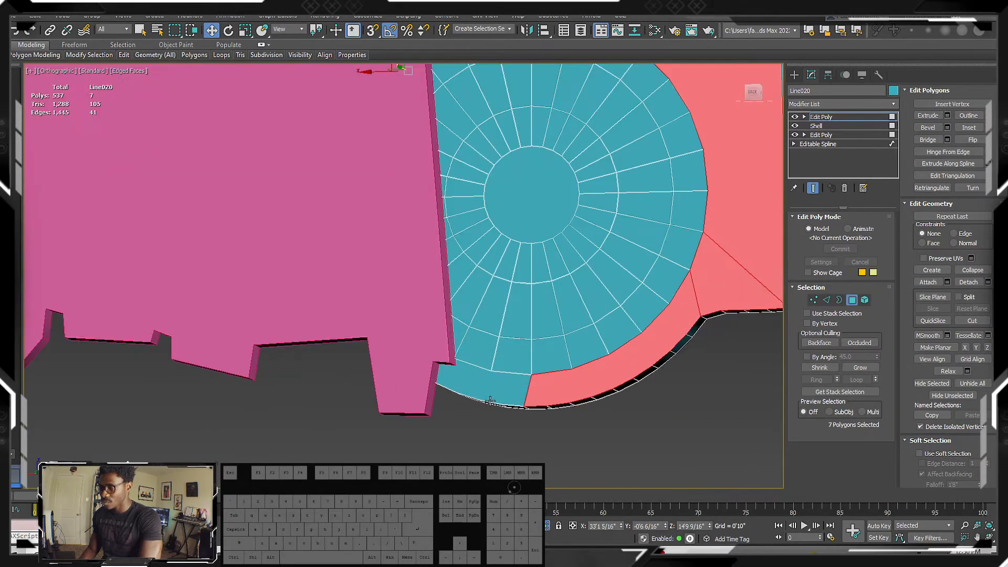
Connect two vertices on the disc's lower rim beside the blade to split off the rim polygon.
key(1)
scroll(457, 378, up, 3)
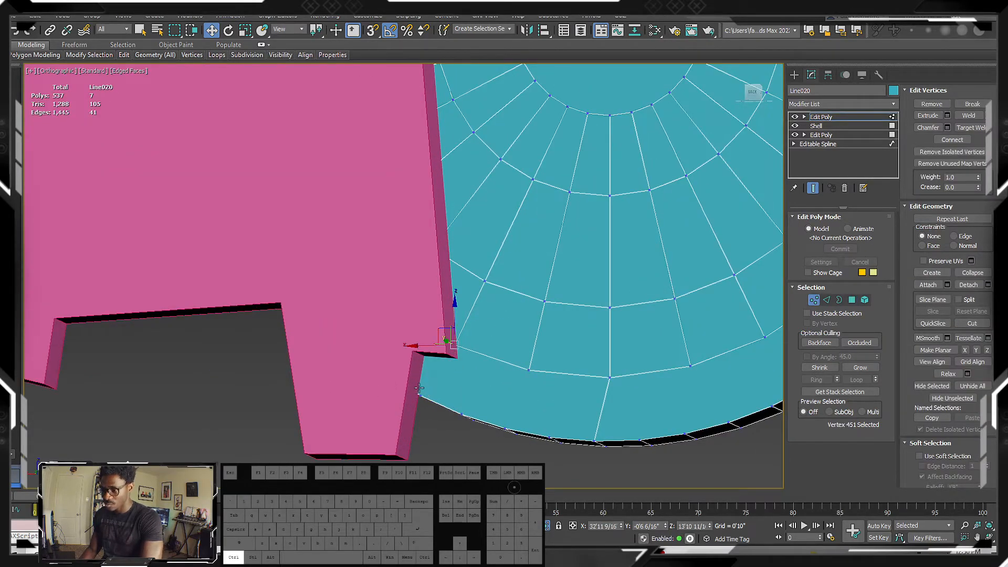
alt+middle_drag(422, 395, 477, 372)
right_click(493, 380)
click(451, 383)
Add the split rim polygon and the two grip polygons to the selection, and extrude it along Y toward the blade.
click(851, 300)
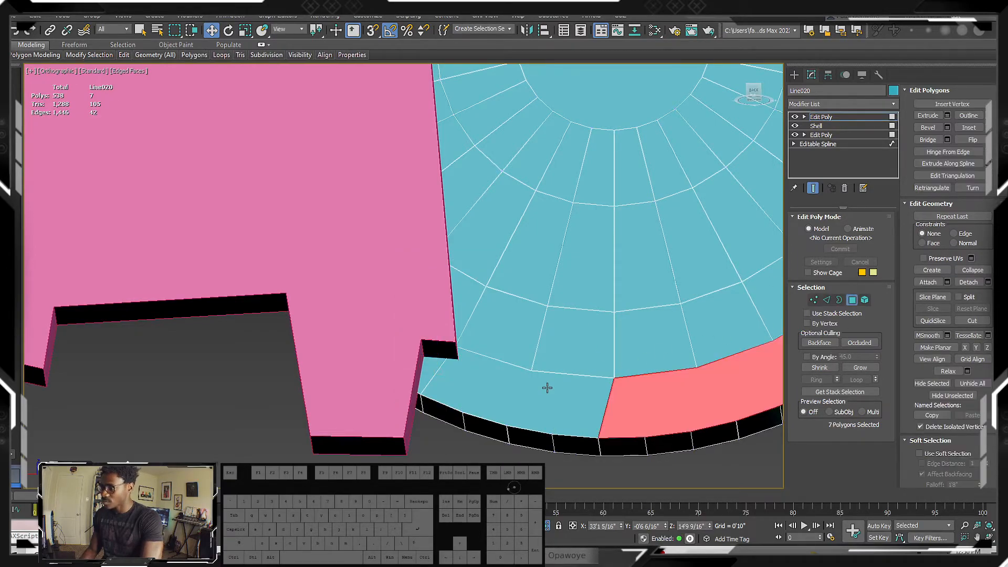
ctrl+click(545, 390)
scroll(545, 390, down, 5)
alt+middle_drag(545, 390, 625, 331)
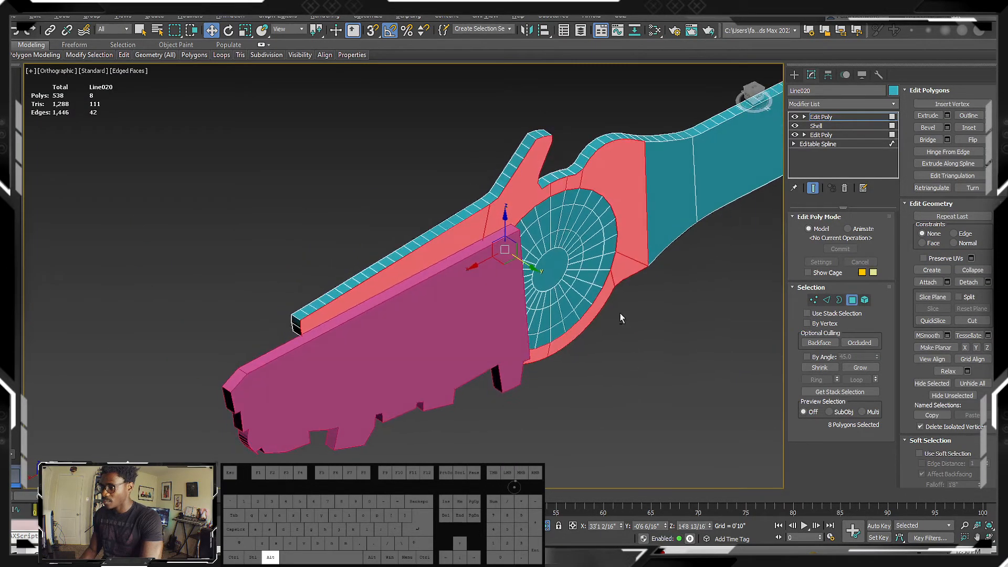
middle_drag(627, 219, 569, 250)
scroll(569, 249, up, 2)
ctrl+click(569, 250)
ctrl+click(658, 208)
middle_drag(658, 208, 538, 235)
scroll(564, 241, down, 5)
shift+drag(557, 234, 577, 237)
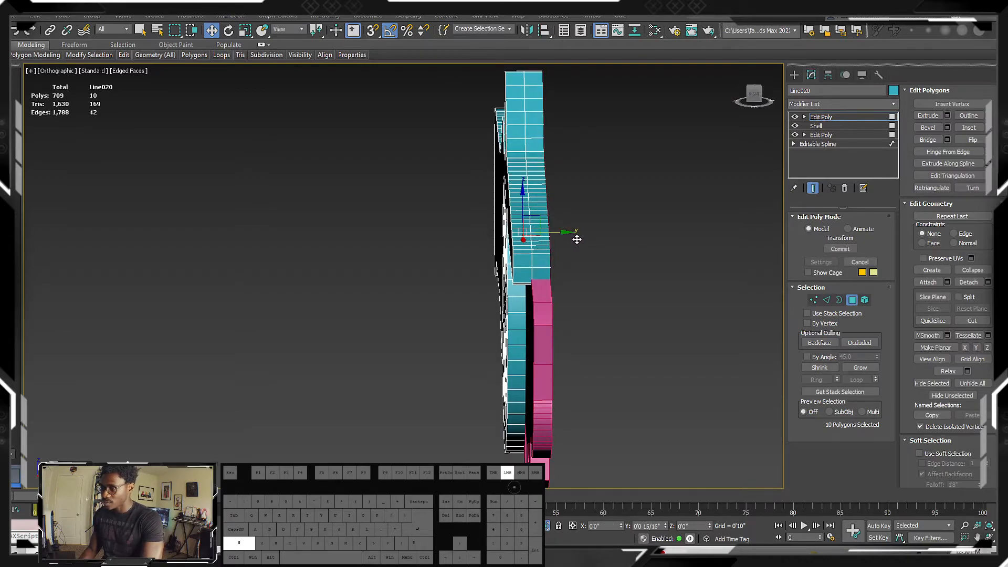
shift+drag(570, 241, 582, 241)
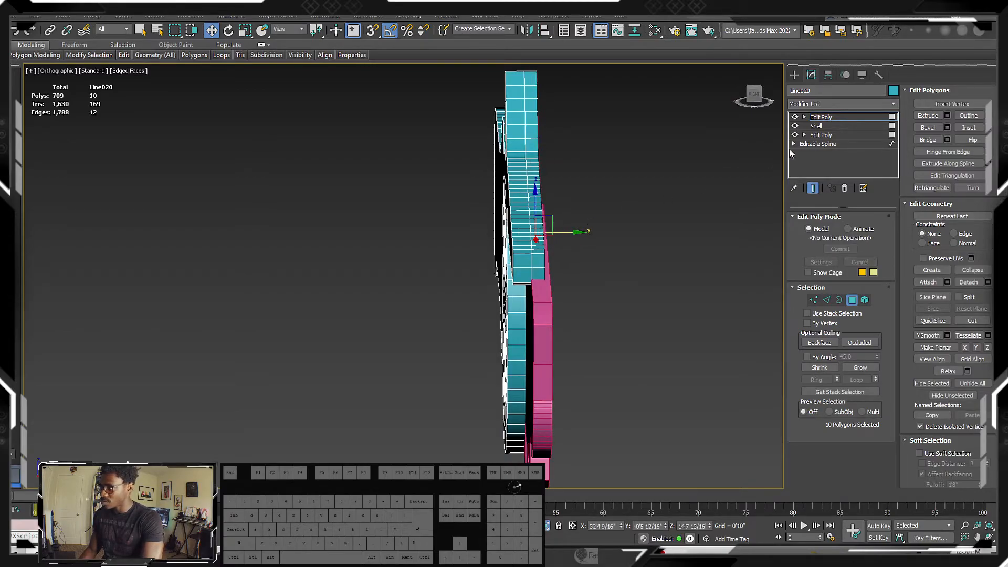
Add a Symmetry modifier to the handle, switch it off, and return to the Edit Poly modifier below it.
click(852, 104)
key(s)
key(e)
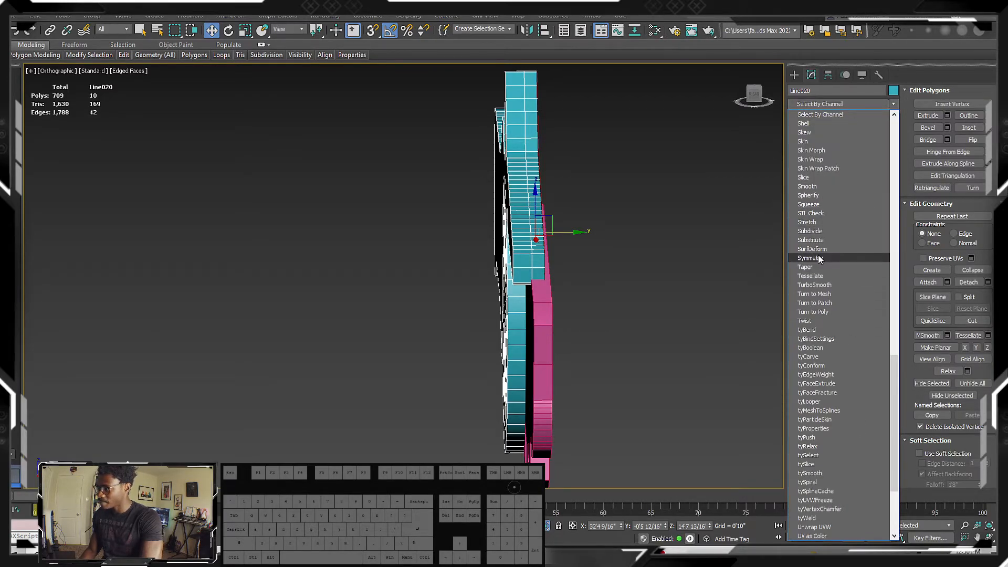
click(808, 258)
alt+middle_drag(747, 248, 611, 276)
click(820, 128)
alt+middle_drag(600, 215, 580, 249)
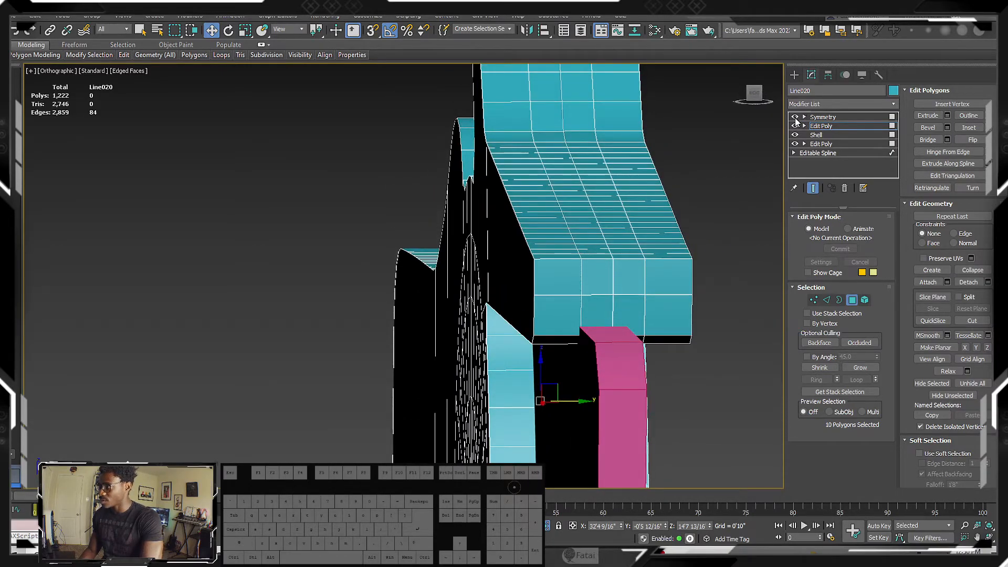
click(795, 117)
Extrude the small face beneath the long arm's tip back along the arm toward the disc.
alt+middle_drag(582, 286, 449, 273)
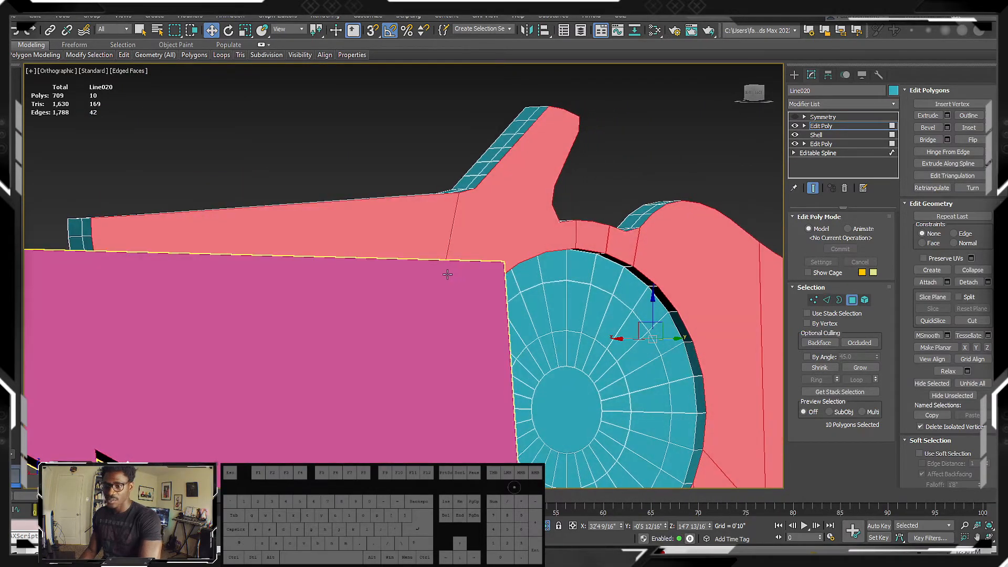
key(1)
click(94, 237)
alt+middle_drag(140, 240, 210, 262)
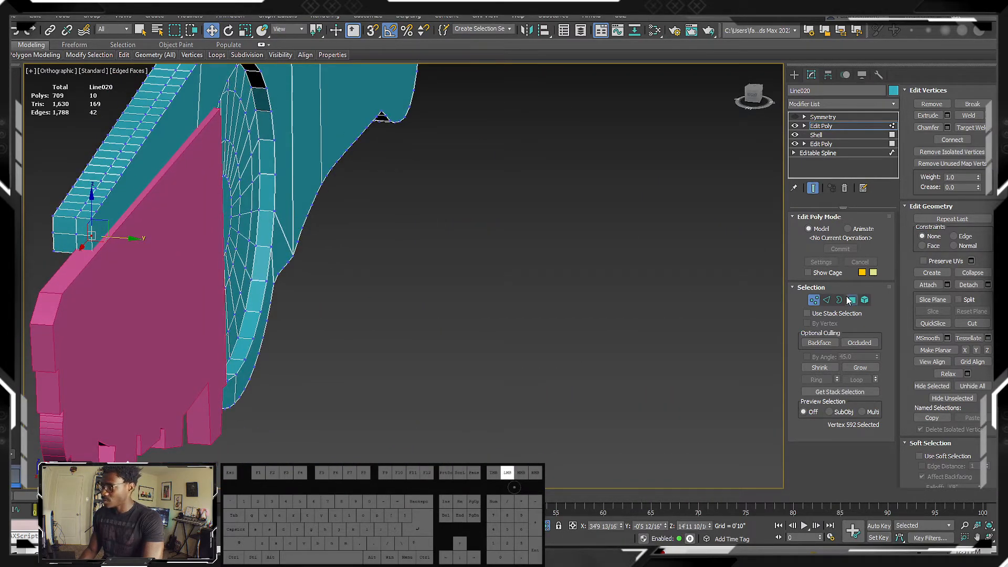
click(850, 299)
click(77, 252)
alt+middle_drag(78, 252, 77, 256)
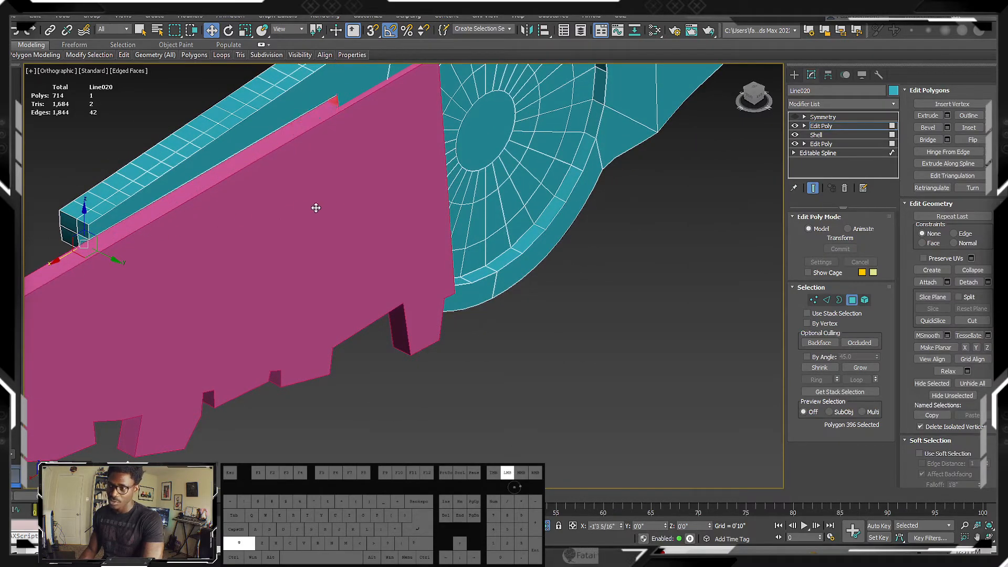
mouse_move(392, 197)
alt+middle_down()
mouse_move(292, 243)
mouse_move(281, 195)
mouse_move(290, 188)
mouse_move(371, 183)
alt+middle_up()
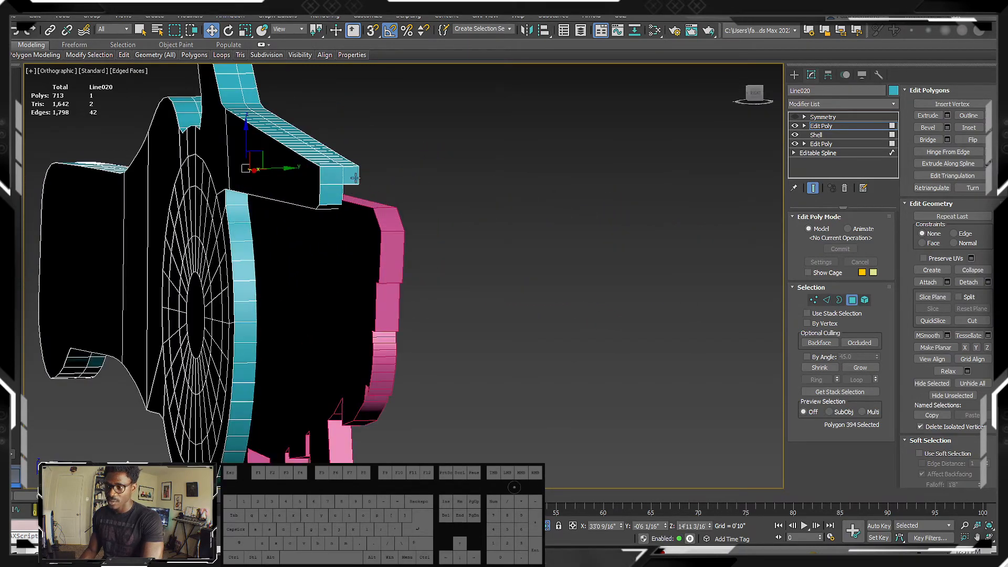
Switch to edge editing and examine the long arm's stepped tip and underside next to the blade.
click(829, 298)
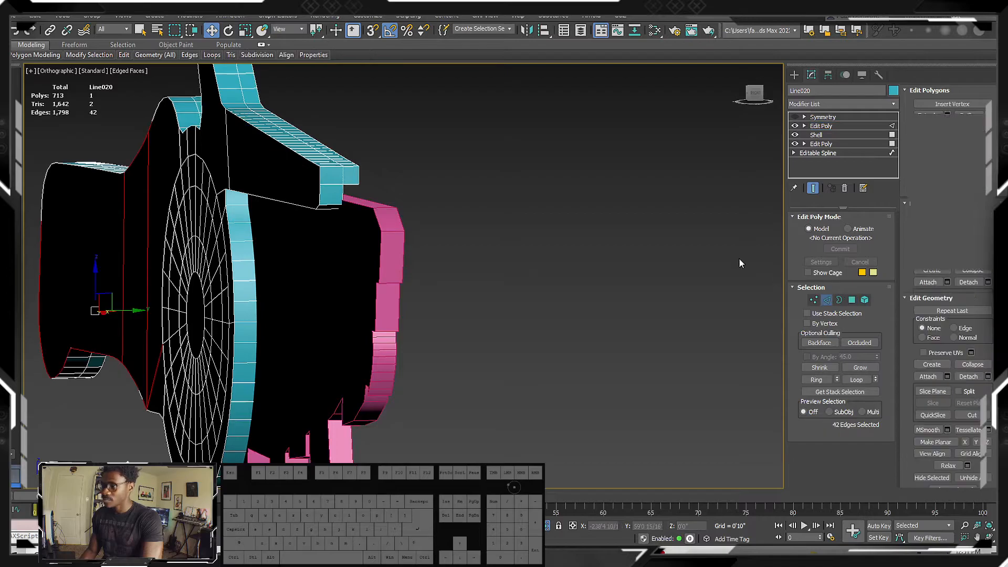
click(314, 163)
middle_drag(315, 164, 332, 191)
alt+middle_drag(332, 192, 660, 262)
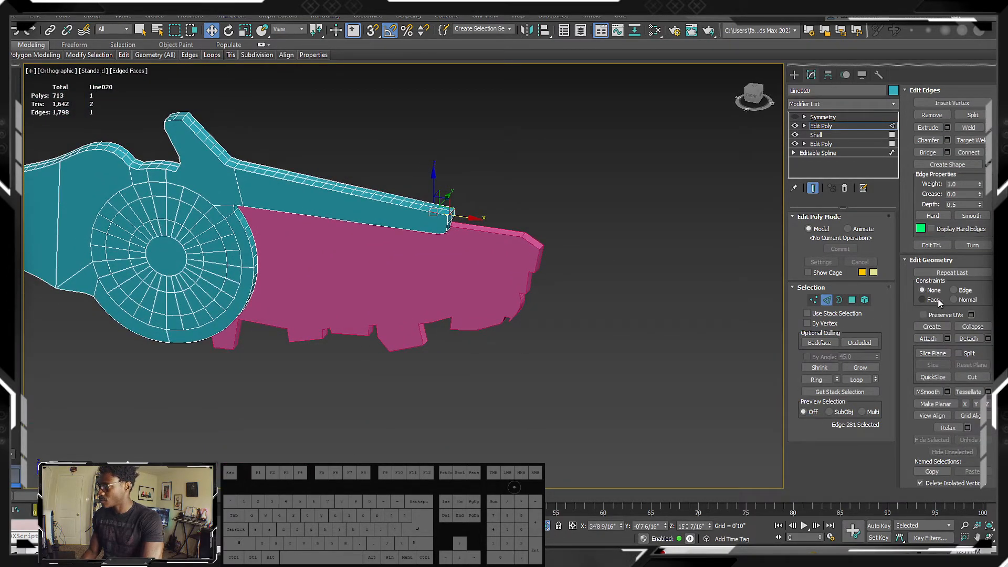
alt+middle_drag(336, 247, 220, 202)
middle_drag(344, 190, 360, 216)
scroll(466, 222, up, 5)
scroll(415, 271, up, 3)
scroll(415, 272, down, 8)
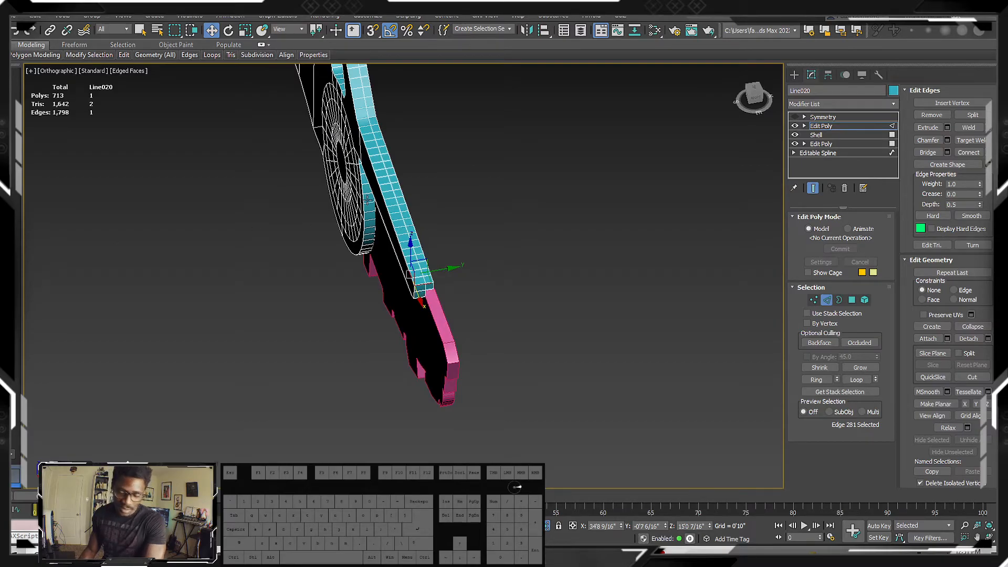
alt+middle_drag(377, 254, 439, 236)
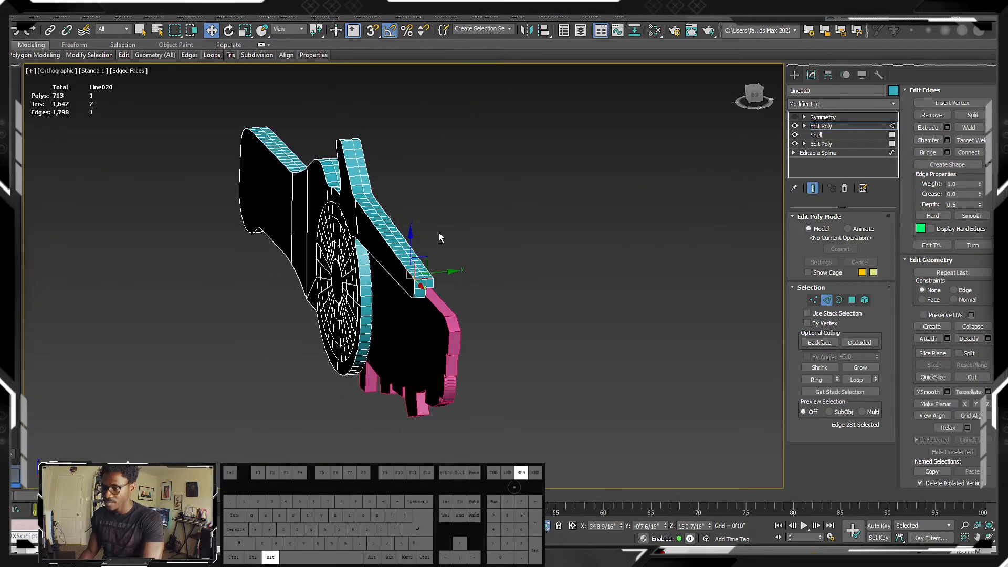
scroll(420, 258, up, 4)
scroll(420, 259, down, 2)
alt+middle_drag(417, 279, 396, 266)
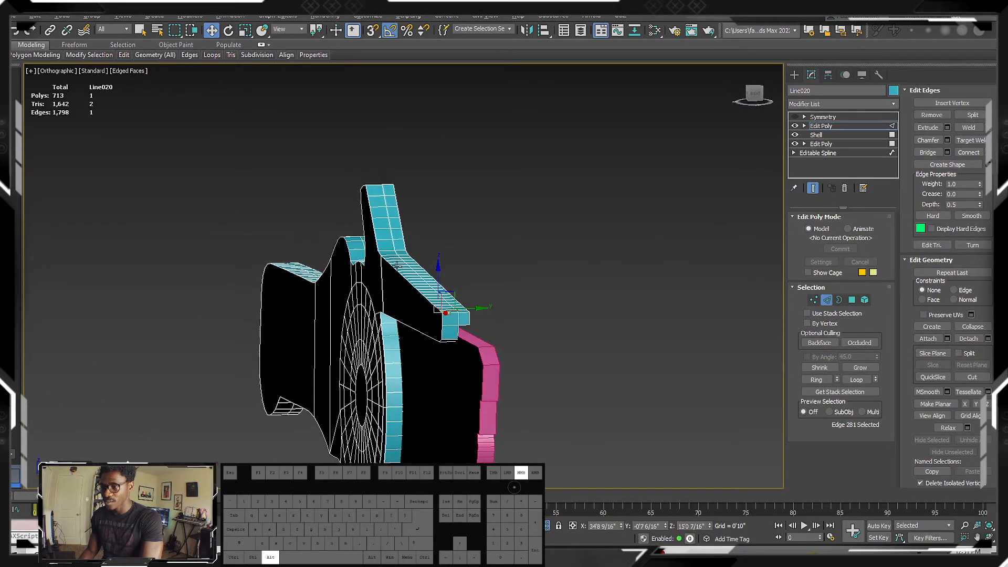
scroll(414, 271, up, 2)
alt+middle_drag(669, 333, 748, 357)
Select only the upper outline edges of the arm and prong's side polygons and move them inward along Y.
ctrl+click(851, 300)
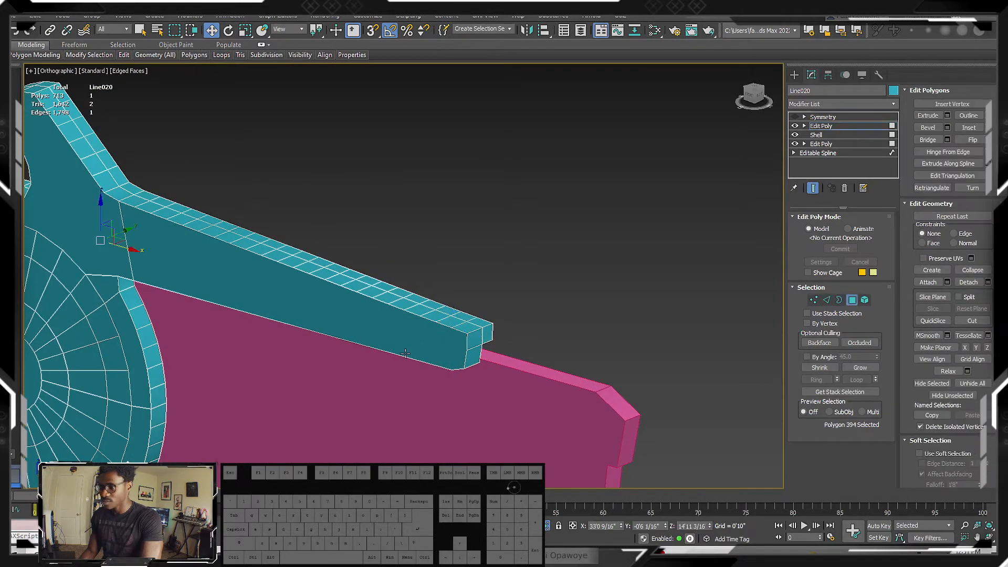
alt+middle_drag(400, 344, 645, 288)
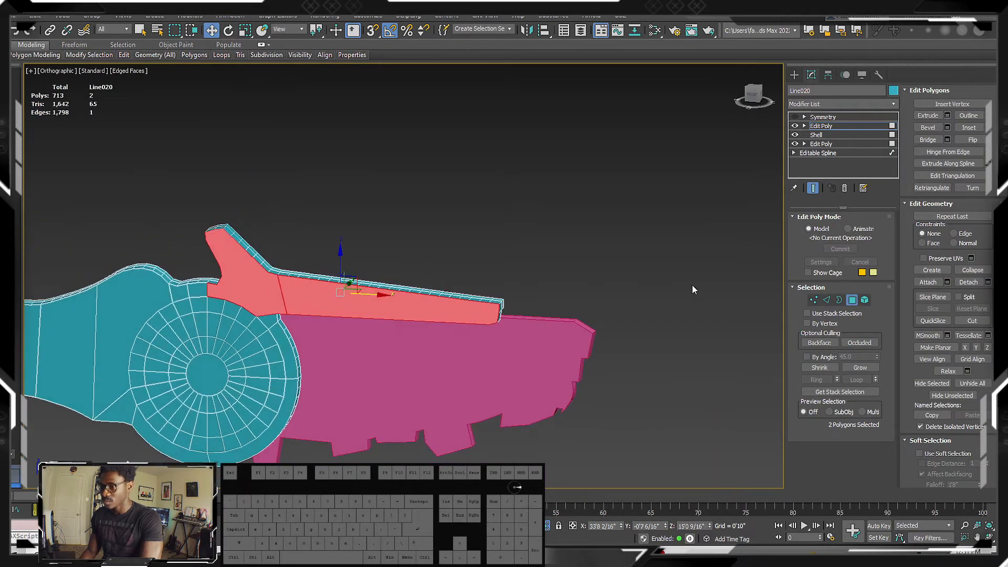
ctrl+click(827, 300)
alt+drag(531, 333, 489, 311)
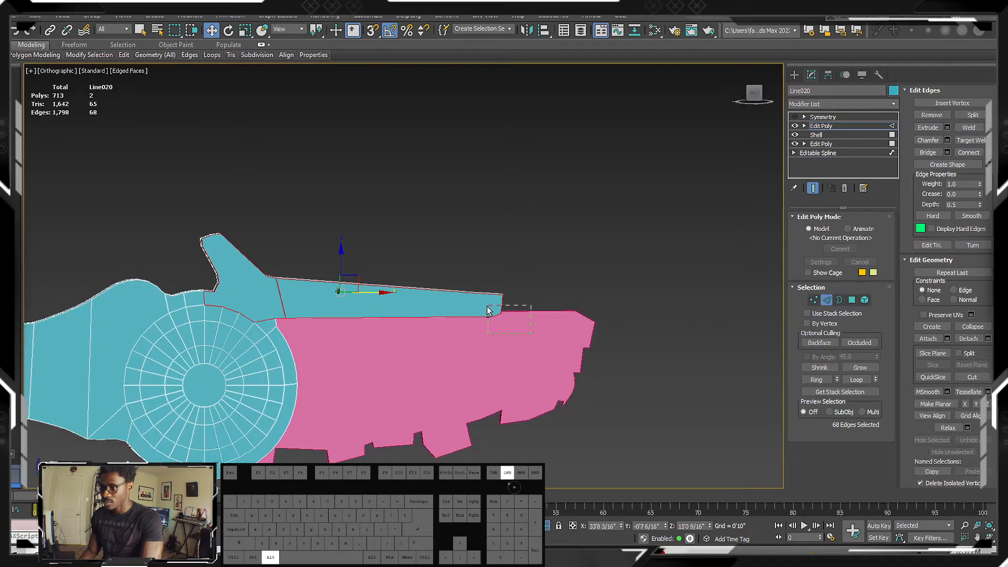
alt+drag(188, 304, 189, 304)
alt+middle_drag(189, 304, 378, 300)
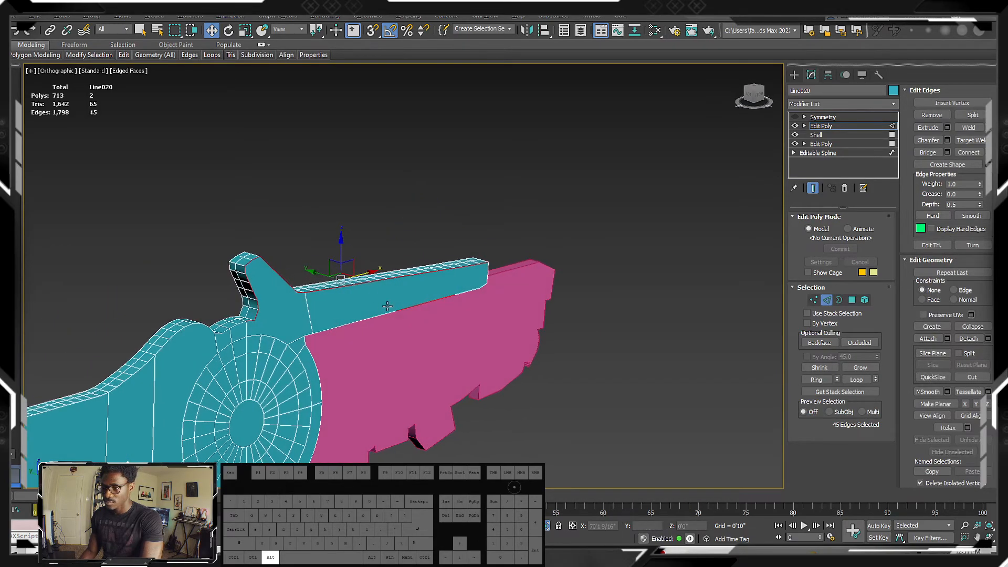
alt+drag(414, 323, 384, 296)
alt+middle_drag(383, 295, 392, 315)
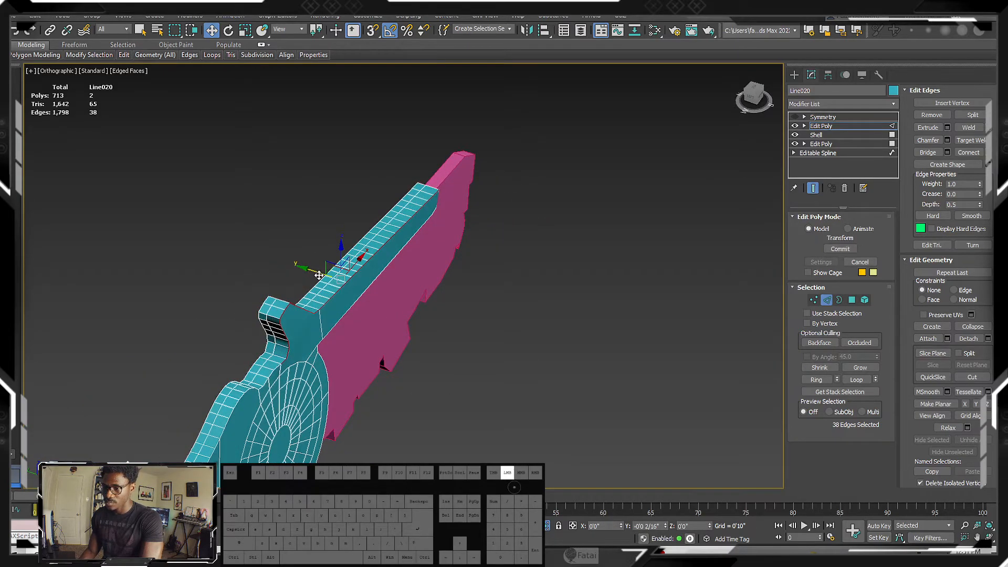
alt+middle_drag(316, 274, 229, 271)
scroll(299, 293, up, 5)
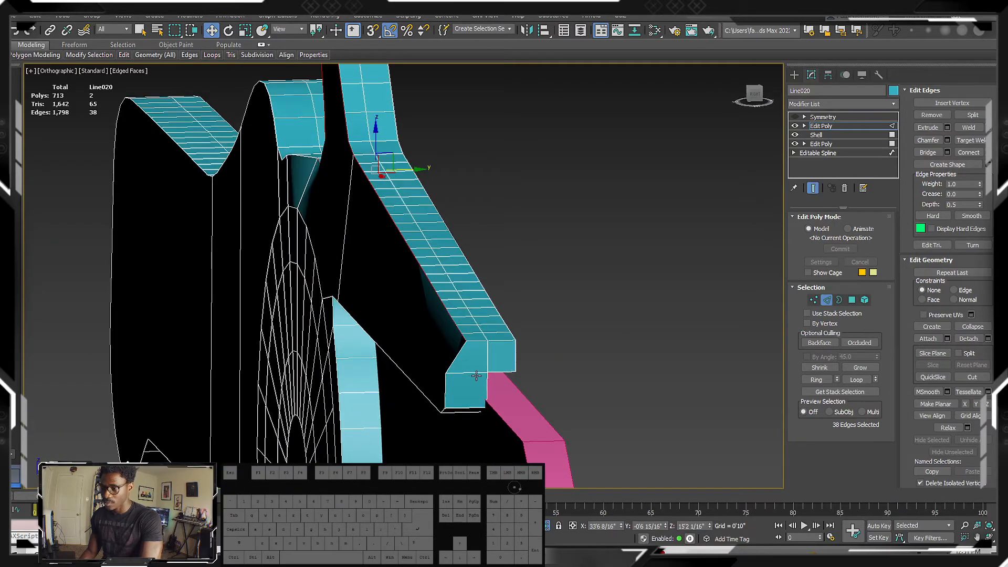
Move the lower corner vertex at the arm's tip inward along Y to slope the end face.
key(1)
drag(477, 374, 491, 374)
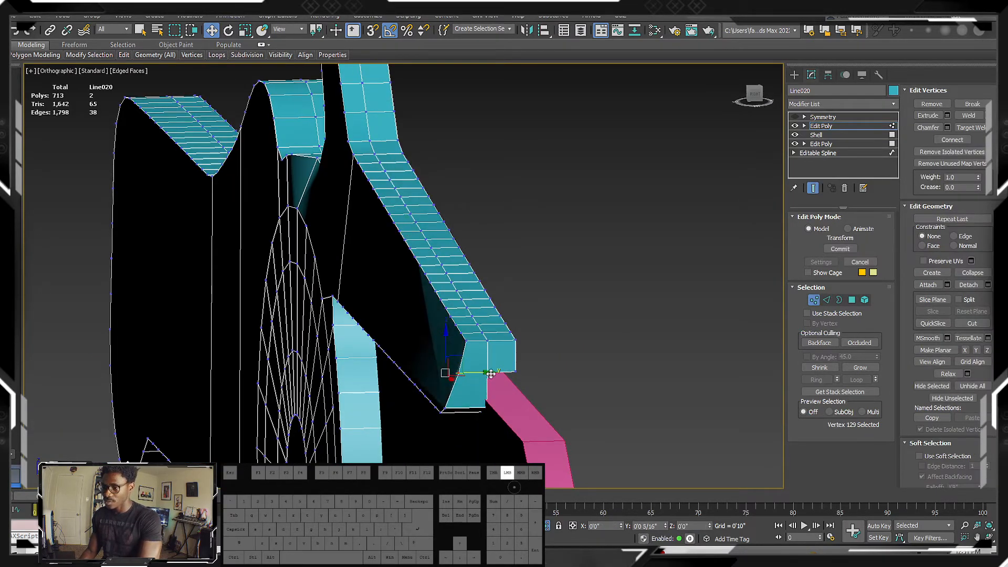
mouse_move(488, 374)
alt+middle_down()
mouse_move(473, 370)
mouse_move(488, 366)
alt+middle_up()
drag(491, 383, 490, 383)
mouse_move(471, 382)
alt+middle_down()
mouse_move(471, 372)
mouse_move(450, 383)
mouse_move(459, 383)
alt+middle_up()
Select the two side polygons covering the prong and the long arm.
click(853, 302)
alt+middle_drag(771, 320, 706, 331)
click(602, 344)
ctrl+click(536, 355)
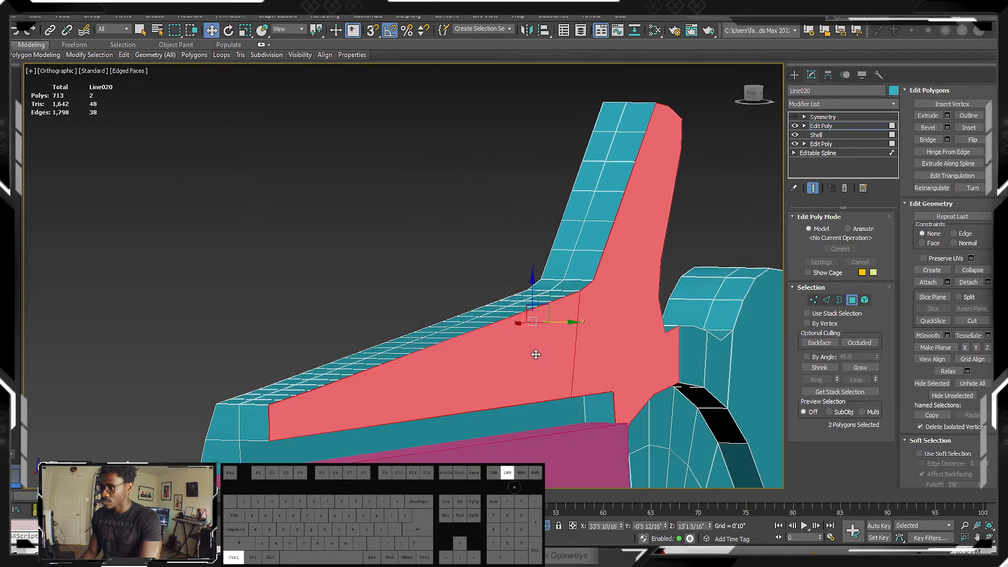
Turn on the Symmetry modifier and inspect the mirrored handle and arm around the blade.
click(822, 117)
alt+middle_drag(499, 315, 384, 301)
alt+middle_drag(386, 301, 462, 299)
middle_drag(551, 315, 424, 287)
scroll(424, 286, down, 4)
alt+middle_drag(440, 288, 473, 270)
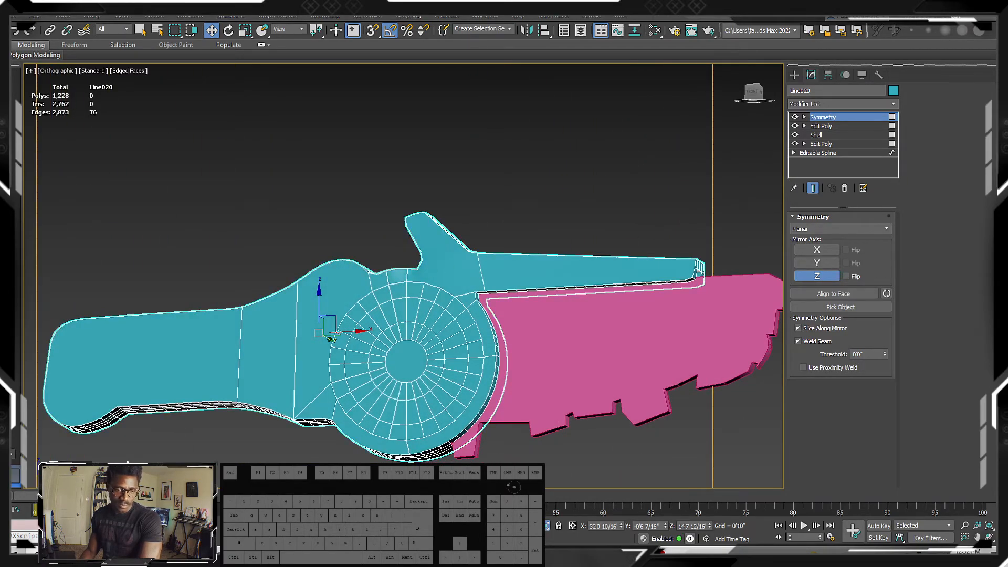
Switch to the browser to study the weapon in the bow reference artwork, and compare it with the model's prong and arm.
key(alt+Tab)
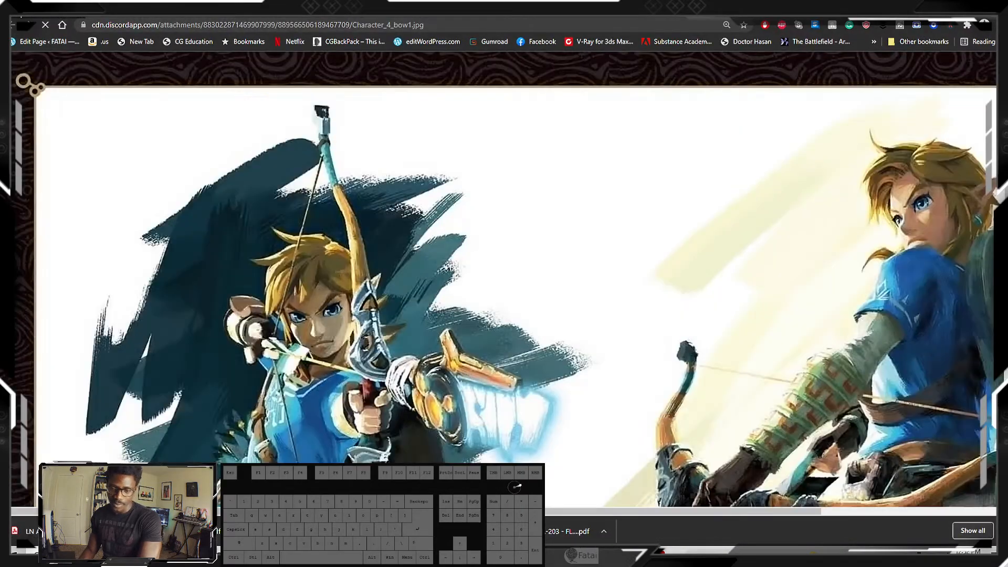
click(457, 264)
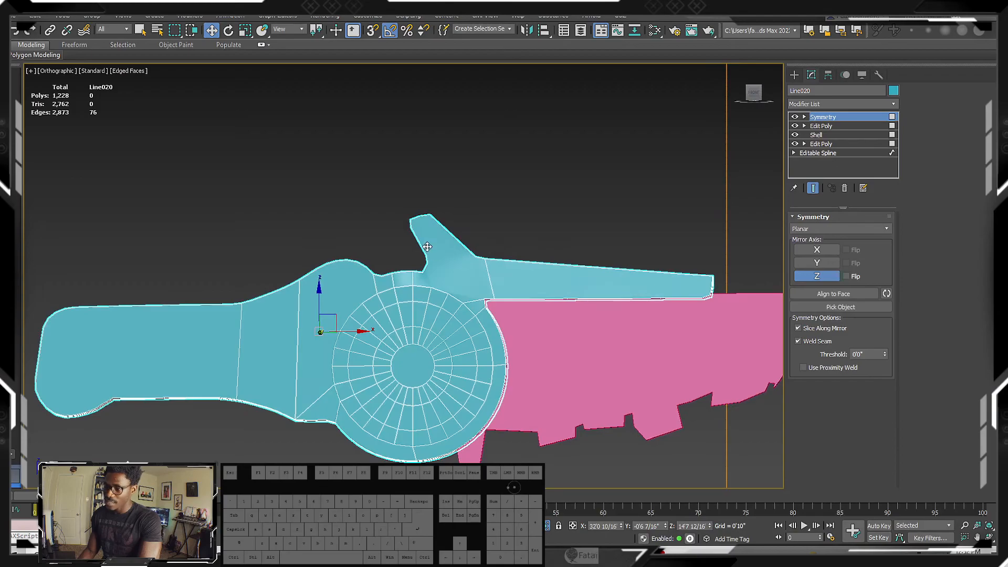
alt+middle_drag(506, 285, 504, 226)
scroll(495, 304, up, 5)
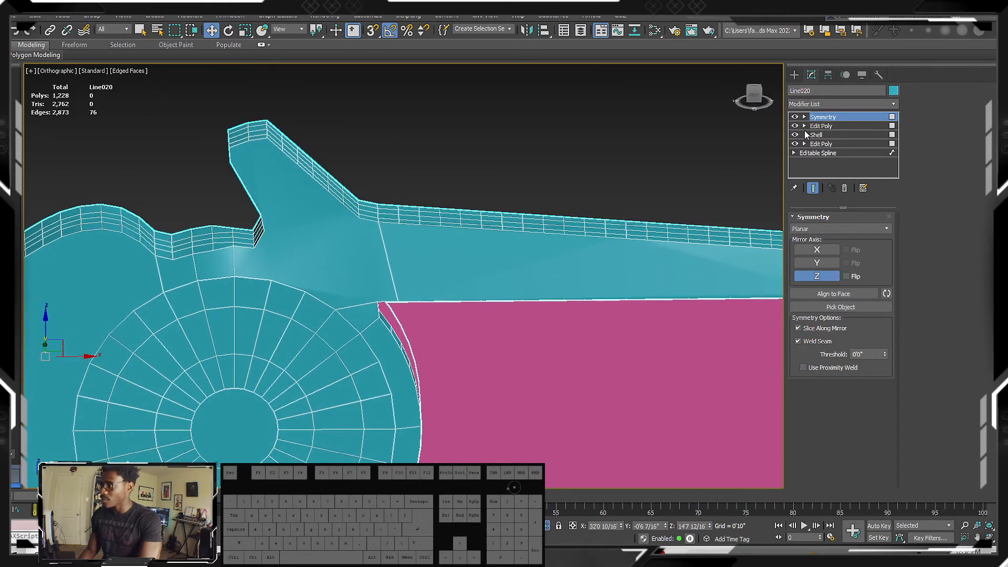
Shift the Symmetry modifier's mirror plane inward along Y to narrow the handle around the blade.
click(822, 126)
scroll(723, 147, down, 4)
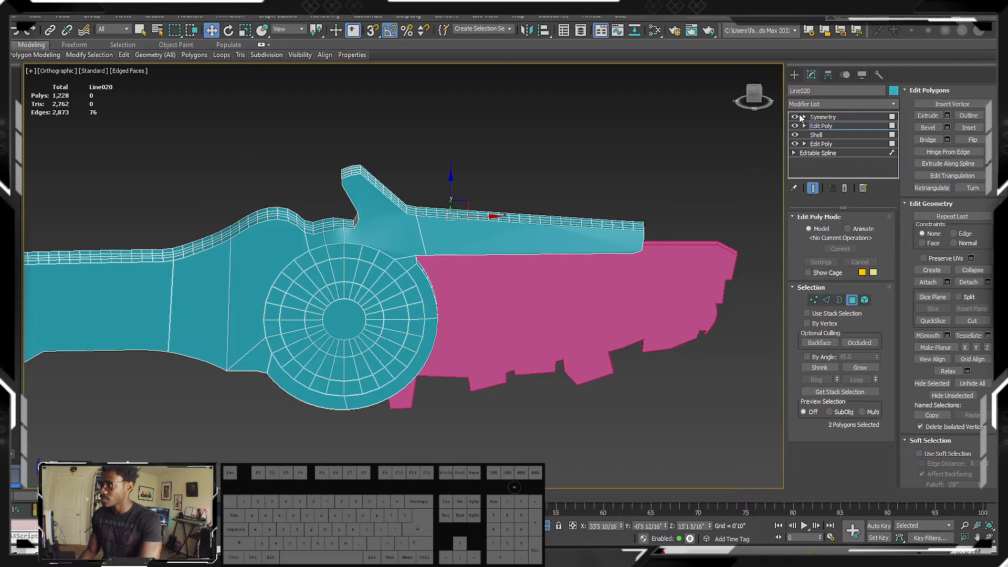
alt+middle_drag(493, 223, 467, 218)
scroll(468, 218, up, 4)
key(1)
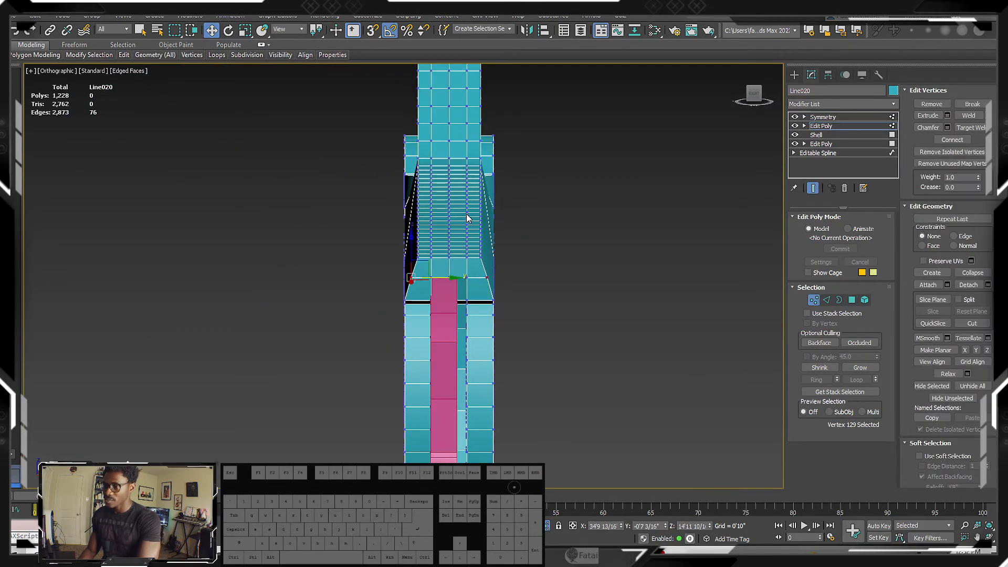
click(823, 117)
drag(470, 291, 466, 290)
key(ctrl+z)
key(1)
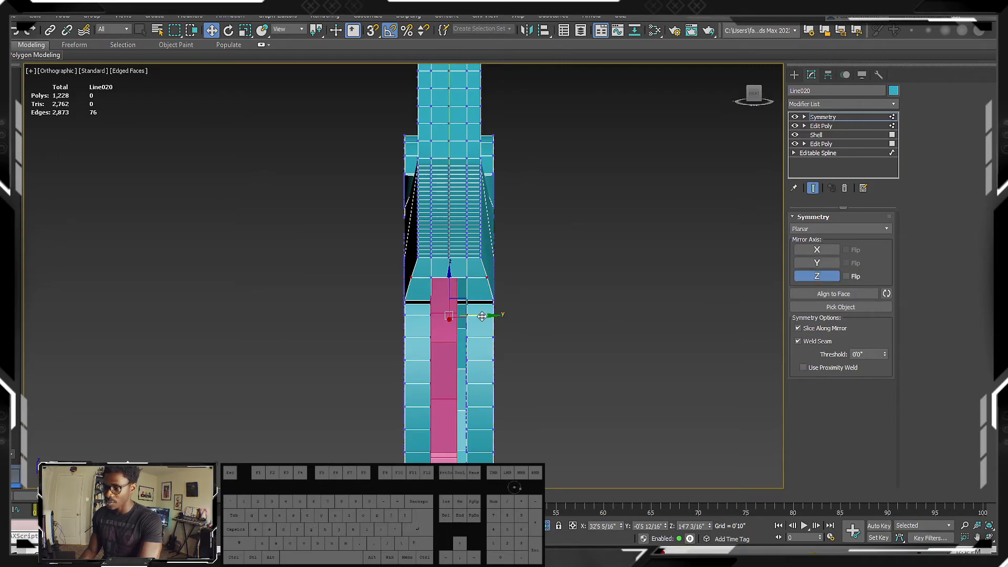
drag(482, 318, 475, 325)
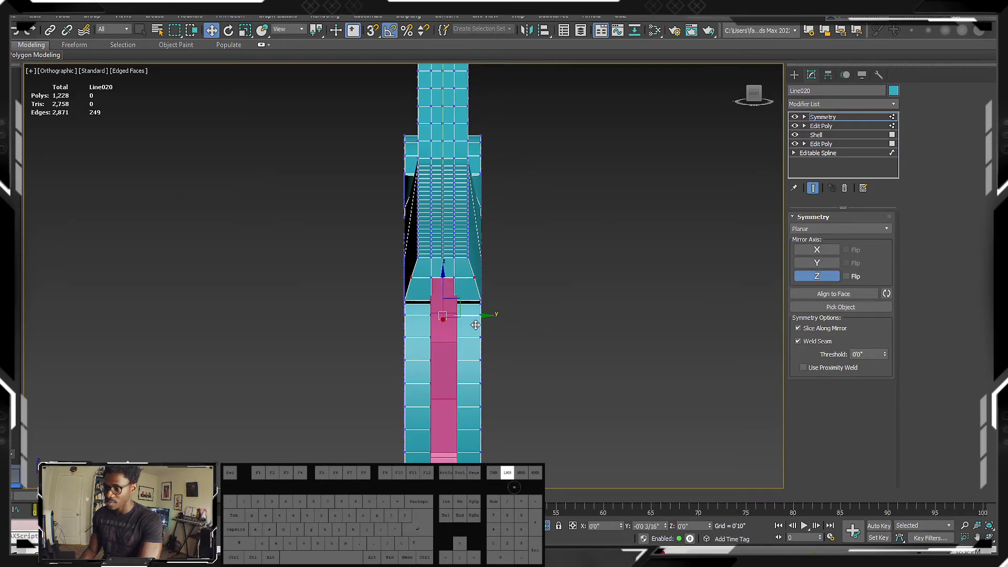
In the upper Edit Poly, move the side outline vertices near the prong's base inward along Y to ease the step in width.
alt+middle_drag(475, 325, 581, 194)
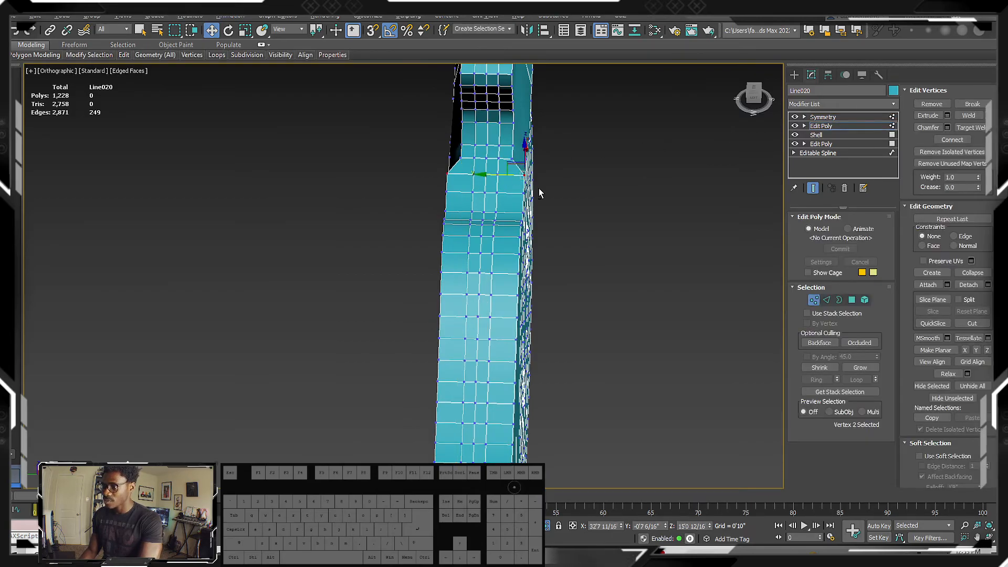
scroll(535, 203, up, 5)
drag(527, 190, 503, 191)
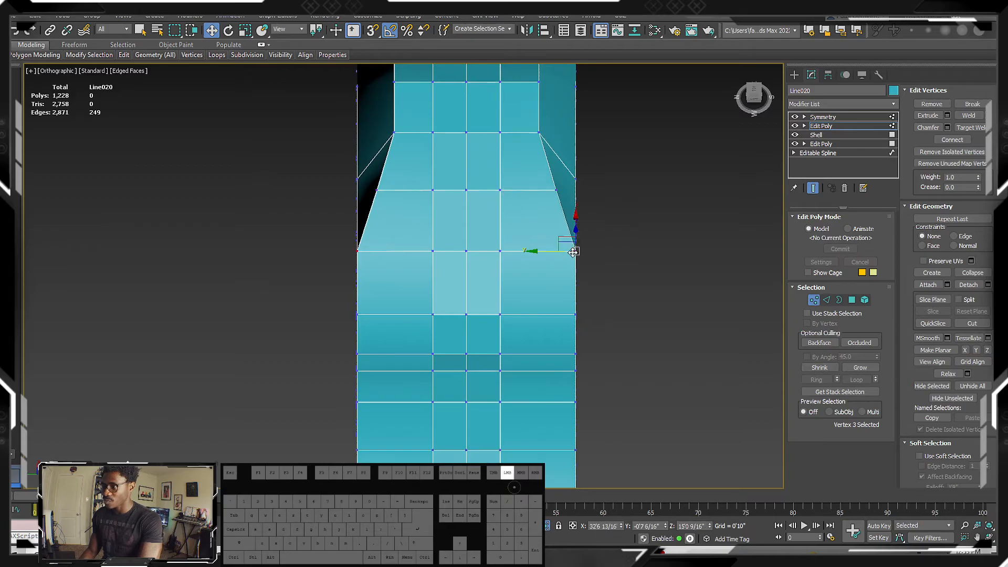
drag(549, 255, 535, 257)
alt+middle_drag(534, 254, 470, 204)
scroll(470, 204, down, 5)
alt+middle_drag(580, 204, 575, 182)
scroll(556, 237, down, 6)
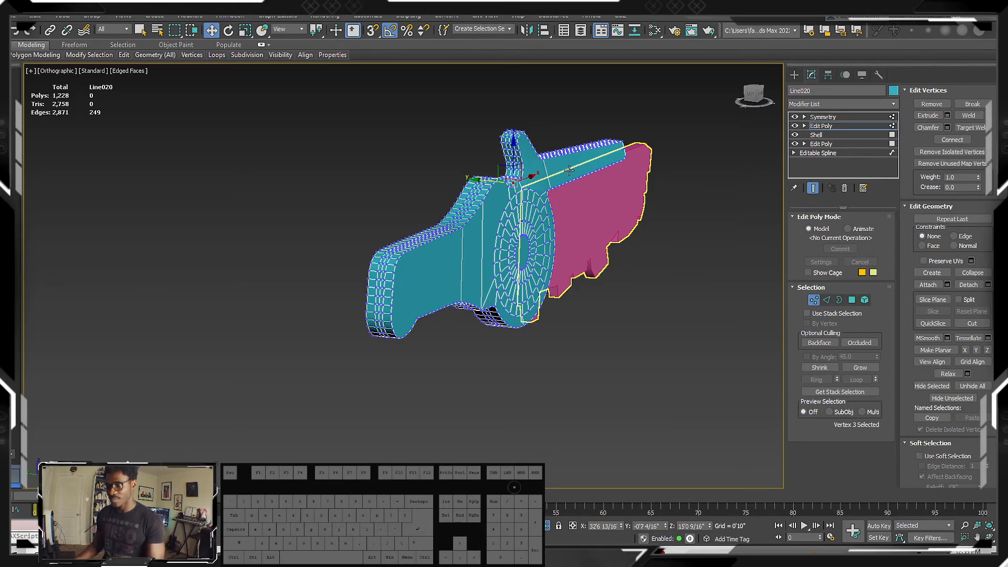
Leave vertex editing, deselect the handle and display the whole weapon shaded without edges.
alt+middle_drag(593, 160, 530, 199)
click(793, 75)
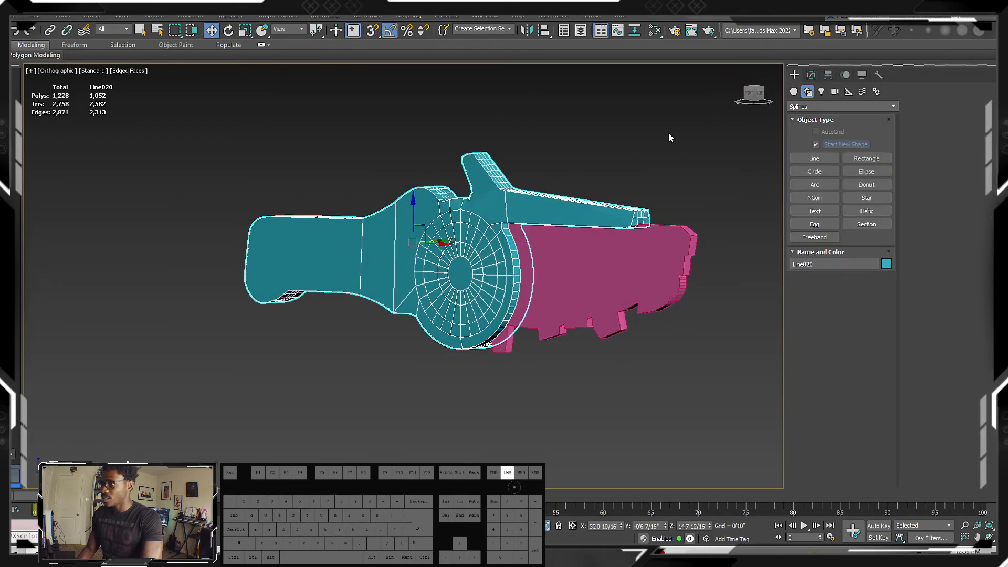
click(669, 133)
key(z)
key(F4)
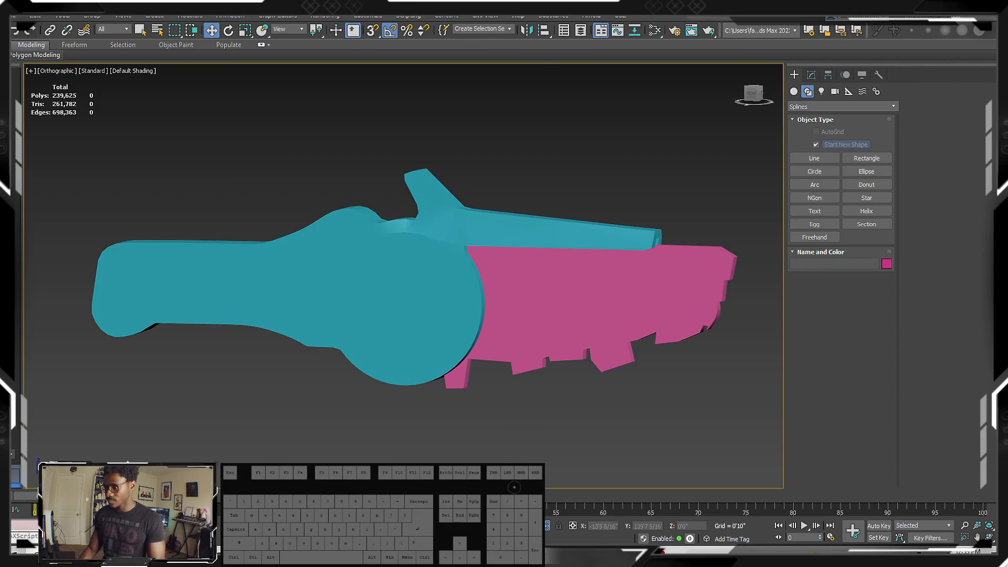
mouse_move(633, 556)
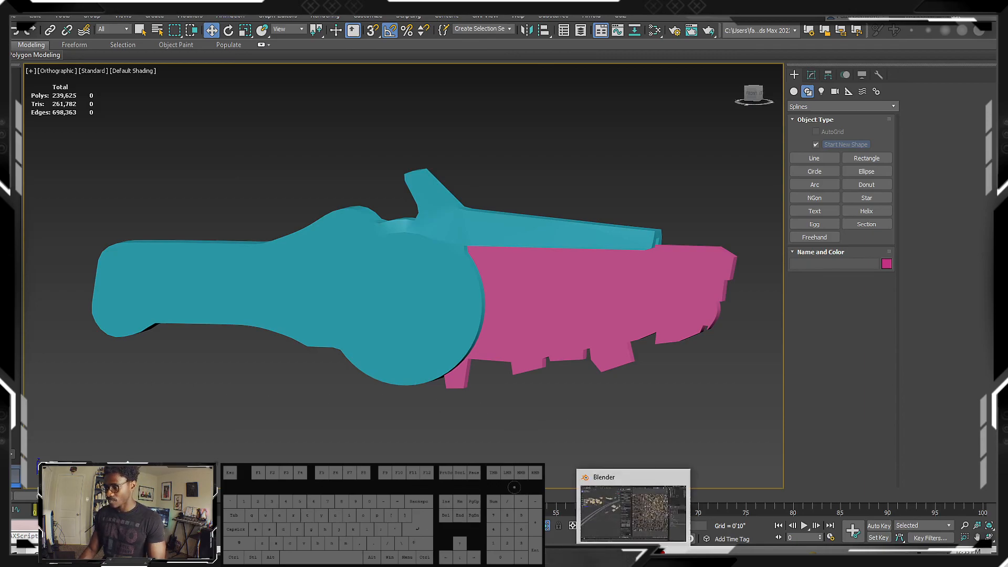